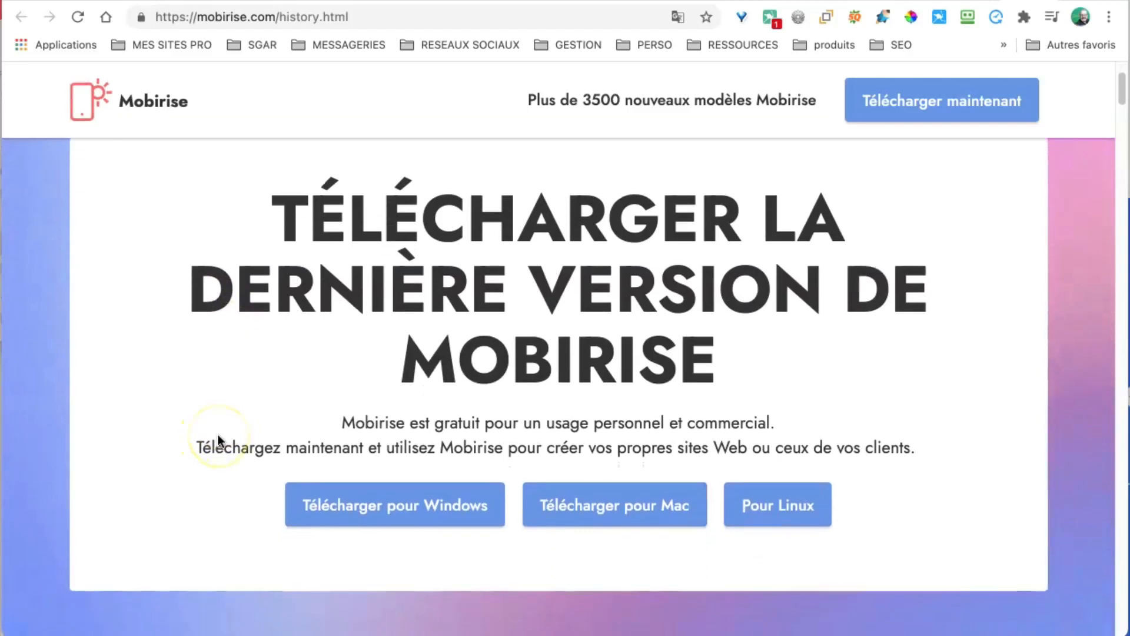
# - Examine the Mobirise download page and its Windows, Mac and Linux download options
pyautogui.scroll(3, 218, 435)
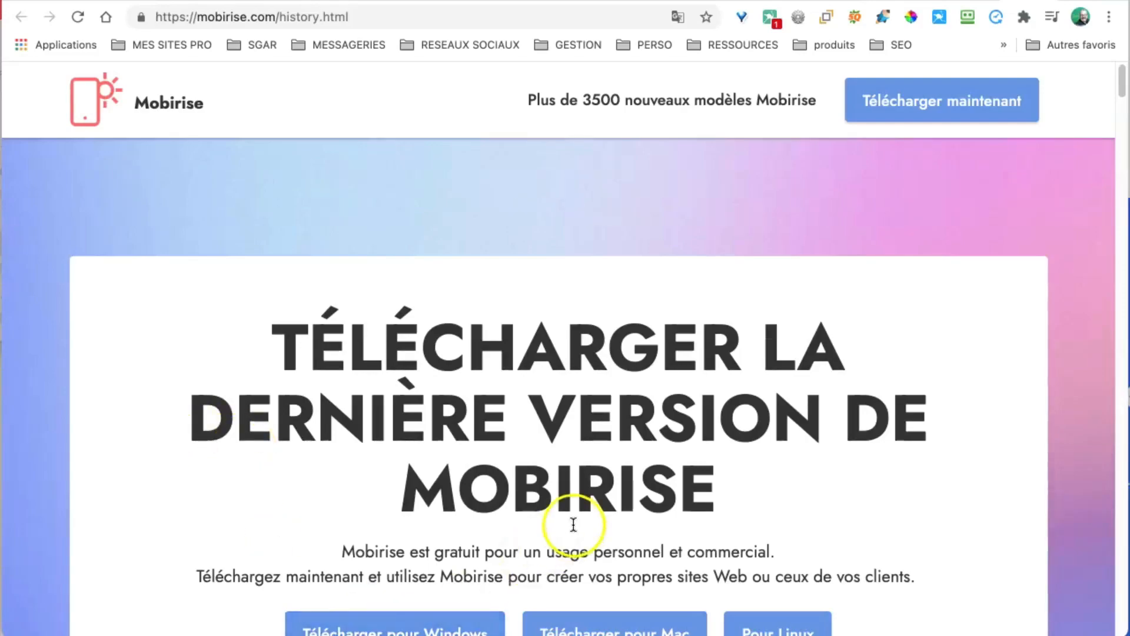
pyautogui.scroll(-5, 553, 518)
pyautogui.scroll(1, 425, 321)
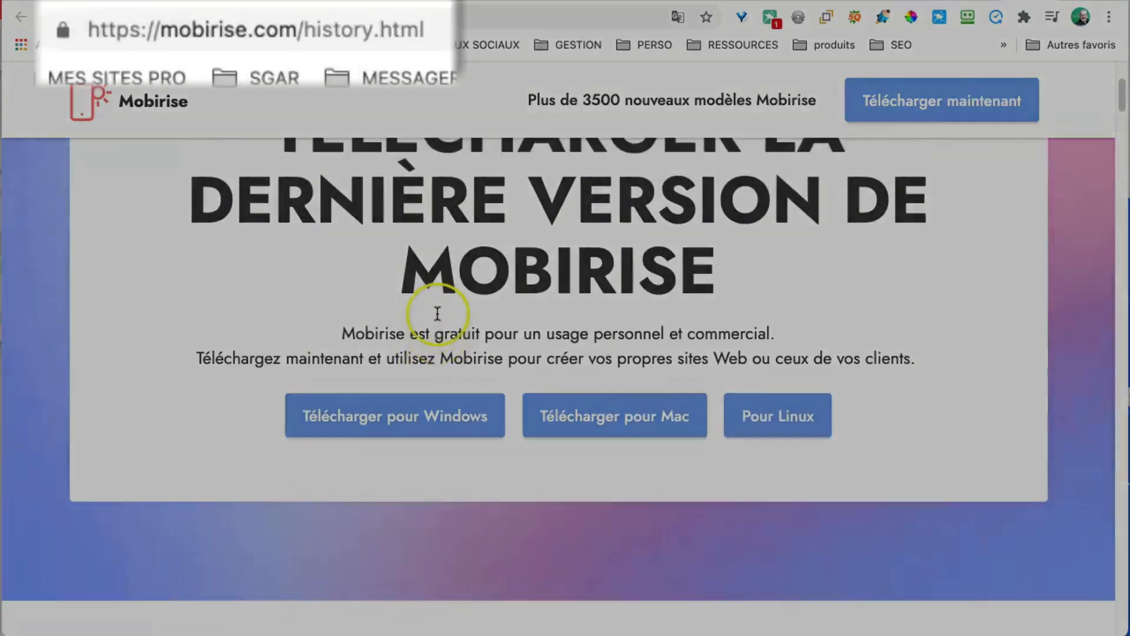
pyautogui.scroll(1, 437, 313)
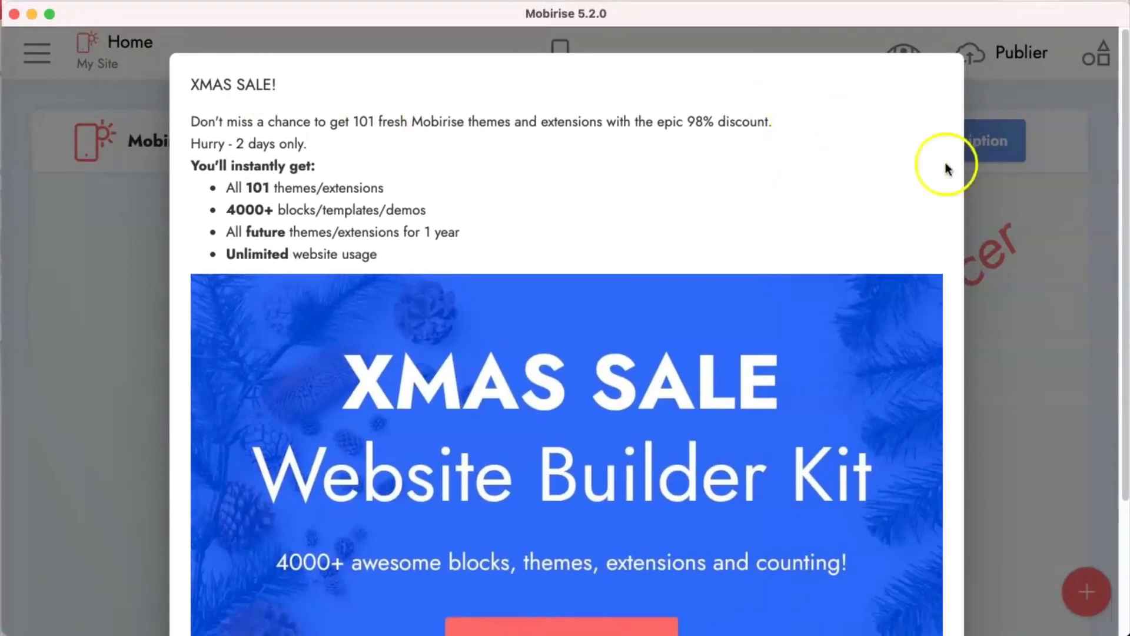
# - Read the XMAS SALE announcement, open its Website Builder Kit offer in the browser and look through the listed themes
pyautogui.scroll(-5, 756, 171)
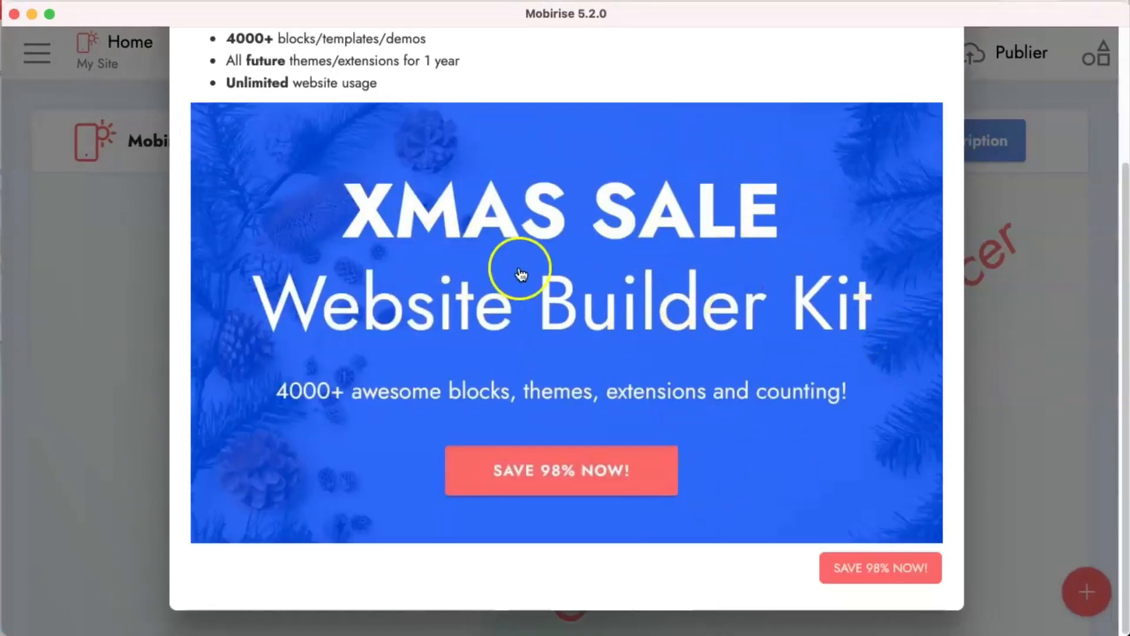
pyautogui.scroll(5, 217, 139)
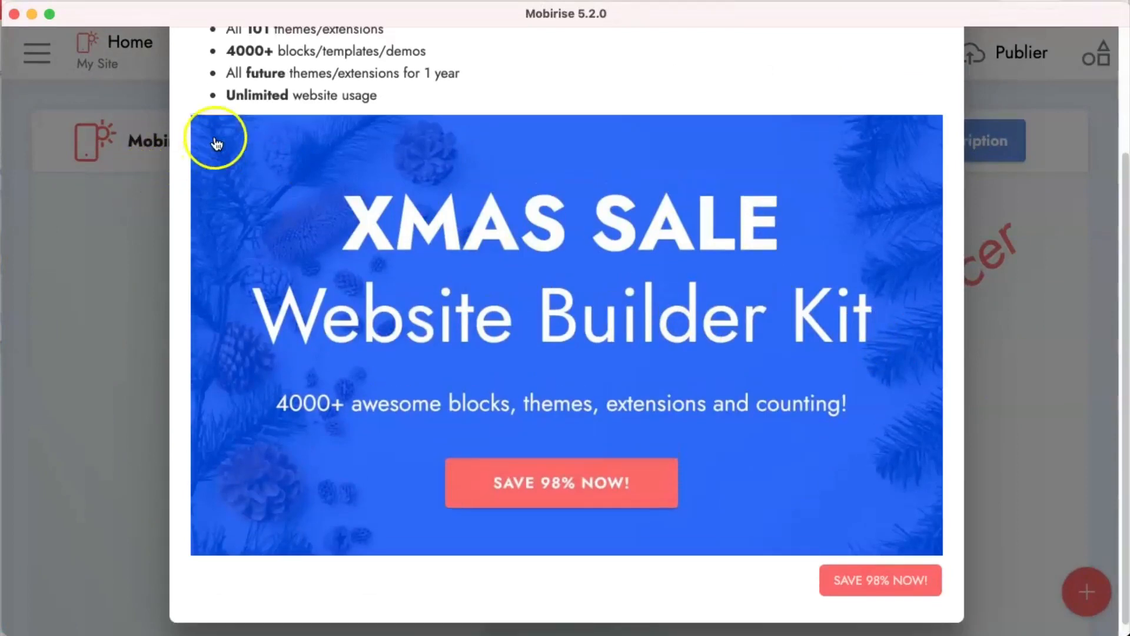
pyautogui.click(545, 385)
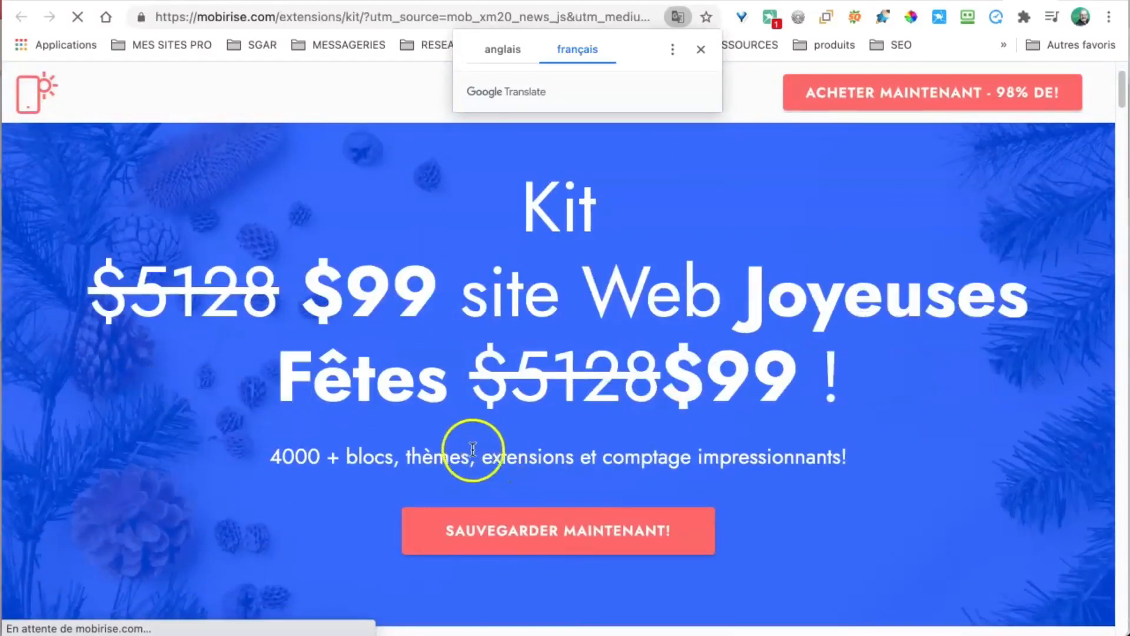
pyautogui.scroll(-10, 688, 483)
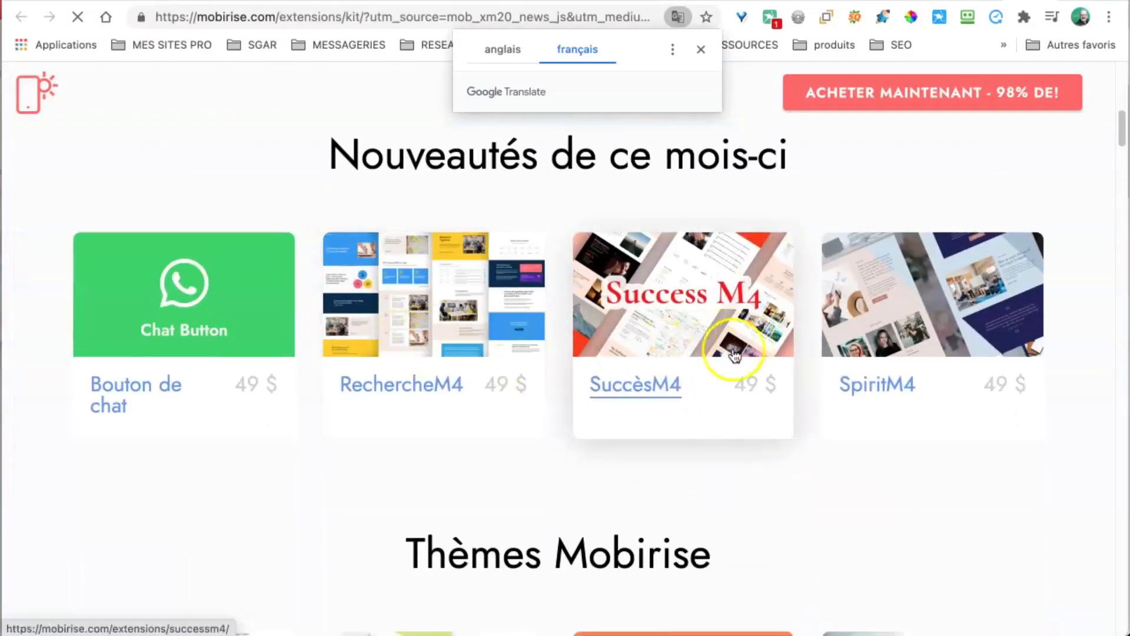
pyautogui.scroll(-15, 781, 491)
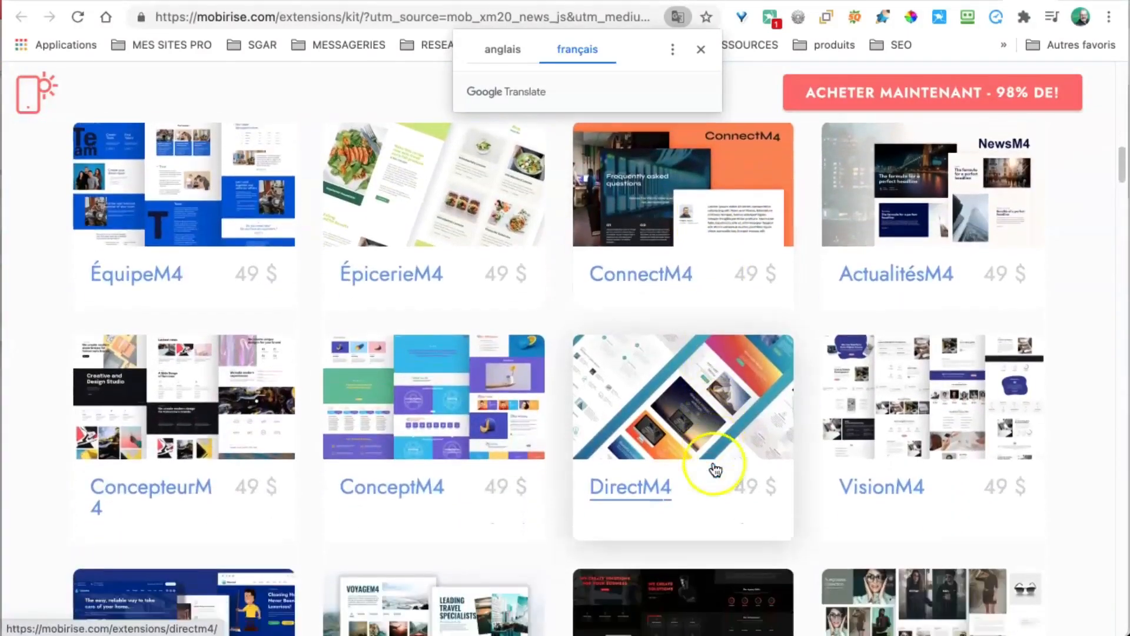
pyautogui.scroll(-5, 718, 470)
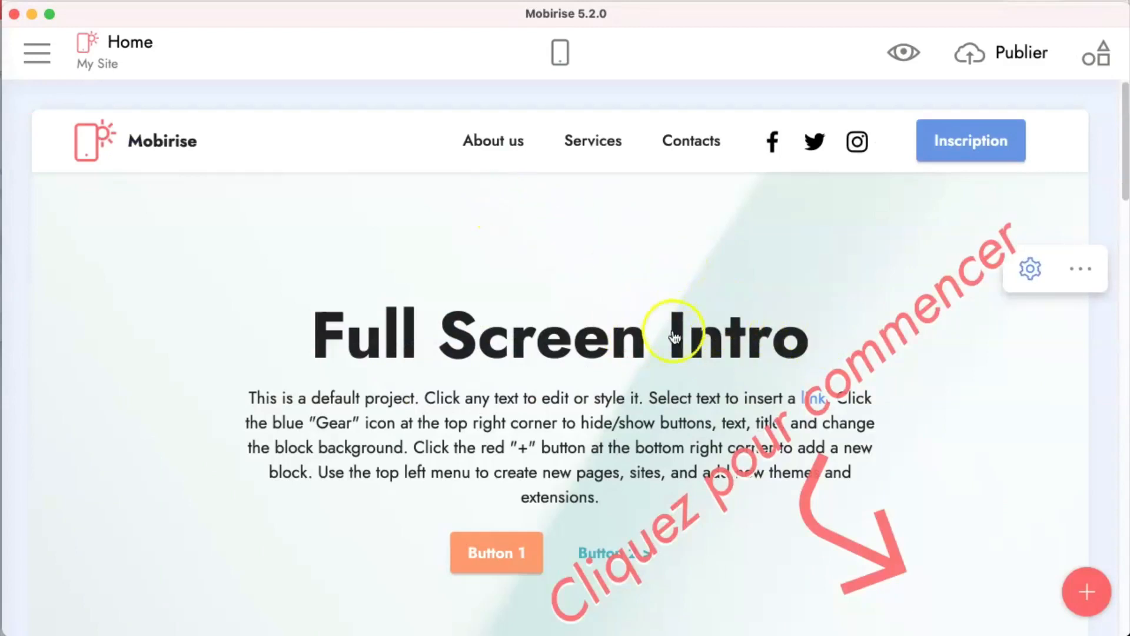
# - Switch to Mobirise and look through the default project's Home page from the Full Screen Intro block to the footer
pyautogui.scroll(-4, 675, 336)
pyautogui.scroll(-7, 670, 336)
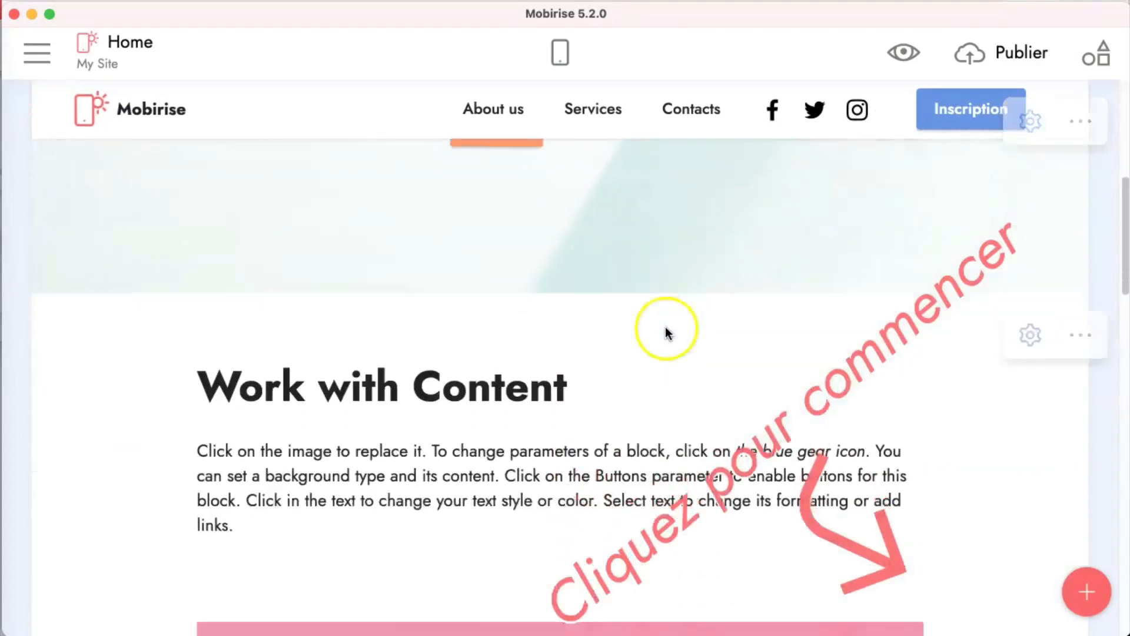
pyautogui.scroll(5, 782, 408)
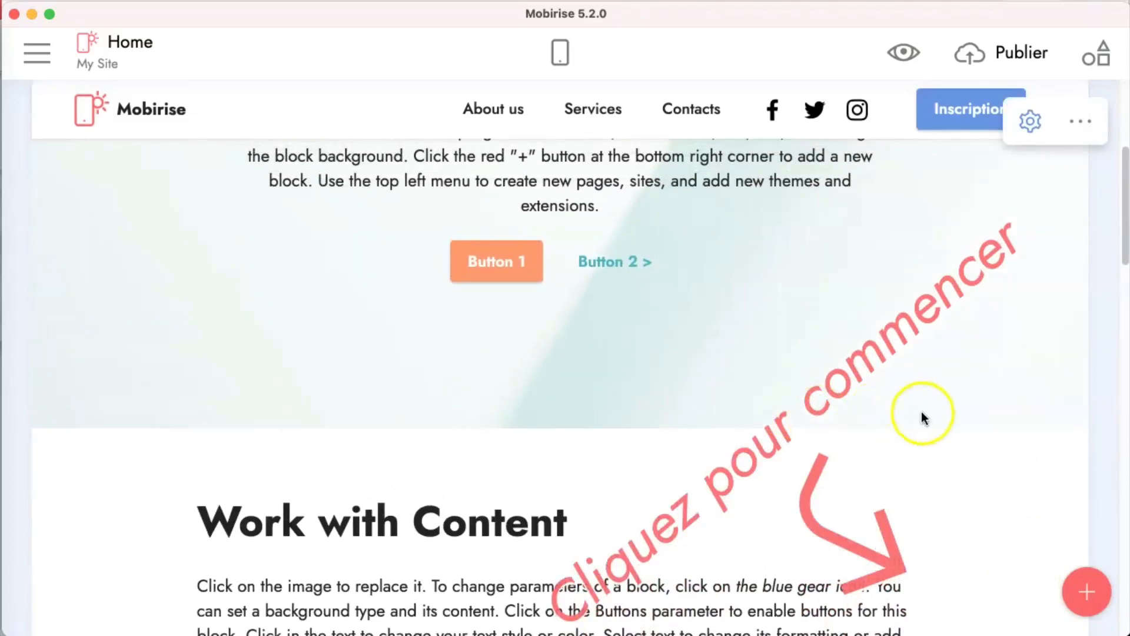
pyautogui.scroll(5, 929, 430)
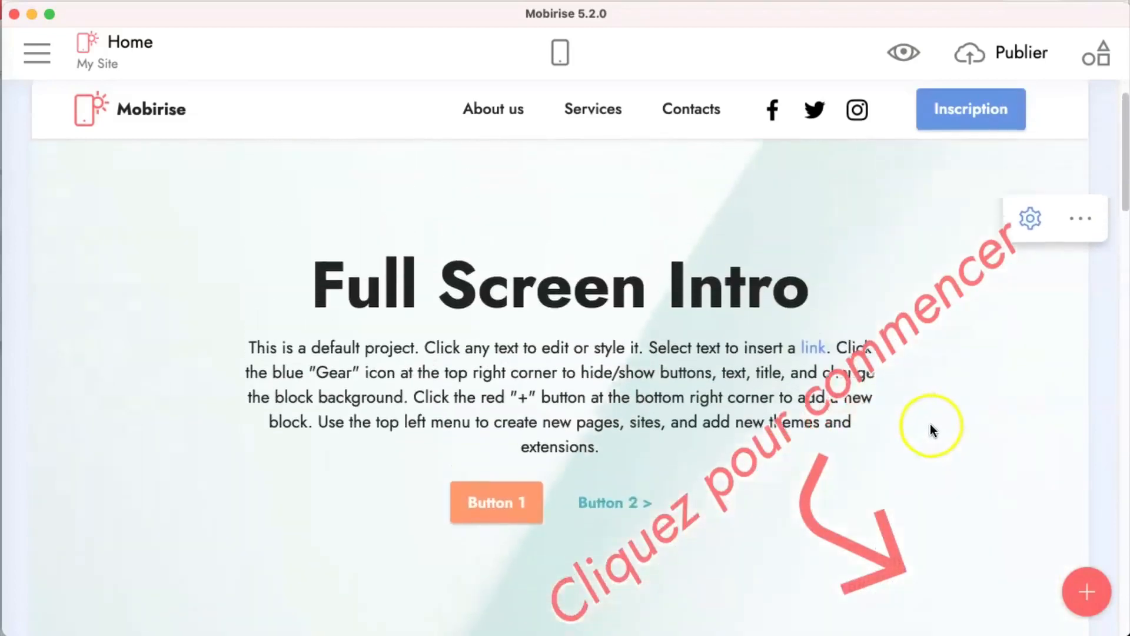
pyautogui.scroll(-12, 883, 436)
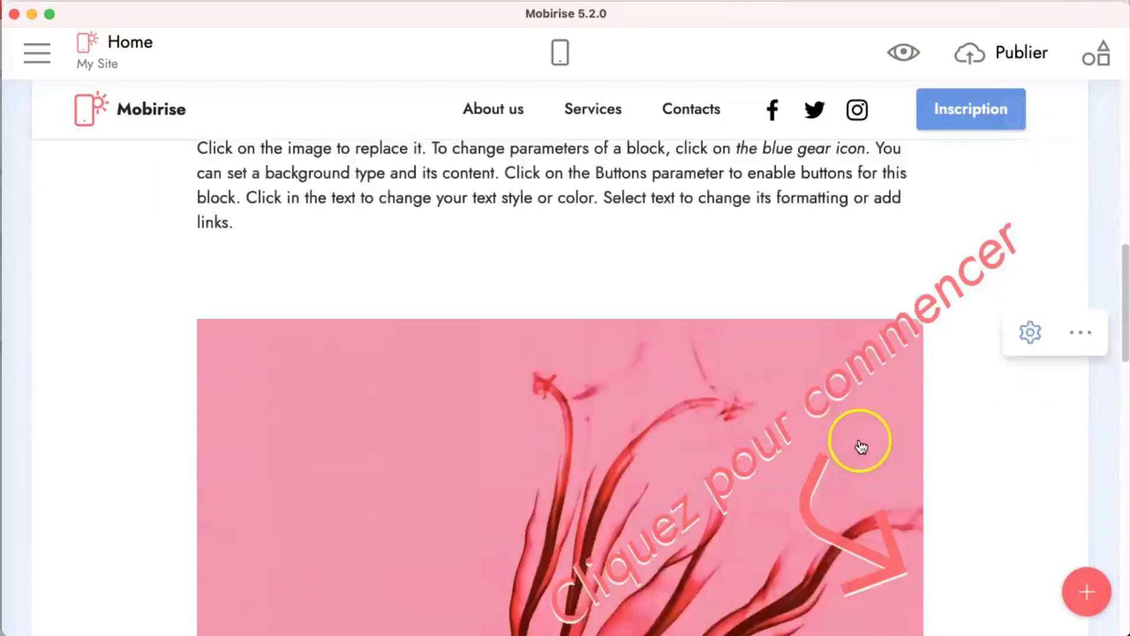
pyautogui.scroll(-10, 863, 442)
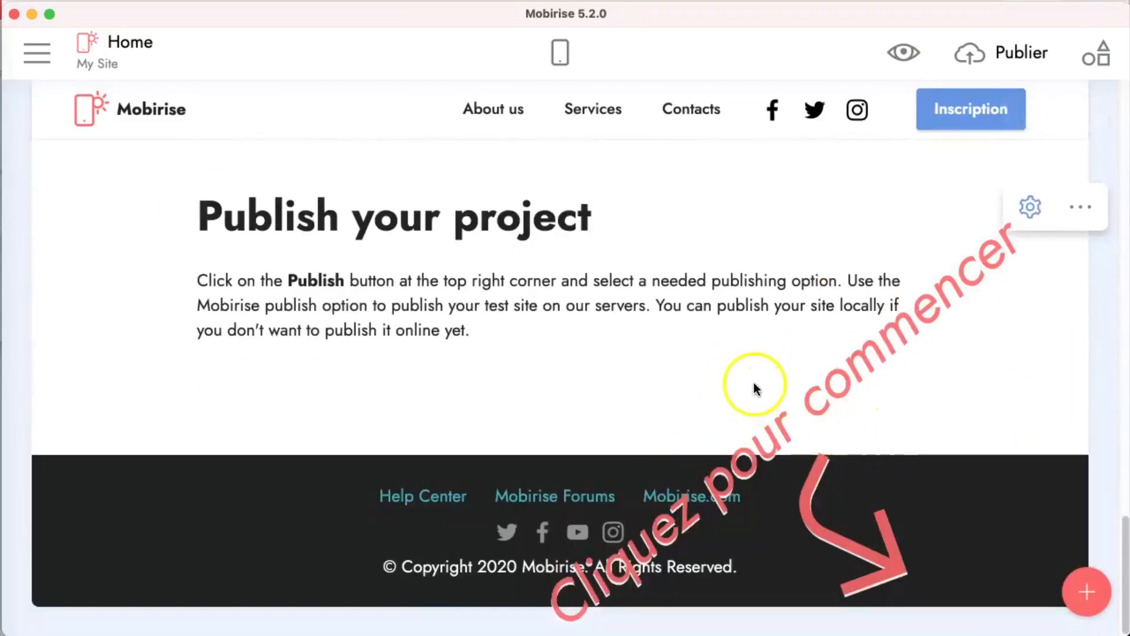
pyautogui.scroll(10, 756, 389)
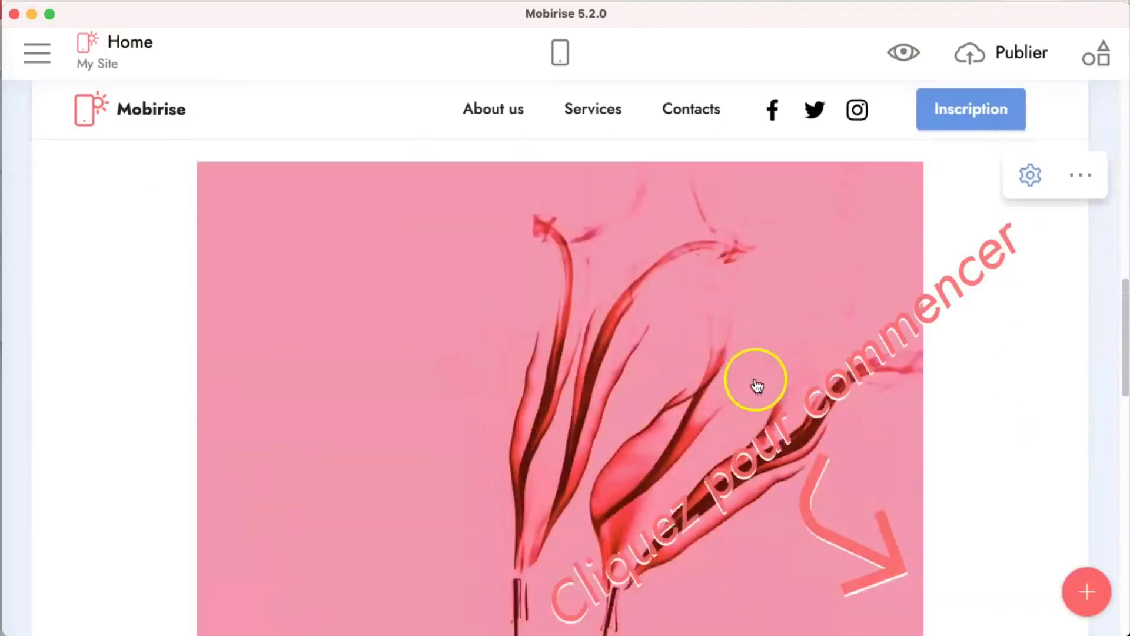
pyautogui.scroll(10, 757, 385)
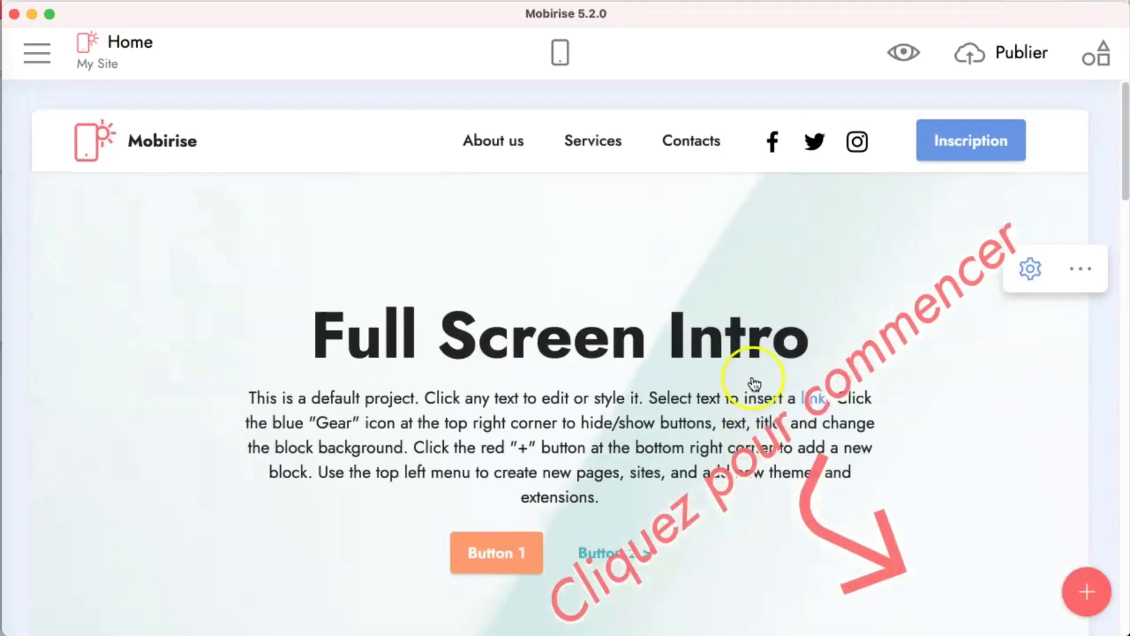
# - Open the block library and browse the header and features blocks
pyautogui.click(1088, 590)
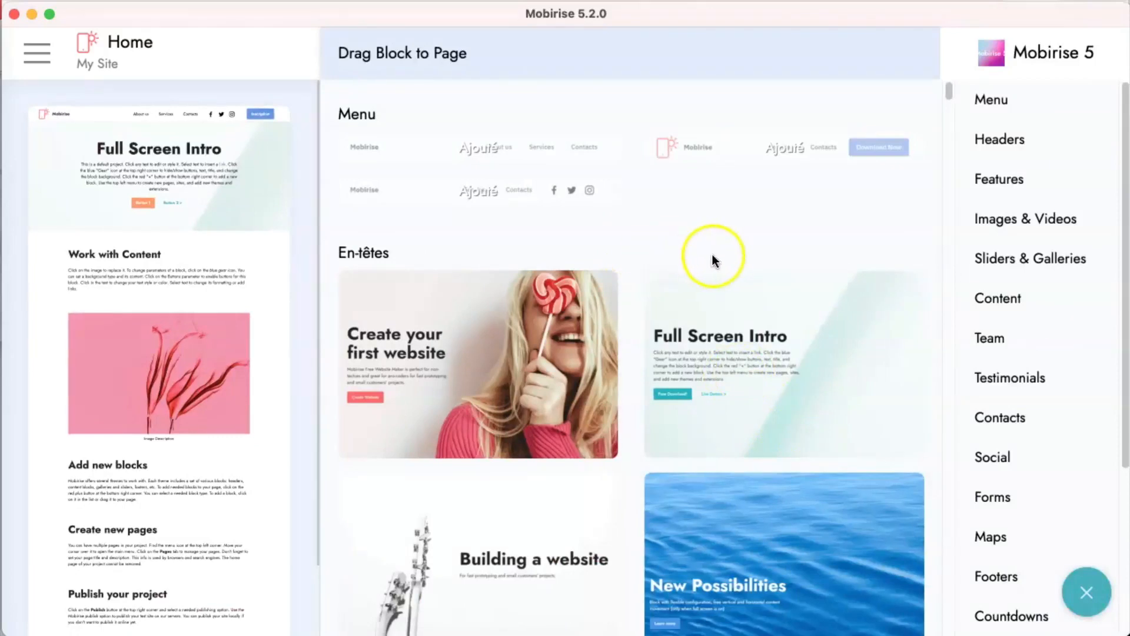
pyautogui.scroll(-10, 771, 295)
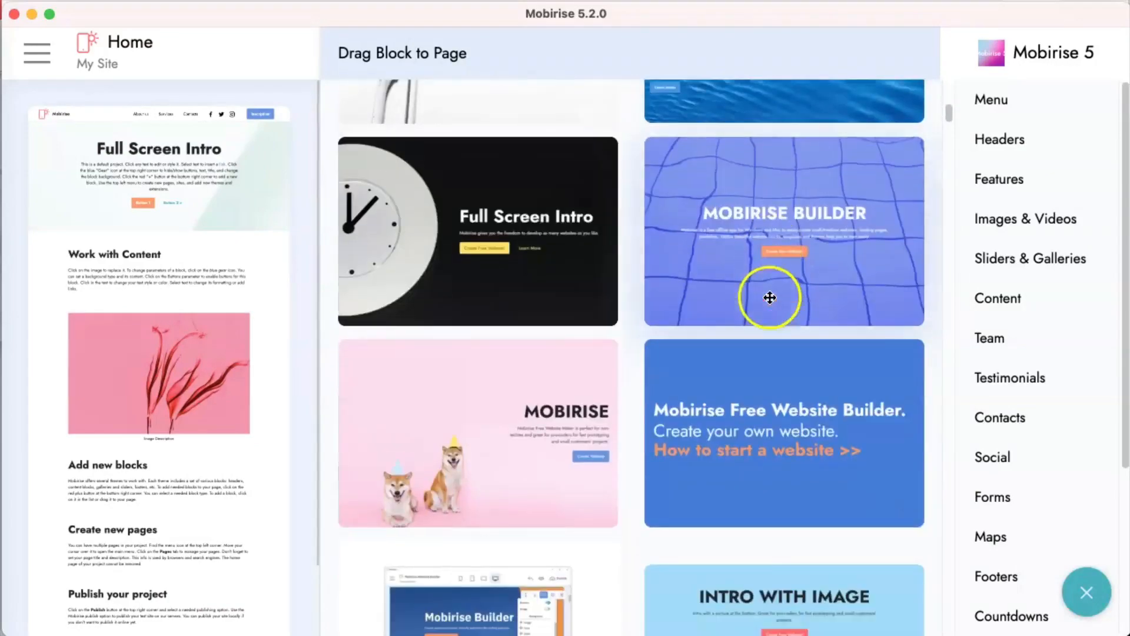
pyautogui.scroll(-12, 773, 293)
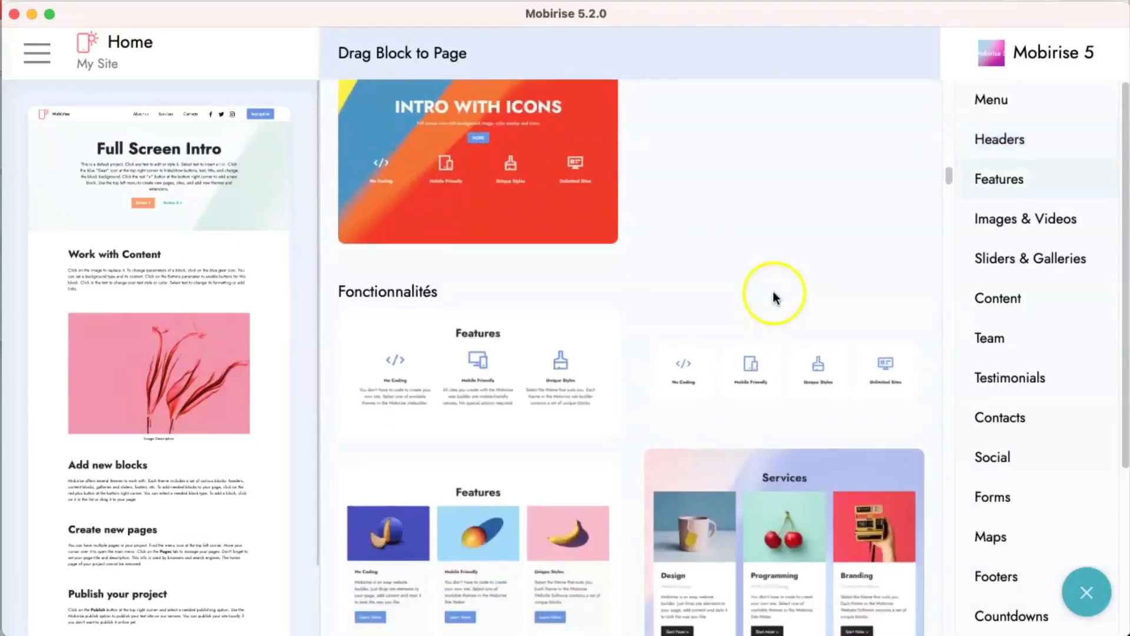
pyautogui.scroll(10, 771, 361)
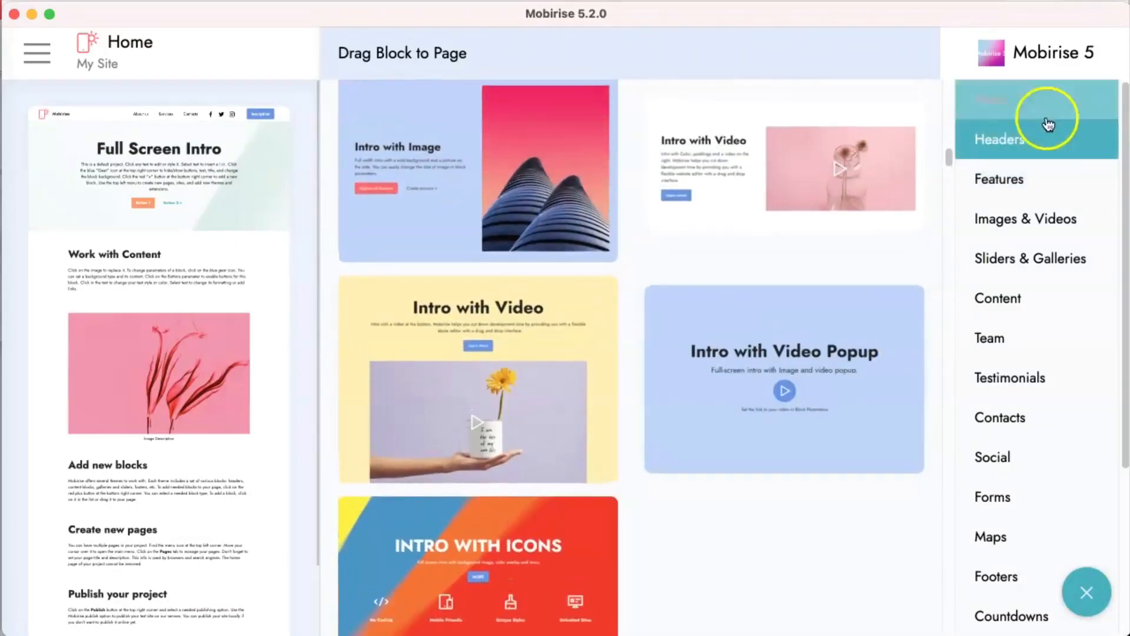
# - Show the Menu category in the block library, examine its menu blocks, and close the library
pyautogui.click(1010, 109)
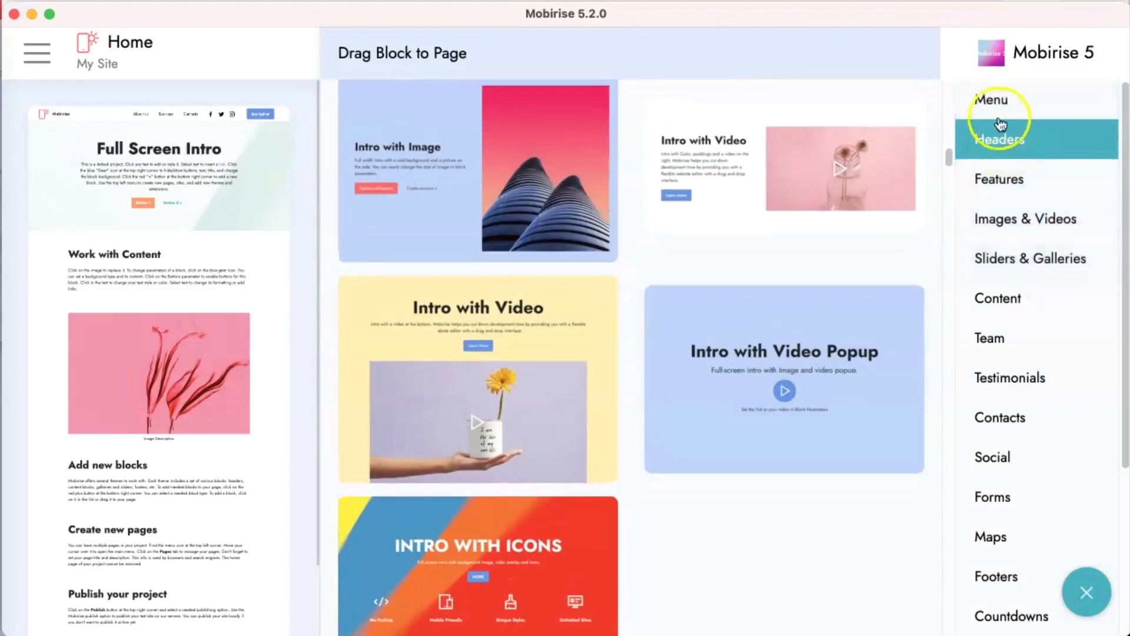
pyautogui.click(1012, 103)
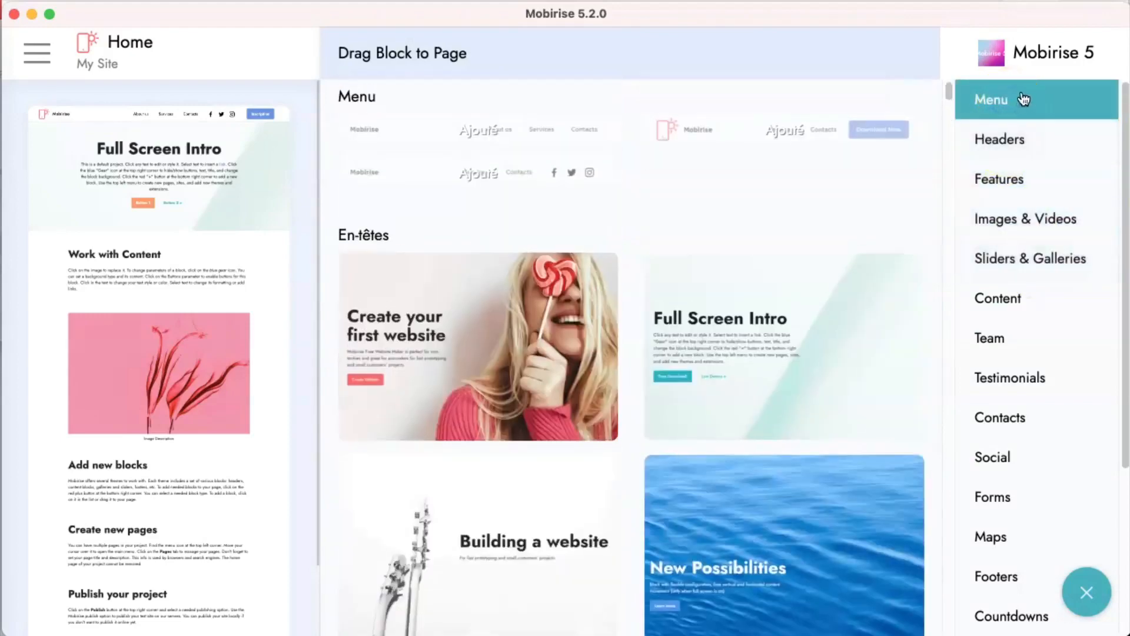
pyautogui.moveTo(614, 124); pyautogui.dragTo(447, 133)
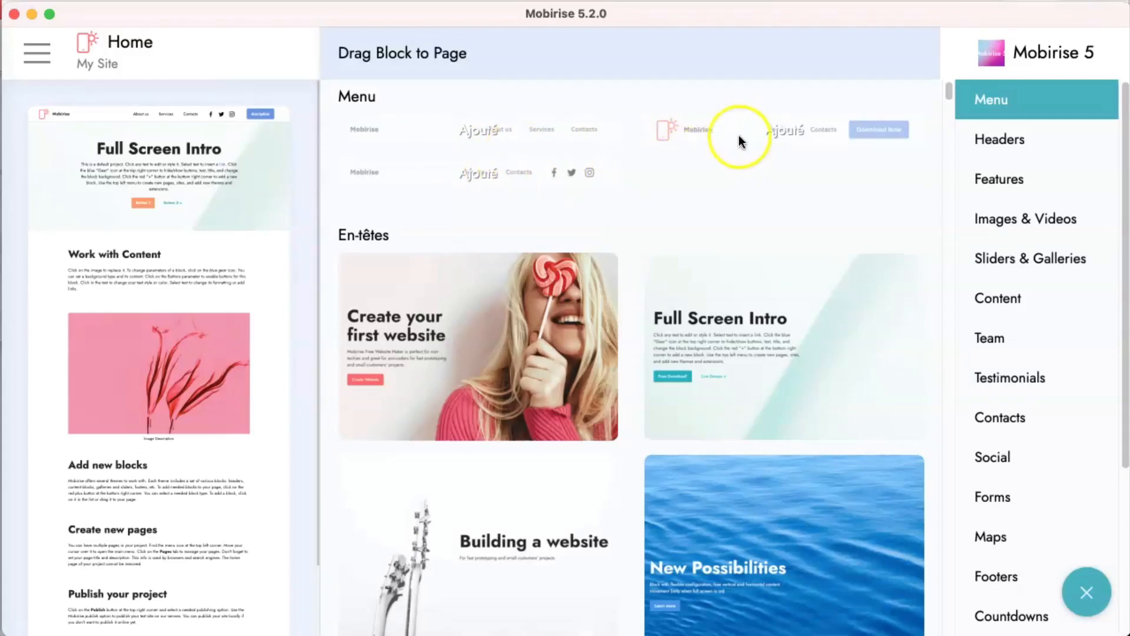
pyautogui.moveTo(750, 130); pyautogui.dragTo(673, 143)
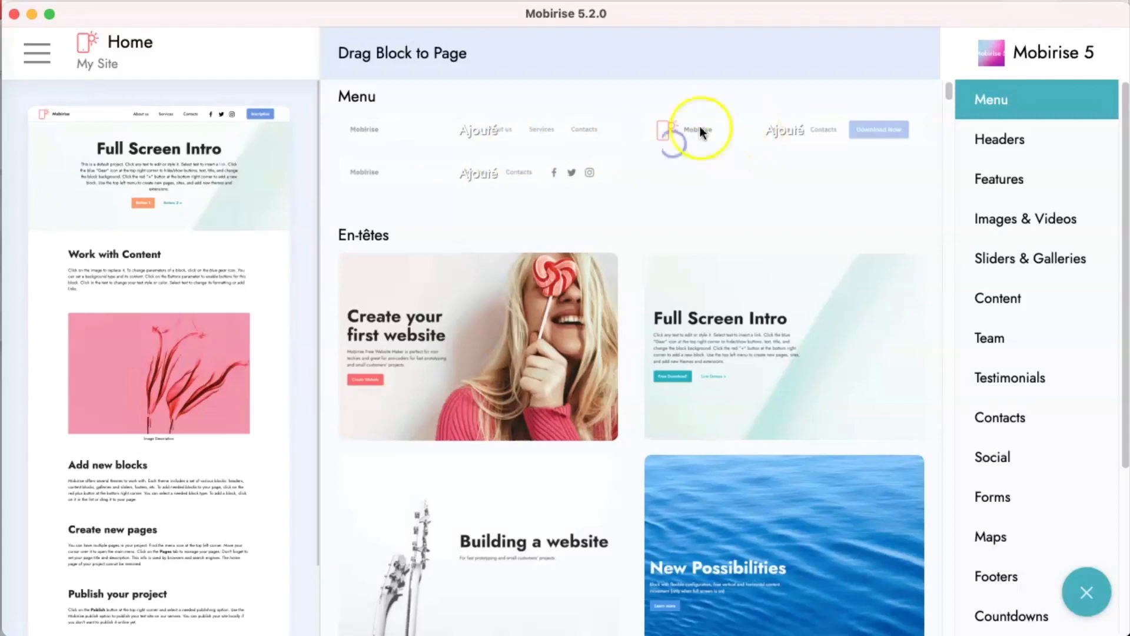
pyautogui.moveTo(487, 131); pyautogui.dragTo(486, 130)
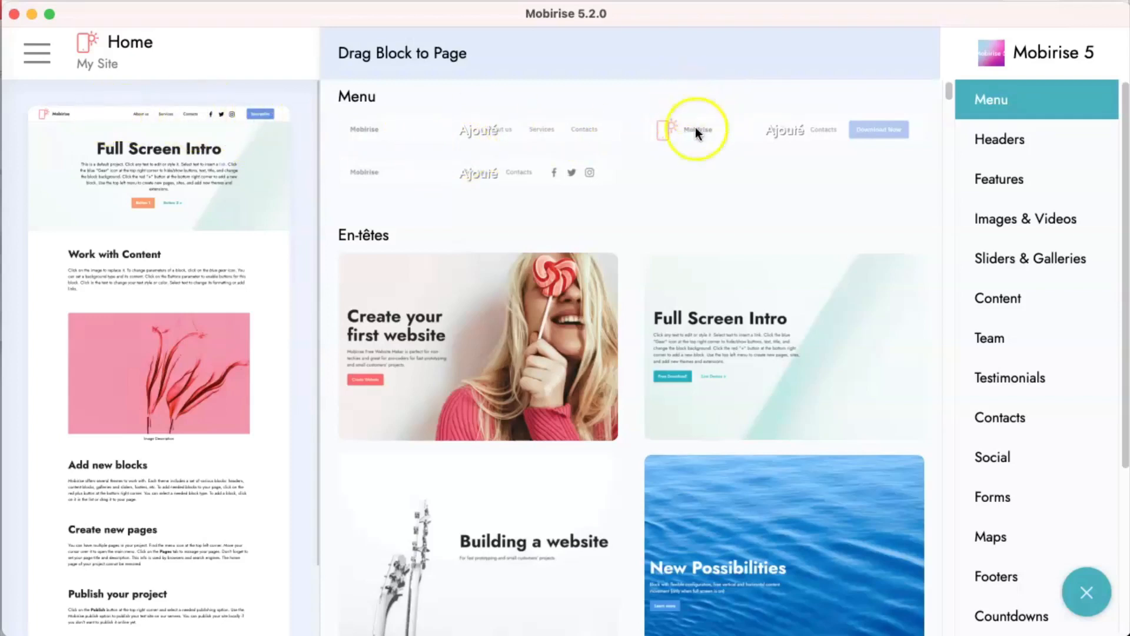
pyautogui.click(1084, 592)
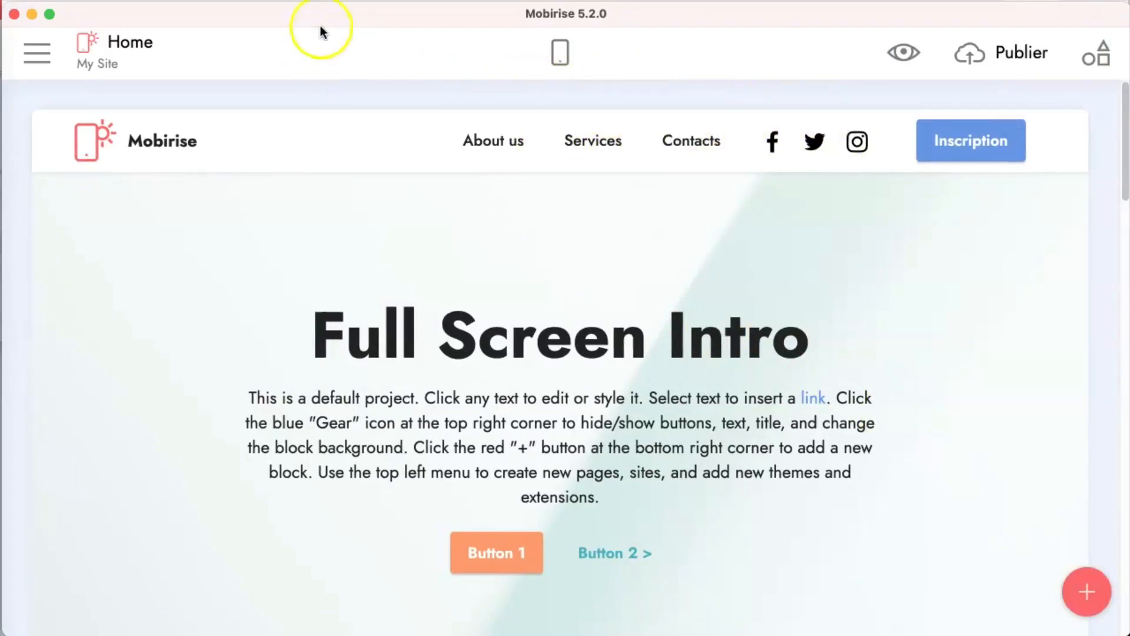
# - Start creating a new site from the site manager and name it Test
pyautogui.click(39, 53)
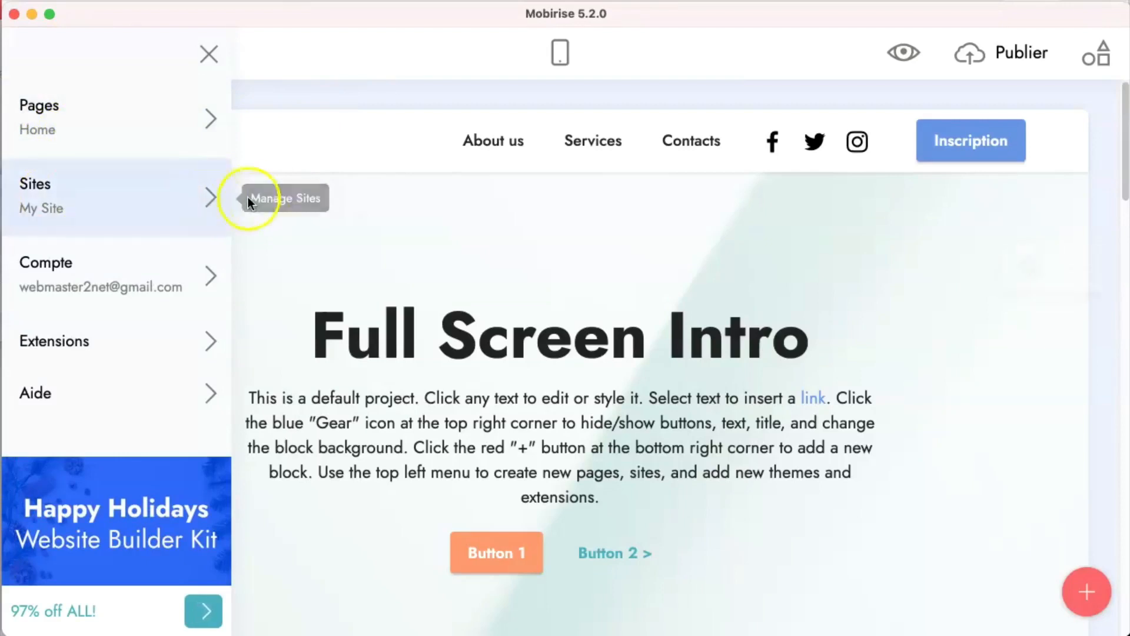
pyautogui.click(205, 200)
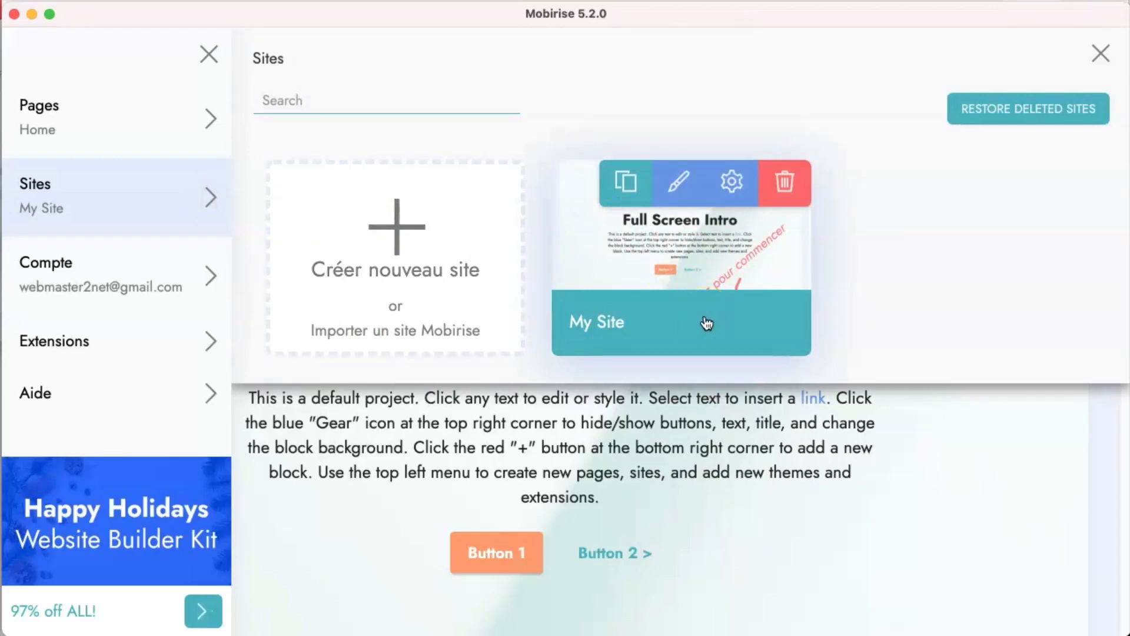
pyautogui.click(396, 235)
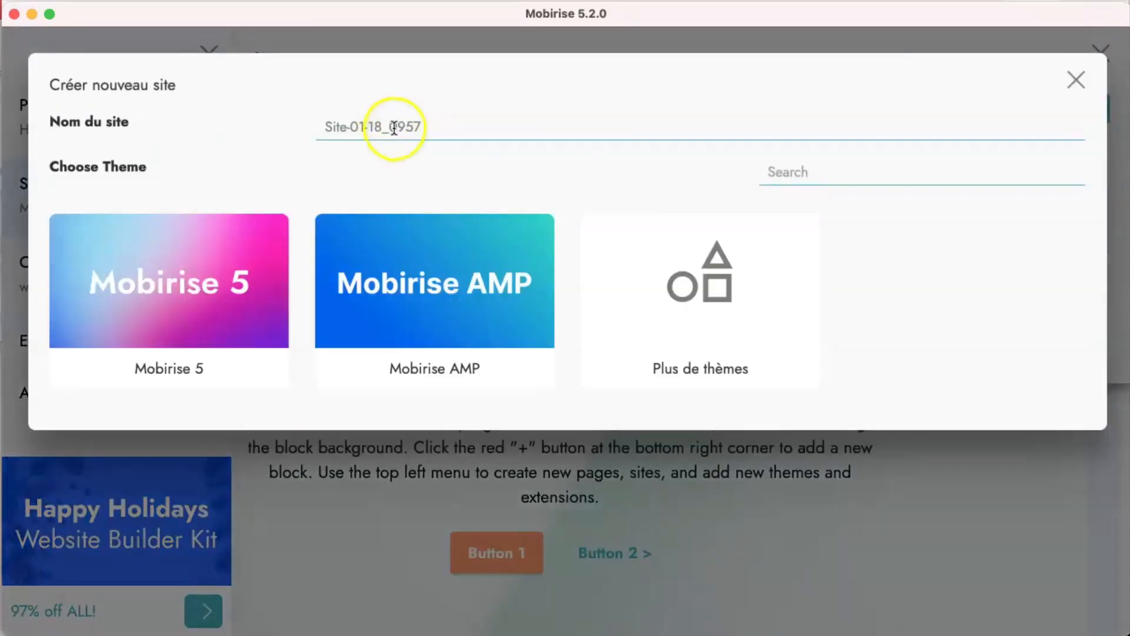
pyautogui.click(395, 127)
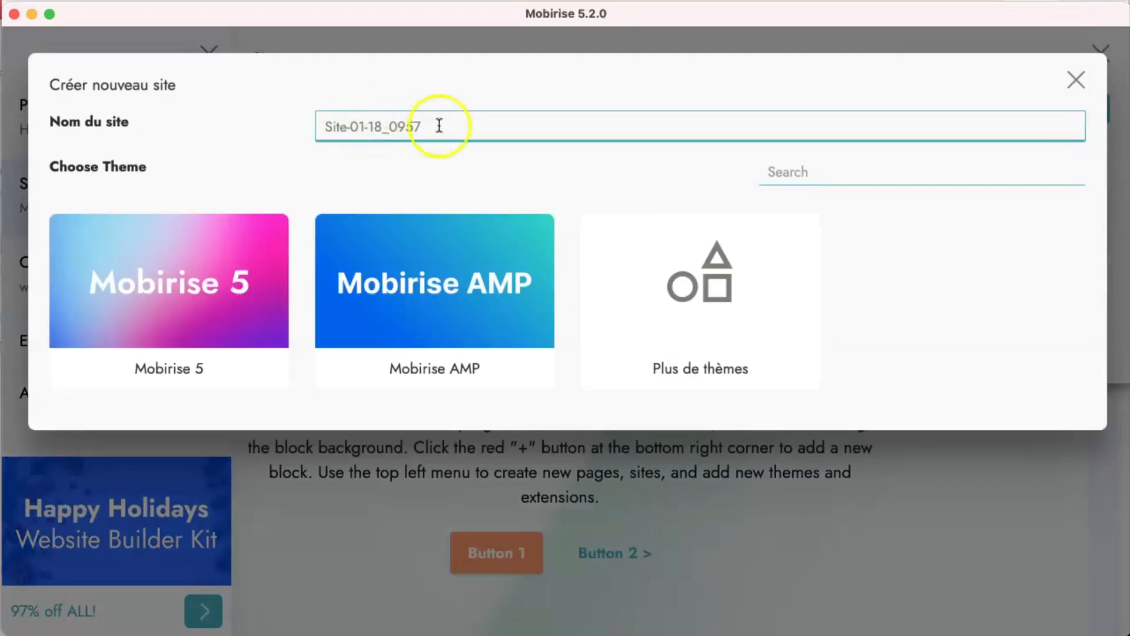
pyautogui.moveTo(439, 125); pyautogui.dragTo(300, 124)
pyautogui.write('Test')
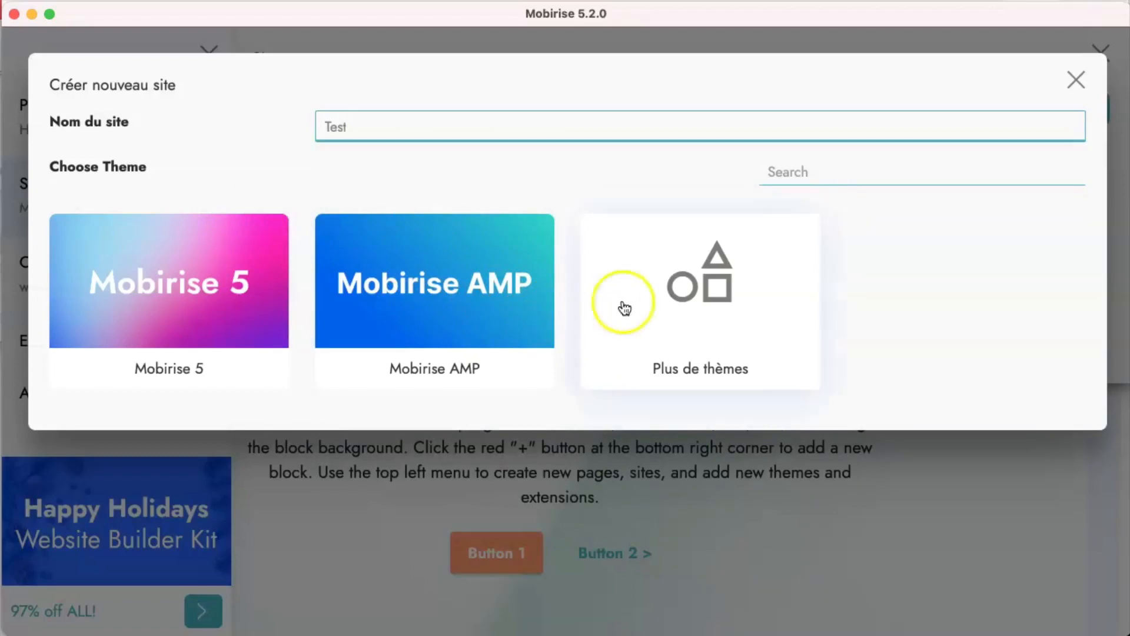
# - Open the catalogue of additional themes and browse the available themes and extensions
pyautogui.click(697, 305)
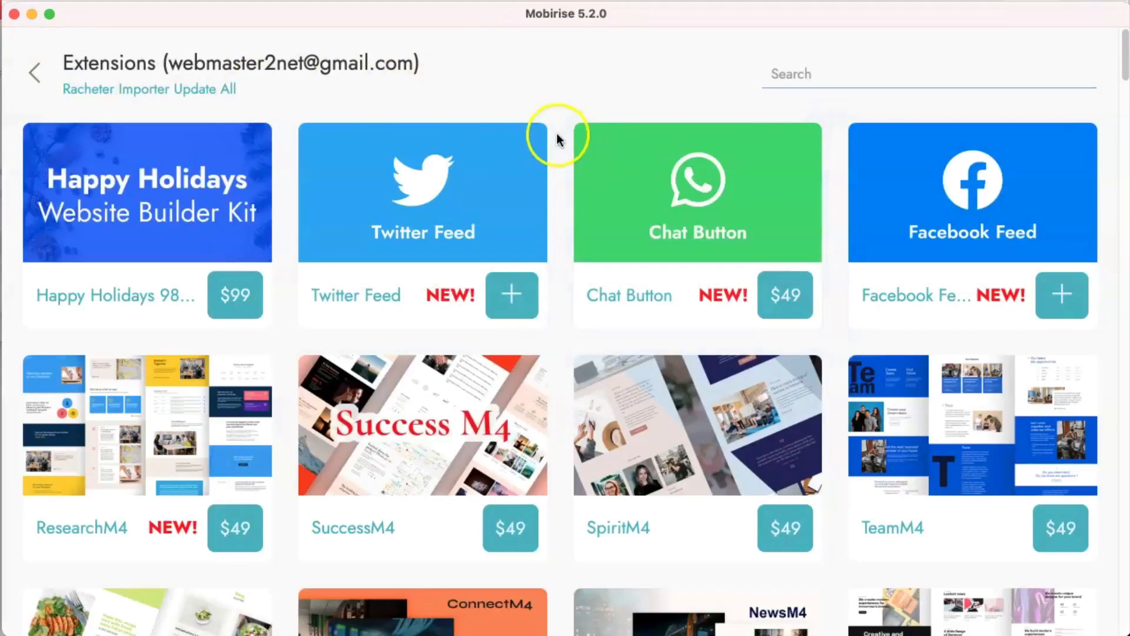
pyautogui.scroll(-5, 559, 157)
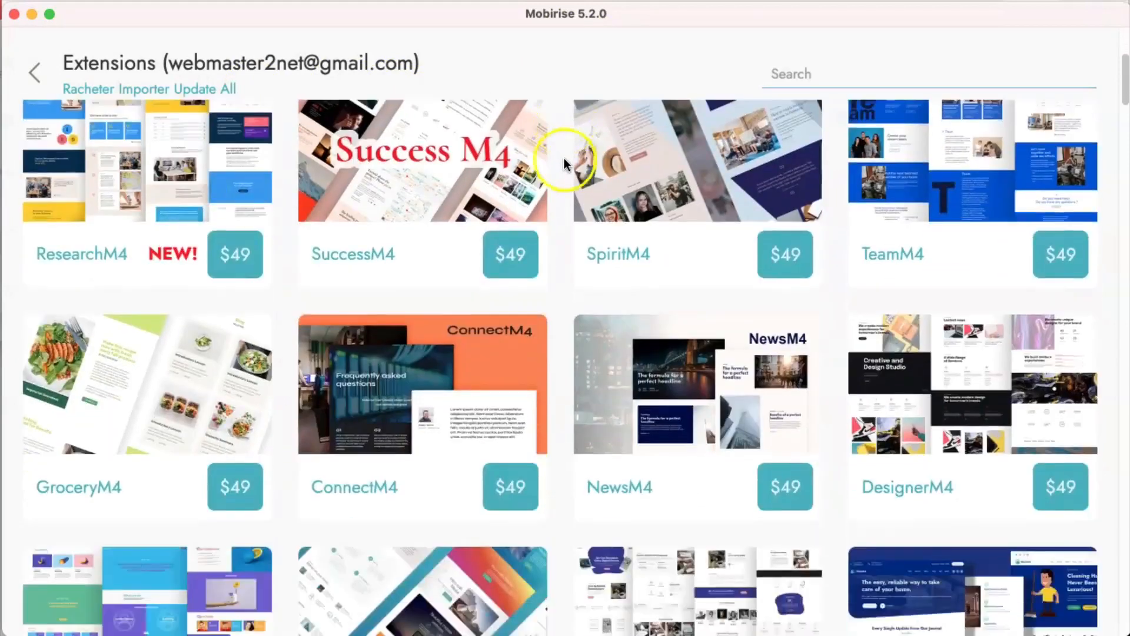
pyautogui.scroll(5, 563, 159)
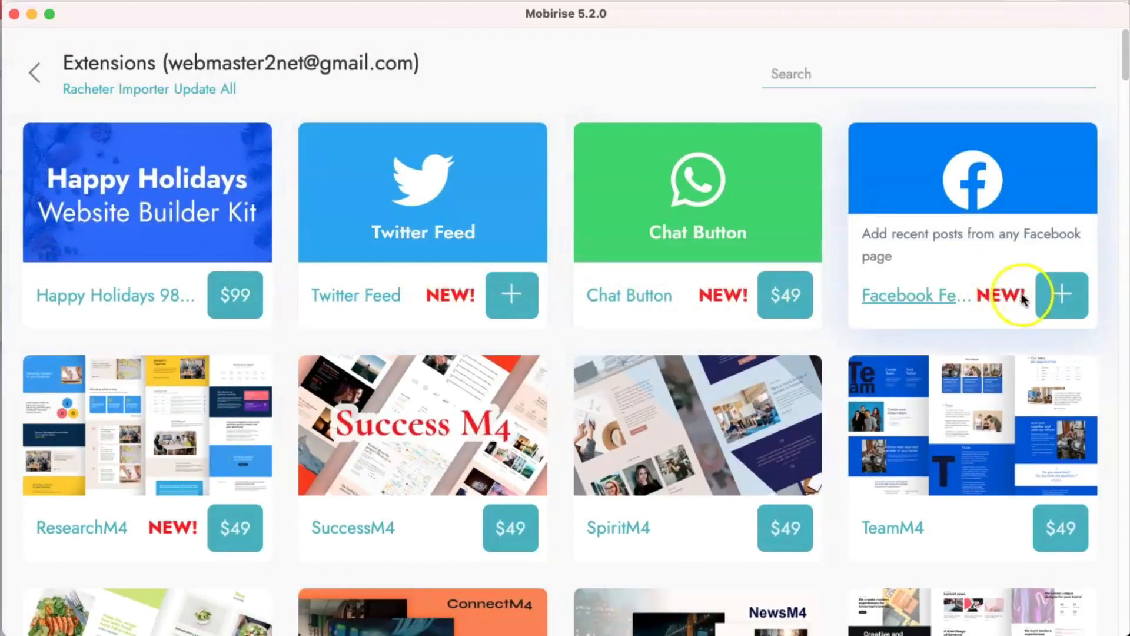
pyautogui.scroll(-3, 845, 335)
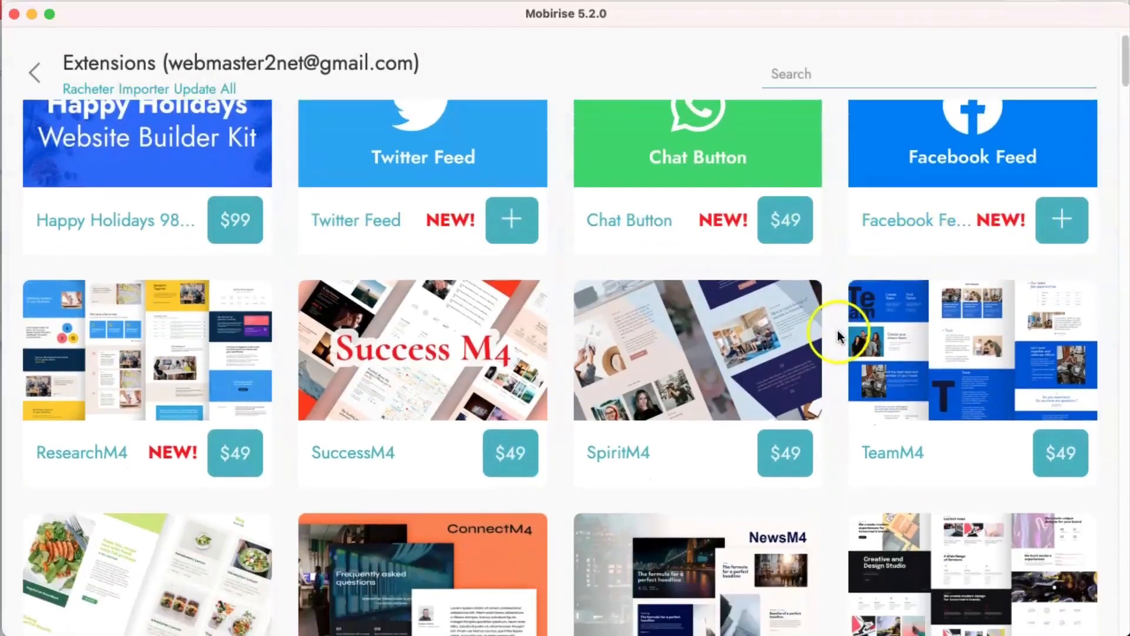
# - Look through the rest of the extensions catalogue down to the Mobirise 4 theme, and return to the site manager
pyautogui.scroll(-15, 839, 333)
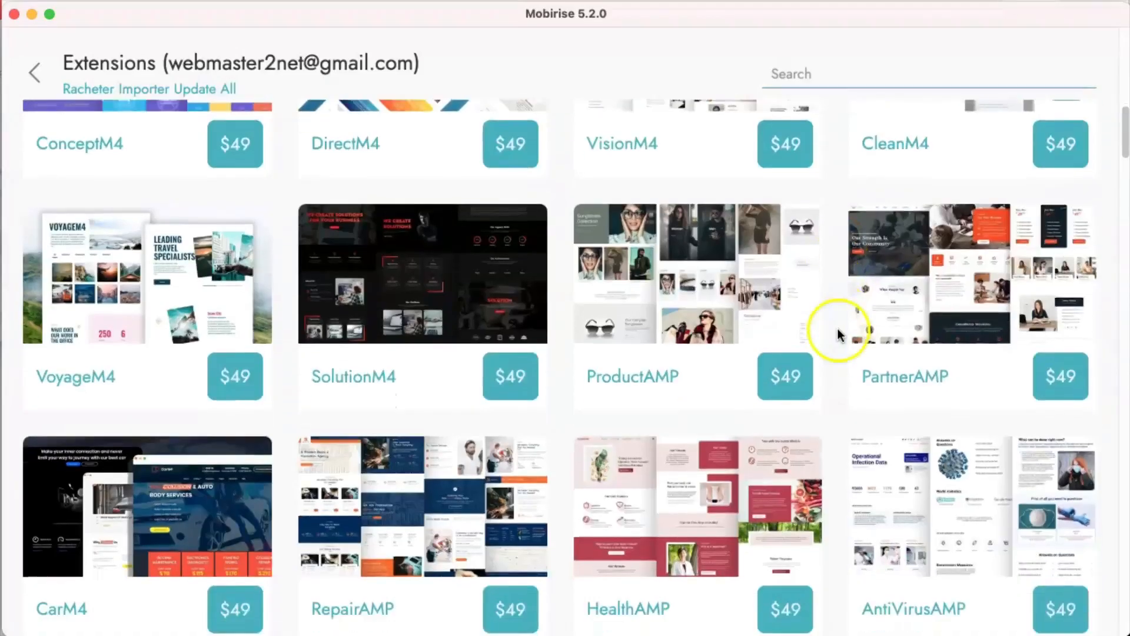
pyautogui.scroll(-20, 838, 327)
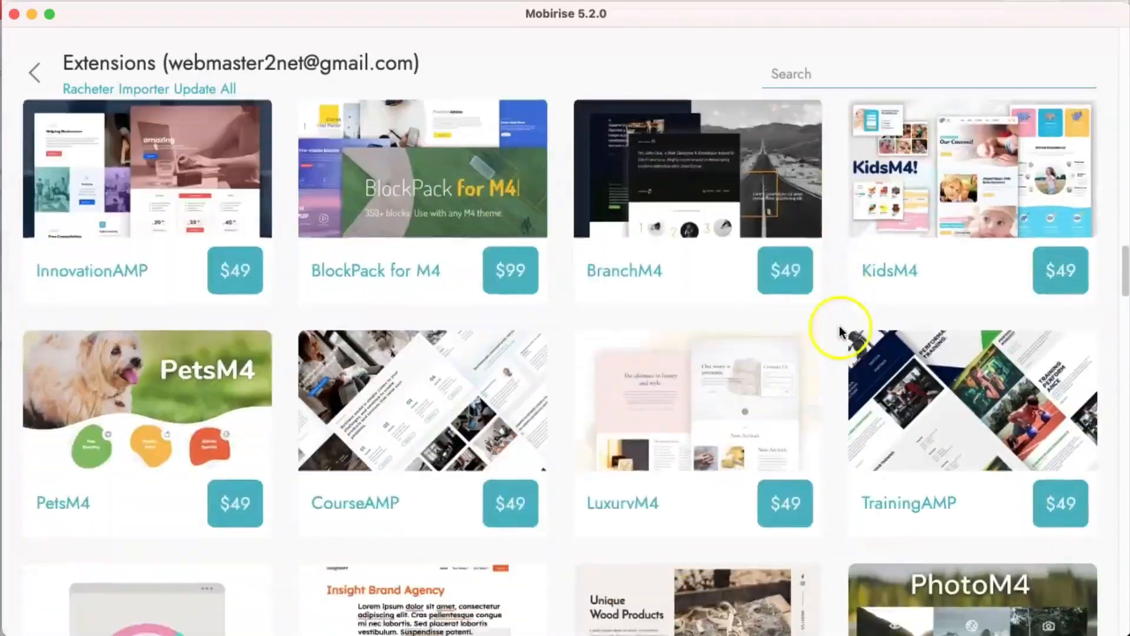
pyautogui.scroll(-17, 839, 330)
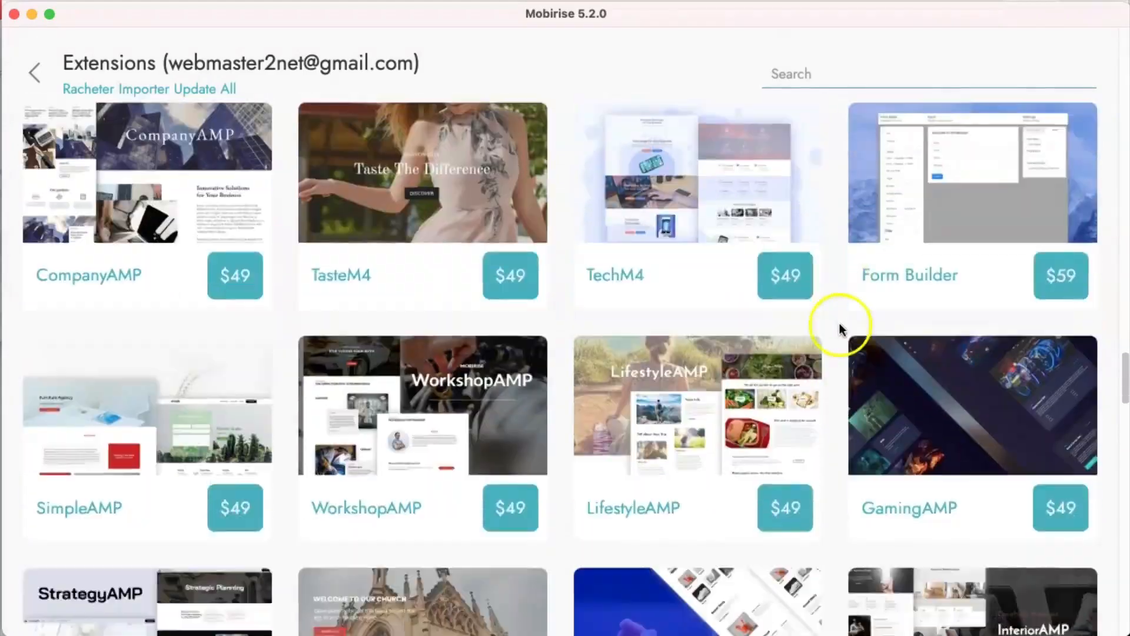
pyautogui.scroll(-15, 841, 328)
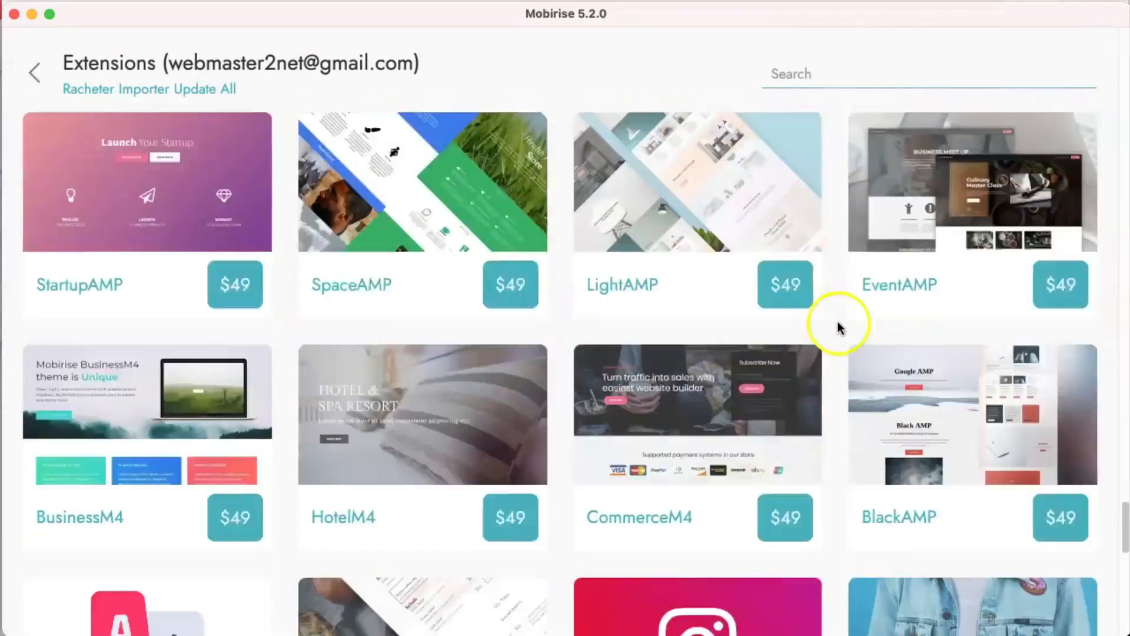
pyautogui.scroll(-4, 836, 322)
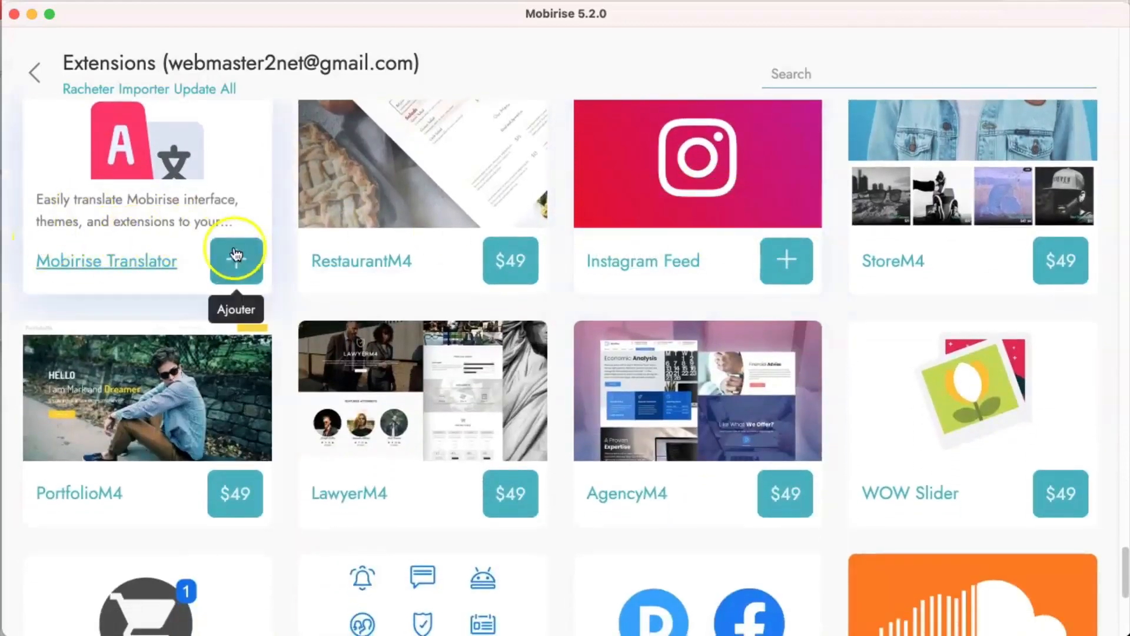
pyautogui.scroll(-6, 701, 269)
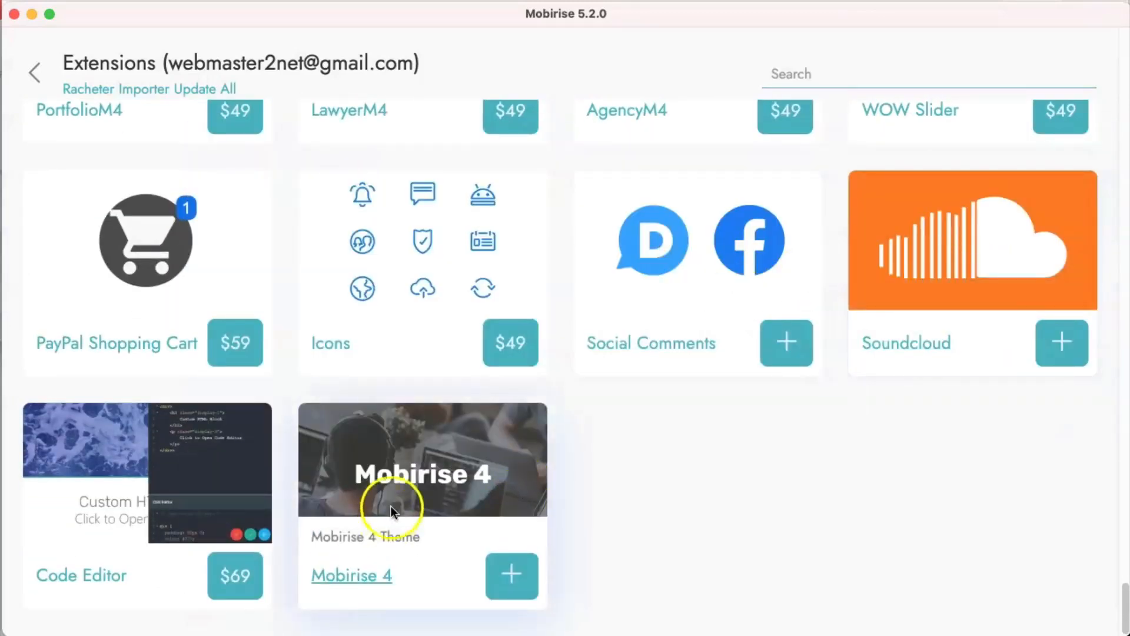
pyautogui.scroll(6, 644, 487)
pyautogui.click(36, 73)
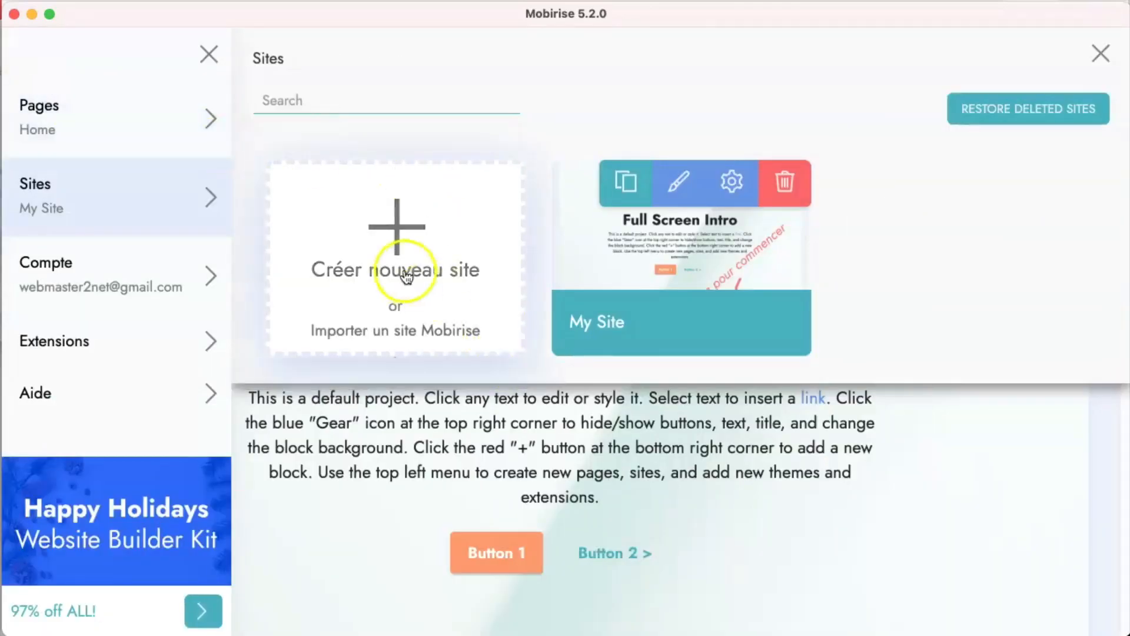
# - Create a new site named Test based on the Mobirise 5 theme, and turn off future display of the confirmation question
pyautogui.click(396, 259)
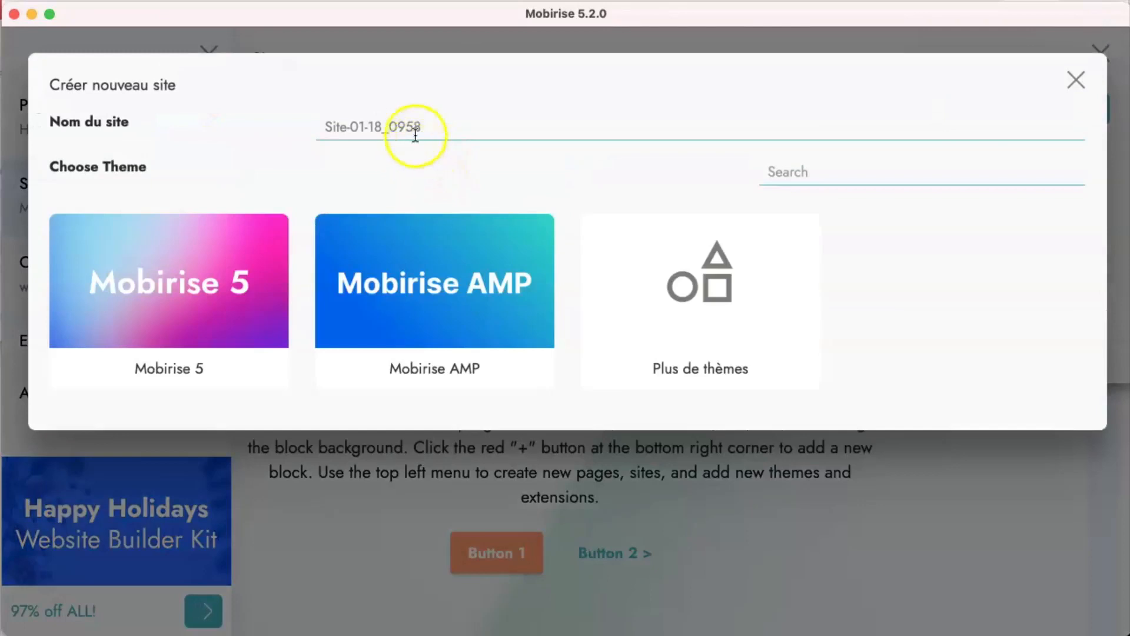
pyautogui.click(415, 127)
pyautogui.moveTo(415, 128); pyautogui.dragTo(300, 121)
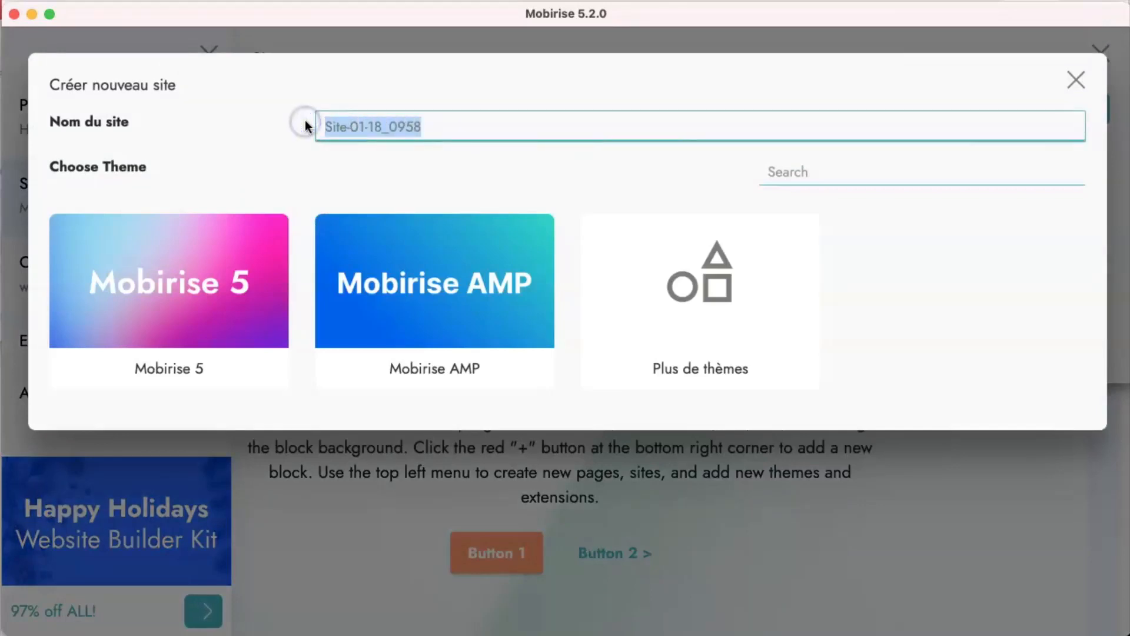
pyautogui.write('Test')
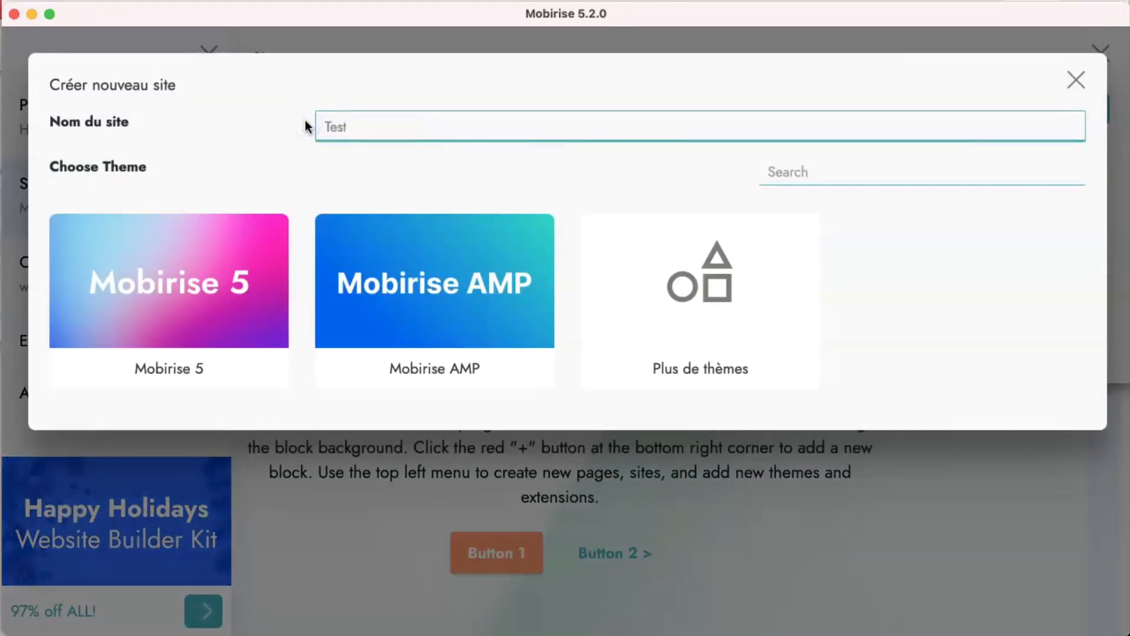
pyautogui.click(178, 279)
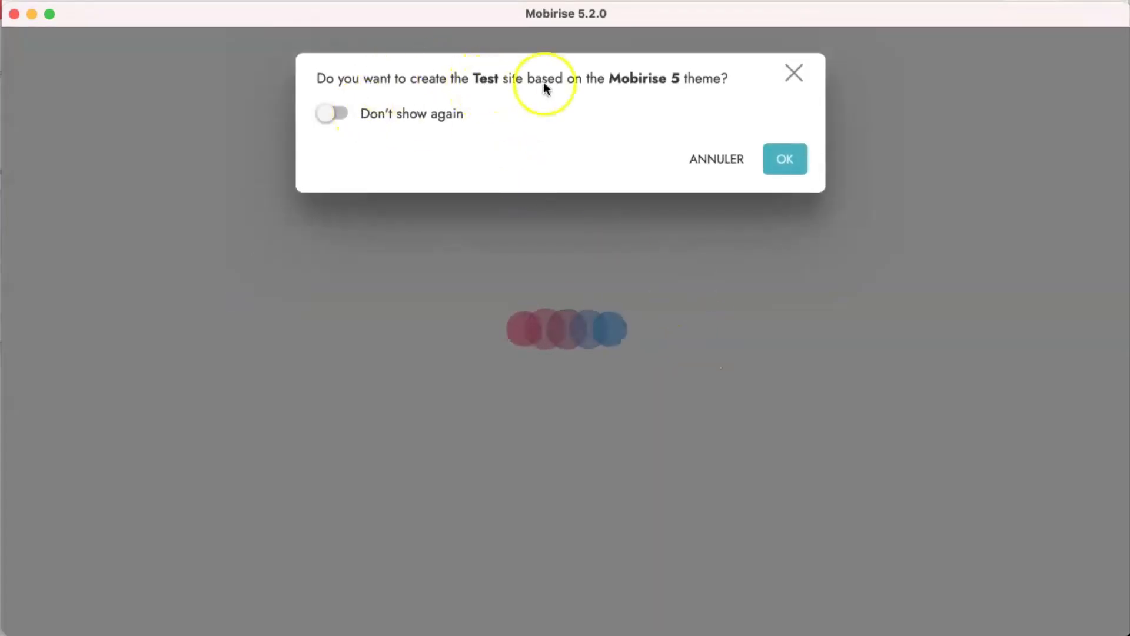
pyautogui.click(332, 114)
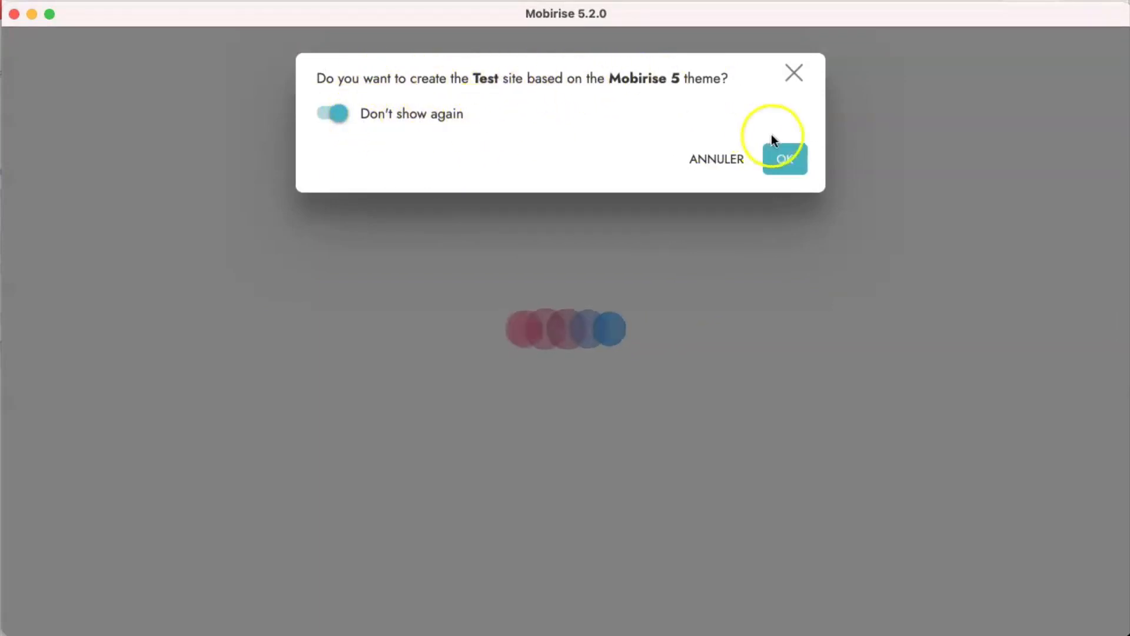
pyautogui.click(787, 162)
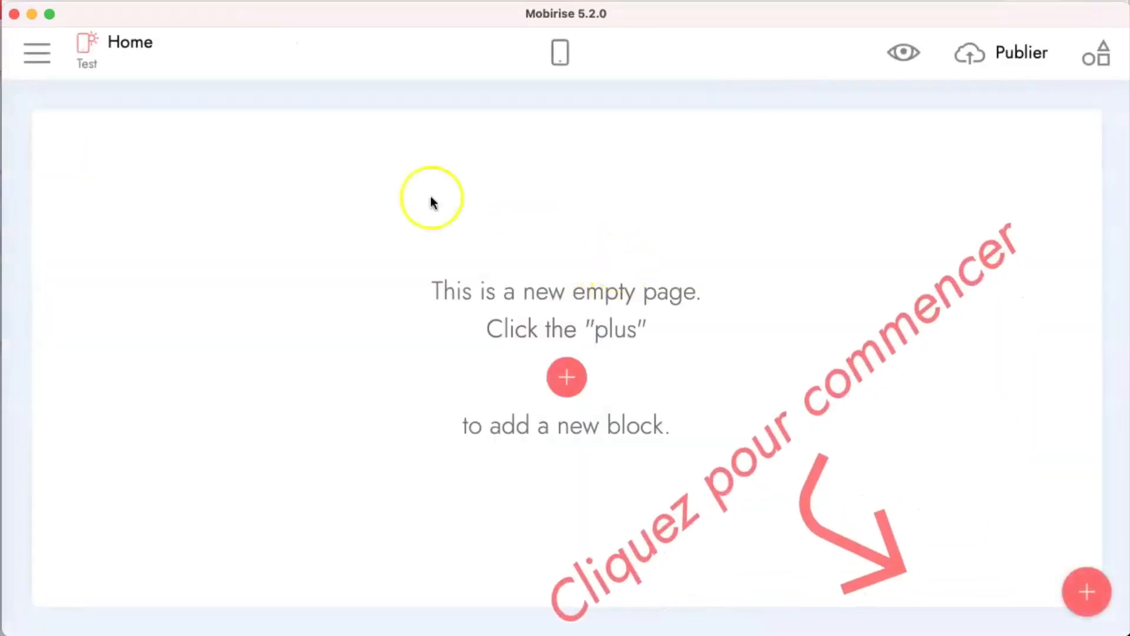
# - Examine the main menu's entries, and check the empty Home page in mobile view before returning to desktop view
pyautogui.click(37, 58)
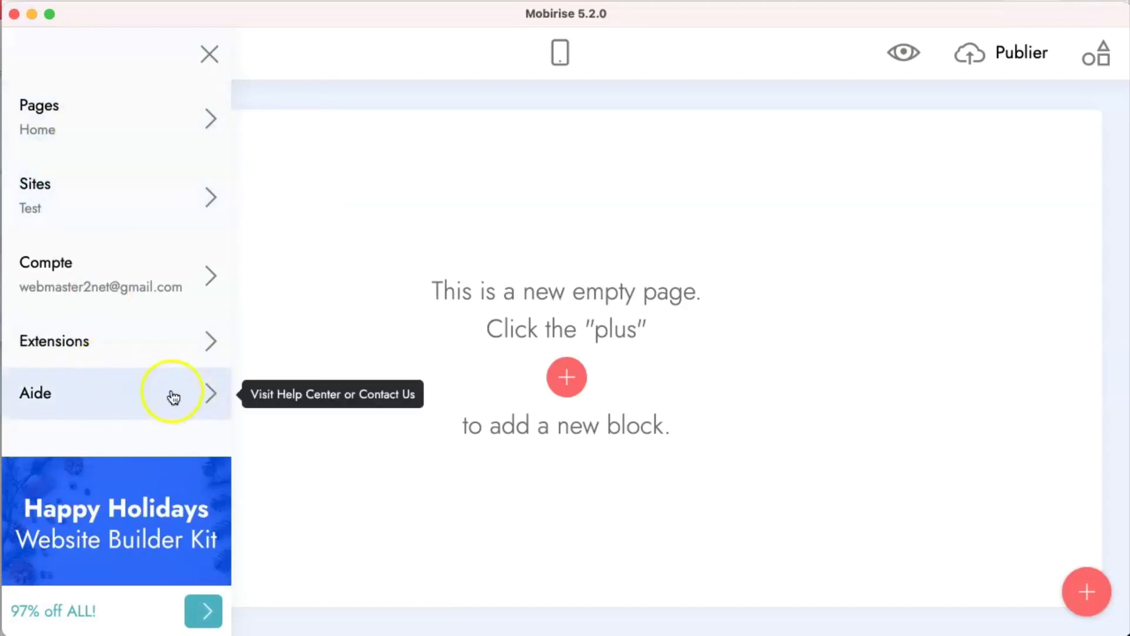
pyautogui.click(373, 318)
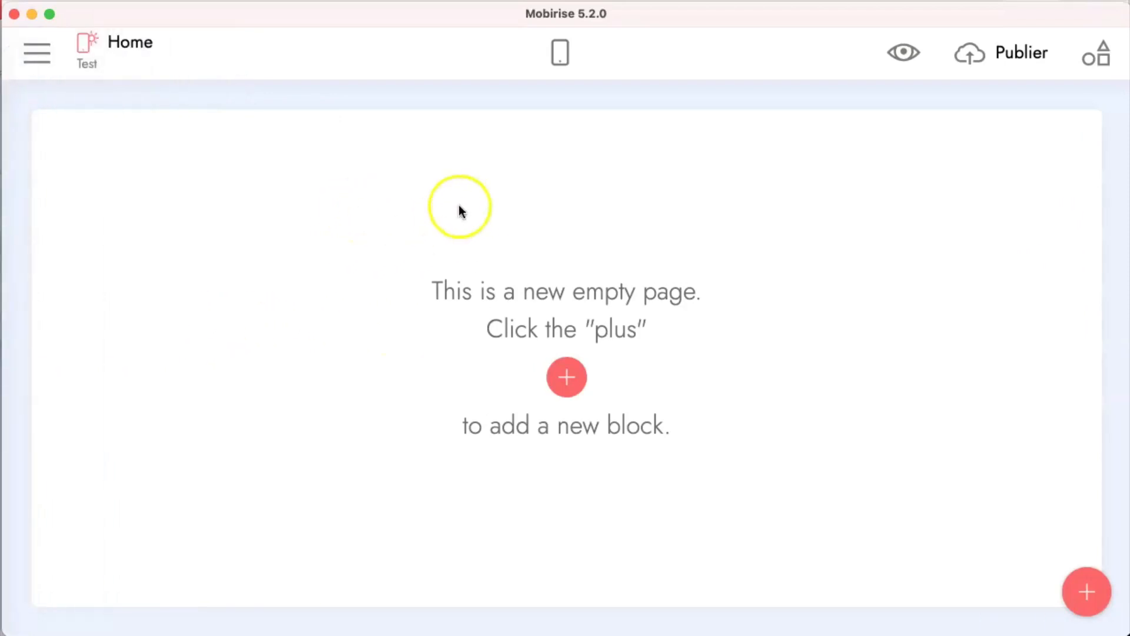
pyautogui.click(556, 57)
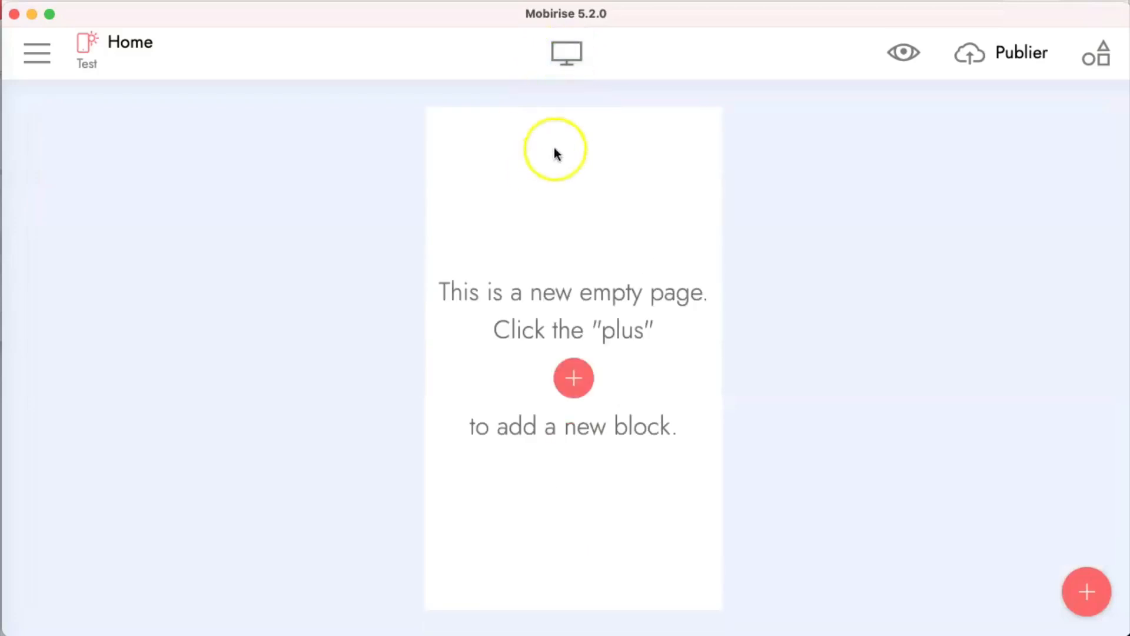
pyautogui.click(566, 55)
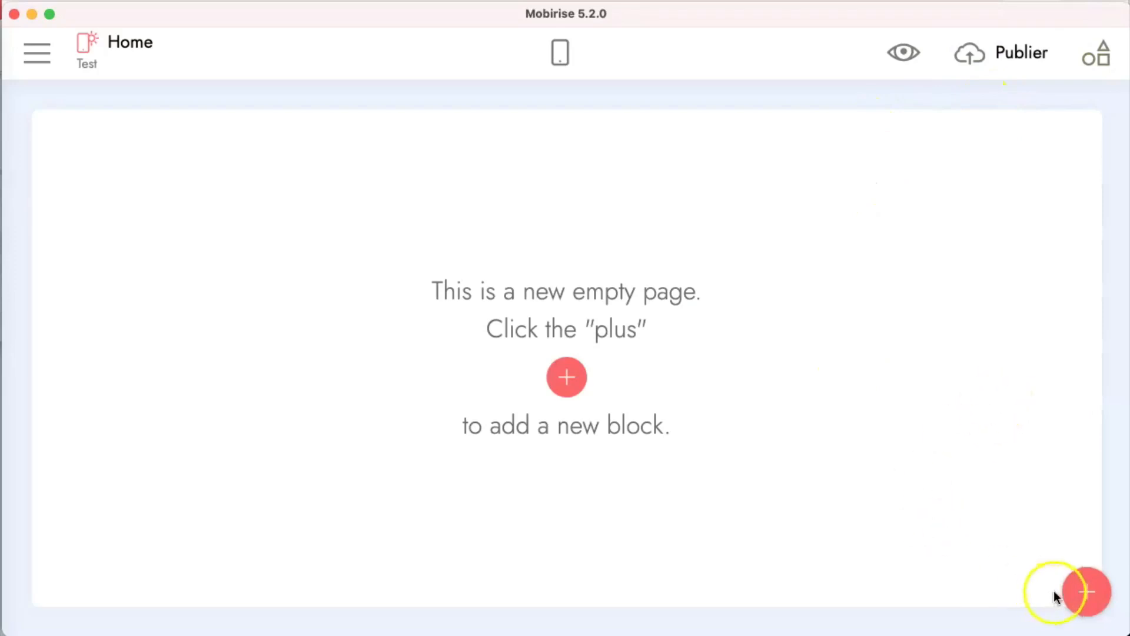
# - Add the menu block with the logo and Download Now button to the Home page, and close the block library
pyautogui.click(1088, 593)
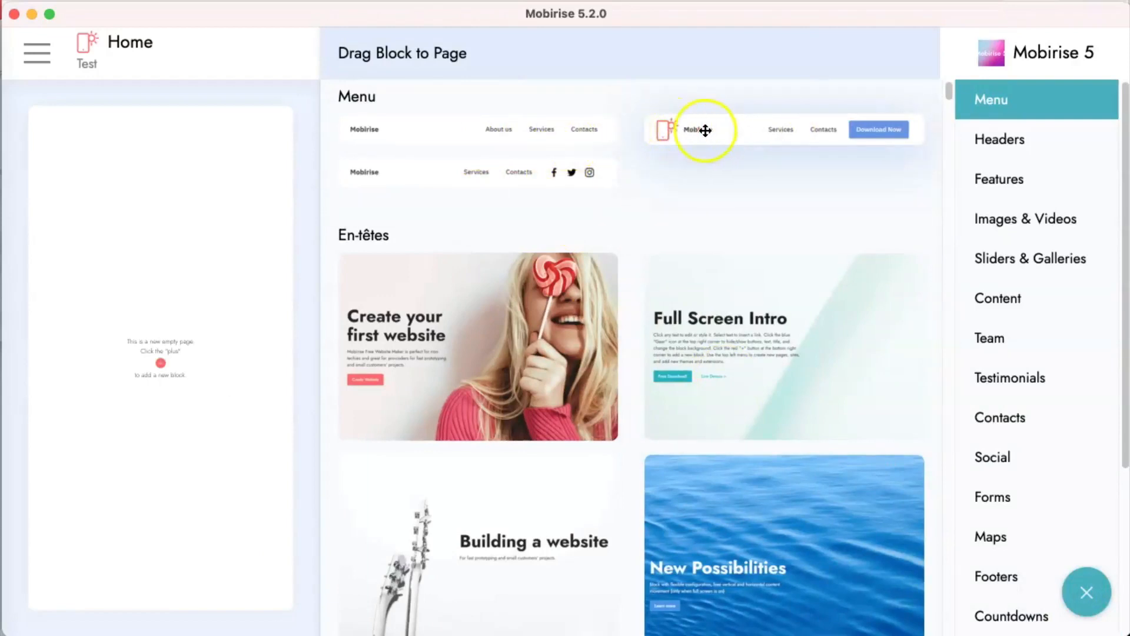
pyautogui.moveTo(697, 132); pyautogui.dragTo(242, 142)
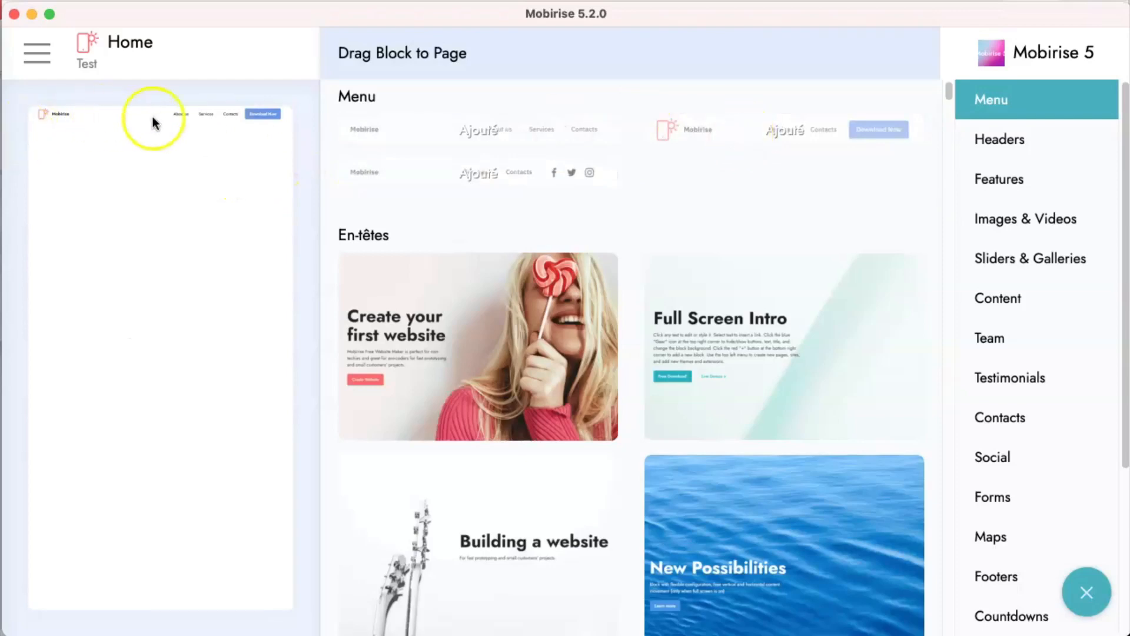
pyautogui.click(1090, 596)
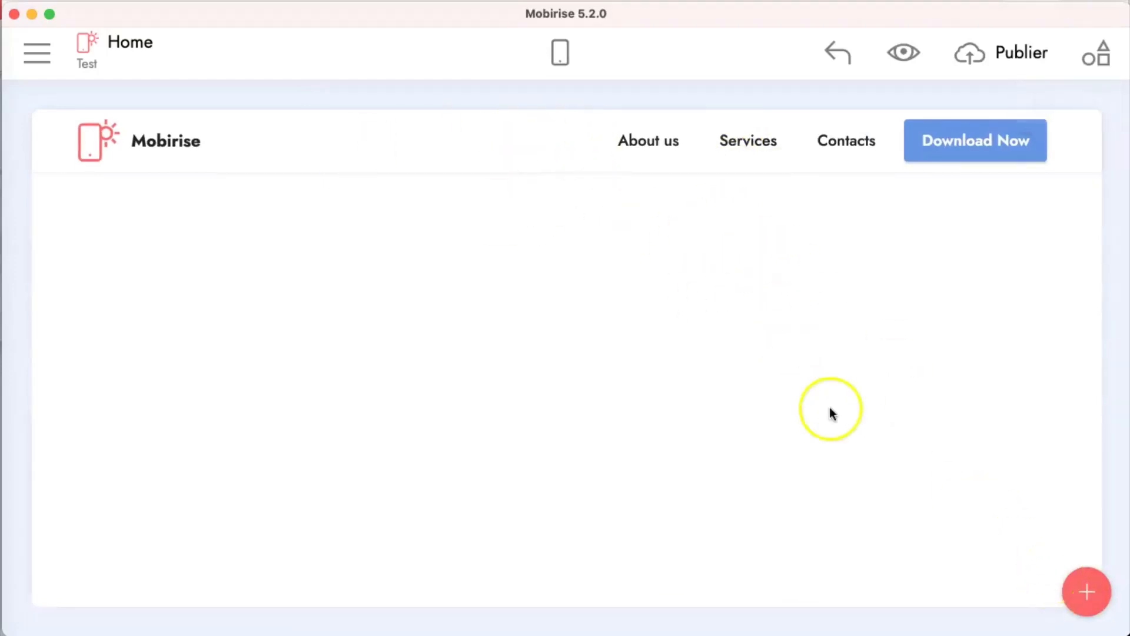
# - Browse the header blocks and block categories, and add the Get Latest Updates! form block below the page's menu
pyautogui.click(1086, 593)
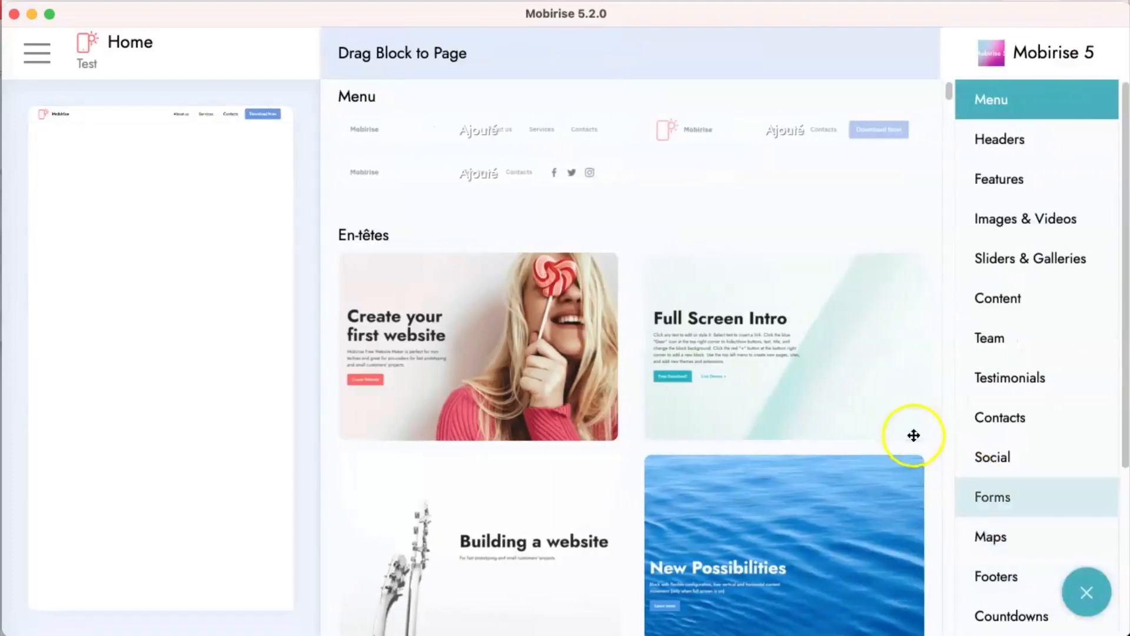
pyautogui.click(999, 141)
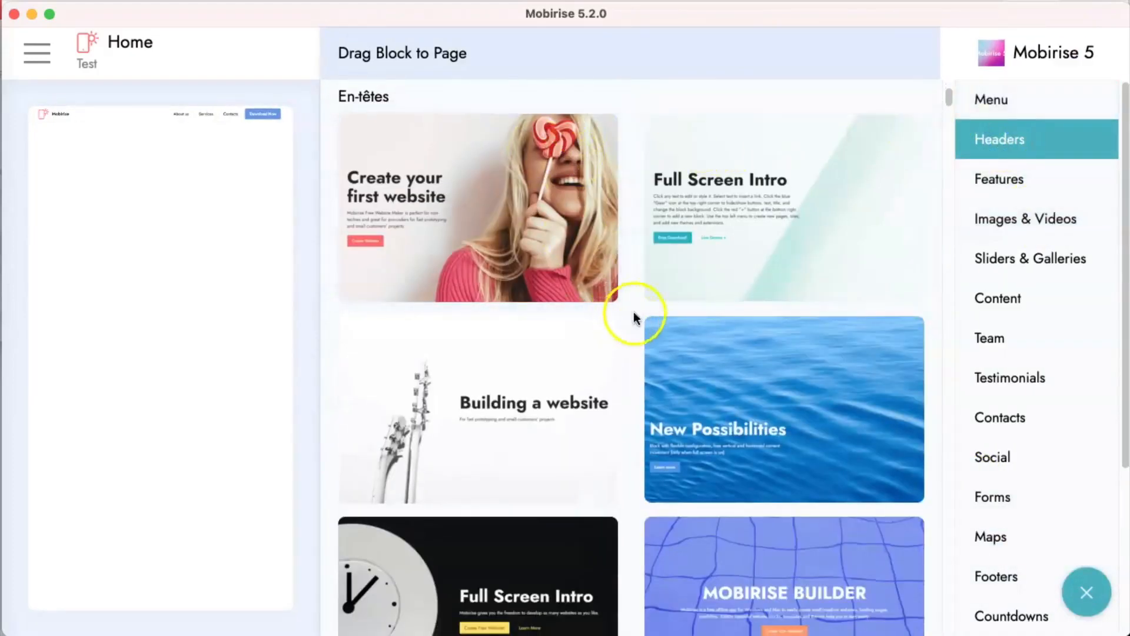
pyautogui.scroll(-3, 641, 327)
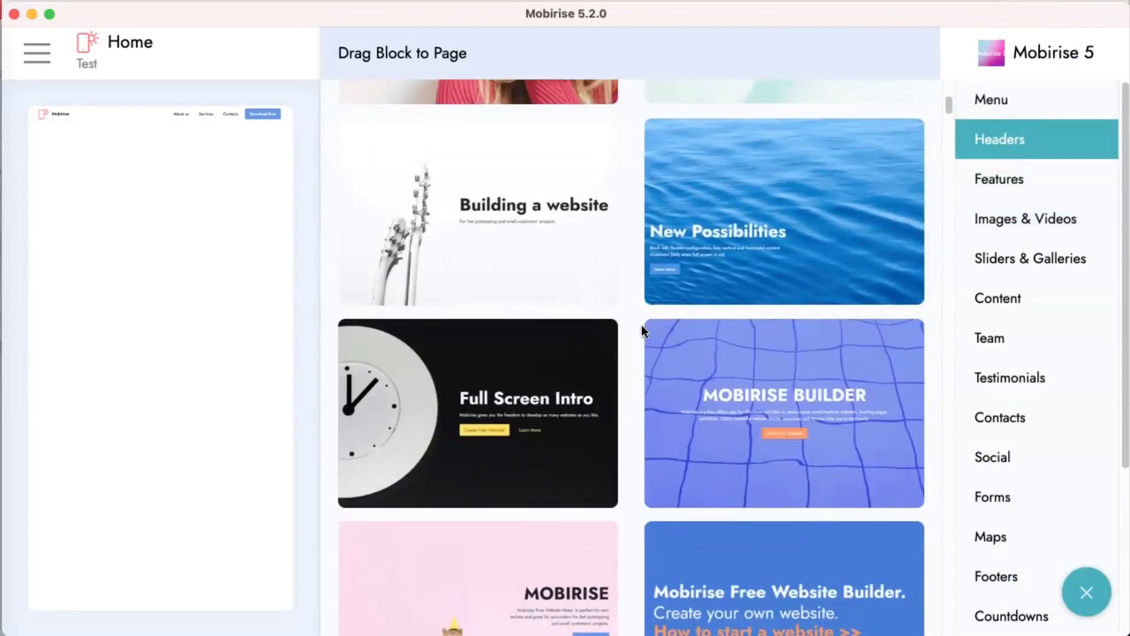
pyautogui.scroll(-3, 641, 324)
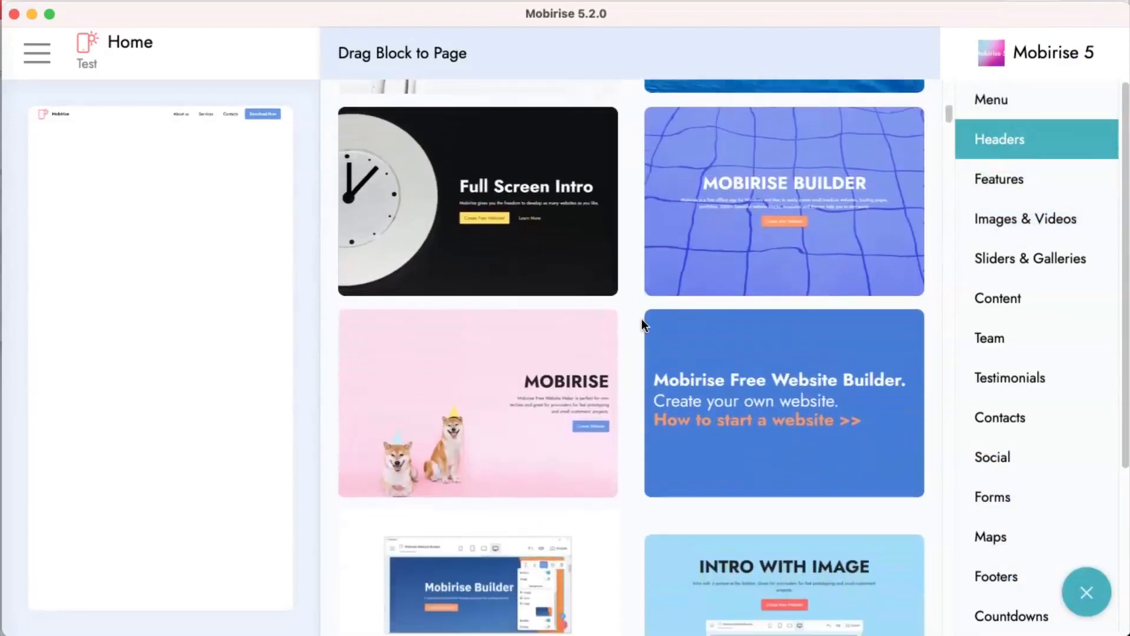
pyautogui.scroll(-1, 642, 321)
pyautogui.scroll(-3, 1034, 377)
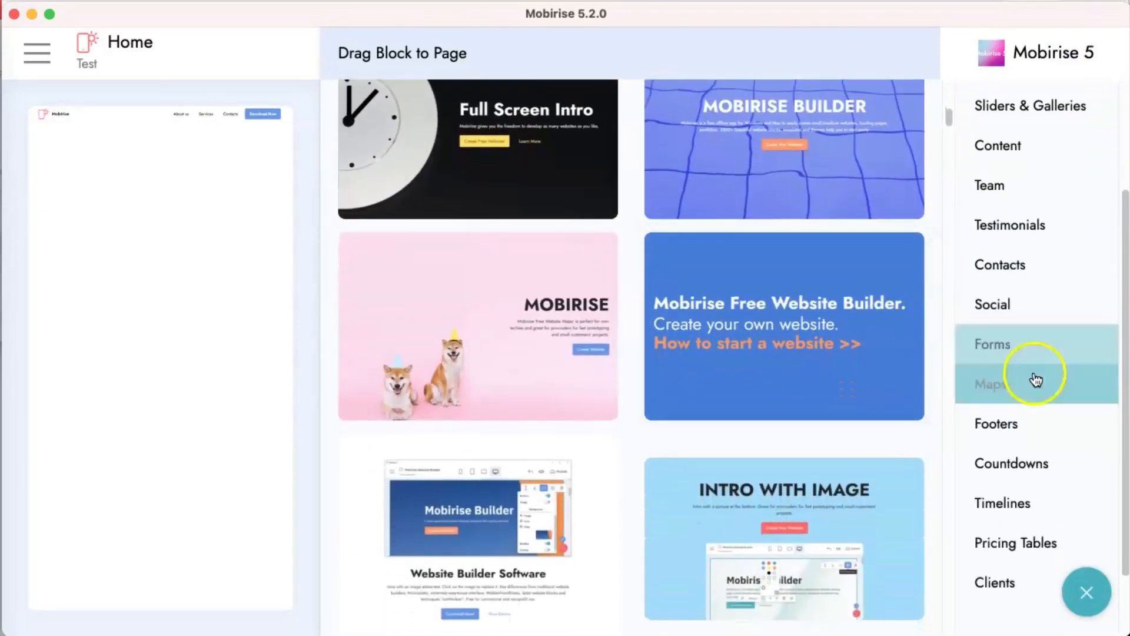
pyautogui.scroll(-2, 1035, 377)
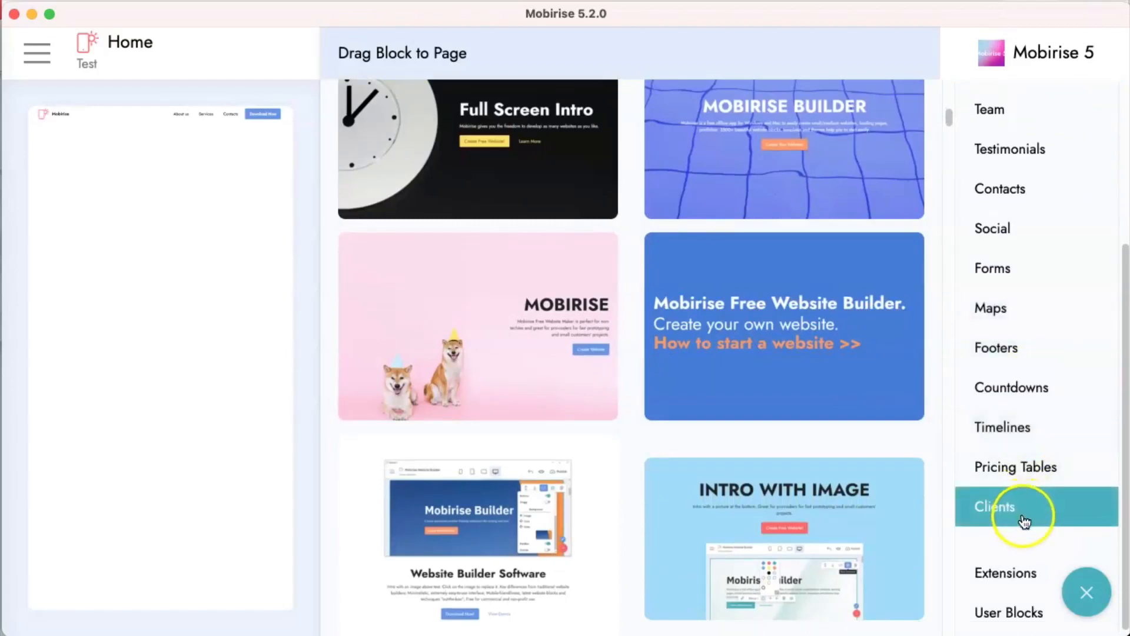
pyautogui.click(1008, 275)
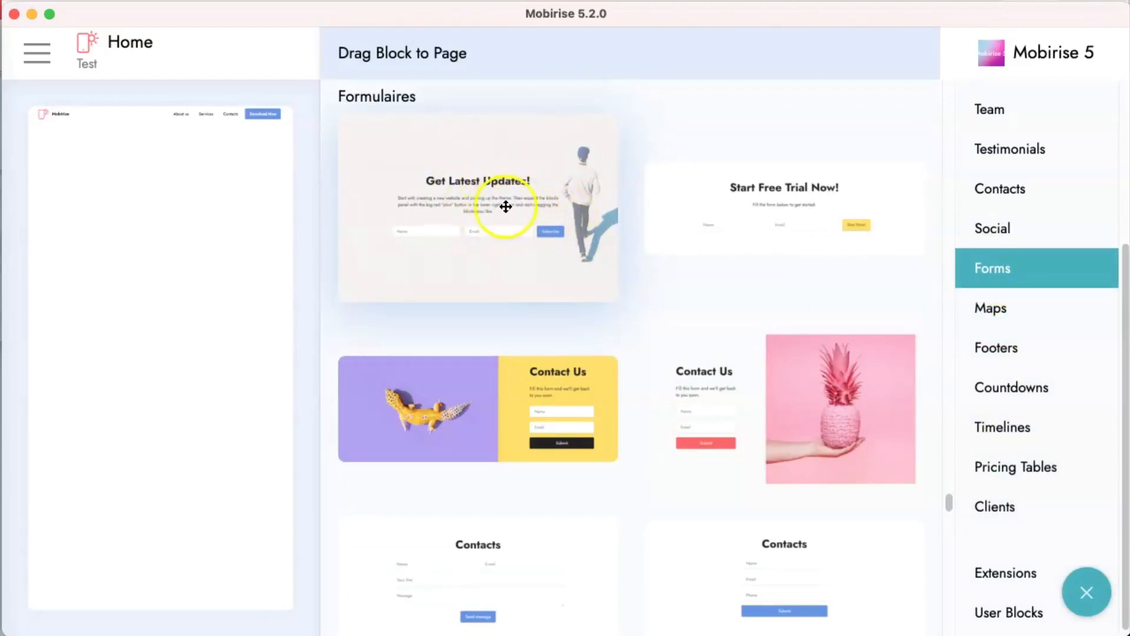
pyautogui.moveTo(506, 206); pyautogui.dragTo(232, 169)
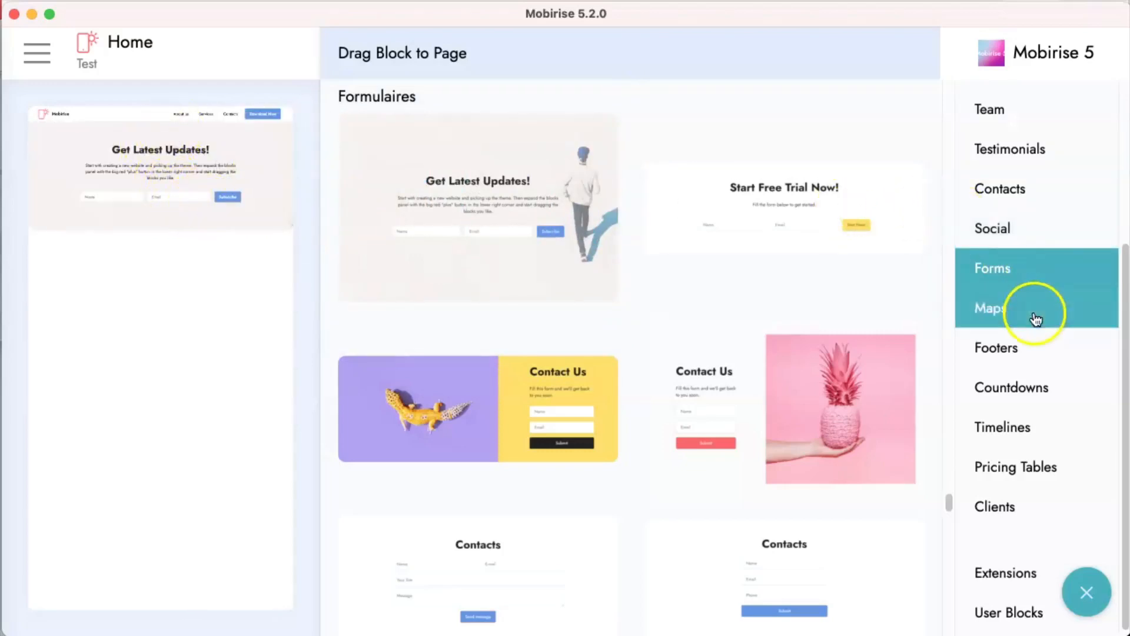
# - Add the Full-Width Gallery with Popup Slider block from the Sliders & Galleries category below the form
pyautogui.scroll(5, 1034, 294)
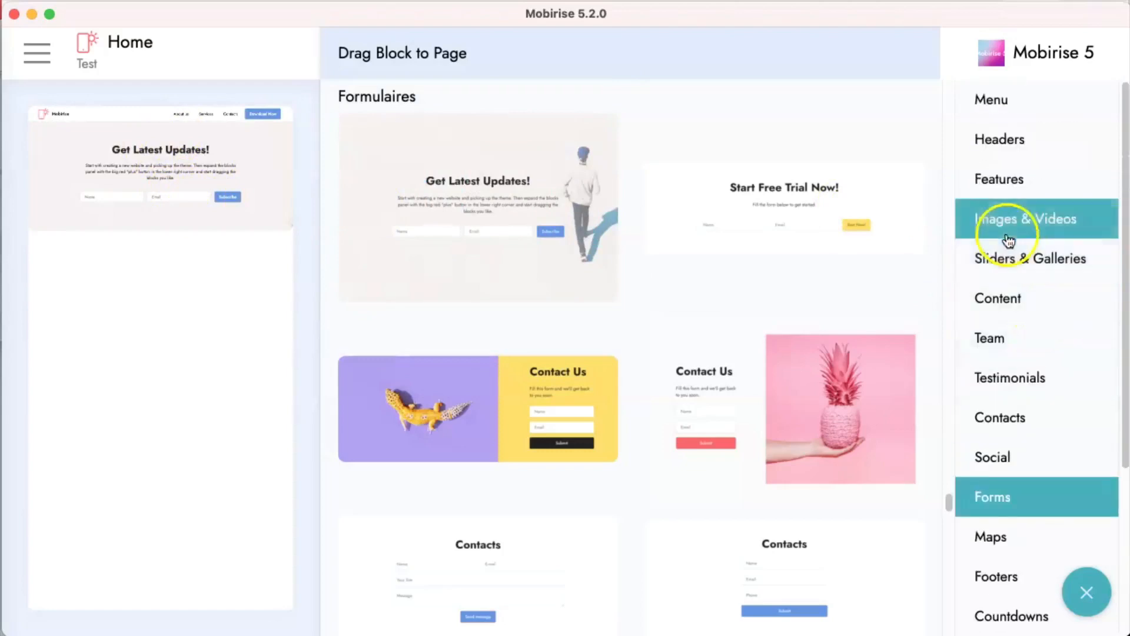
pyautogui.click(1031, 260)
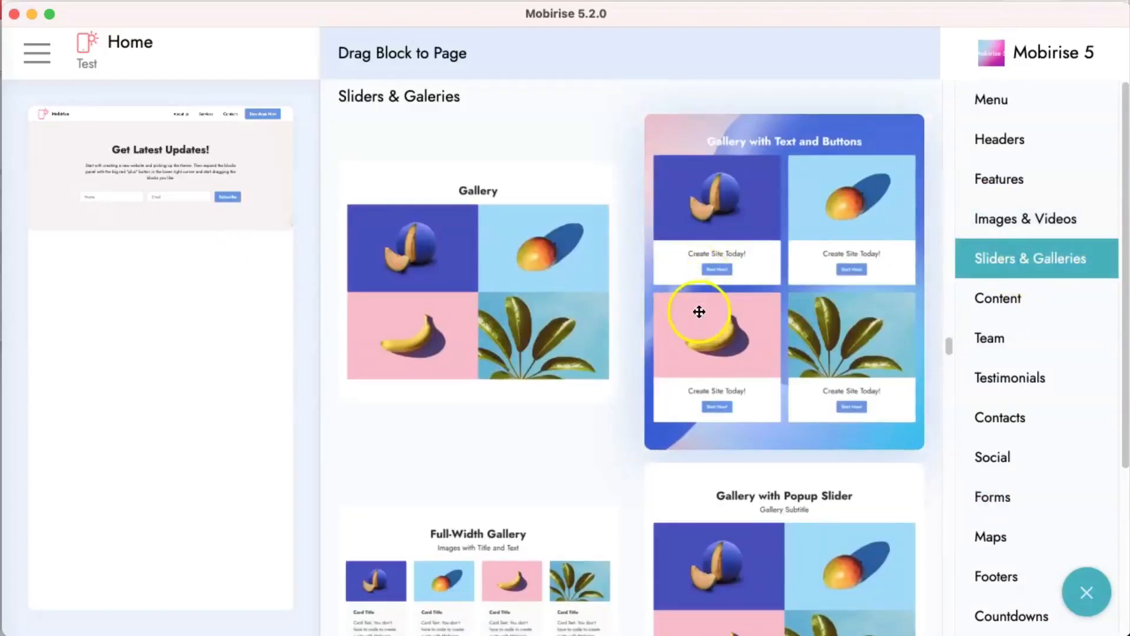
pyautogui.scroll(-10, 701, 309)
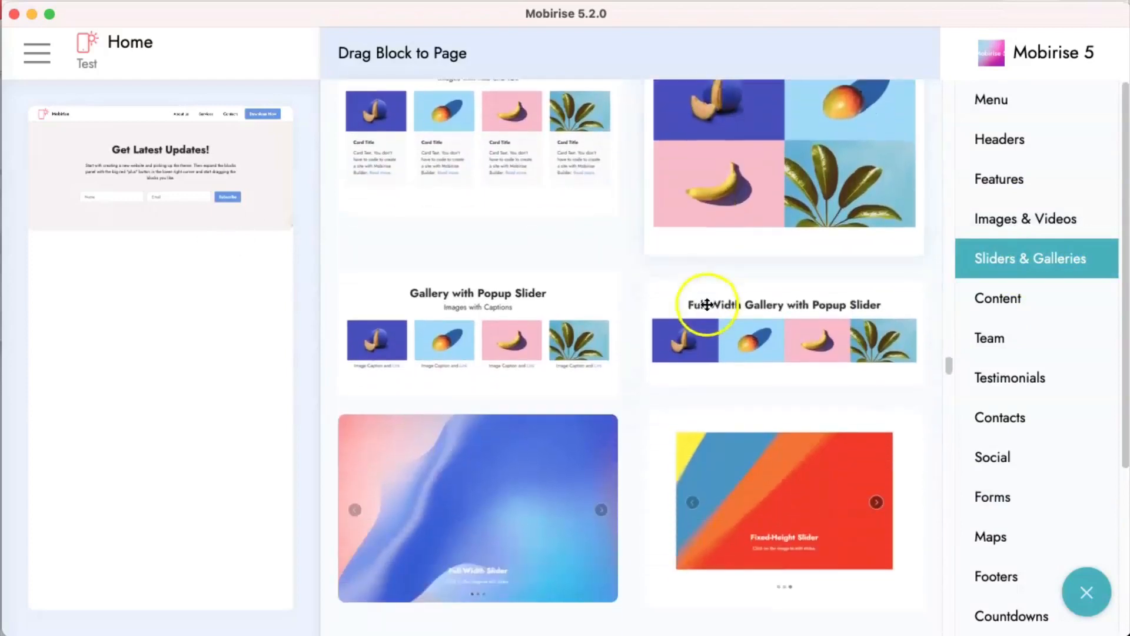
pyautogui.scroll(-8, 706, 304)
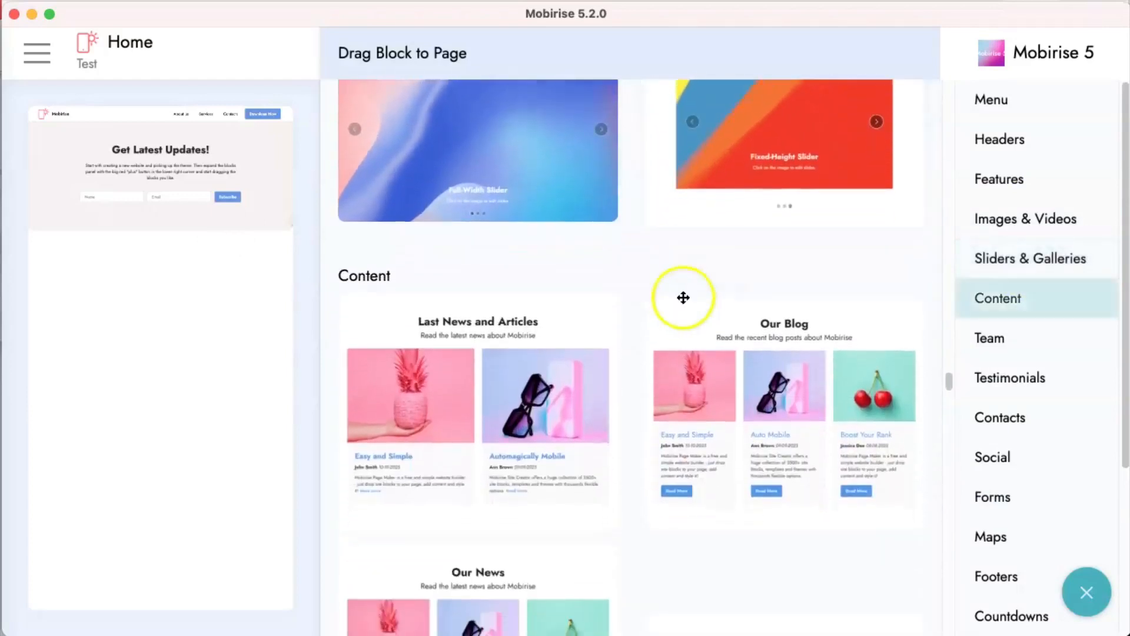
pyautogui.scroll(5, 682, 297)
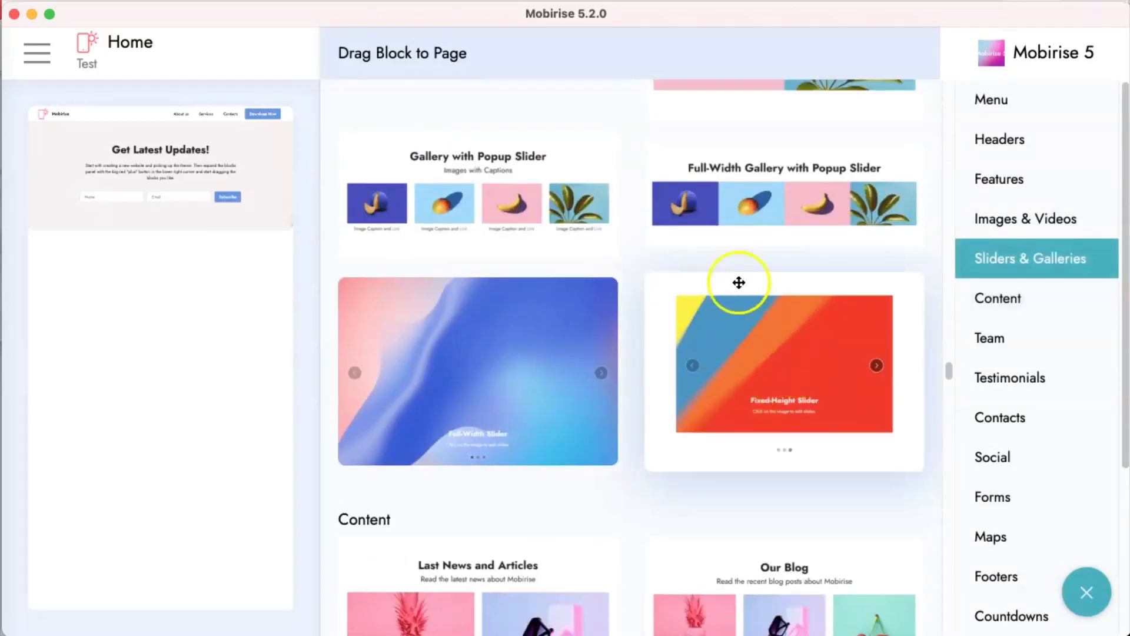
pyautogui.scroll(2, 766, 259)
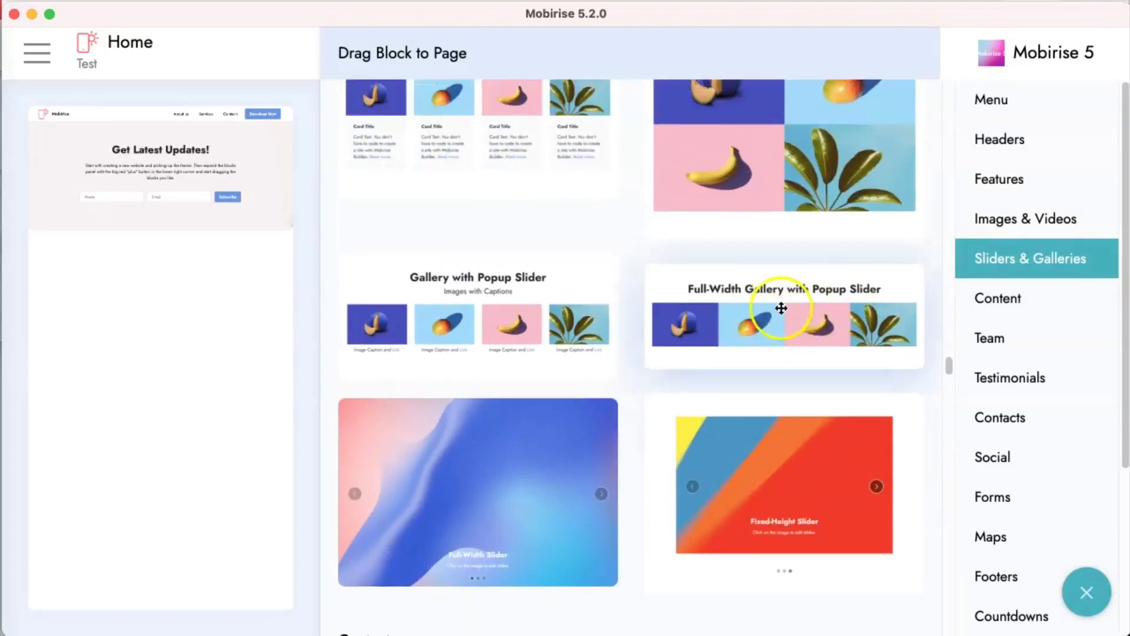
pyautogui.moveTo(804, 318); pyautogui.dragTo(159, 258)
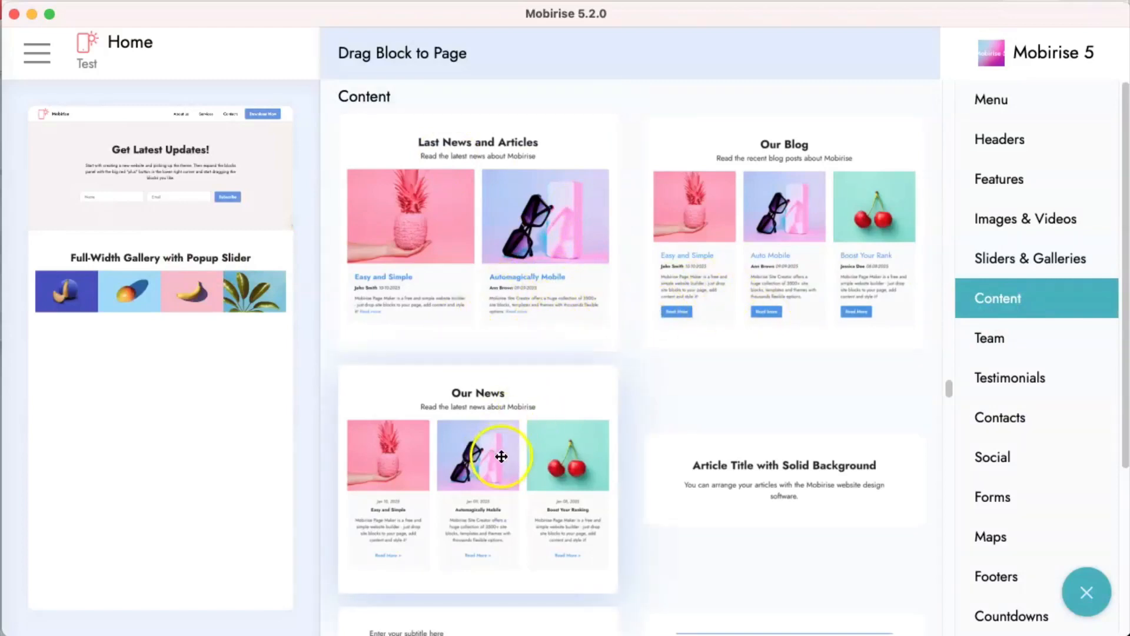
# - Add the three-card Our News block below the gallery, and the dark footer with centred links, social icons and copyright beneath it
pyautogui.moveTo(528, 415); pyautogui.dragTo(165, 363)
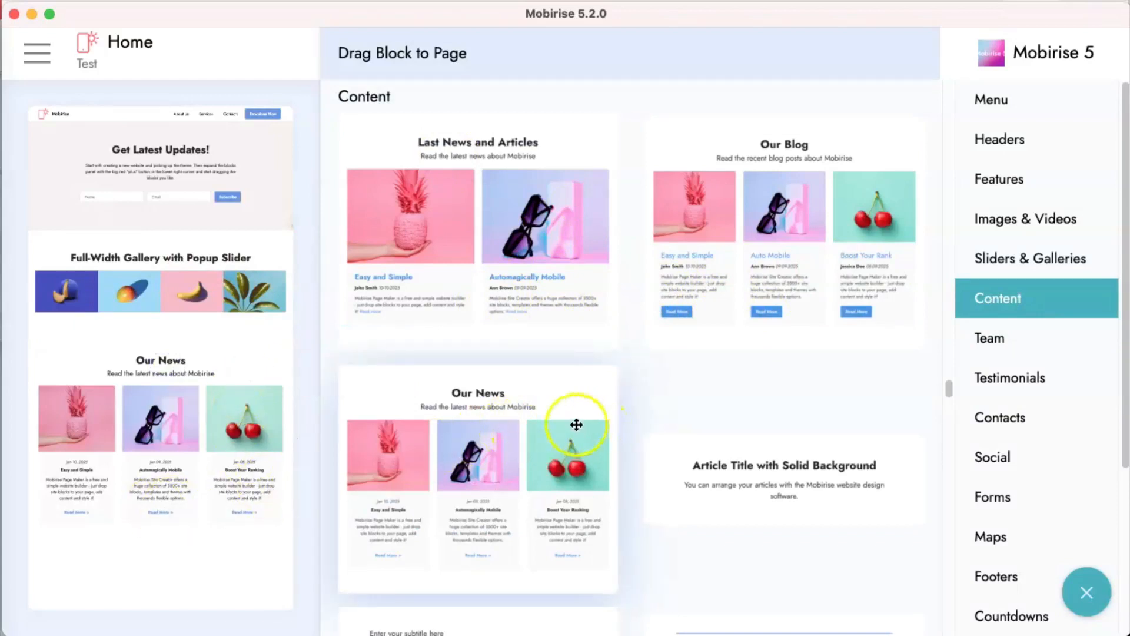
pyautogui.scroll(-4, 983, 448)
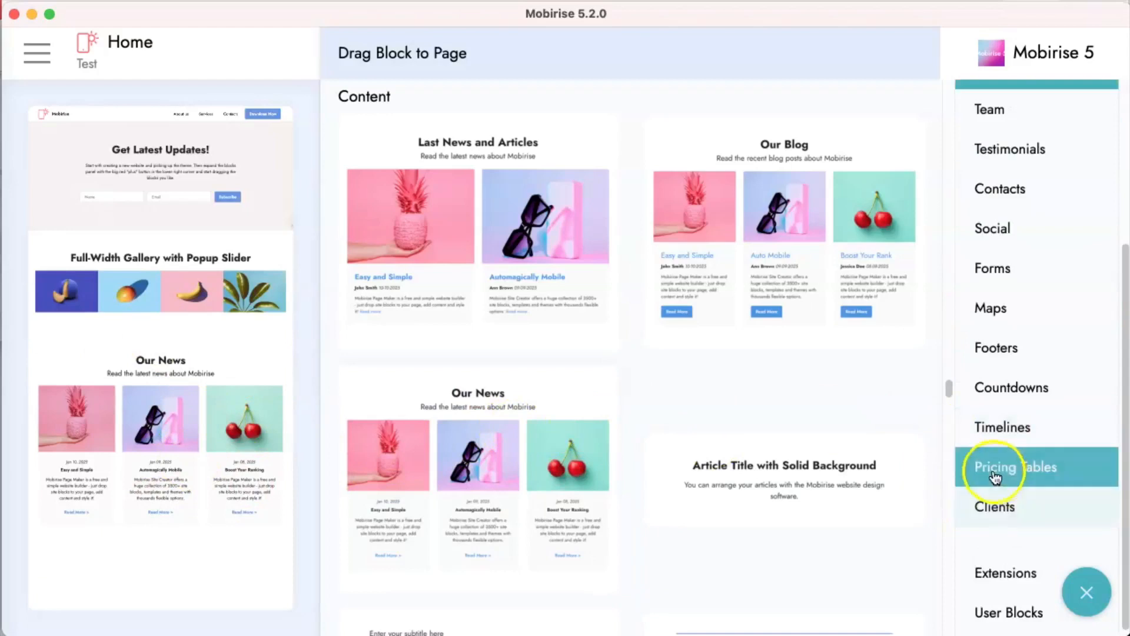
pyautogui.click(995, 353)
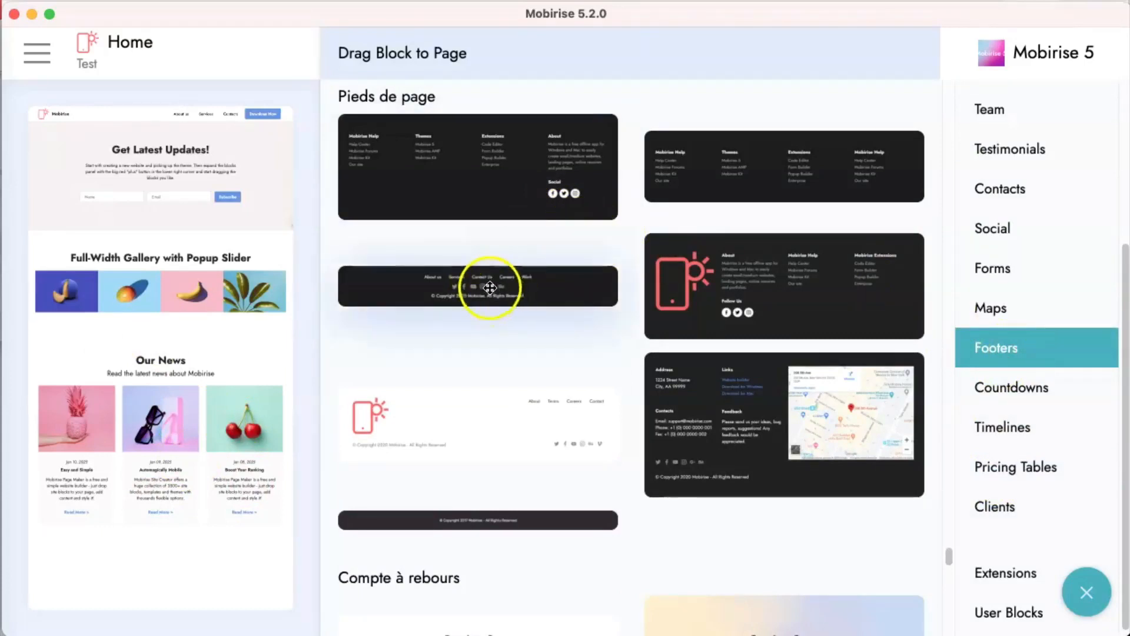
pyautogui.moveTo(492, 286); pyautogui.dragTo(184, 530)
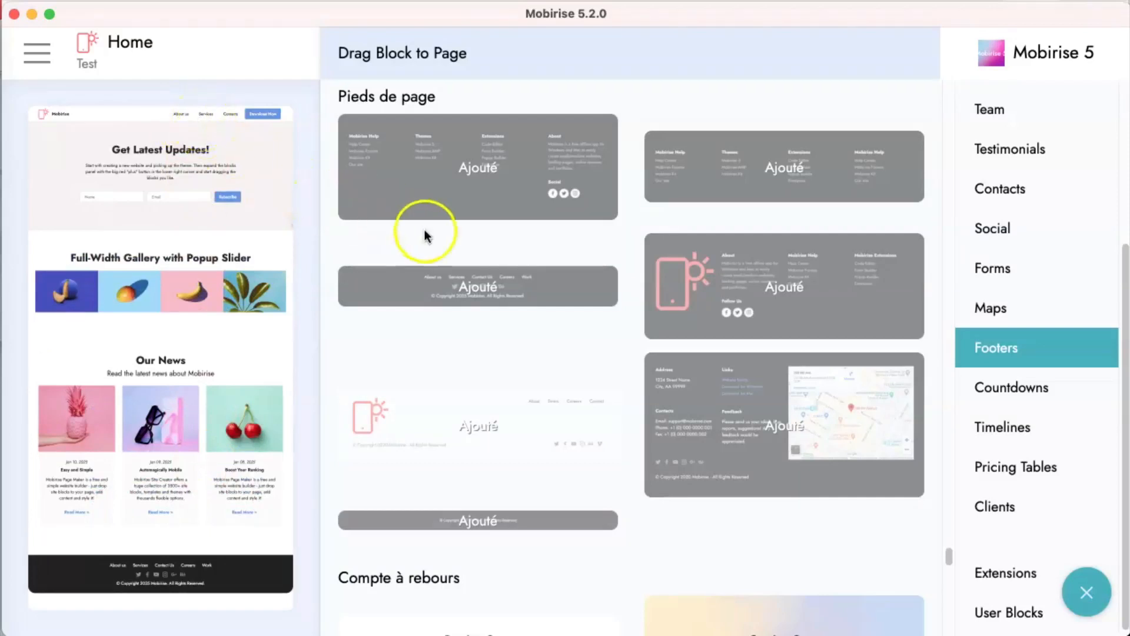
# - Add the Share this Page! block with coloured icons between Our News and the footer, and close the block library
pyautogui.click(1007, 232)
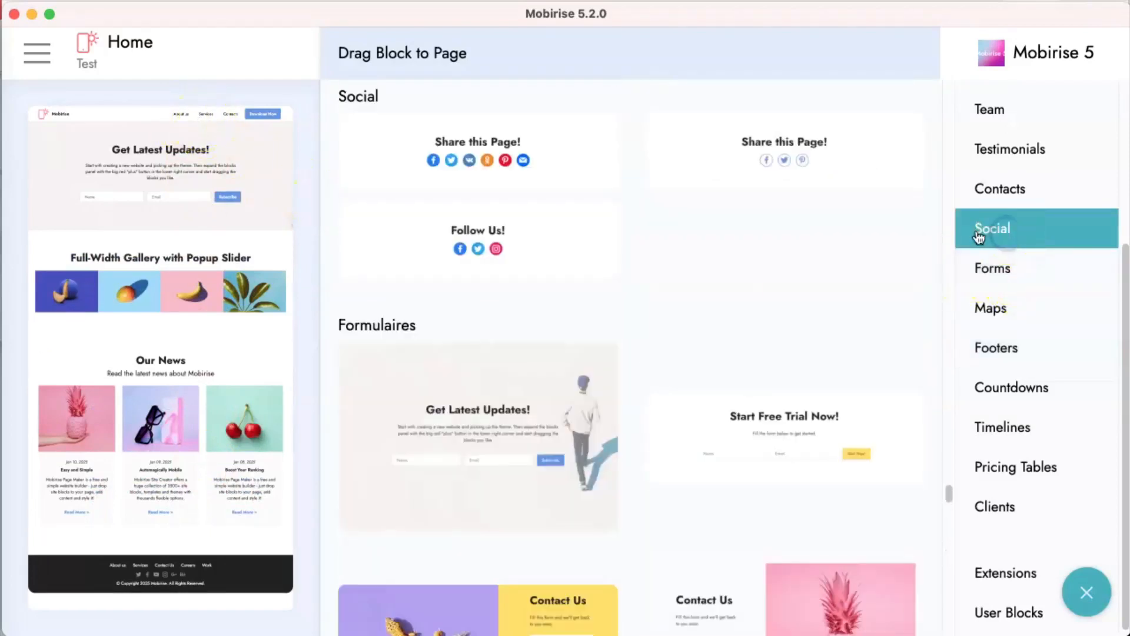
pyautogui.moveTo(505, 160); pyautogui.dragTo(157, 520)
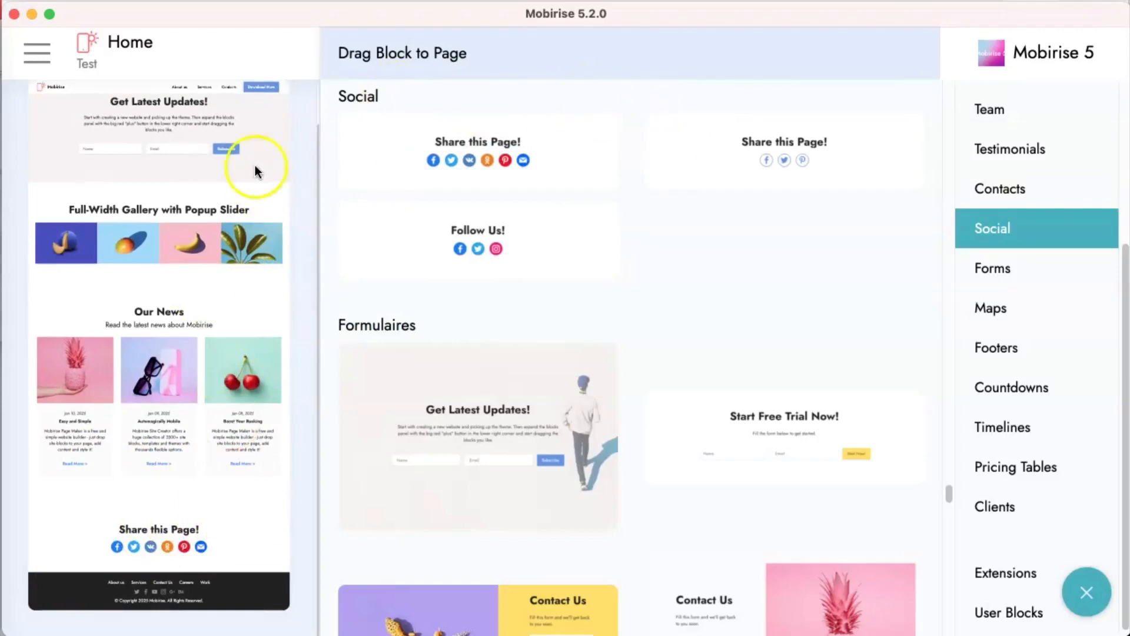
pyautogui.scroll(2, 255, 168)
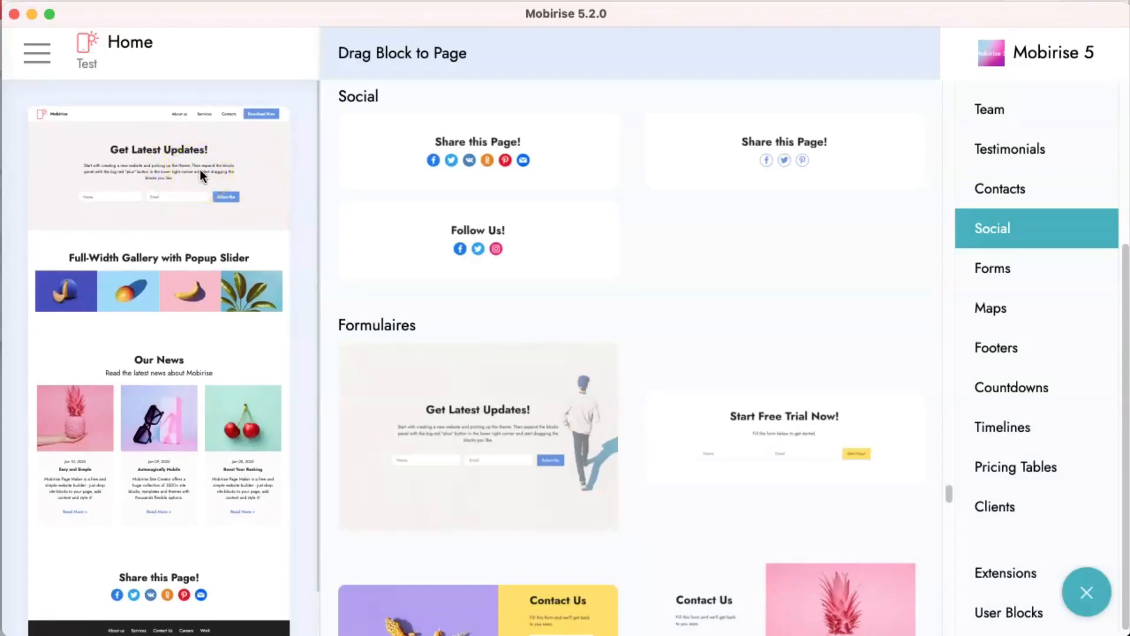
pyautogui.scroll(-2, 217, 326)
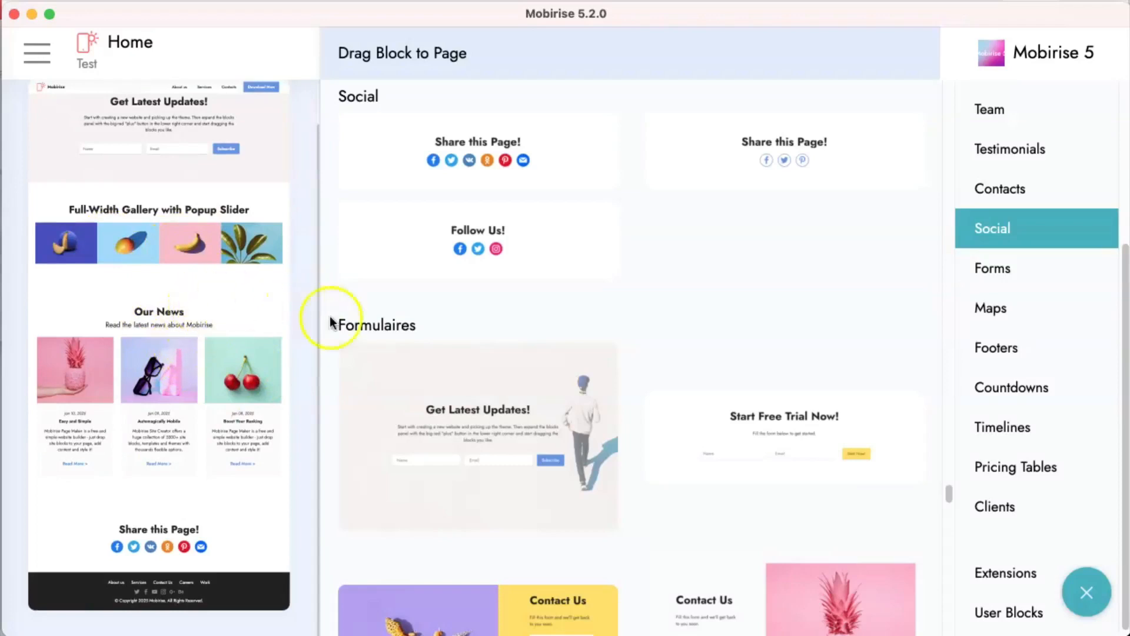
pyautogui.click(1085, 597)
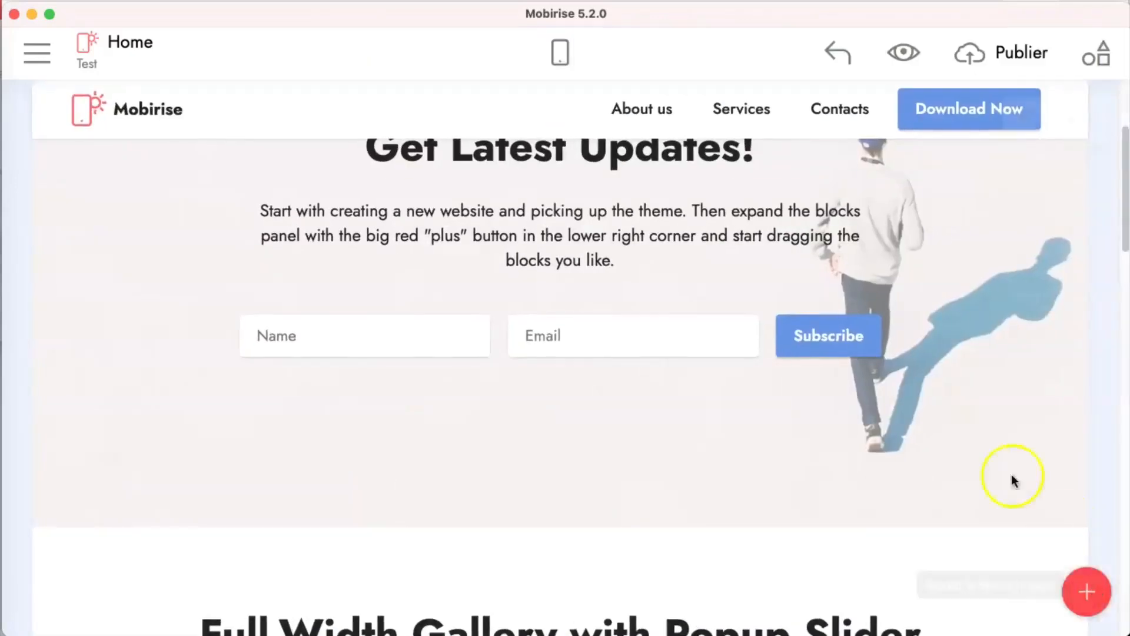
# - Examine the Home page's blocks from the menu and form down to the gallery and Our News
pyautogui.scroll(3, 790, 404)
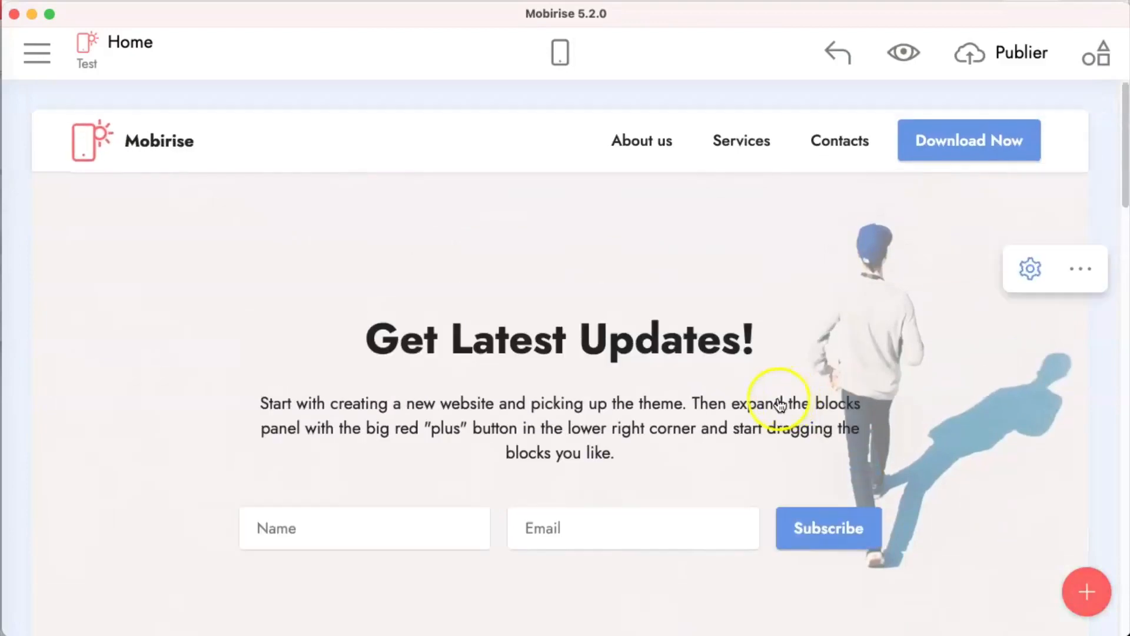
pyautogui.scroll(-4, 628, 323)
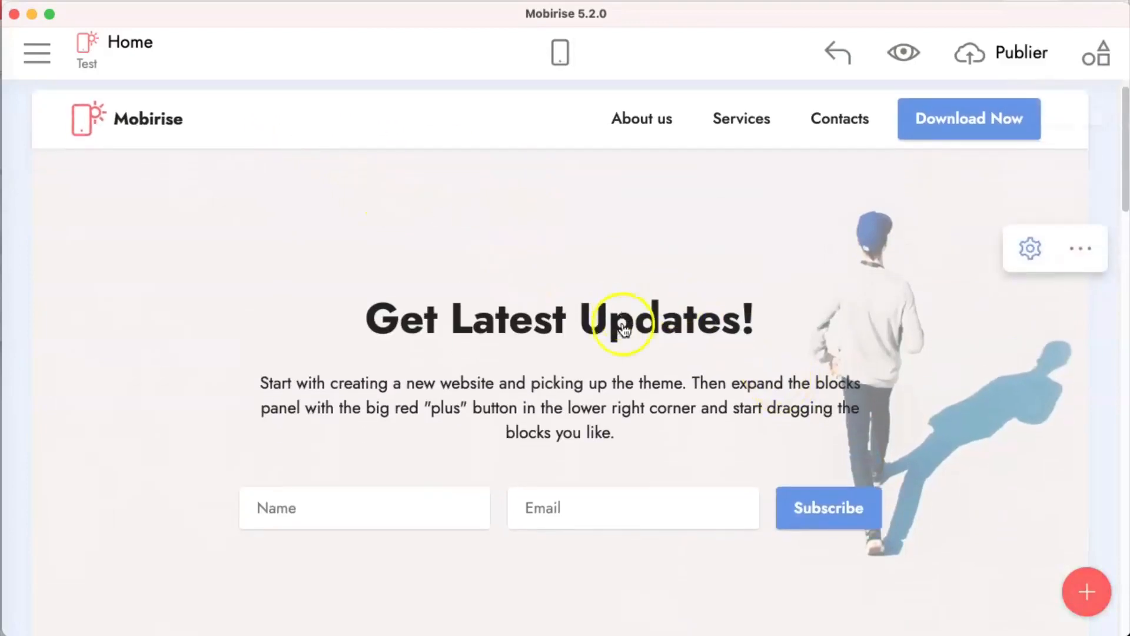
pyautogui.scroll(-1, 633, 327)
pyautogui.scroll(5, 633, 327)
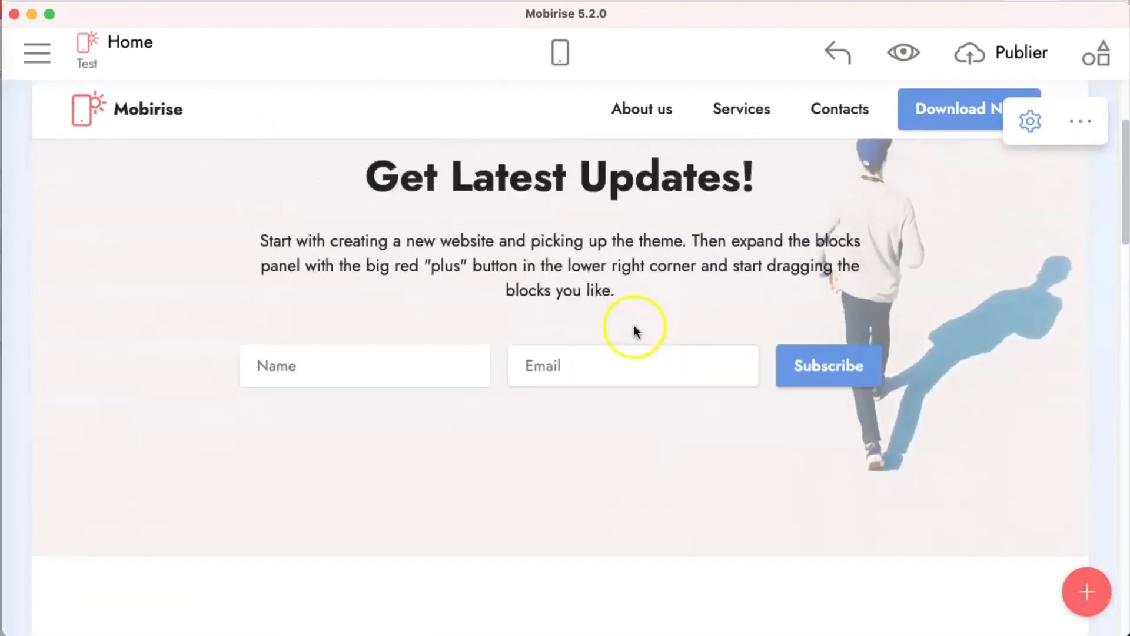
pyautogui.scroll(-3, 636, 326)
pyautogui.scroll(-10, 639, 331)
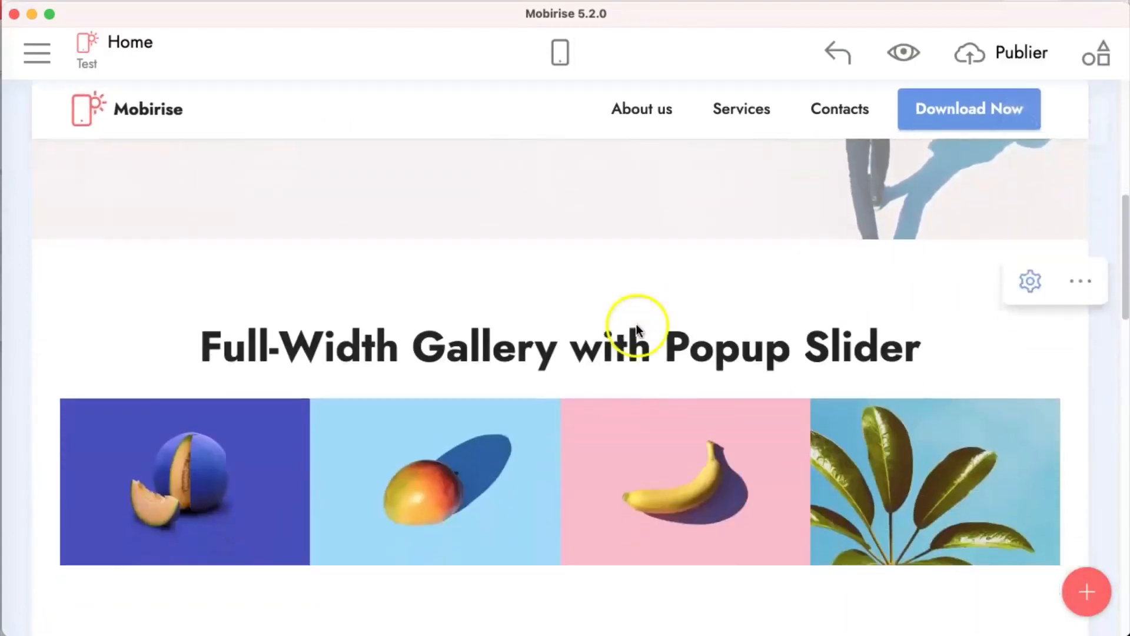
pyautogui.scroll(-1, 639, 330)
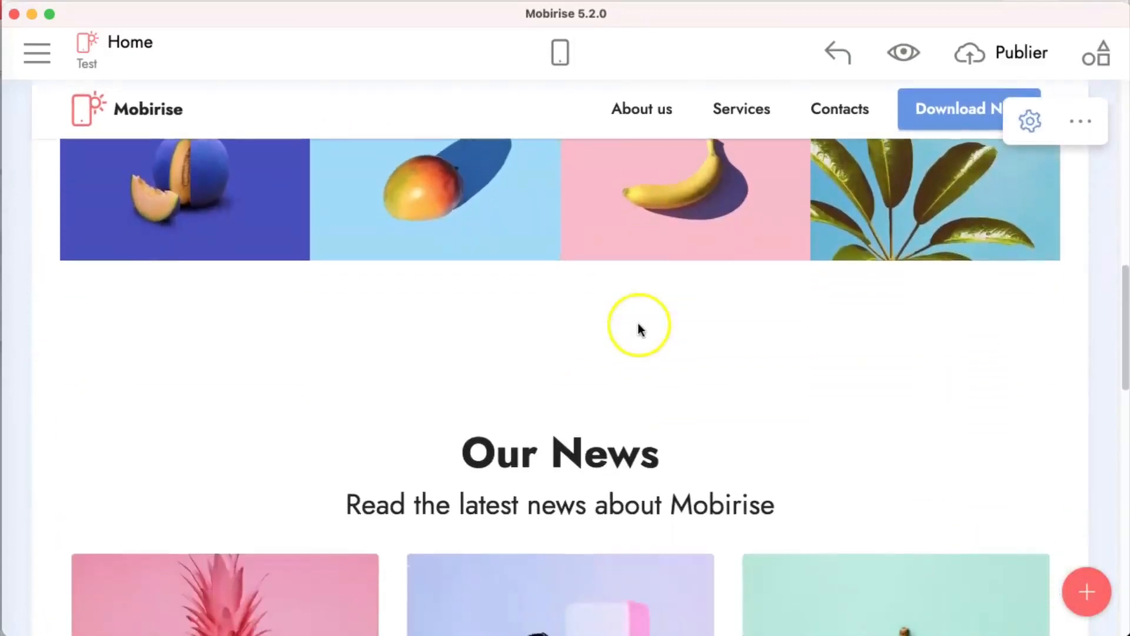
# - Move the banana image ahead of the mango image in the Full-Width Gallery block
pyautogui.scroll(4, 645, 323)
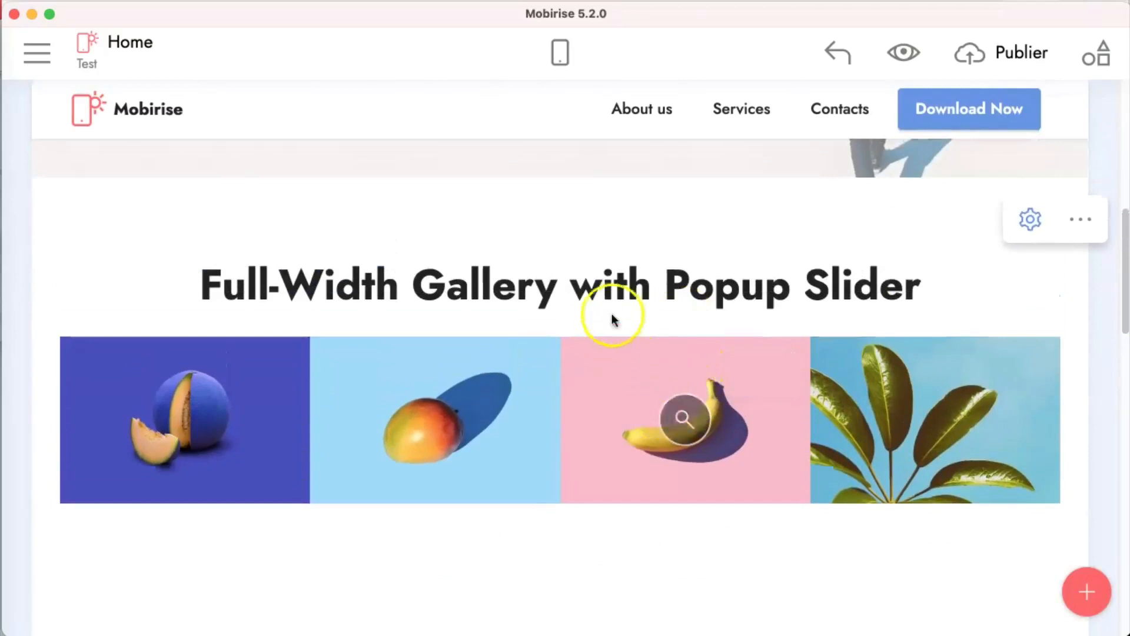
pyautogui.moveTo(585, 348)
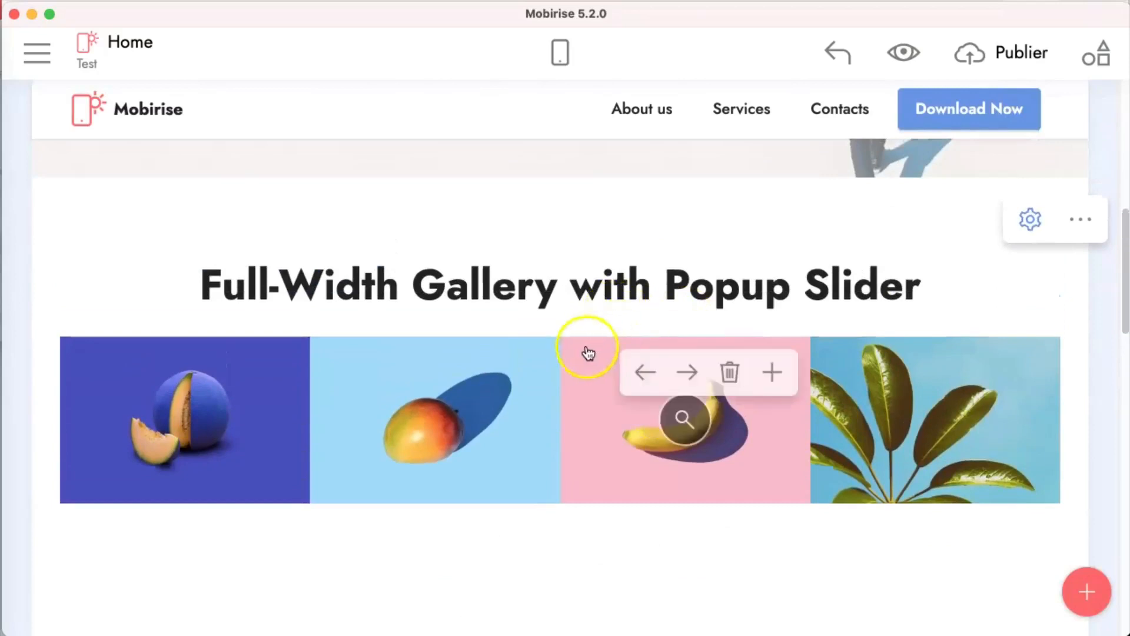
pyautogui.click(686, 372)
pyautogui.click(686, 371)
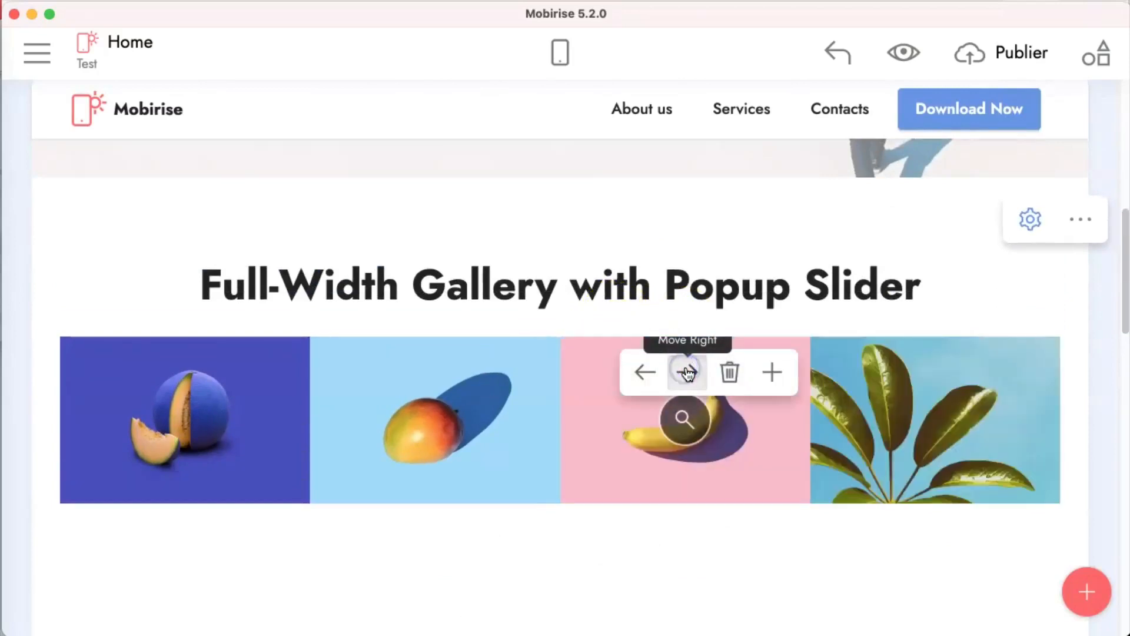
pyautogui.click(644, 371)
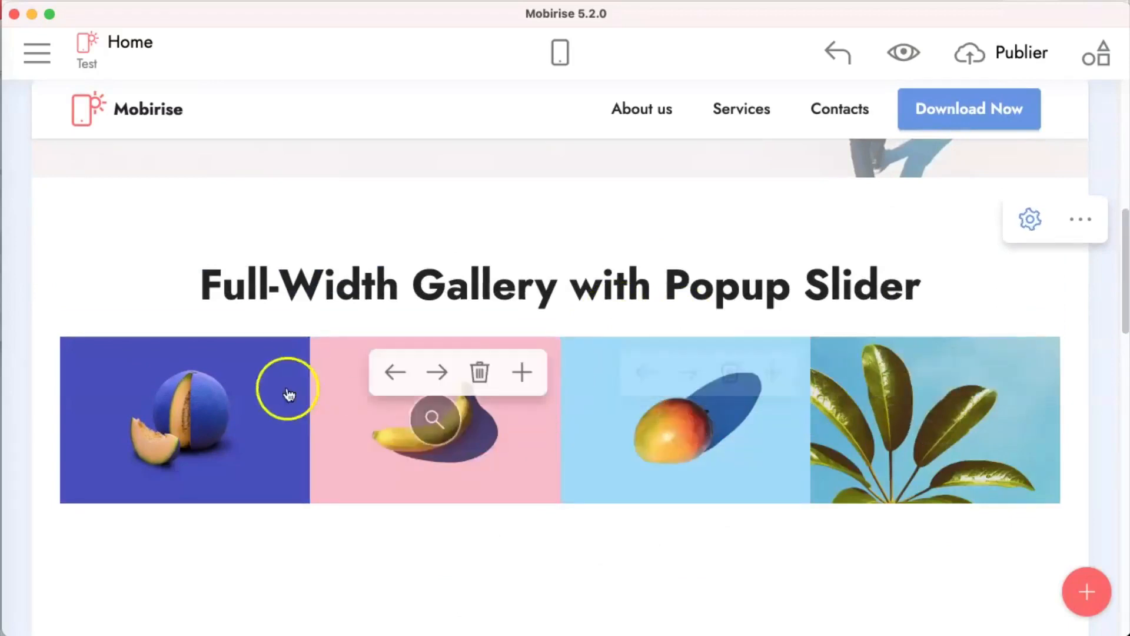
# - Move the Automagically Mobile card behind the Boost Your Ranking card in the Our News block
pyautogui.scroll(-10, 704, 429)
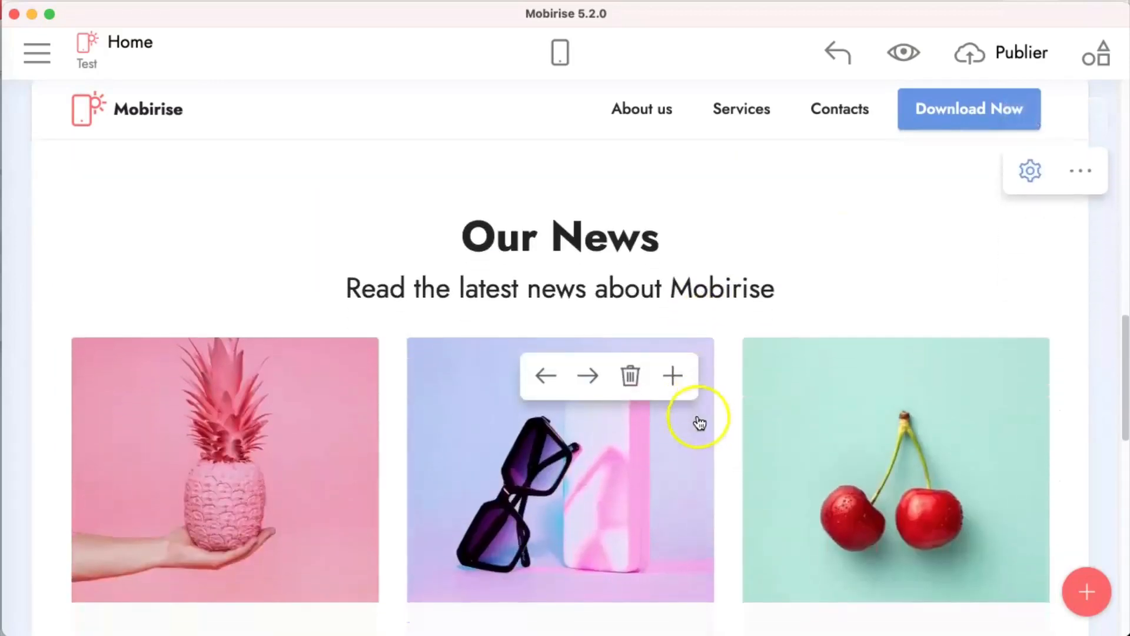
pyautogui.scroll(-3, 672, 418)
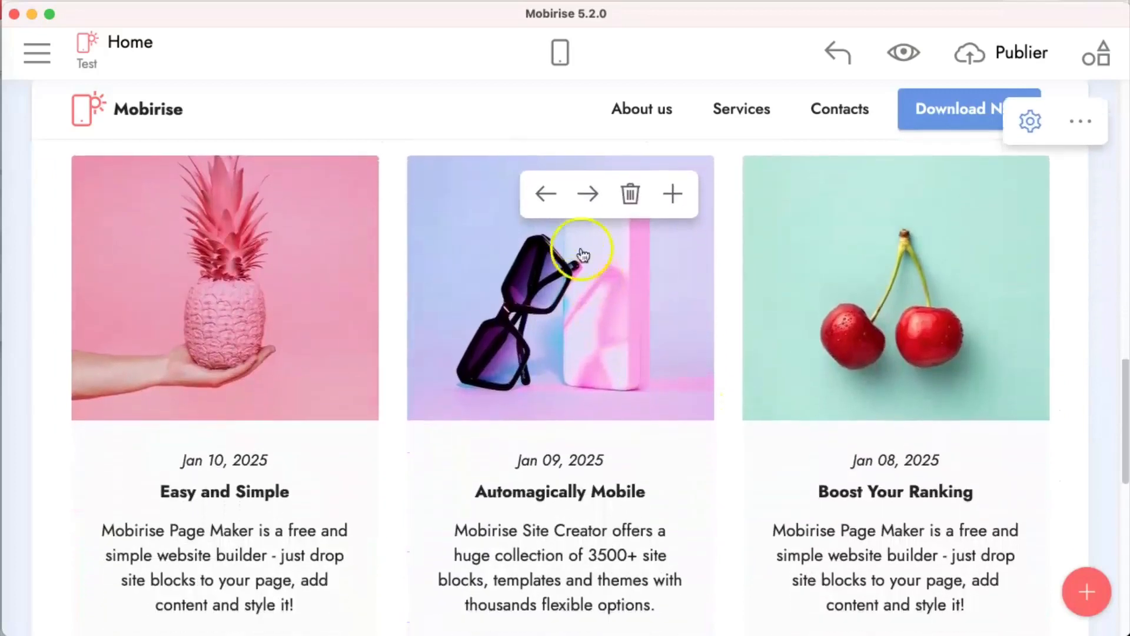
pyautogui.click(591, 194)
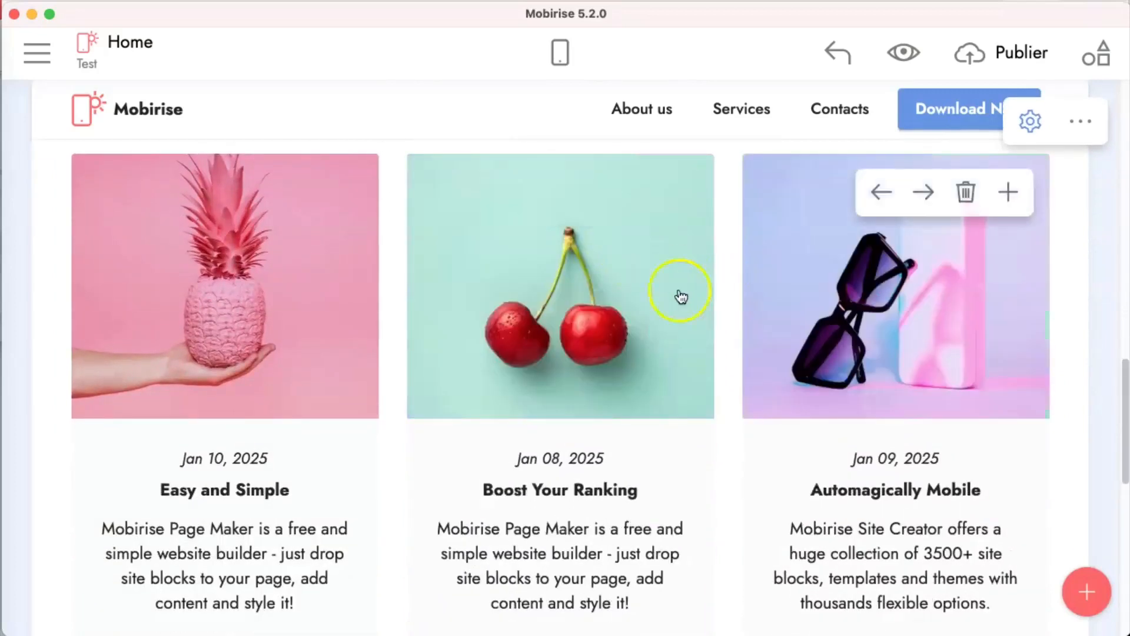
# - Open the image chooser from the cherries card in Our News, examine its free online, computer and site library sources, and close it
pyautogui.scroll(-4, 759, 352)
pyautogui.scroll(-6, 760, 352)
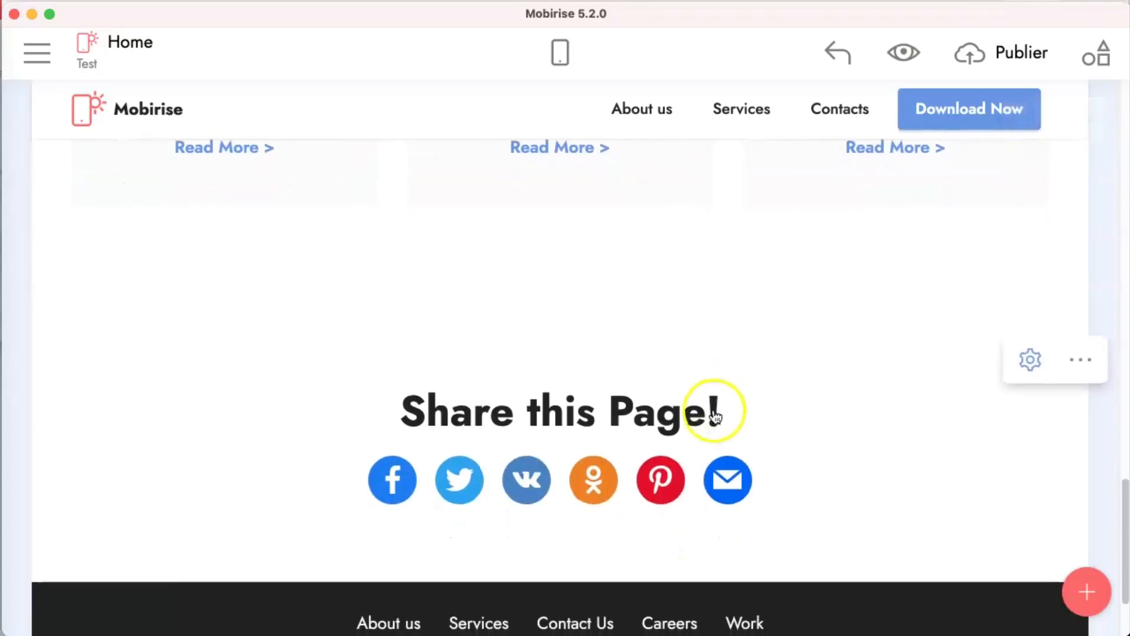
pyautogui.scroll(13, 659, 232)
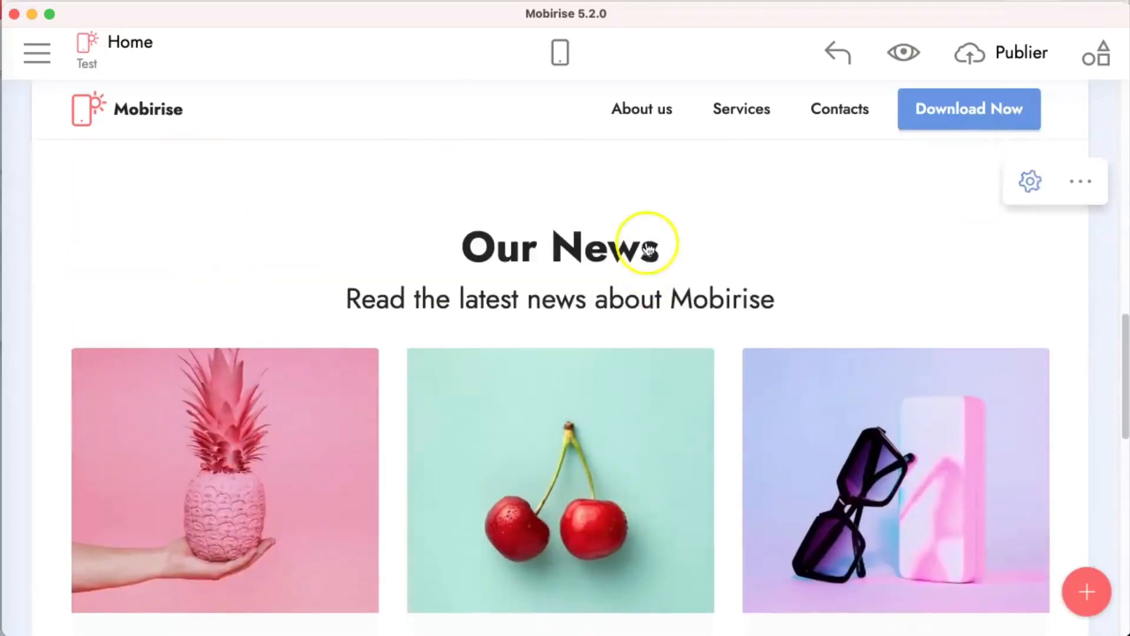
pyautogui.scroll(1, 648, 251)
pyautogui.moveTo(626, 434)
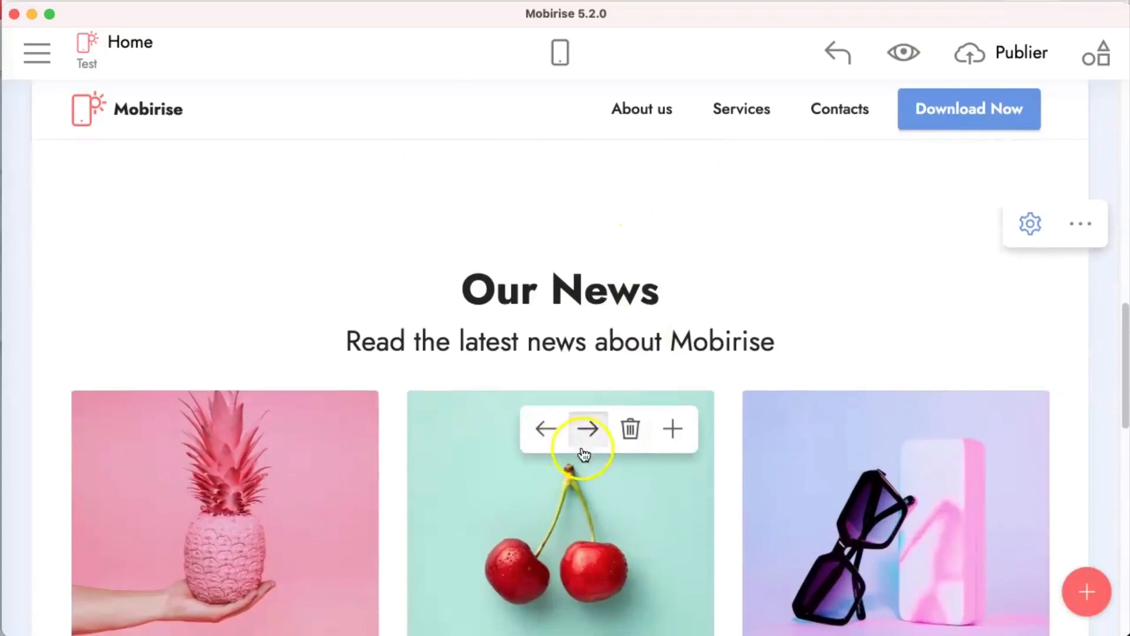
pyautogui.scroll(-3, 570, 418)
pyautogui.scroll(-2, 570, 421)
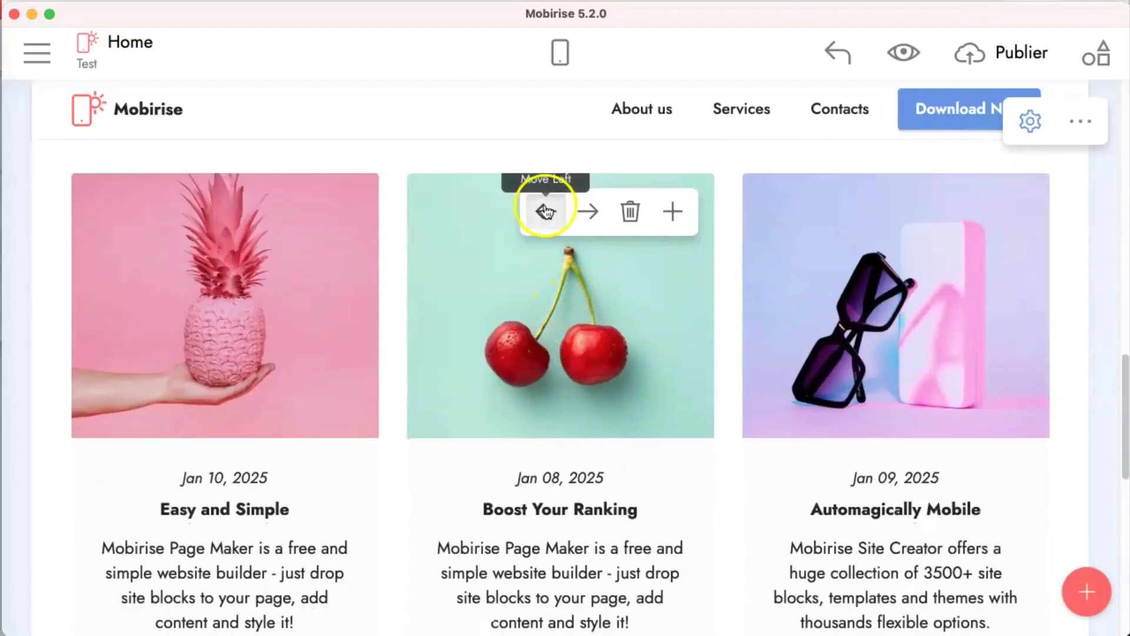
pyautogui.click(677, 214)
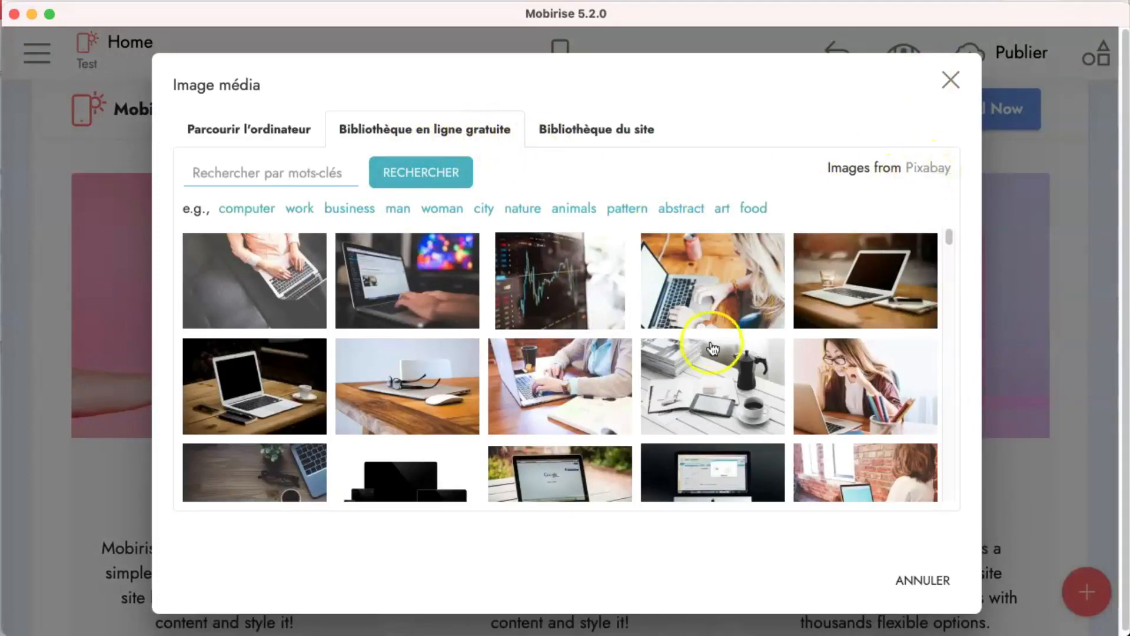
pyautogui.moveTo(790, 331)
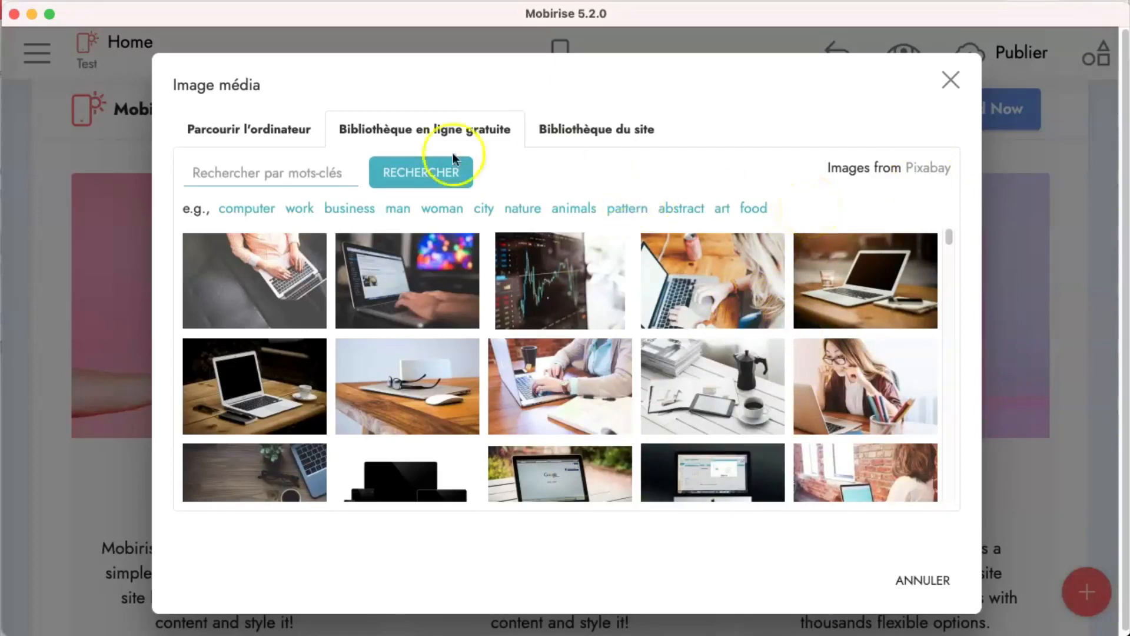
pyautogui.click(272, 130)
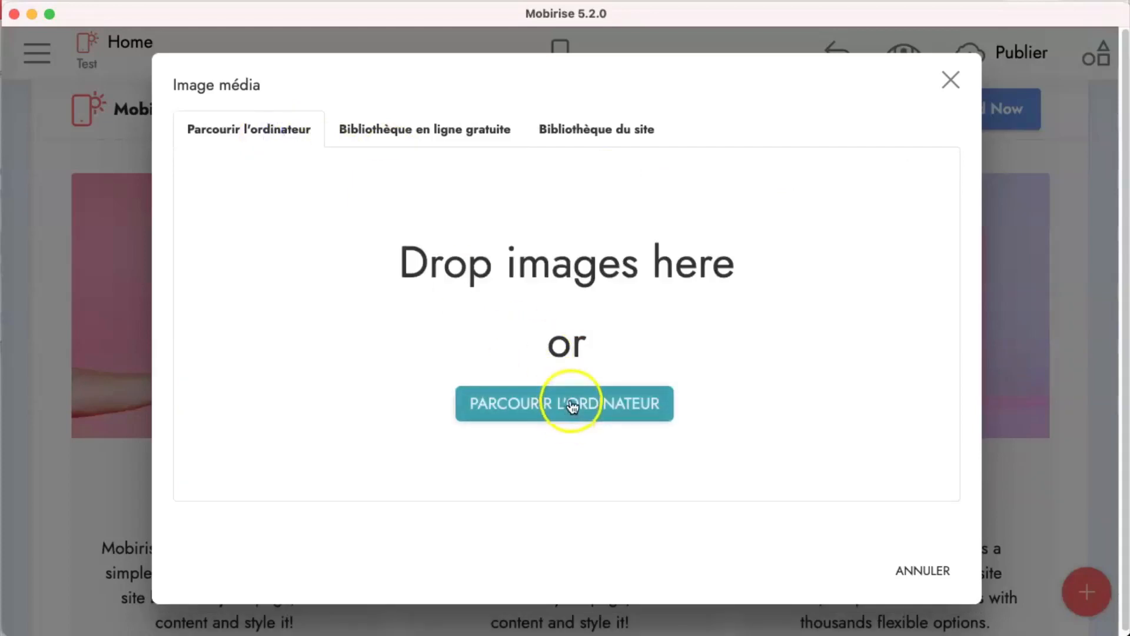
pyautogui.click(597, 130)
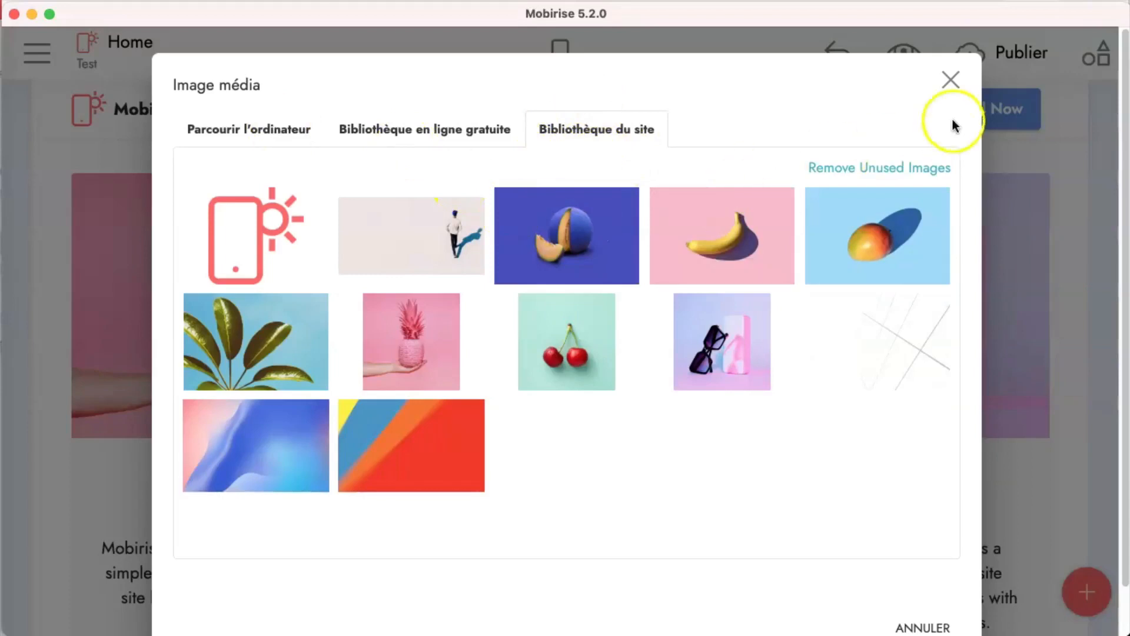
pyautogui.click(950, 83)
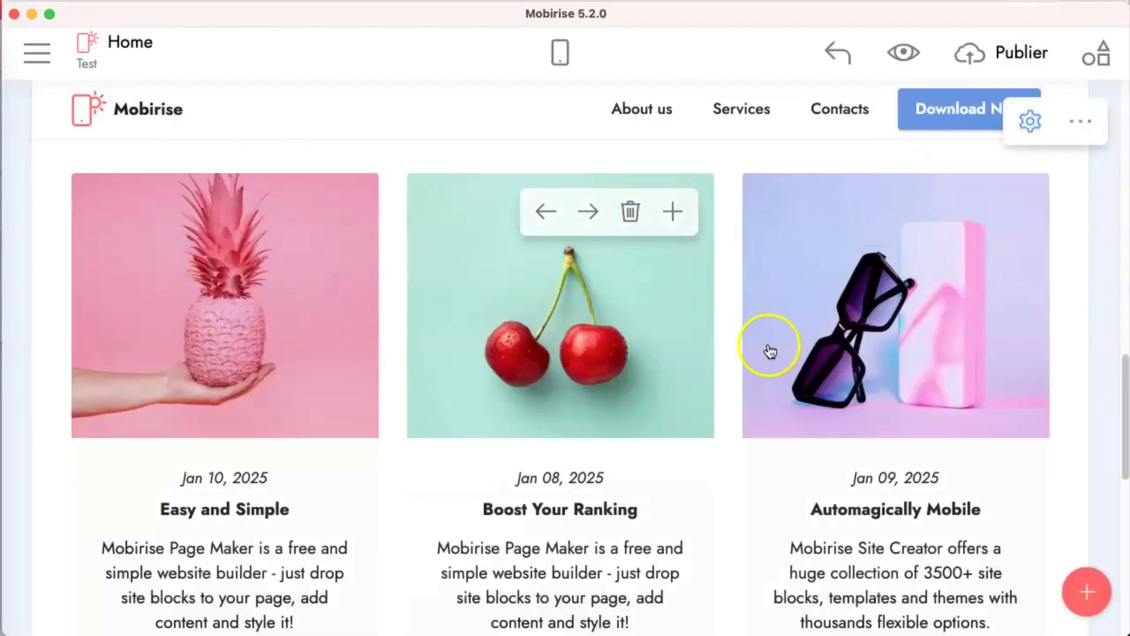
# - Open the settings of the menu block above the form and turn on Full Width
pyautogui.scroll(-10, 744, 346)
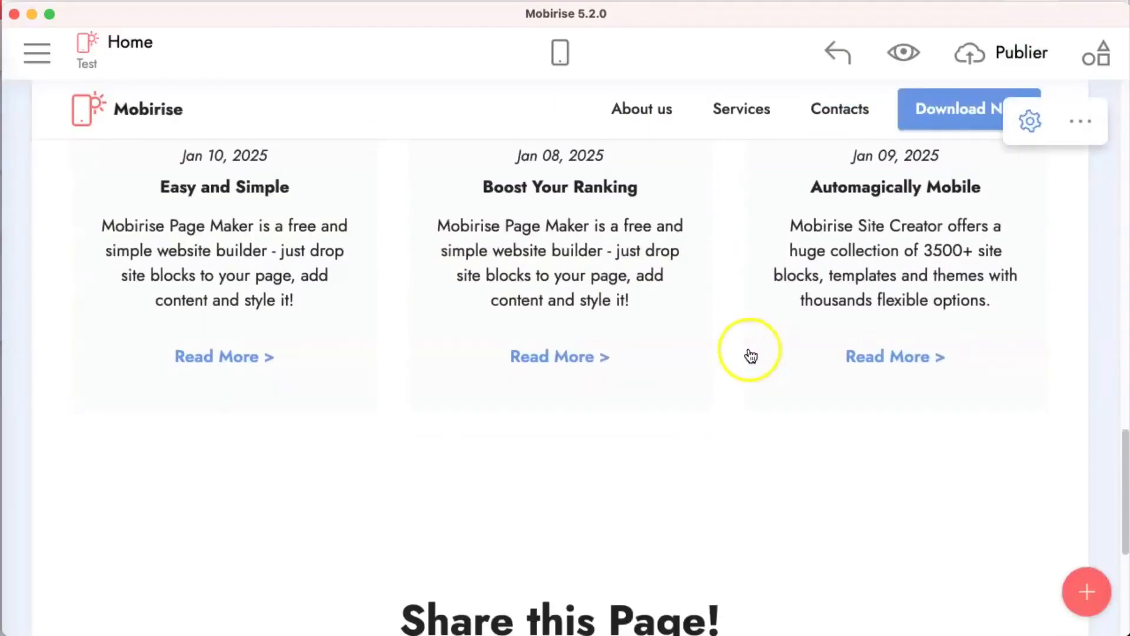
pyautogui.scroll(-2, 886, 353)
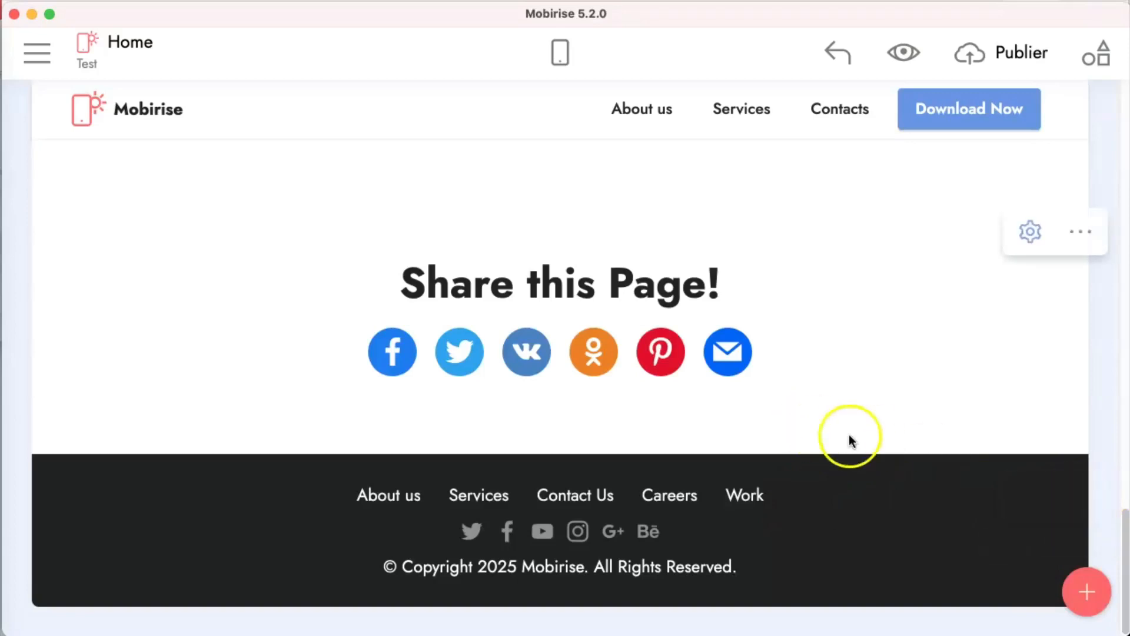
pyautogui.scroll(15, 852, 443)
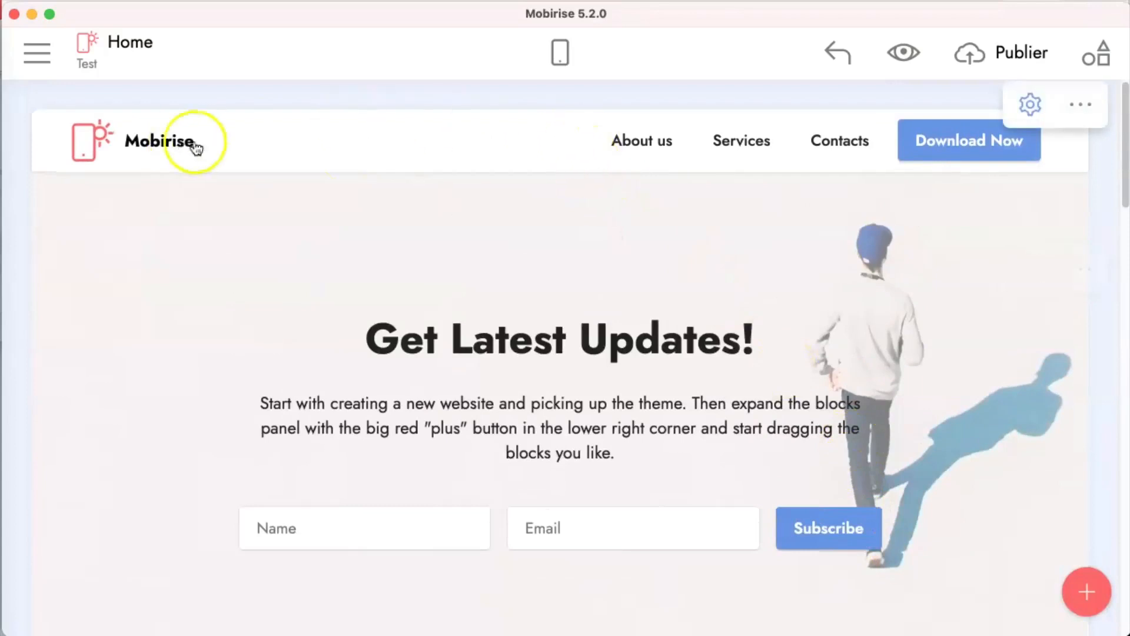
pyautogui.click(1032, 104)
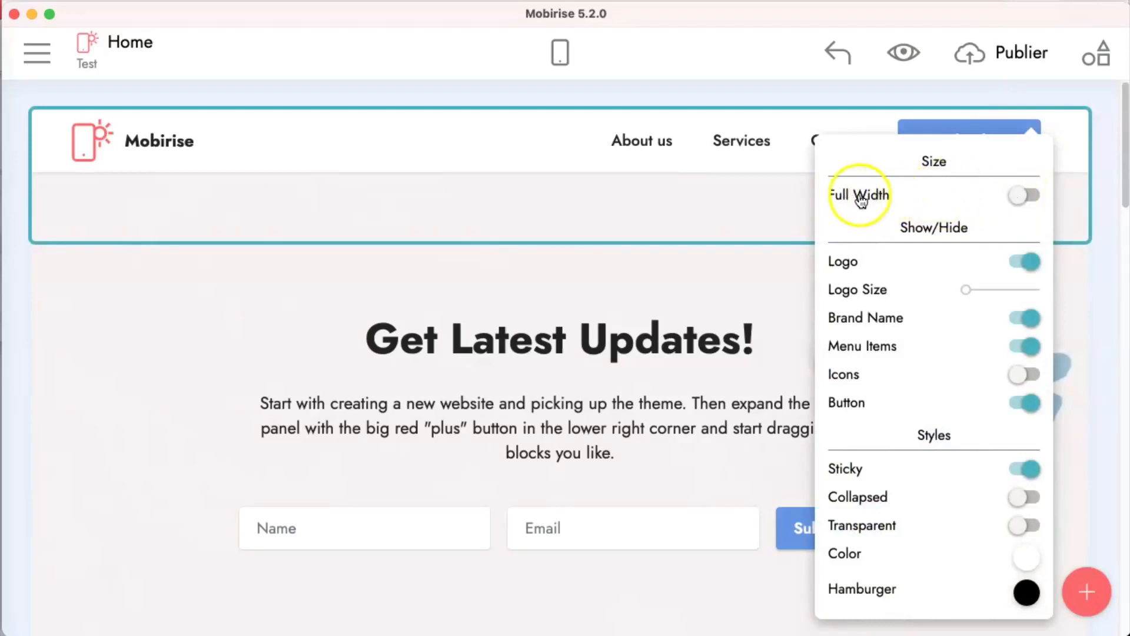
pyautogui.click(1022, 197)
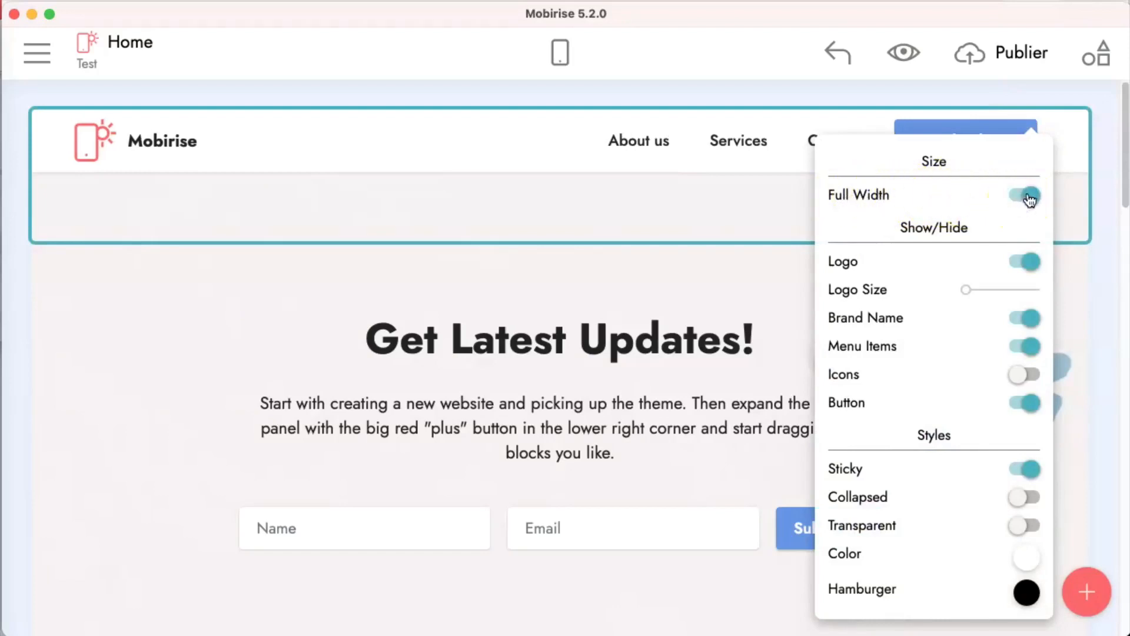
# - Turn off the menu block's Full Width and slightly increase its logo size after switching the logo off and back on
pyautogui.click(1027, 196)
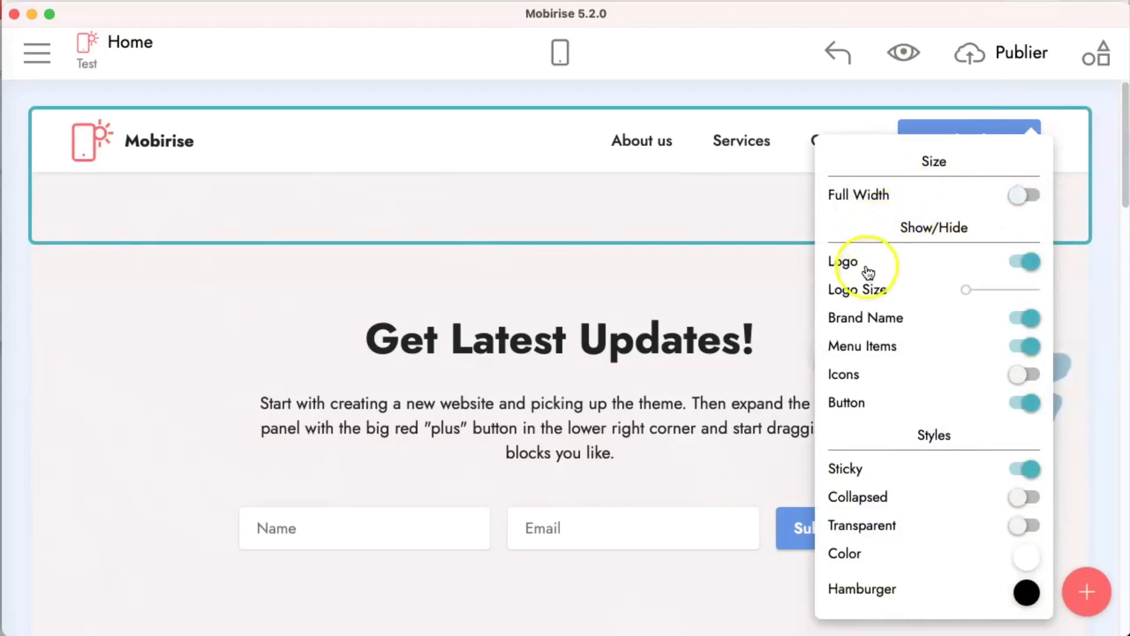
pyautogui.click(1031, 263)
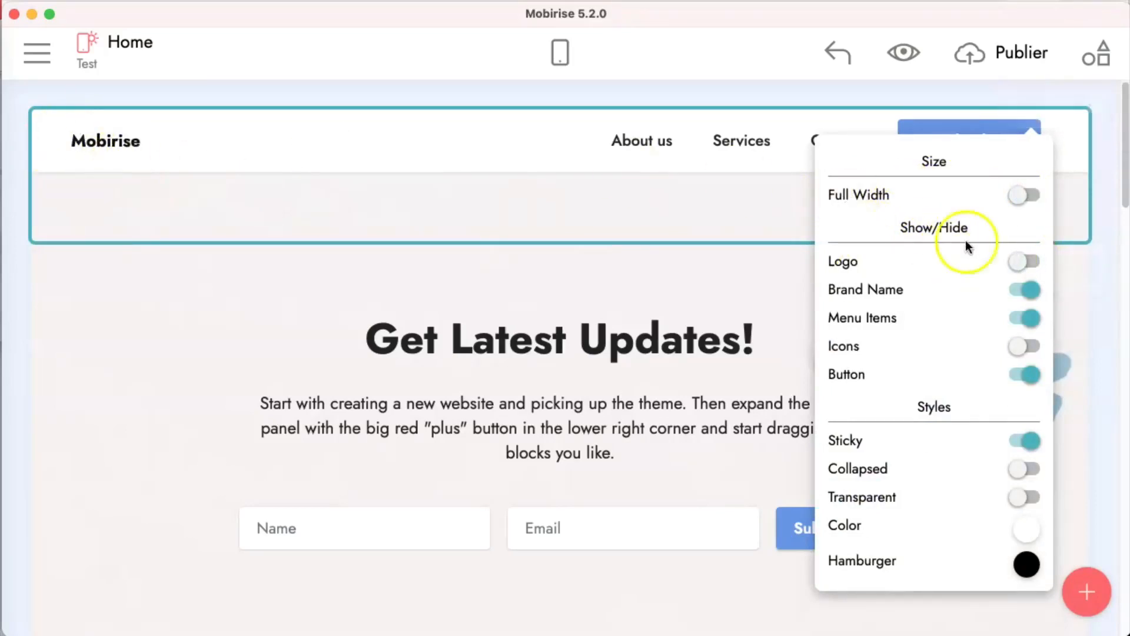
pyautogui.click(1014, 262)
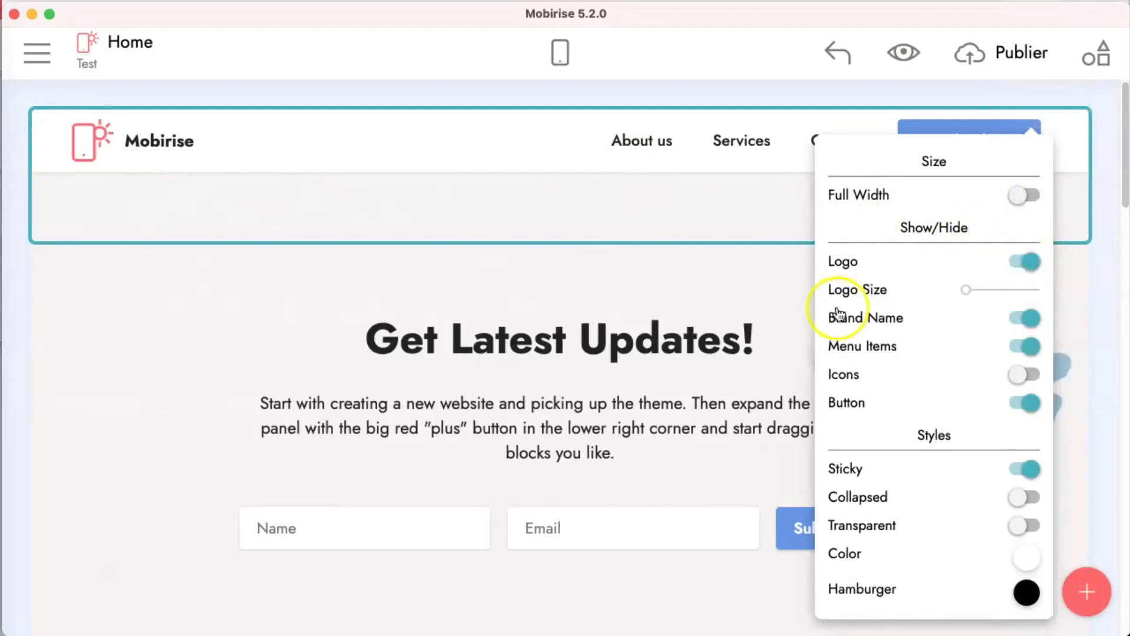
pyautogui.moveTo(967, 290)
pyautogui.mouseDown()
pyautogui.moveTo(1034, 292)
pyautogui.moveTo(976, 295)
pyautogui.mouseUp()
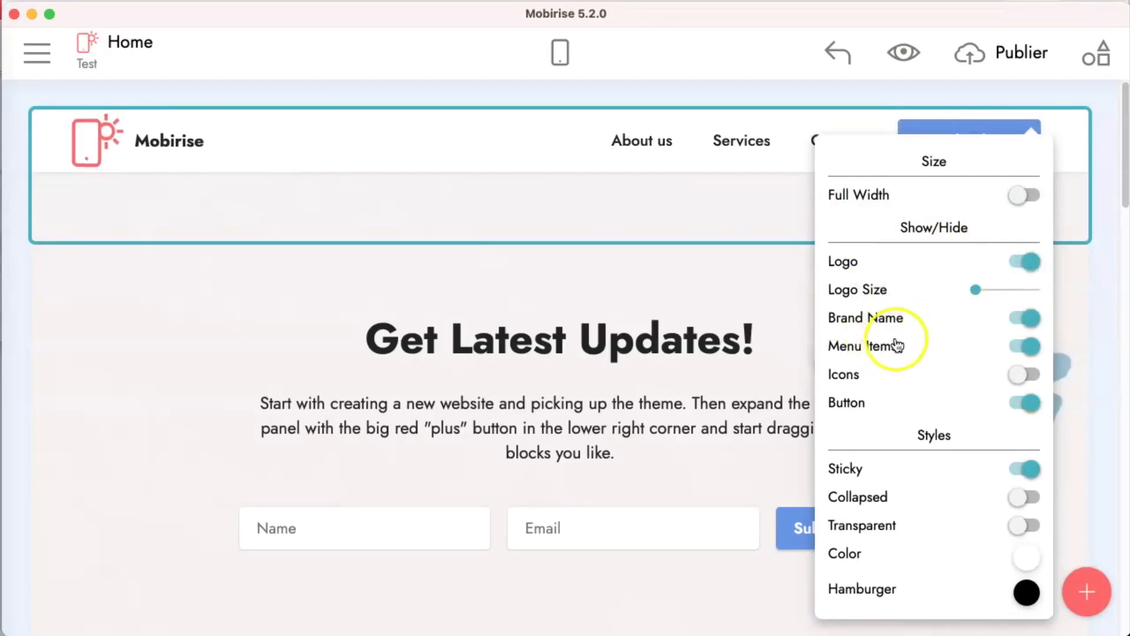
# - Switch the menu block's brand name and menu items off and back on
pyautogui.click(1029, 318)
pyautogui.click(1030, 319)
pyautogui.click(1027, 350)
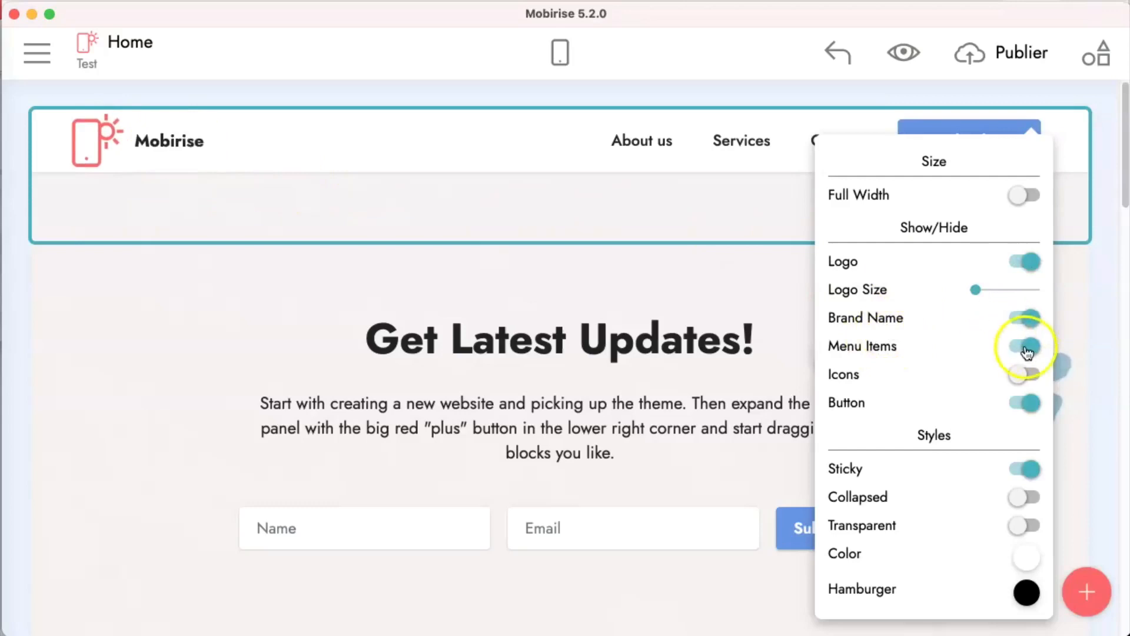
pyautogui.click(1032, 350)
# - Show the social icons in the menu block, view them on the page, and hide them again
pyautogui.click(1023, 375)
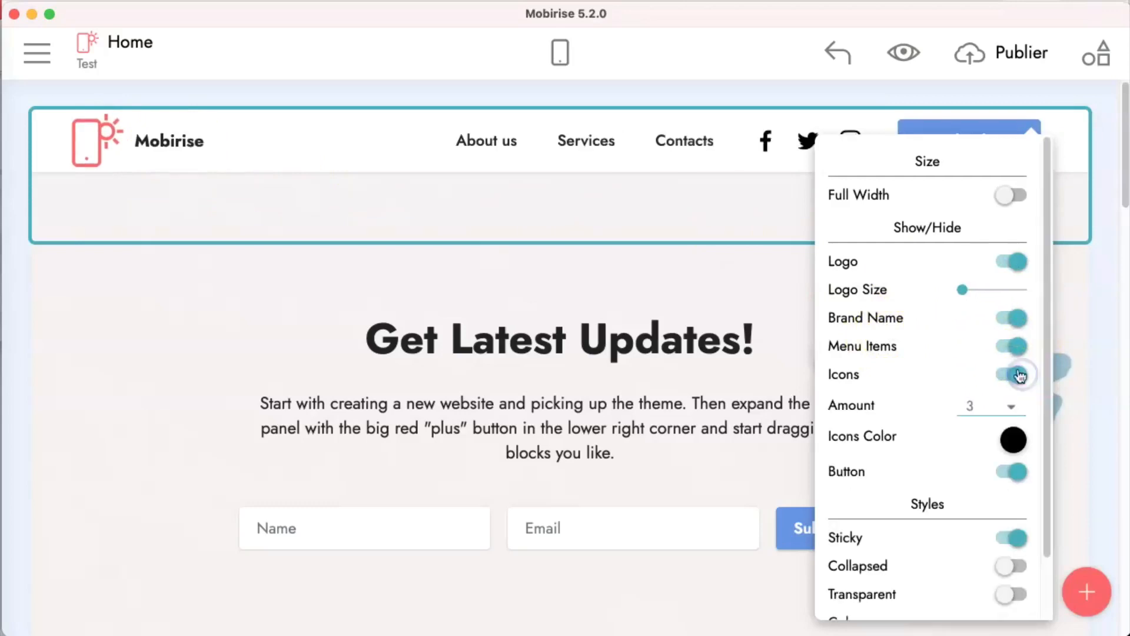
pyautogui.click(914, 169)
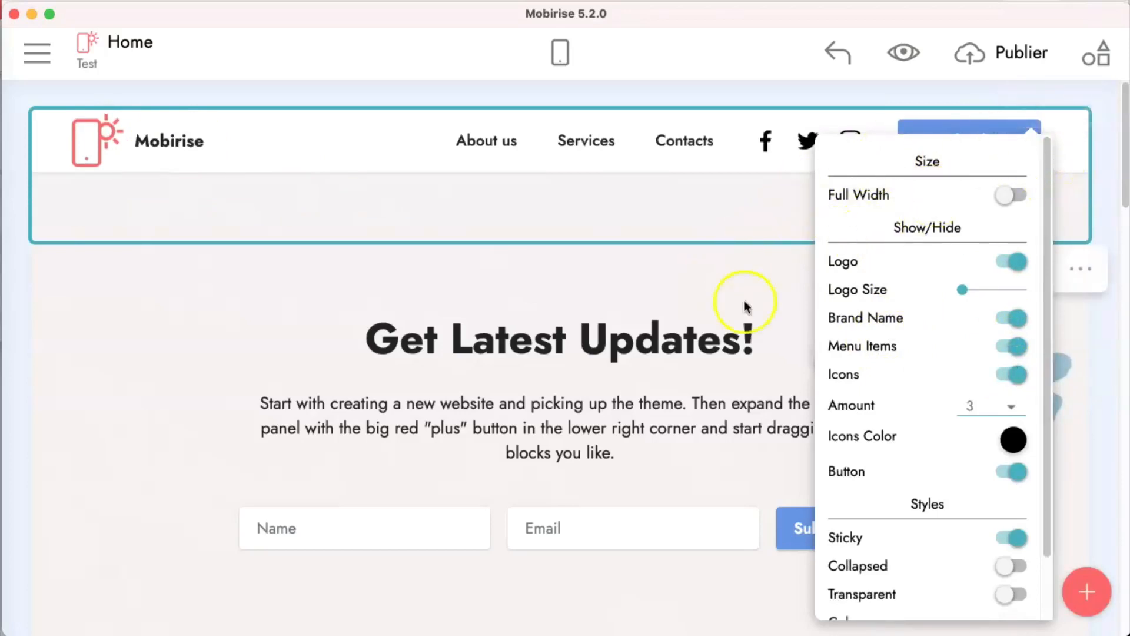
pyautogui.click(735, 329)
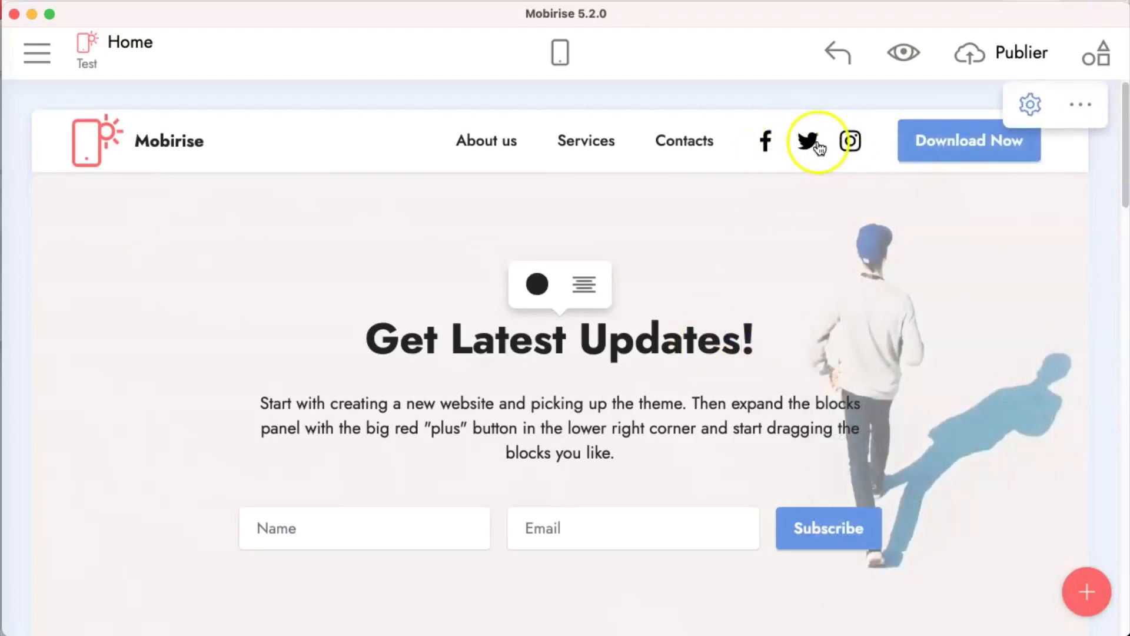
pyautogui.click(1030, 108)
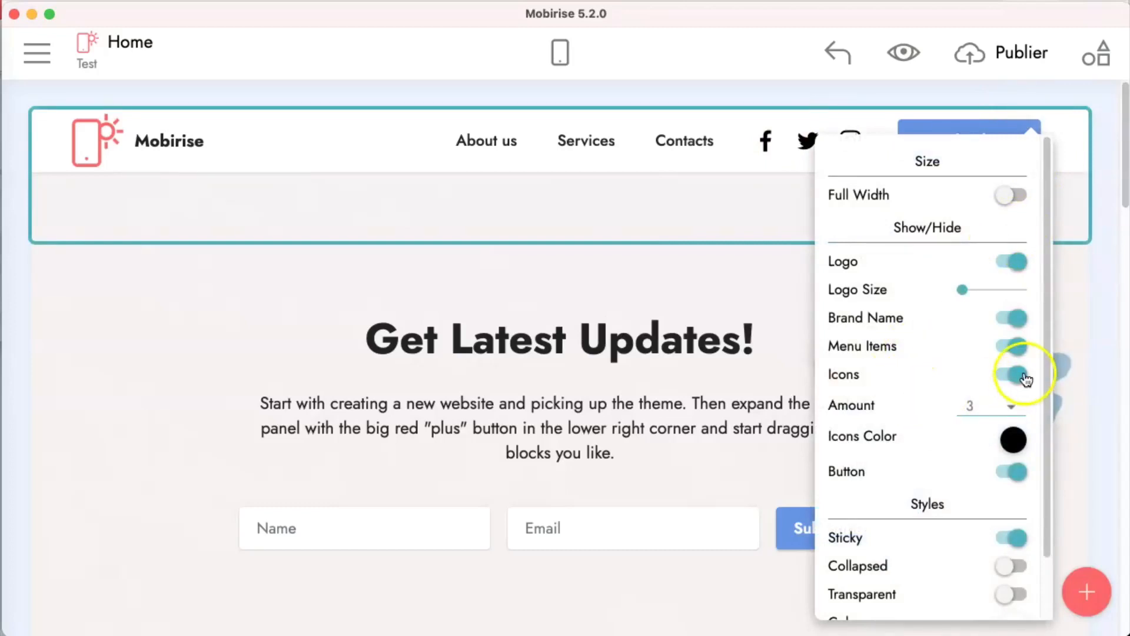
pyautogui.click(1025, 377)
pyautogui.click(701, 353)
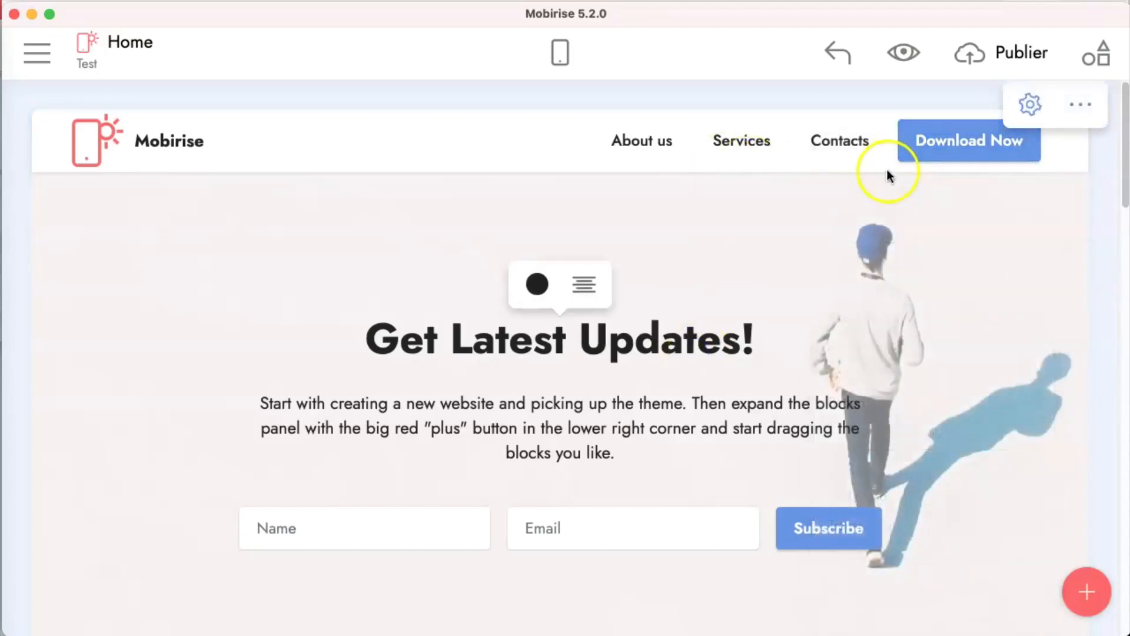
# - Hide the menu block's Download Now button, view the menu bar without it, and show the button again
pyautogui.click(1030, 106)
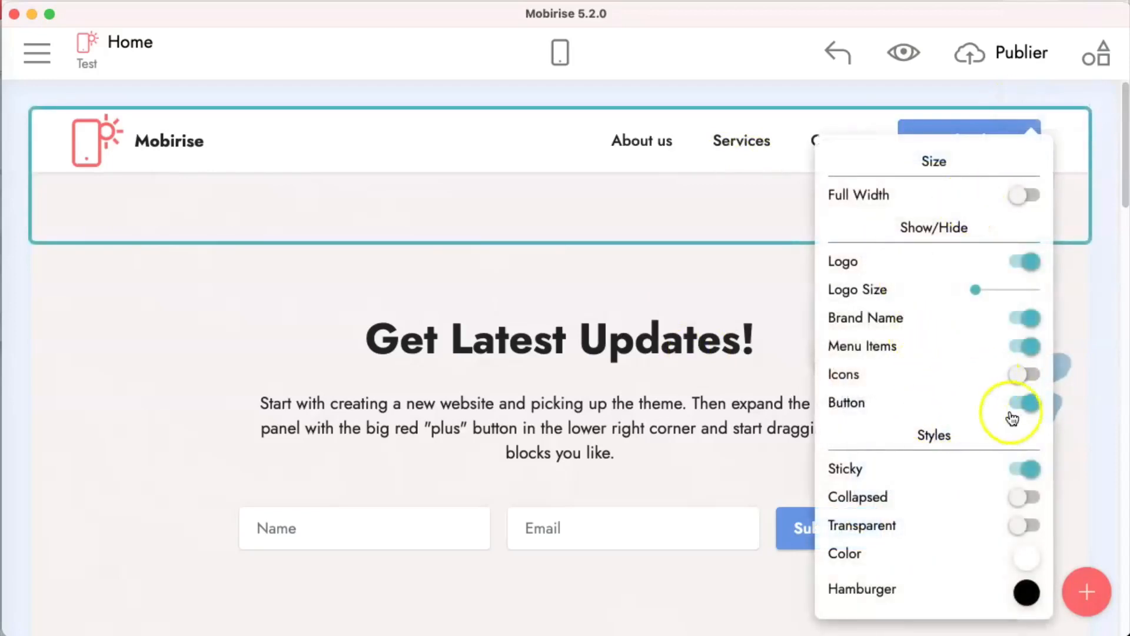
pyautogui.click(750, 272)
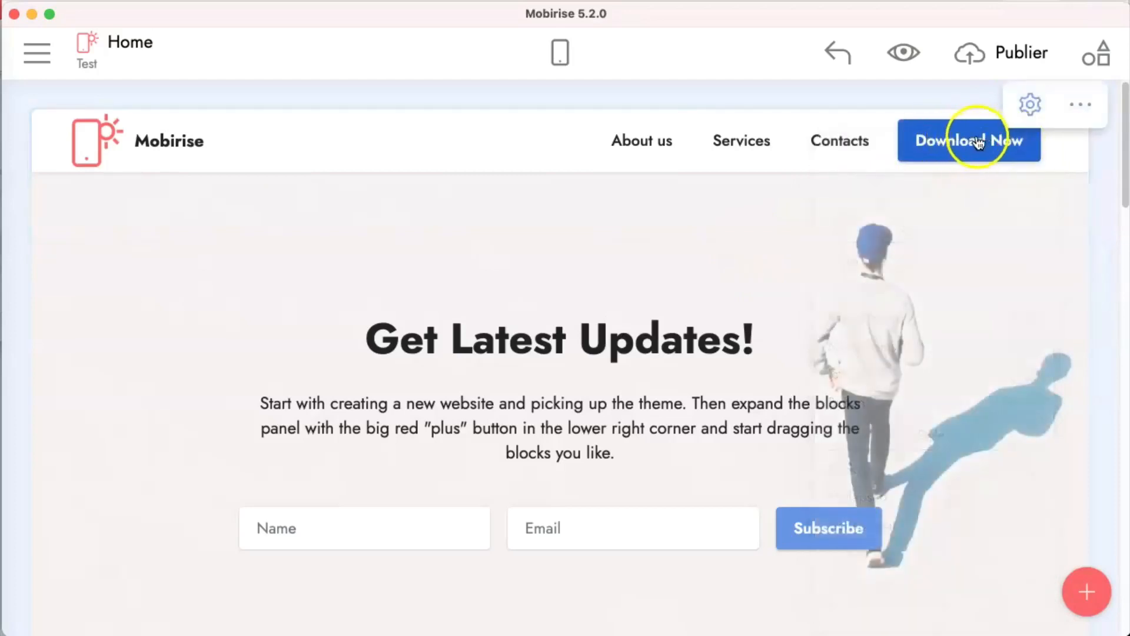
pyautogui.click(1030, 104)
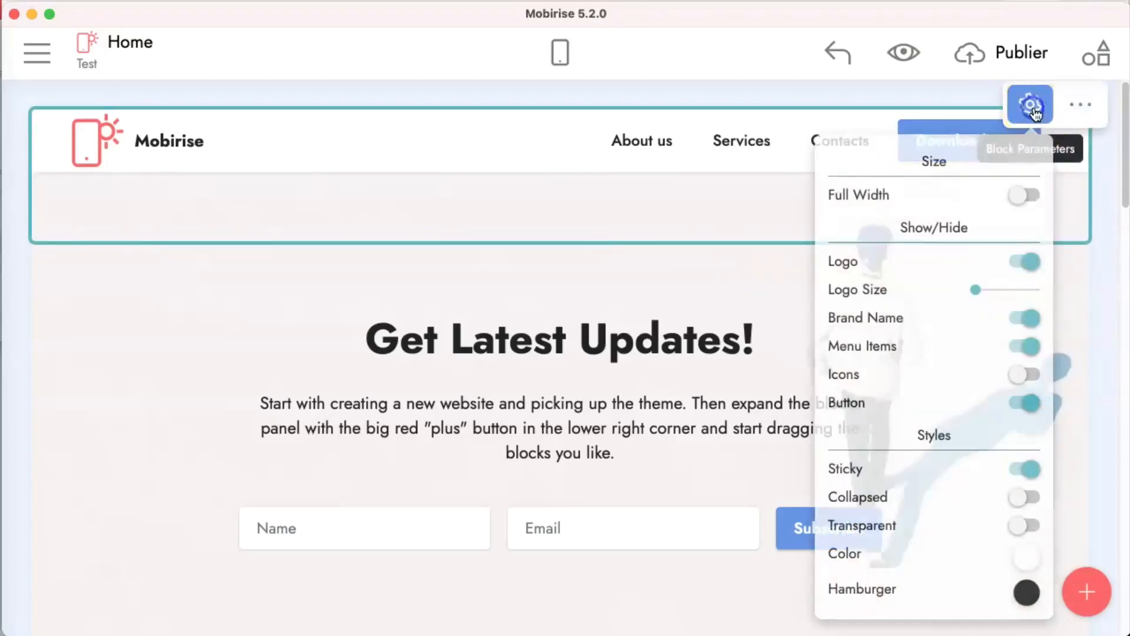
pyautogui.click(1027, 404)
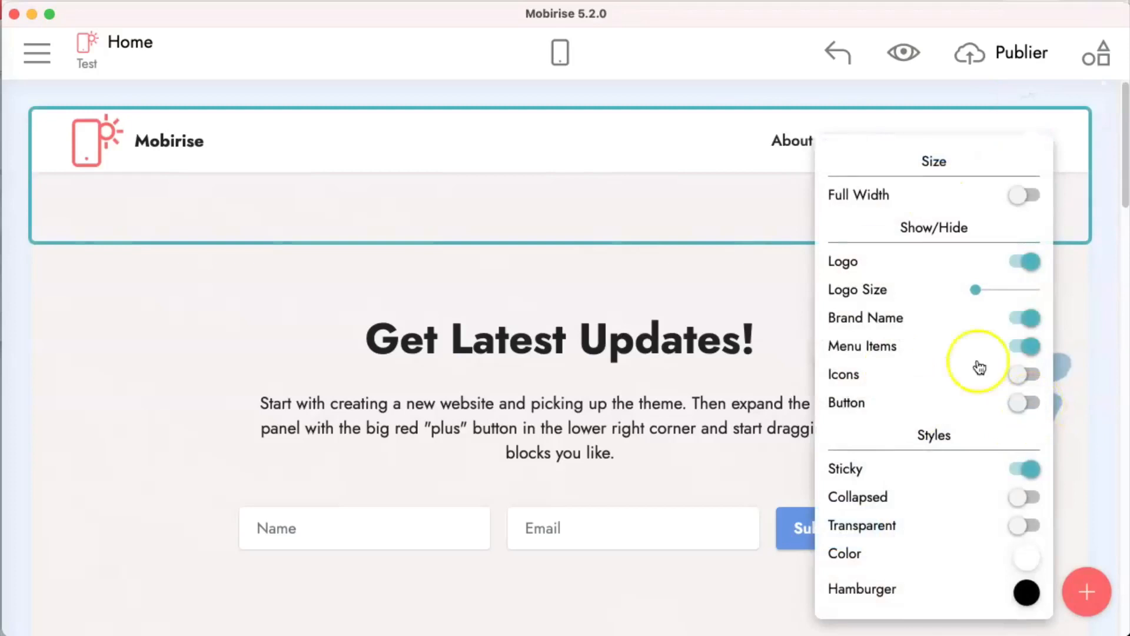
pyautogui.click(728, 288)
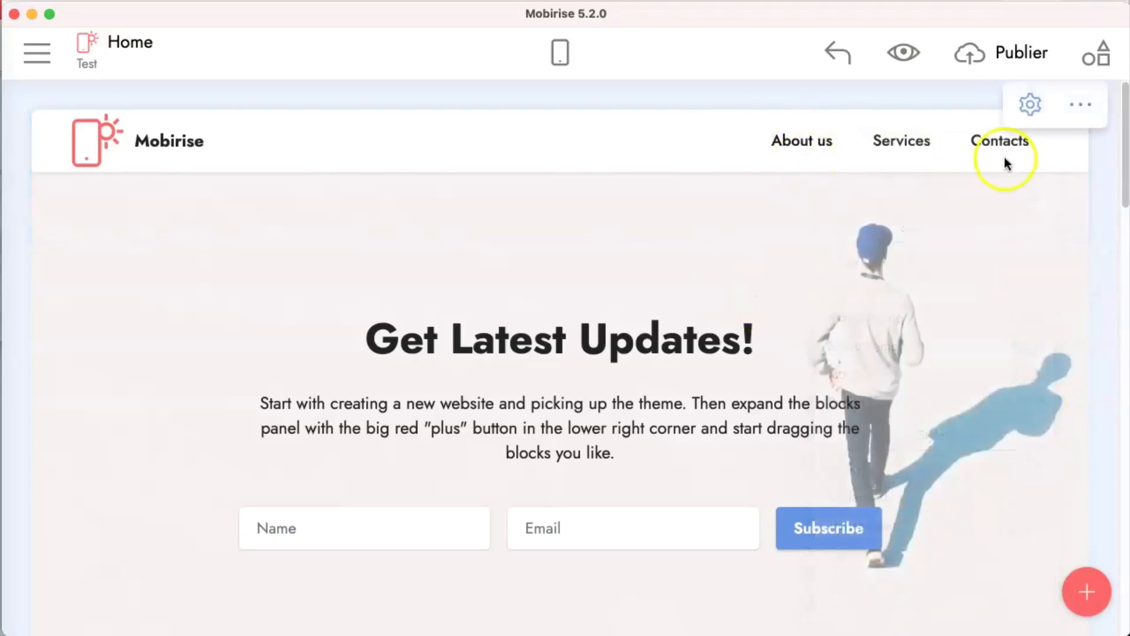
pyautogui.click(1030, 107)
pyautogui.click(1019, 404)
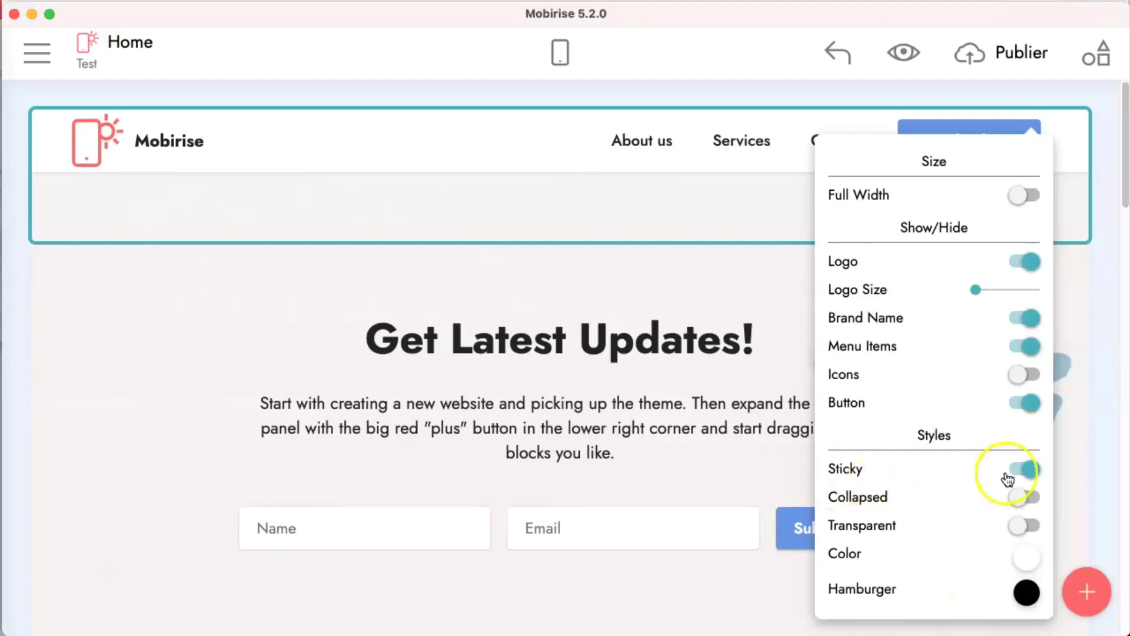
# - Examine how the menu block with the Sticky style behaves while moving down the page and back up
pyautogui.scroll(-3, 702, 483)
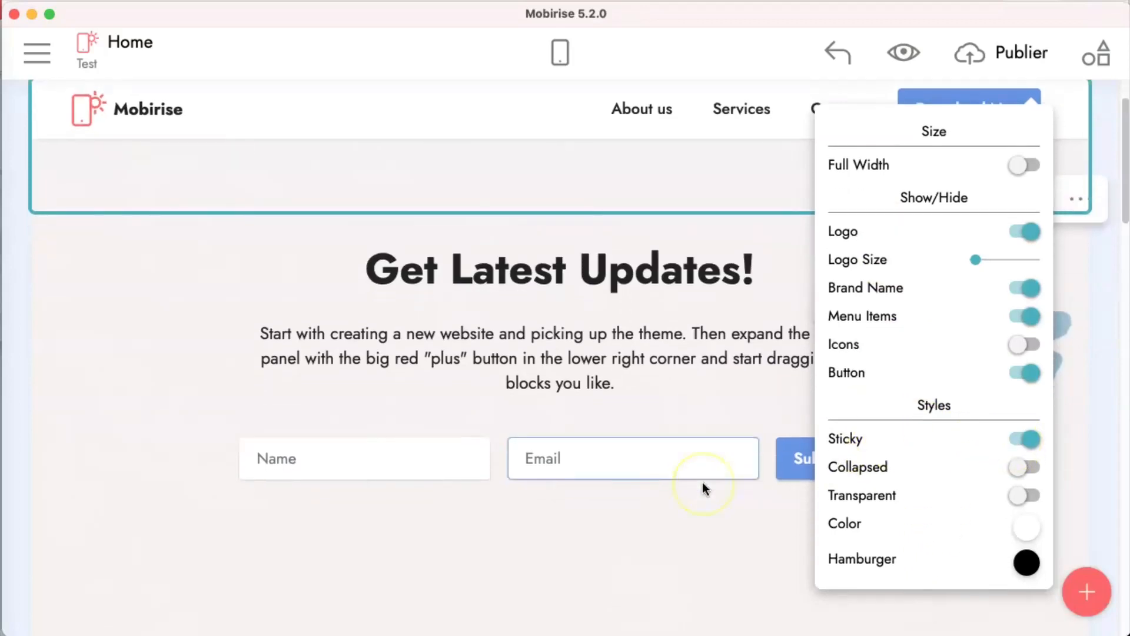
pyautogui.scroll(3, 702, 482)
pyautogui.scroll(-4, 704, 482)
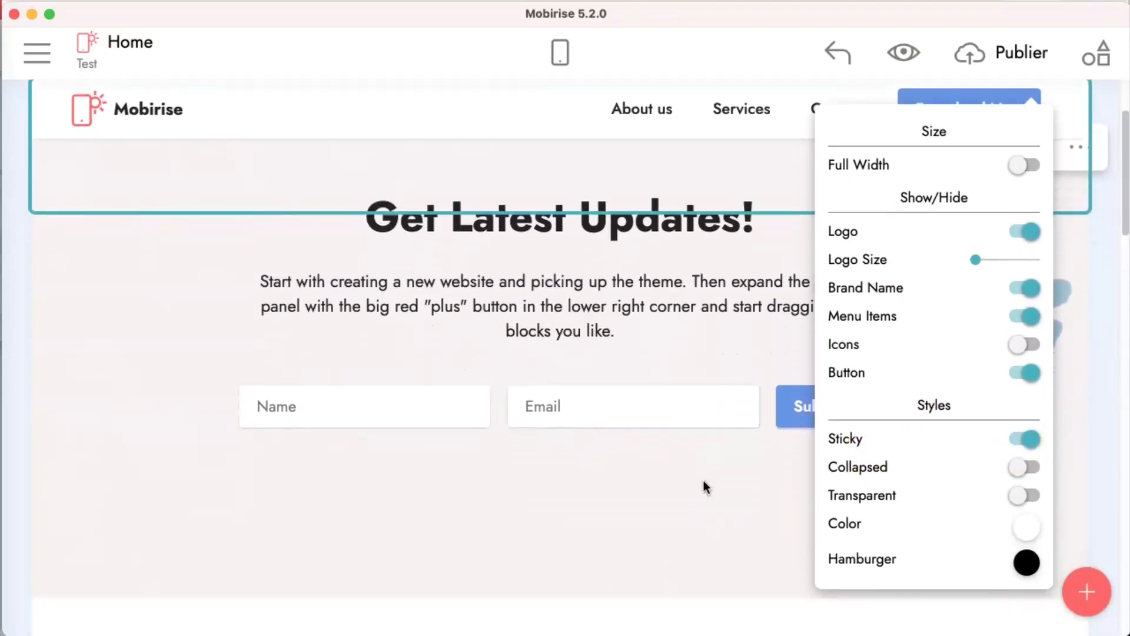
pyautogui.scroll(-12, 704, 482)
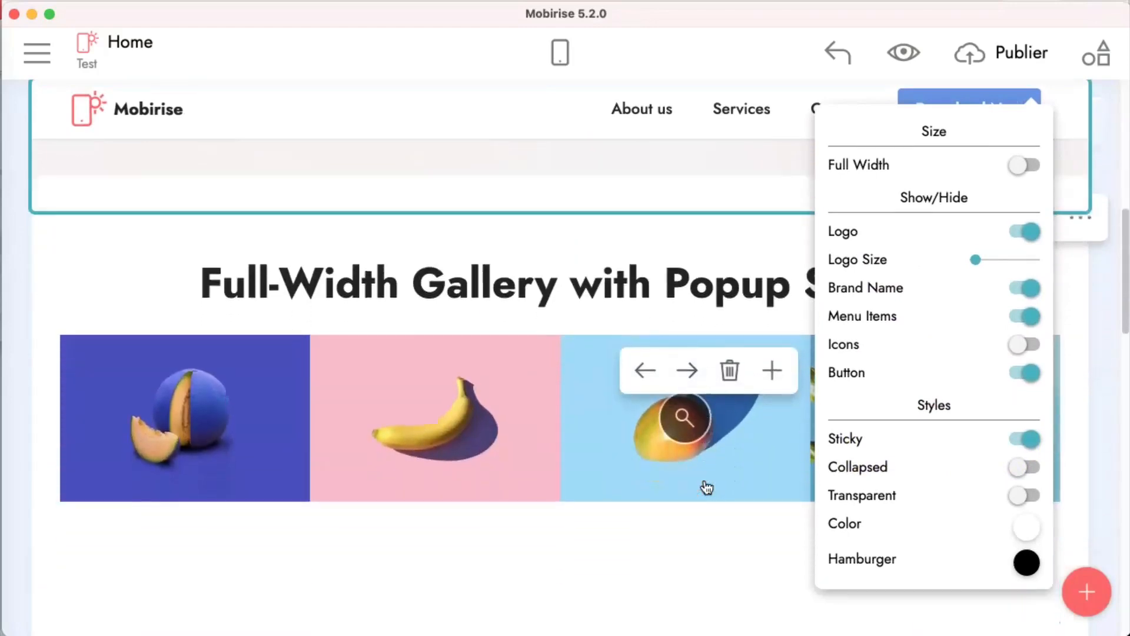
pyautogui.scroll(12, 707, 484)
# - Turn off the menu block's Sticky style, compare its behaviour further down the page, and turn Sticky back on
pyautogui.click(1031, 465)
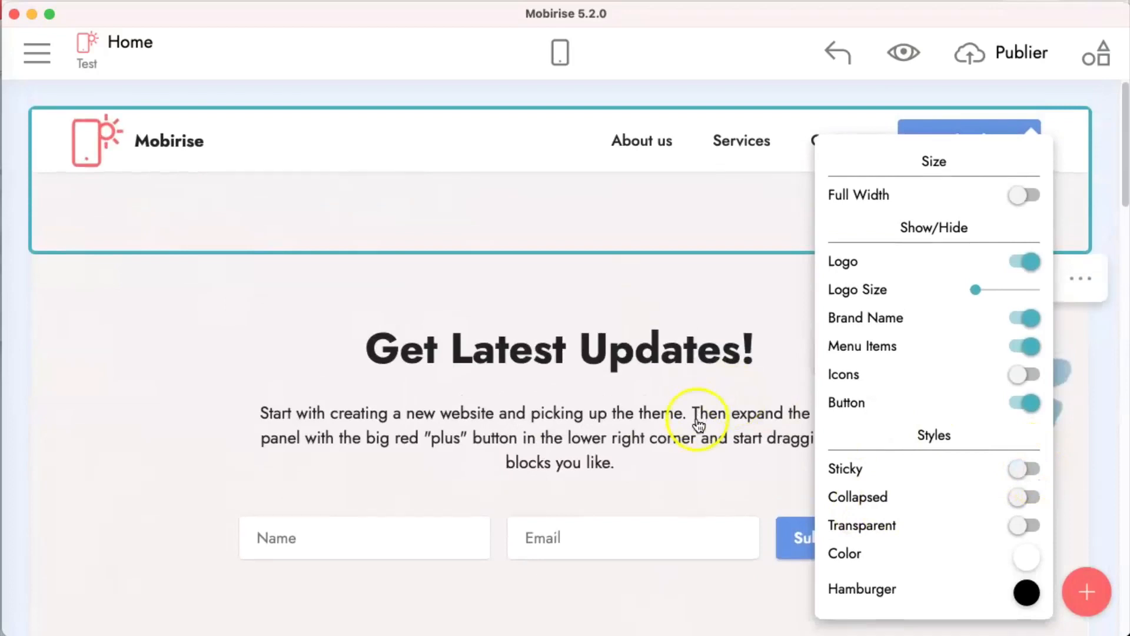
pyautogui.scroll(-6, 704, 419)
pyautogui.scroll(-3, 698, 422)
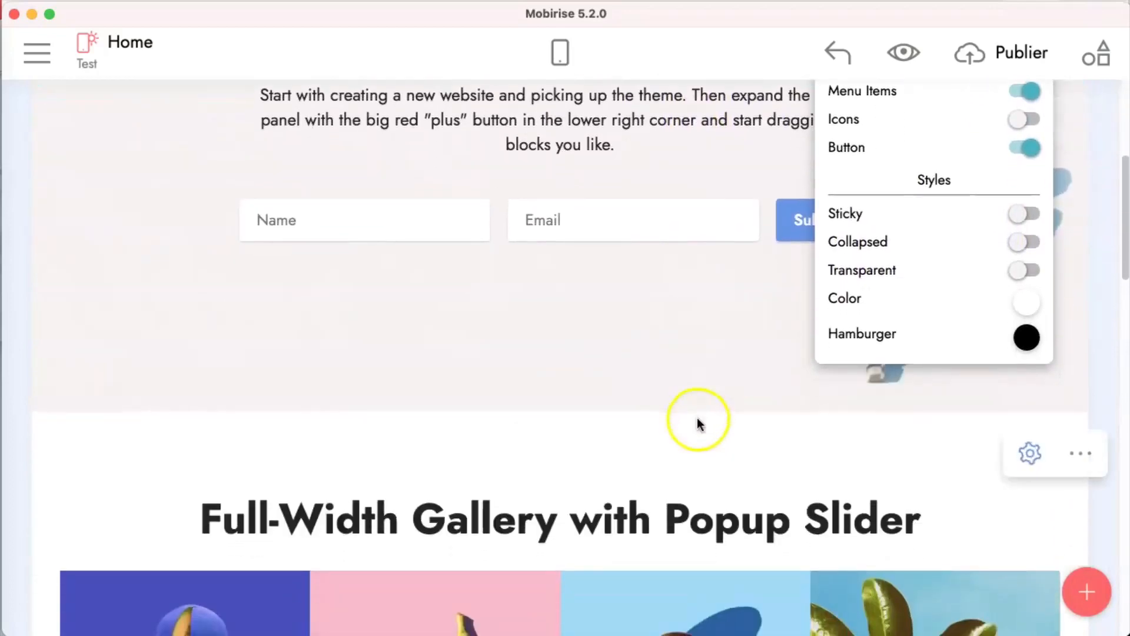
pyautogui.scroll(9, 700, 422)
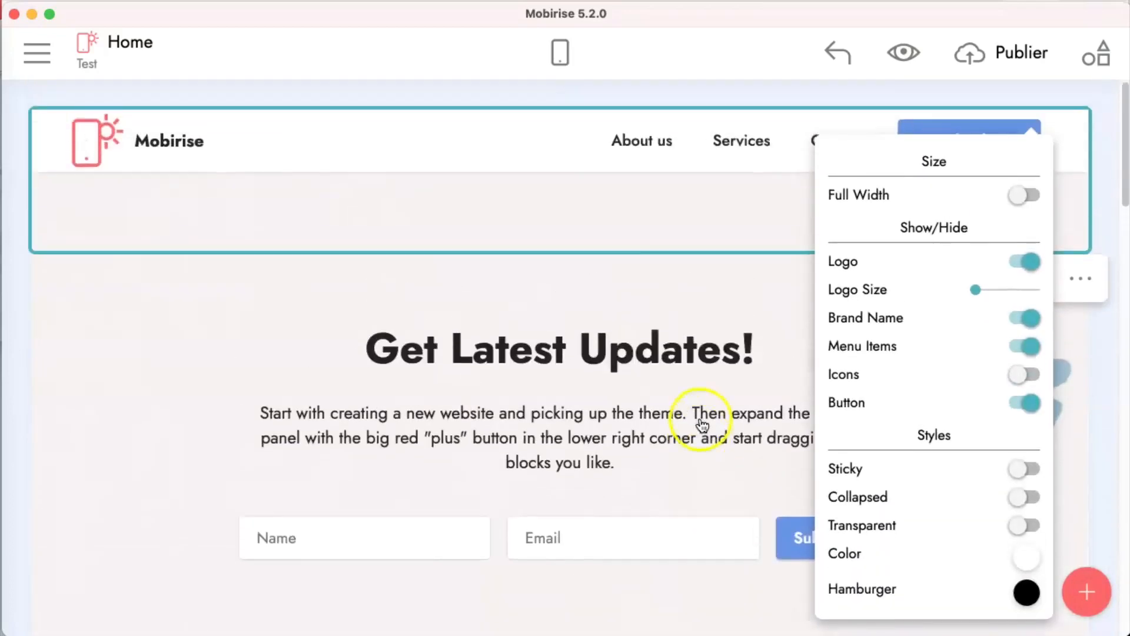
pyautogui.click(1025, 469)
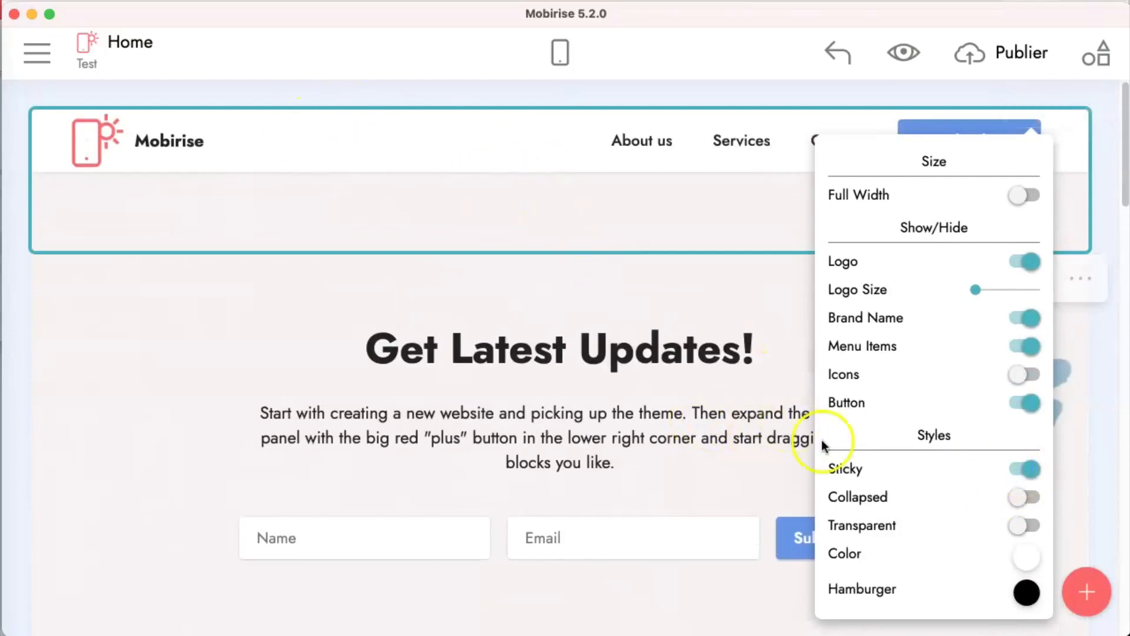
# - Turn on the menu block's Collapsed style, compare it in desktop and mobile views, and turn Collapsed off again
pyautogui.click(1019, 498)
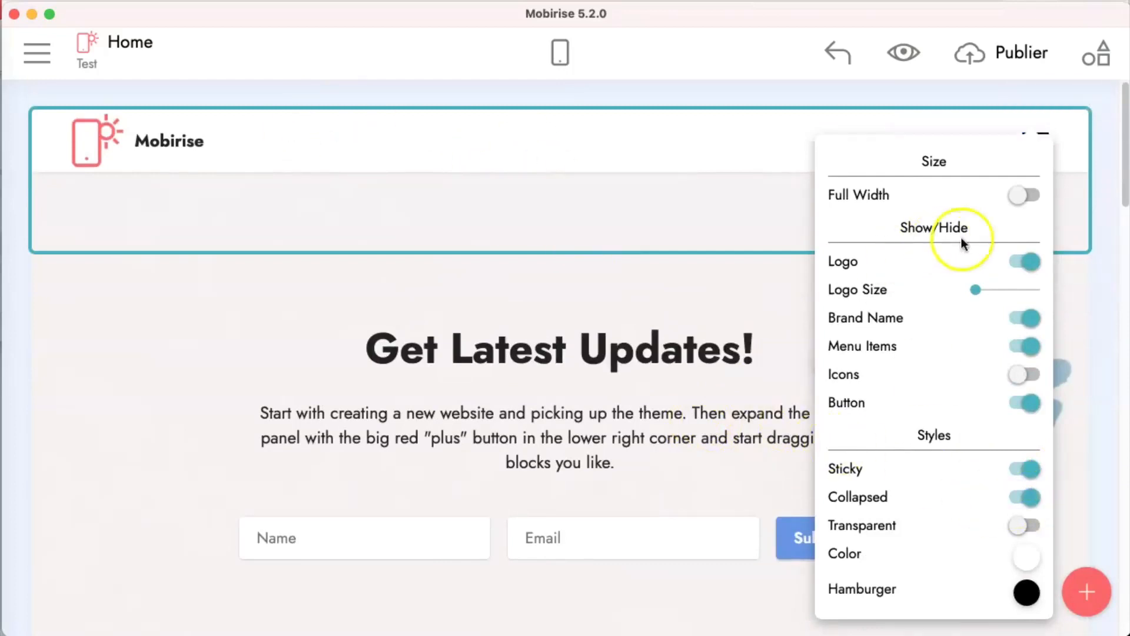
pyautogui.click(733, 275)
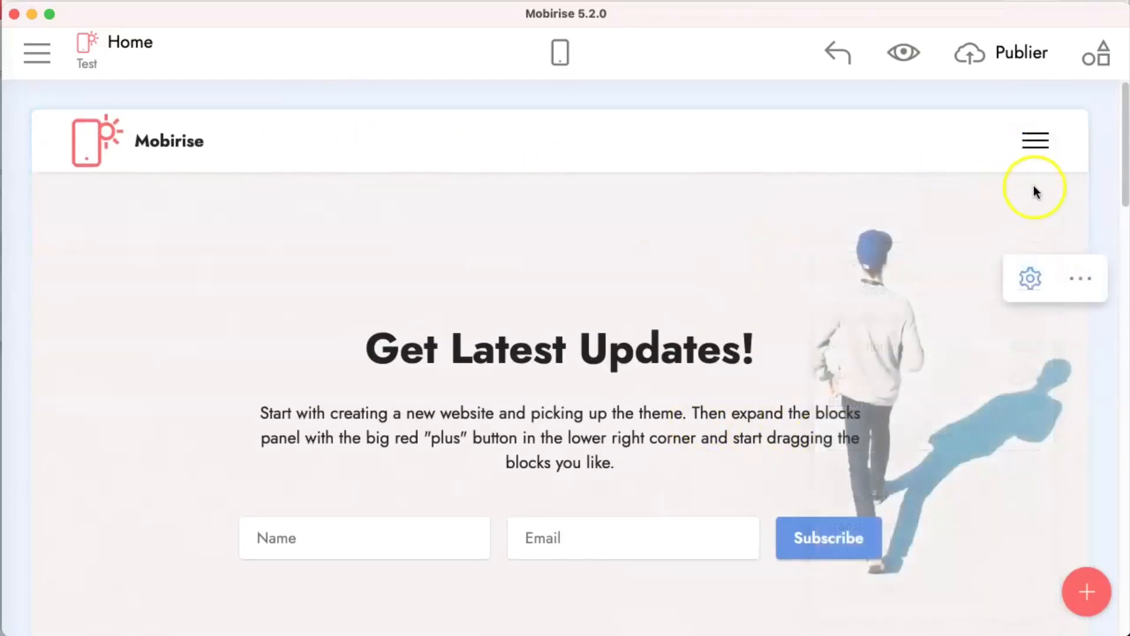
pyautogui.moveTo(1037, 154)
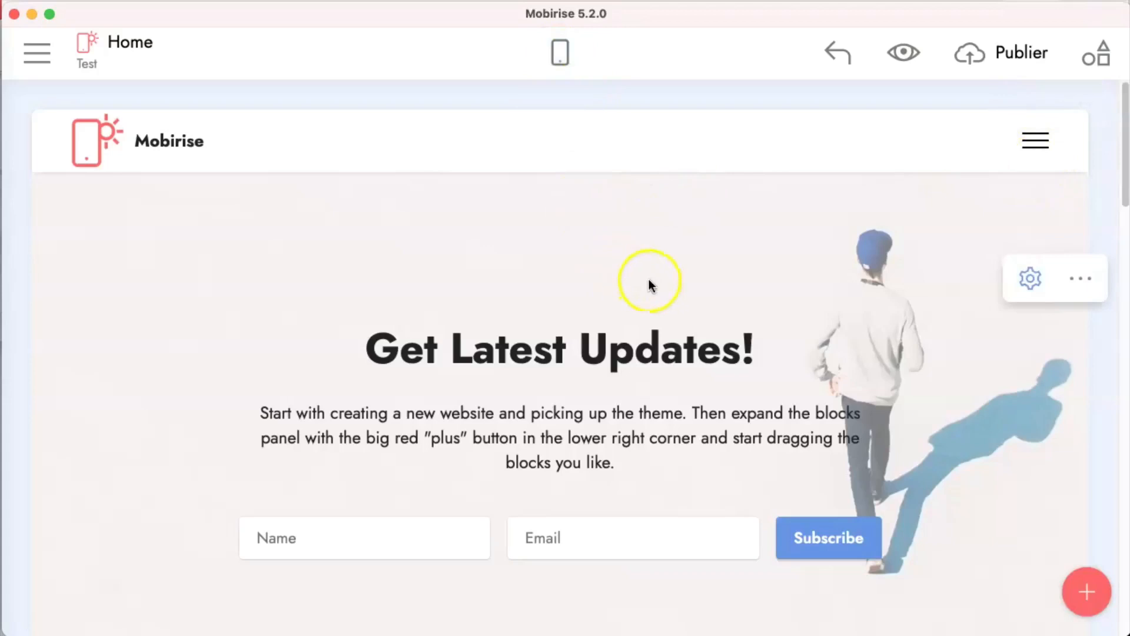
pyautogui.click(560, 53)
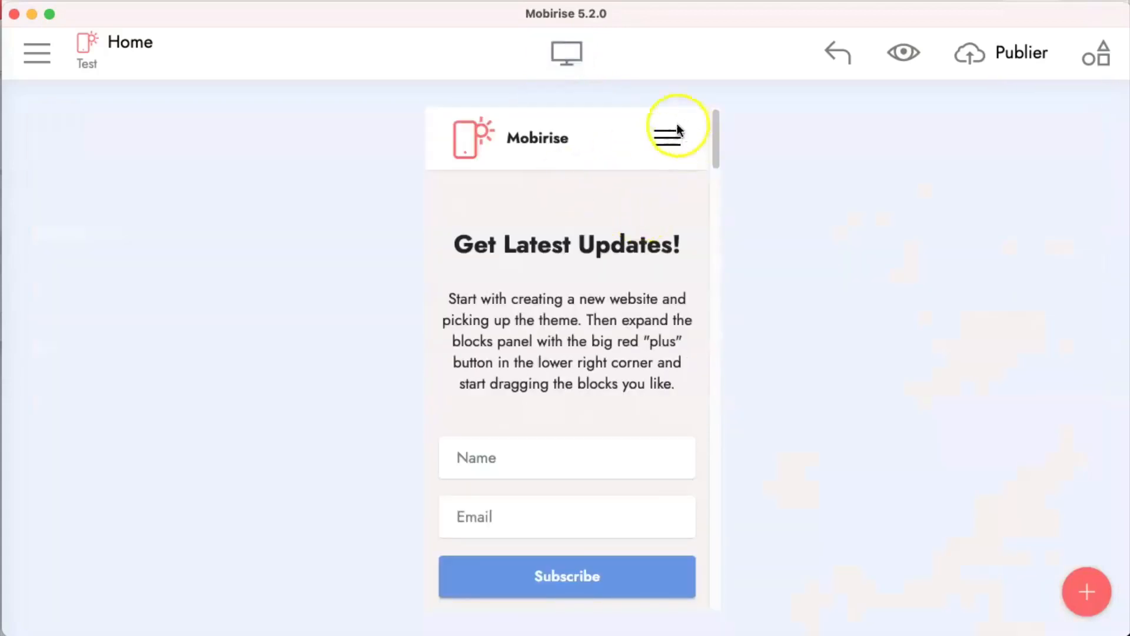
pyautogui.click(566, 51)
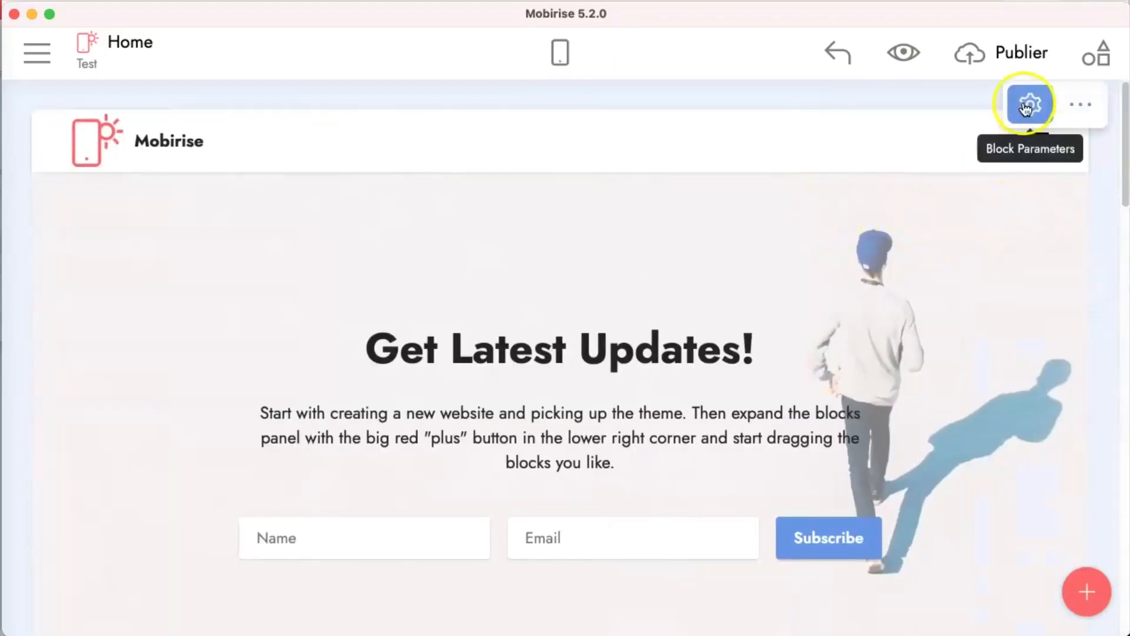
pyautogui.click(1029, 104)
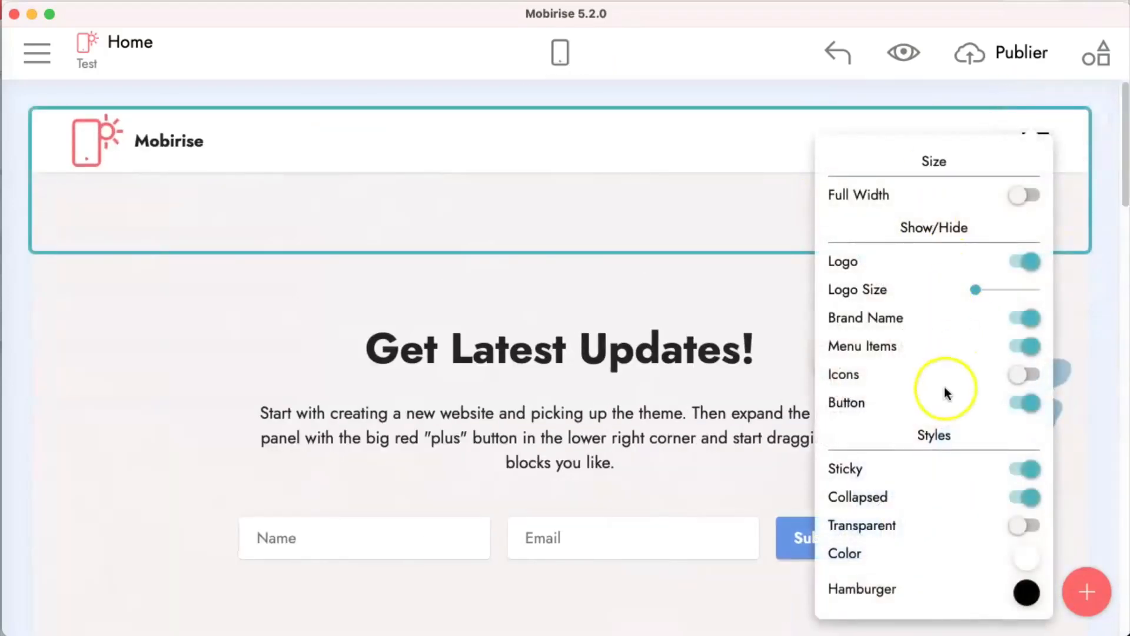
pyautogui.click(1031, 497)
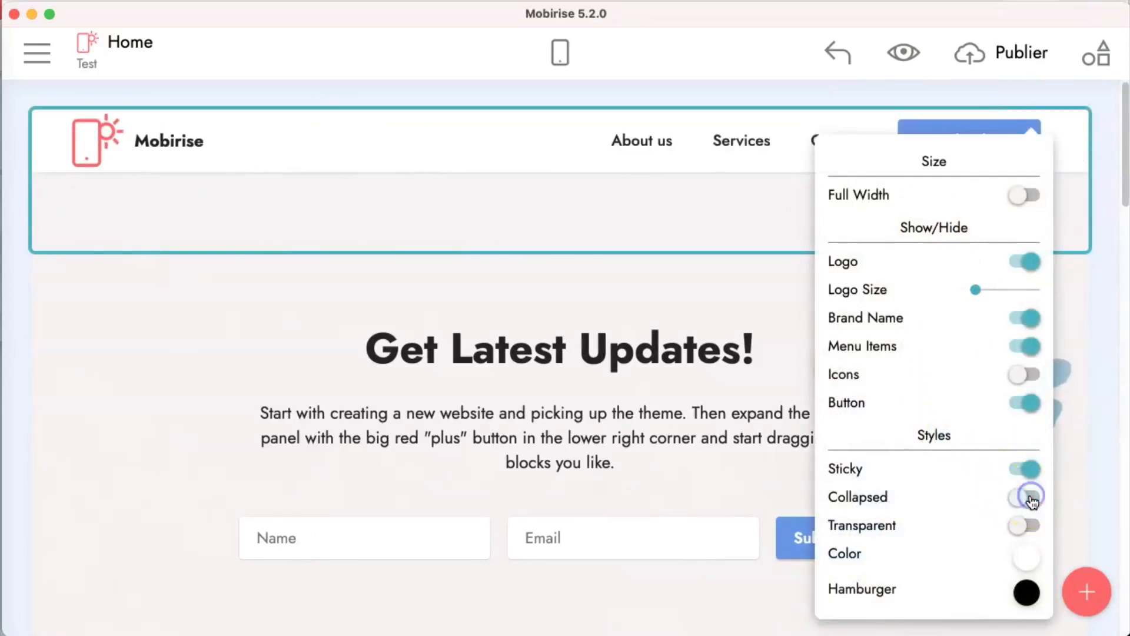
# - Check the uncollapsed menu in the mobile view and return to the desktop view
pyautogui.click(331, 312)
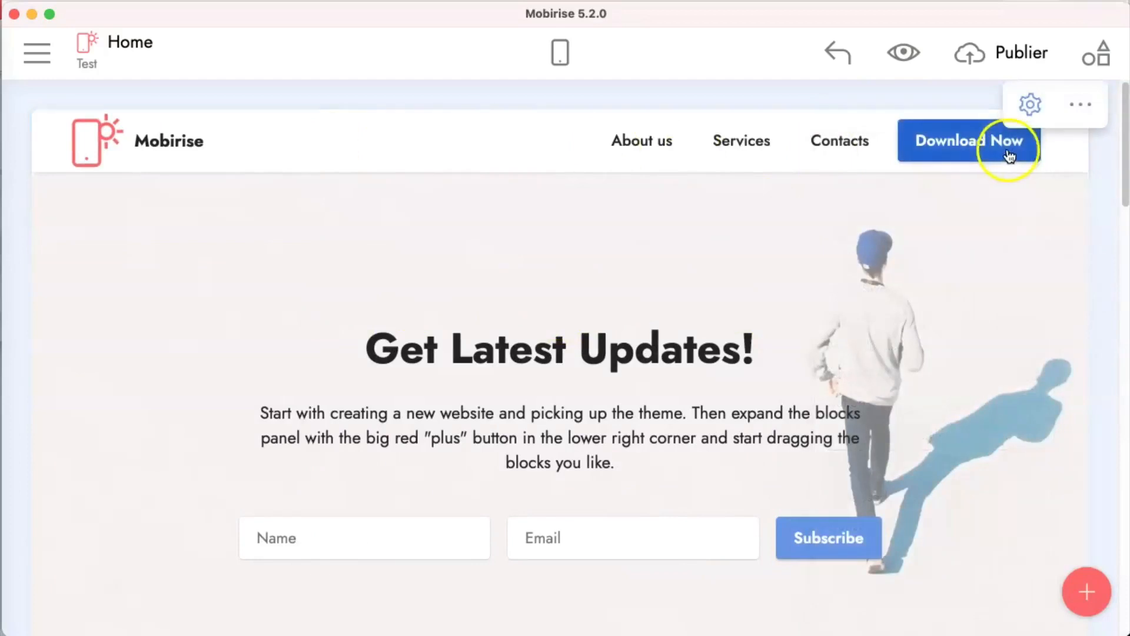
pyautogui.click(560, 52)
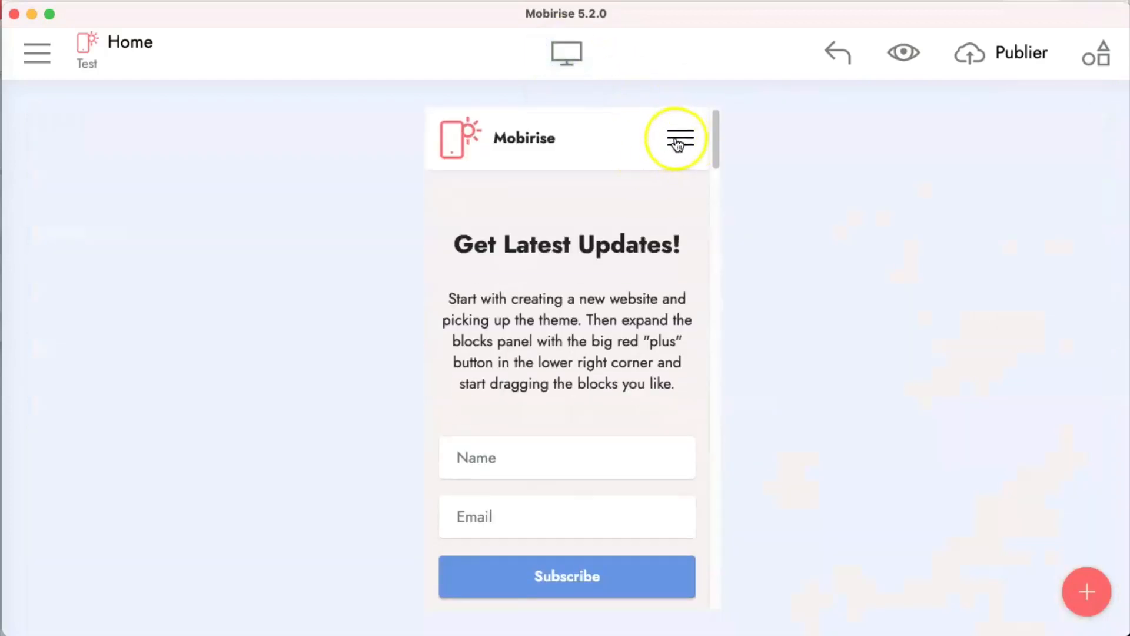
pyautogui.click(566, 56)
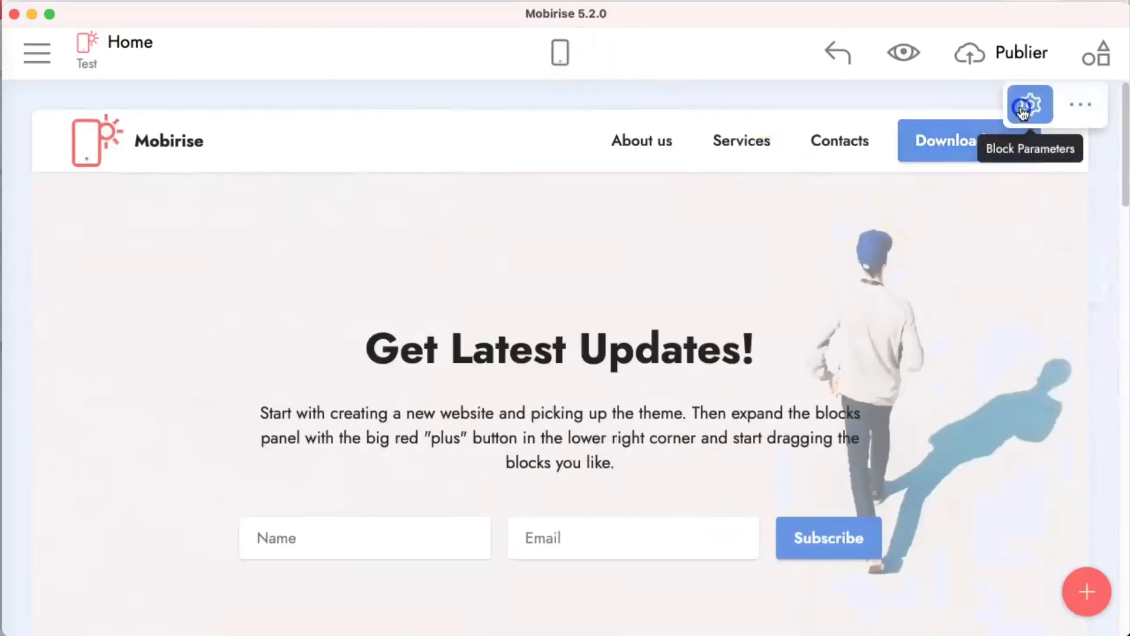
# - Open the menu block's settings and turn on the Transparent style
pyautogui.click(1023, 111)
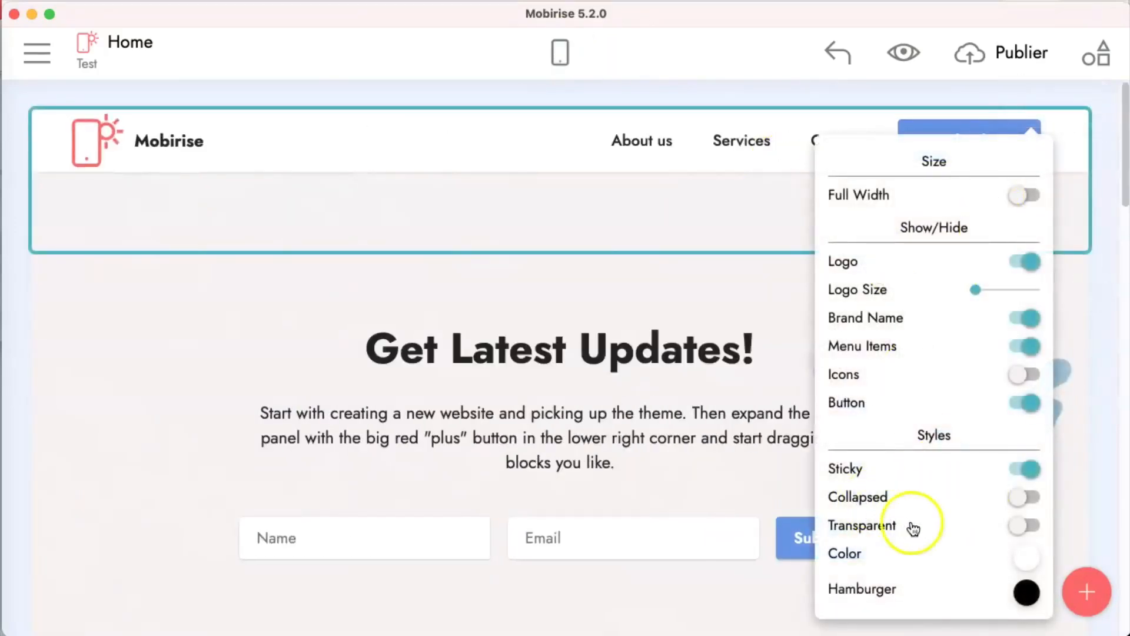
pyautogui.click(1024, 527)
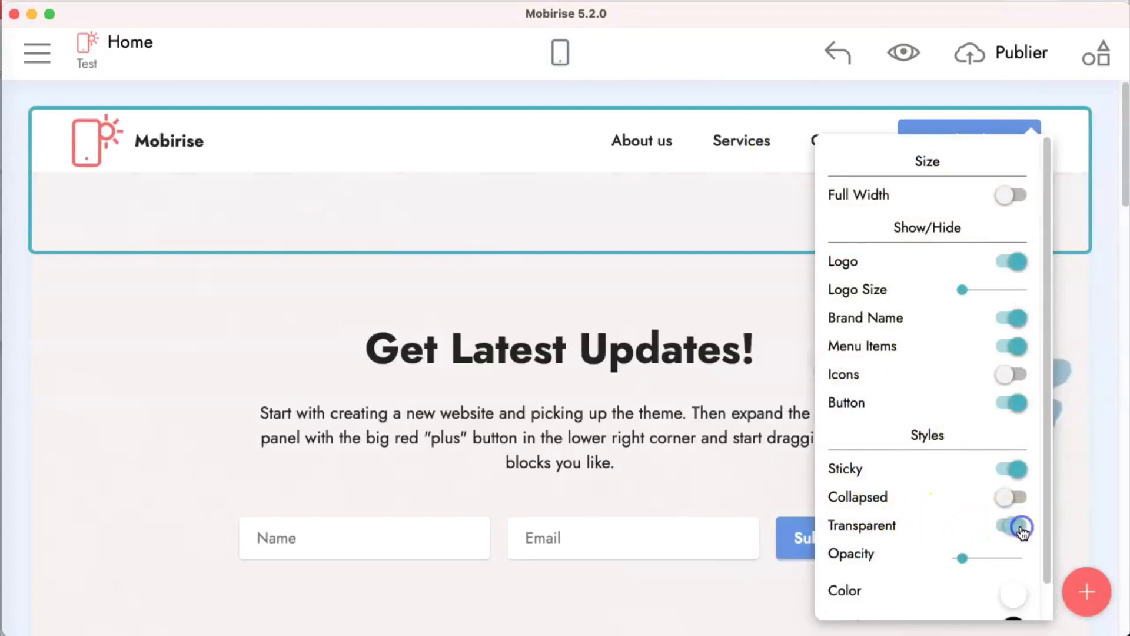
# - Reduce the menu block's opacity to its minimum, toggle Transparent to compare the effect, and leave the Transparent style off
pyautogui.moveTo(963, 558); pyautogui.dragTo(922, 559)
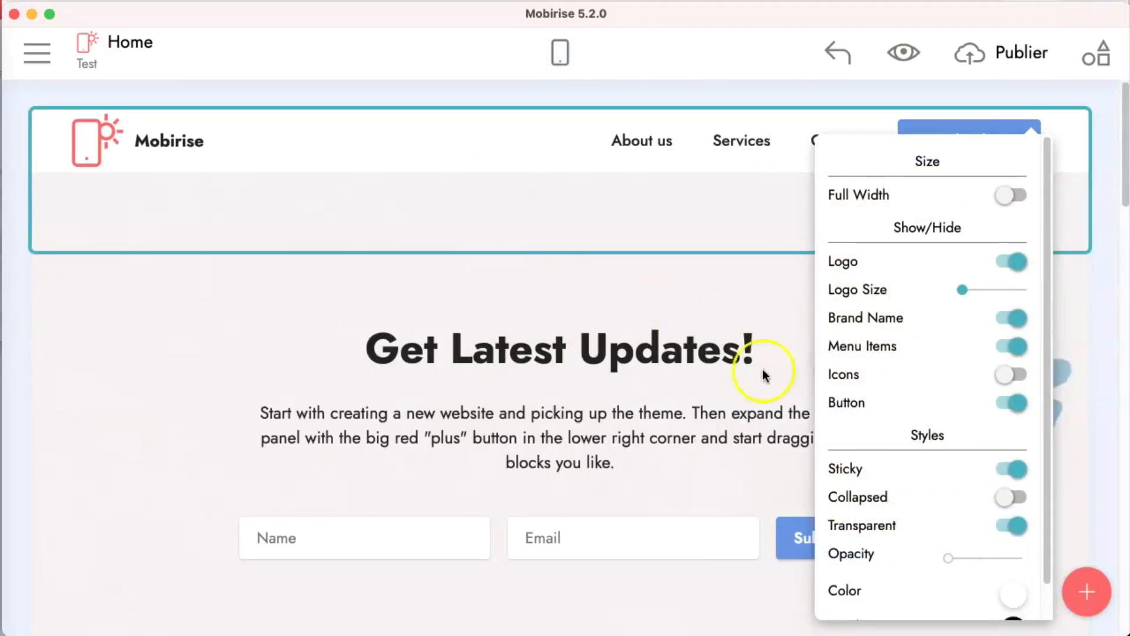
pyautogui.click(1019, 527)
pyautogui.click(1019, 527)
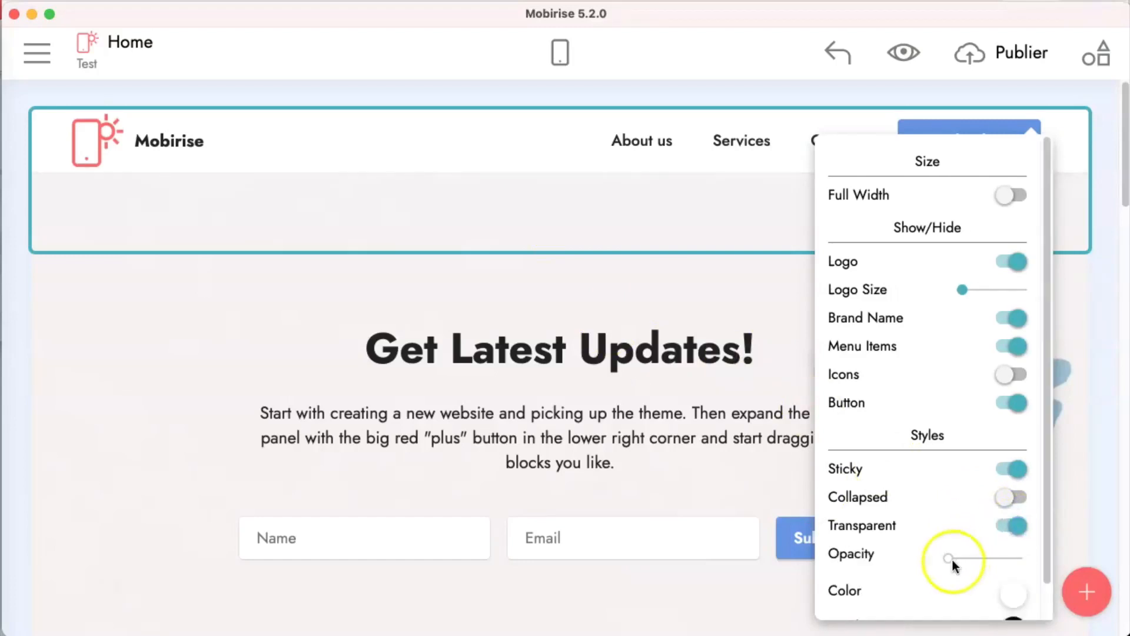
pyautogui.scroll(-2, 960, 564)
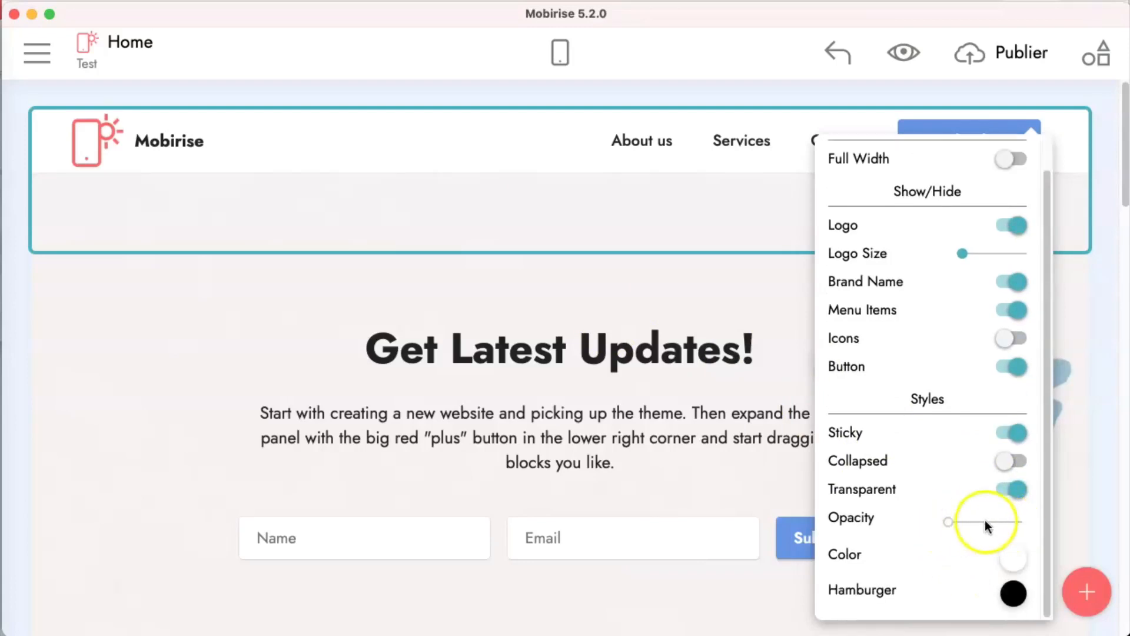
pyautogui.click(1019, 490)
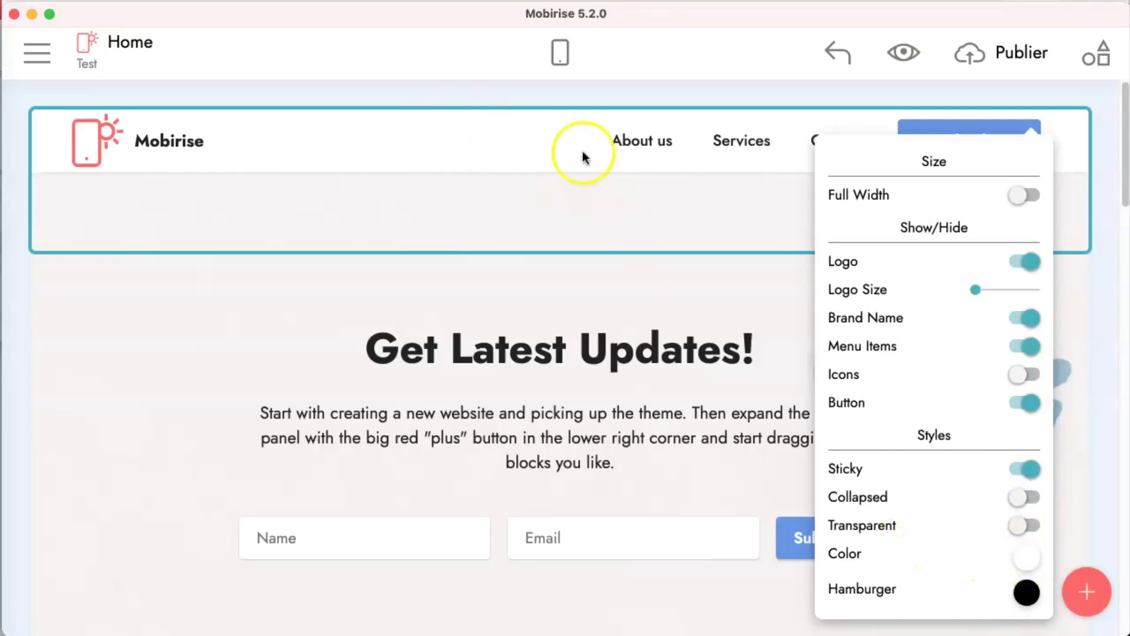
# - Try light blue #9fdbf8 as the menu block's color and replace it with the custom pale green #e8efd4
pyautogui.click(1027, 557)
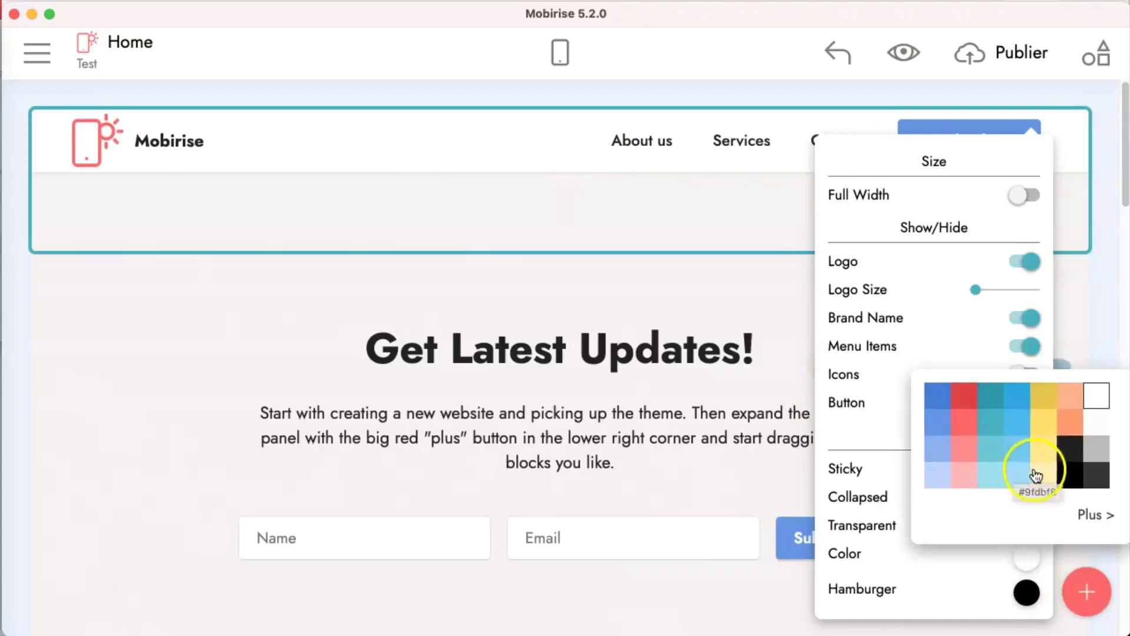
pyautogui.click(1017, 477)
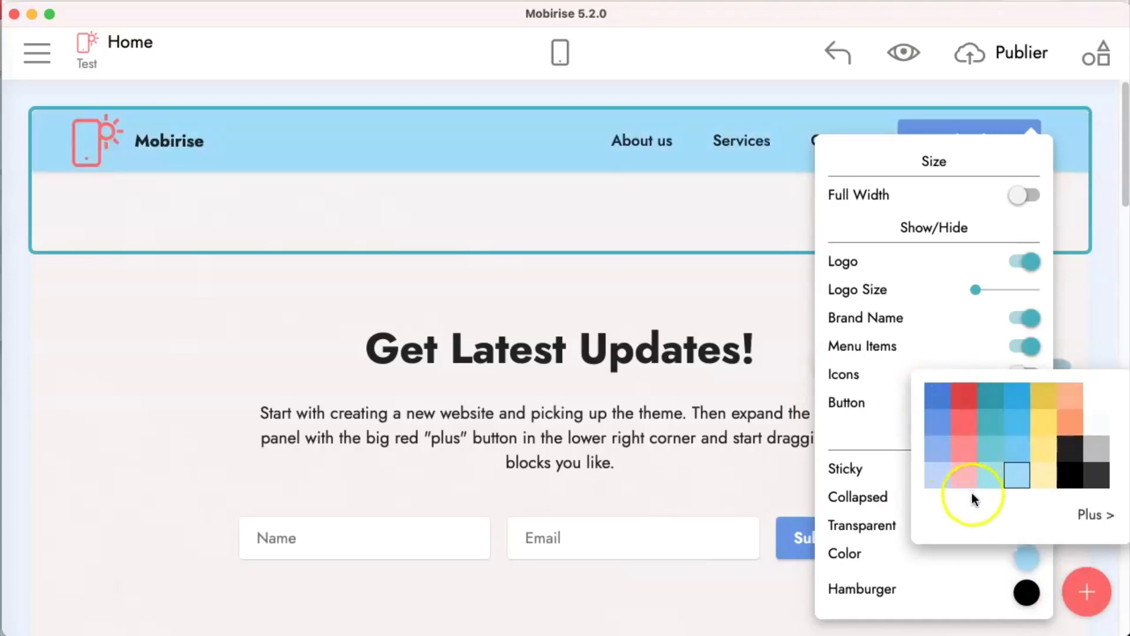
pyautogui.click(1095, 515)
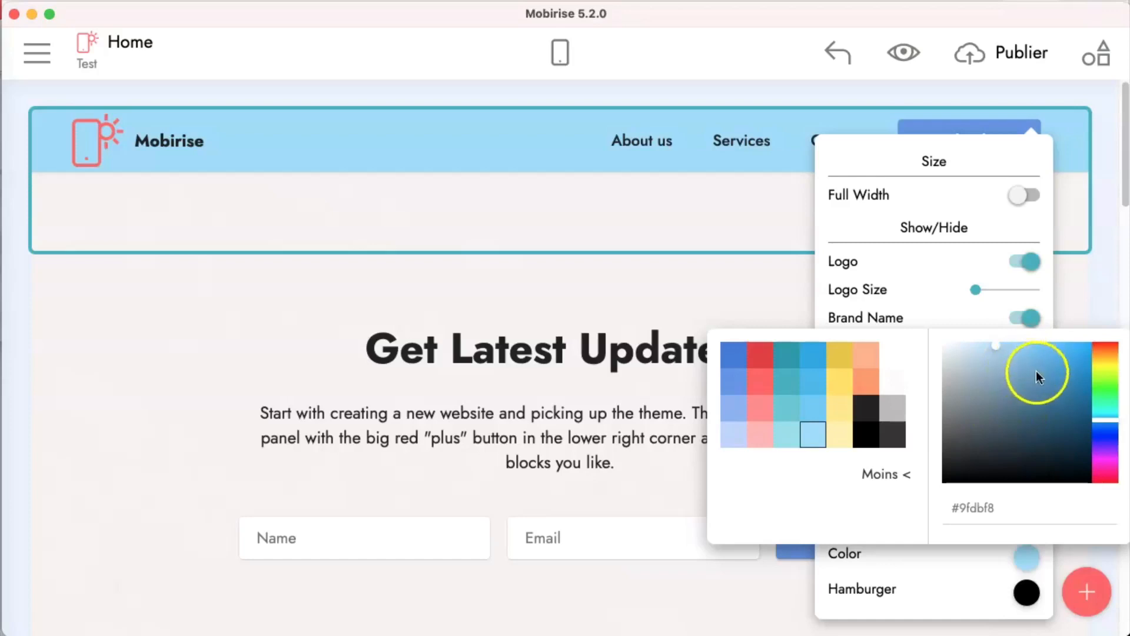
pyautogui.moveTo(1105, 388); pyautogui.dragTo(1105, 377)
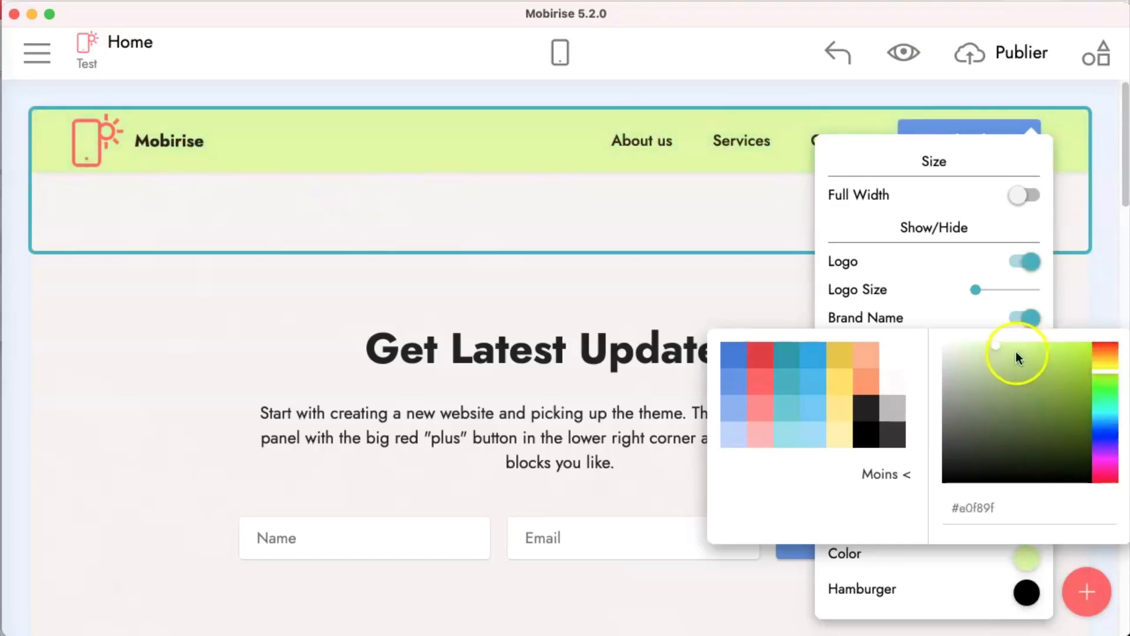
pyautogui.moveTo(1016, 353); pyautogui.dragTo(959, 355)
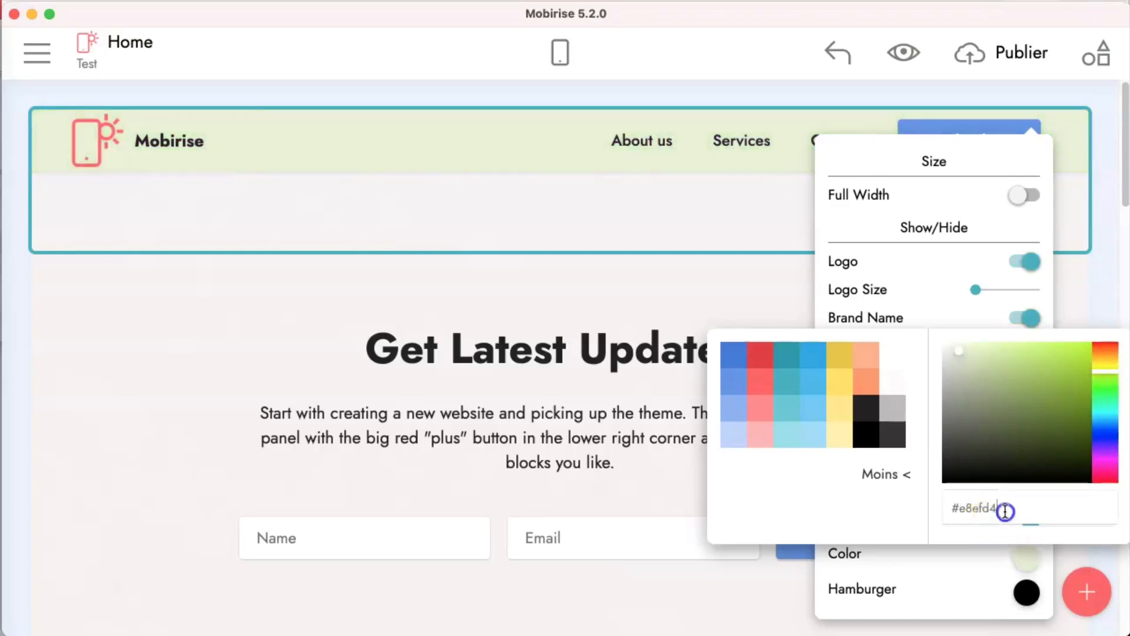
pyautogui.moveTo(1003, 509); pyautogui.dragTo(942, 507)
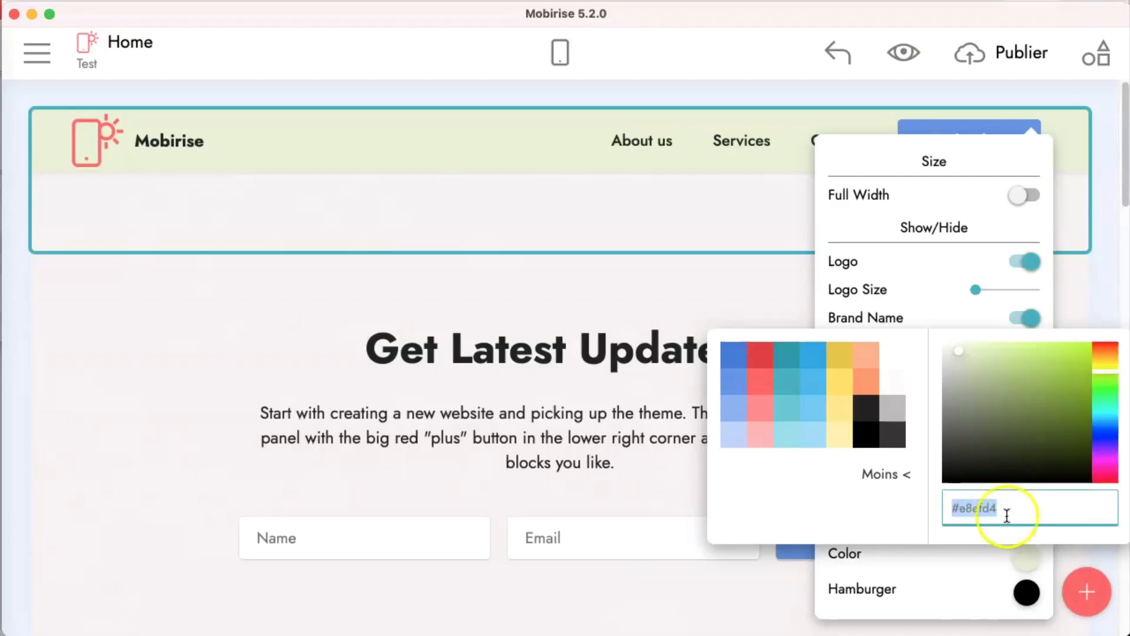
pyautogui.click(963, 576)
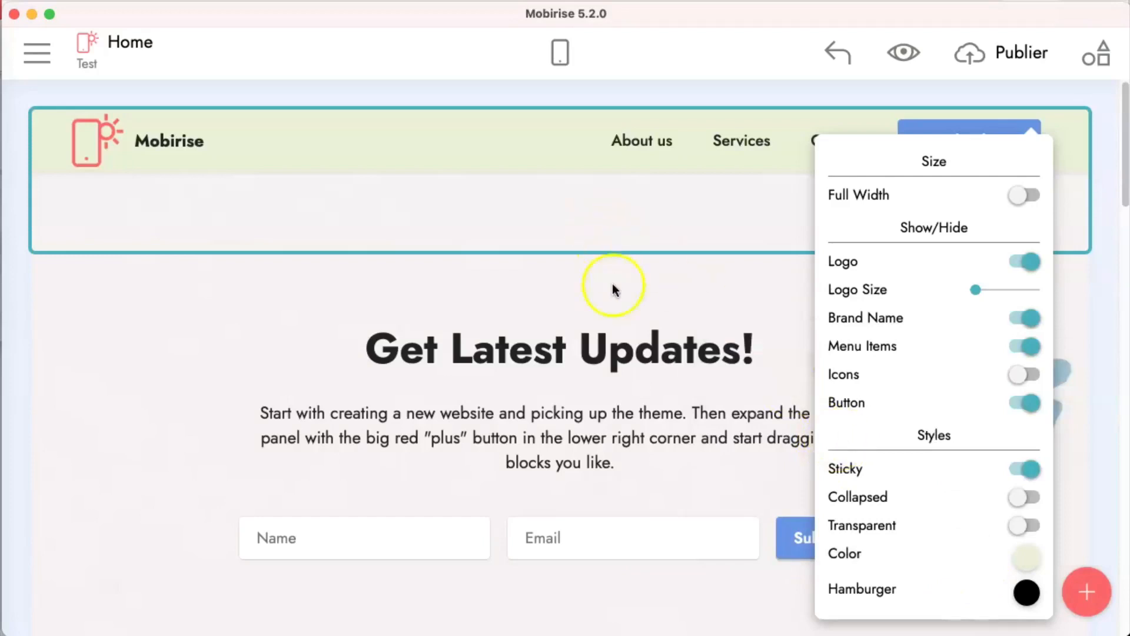
# - Look at the menu's hamburger icon in the mobile view and set its Hamburger color to red in the block settings
pyautogui.click(560, 52)
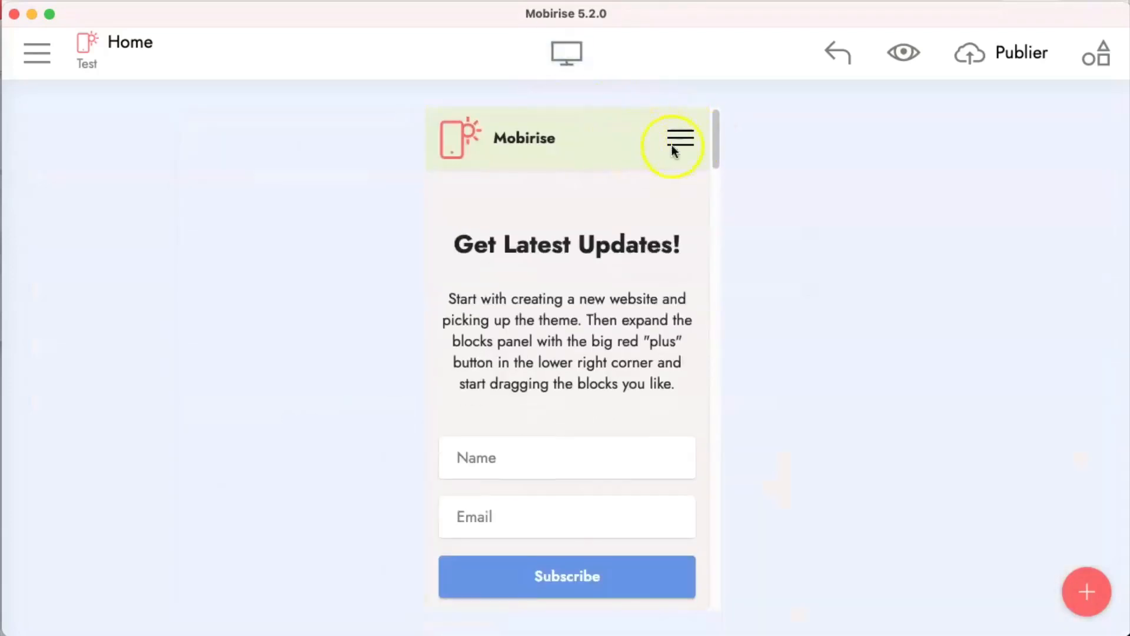
pyautogui.click(566, 53)
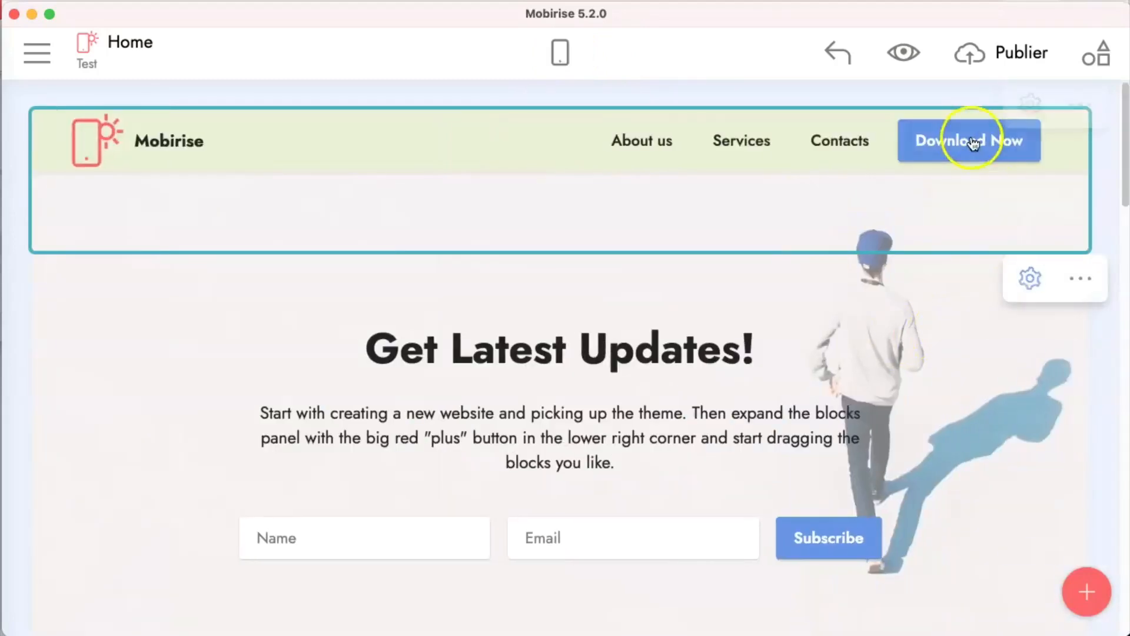
pyautogui.click(1030, 104)
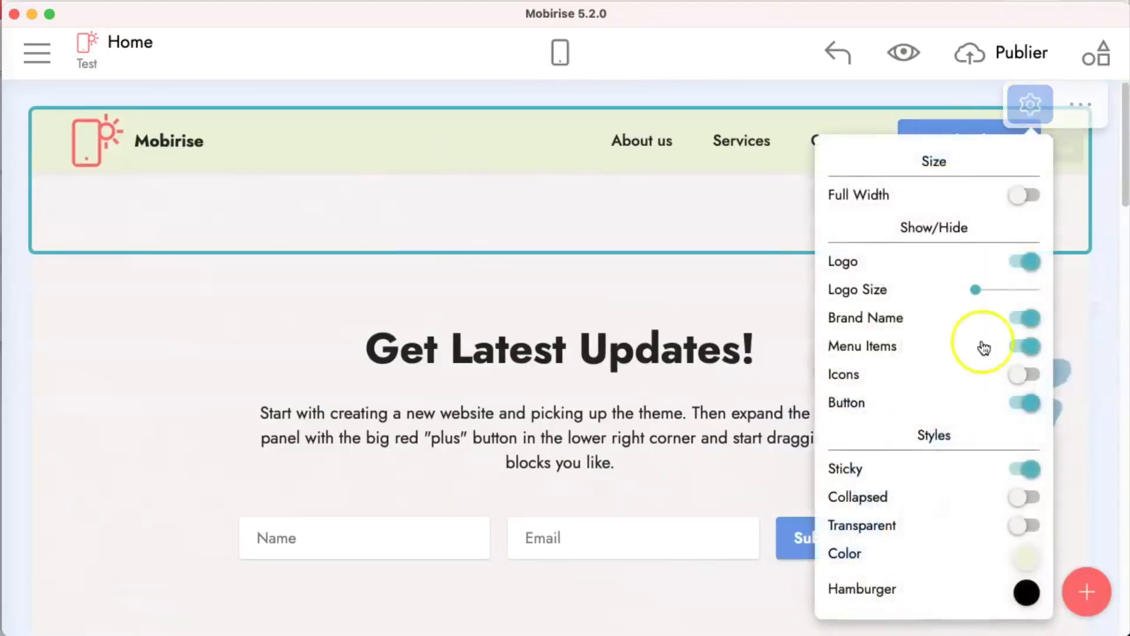
pyautogui.click(1027, 591)
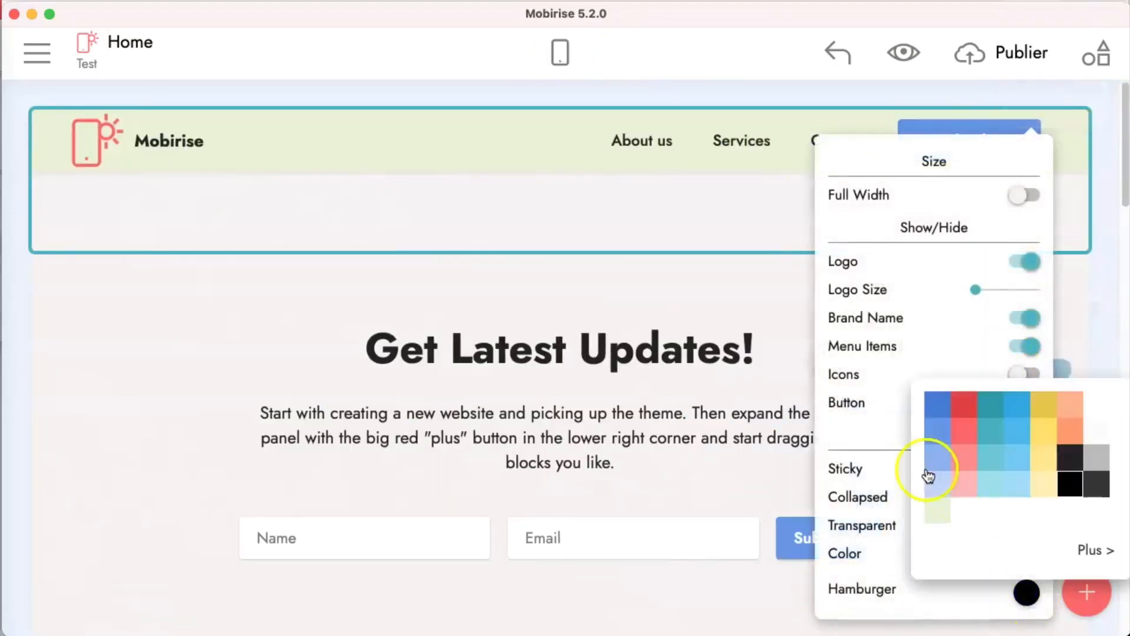
pyautogui.click(968, 405)
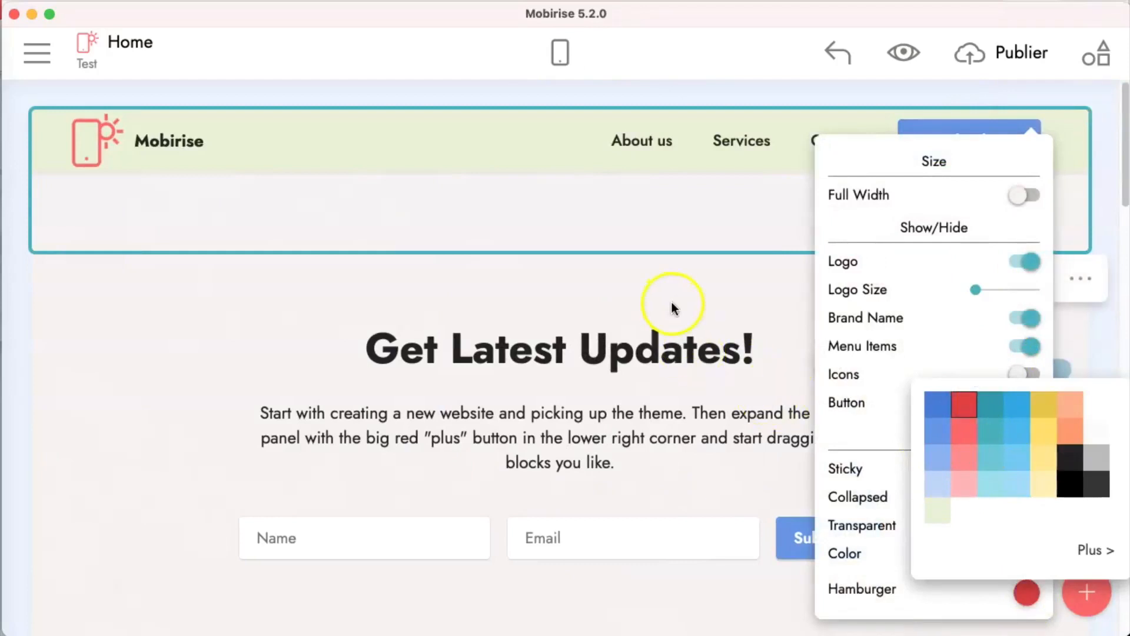
pyautogui.click(673, 302)
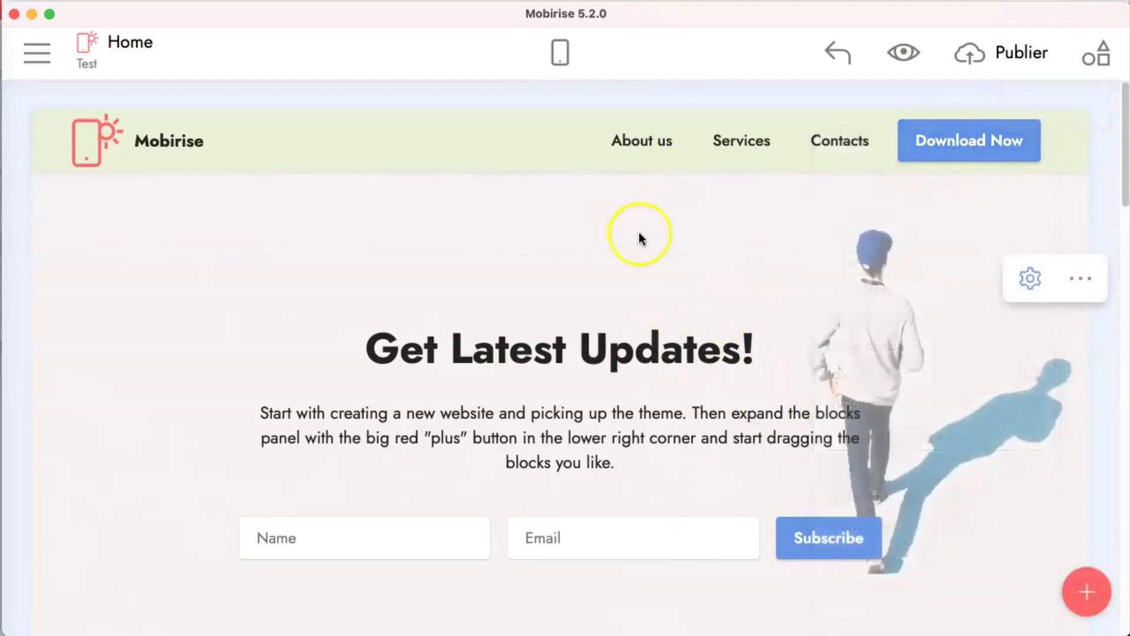
# - Check the hamburger icon's color in the mobile view, return to the desktop view, and review the menu block's settings
pyautogui.click(558, 54)
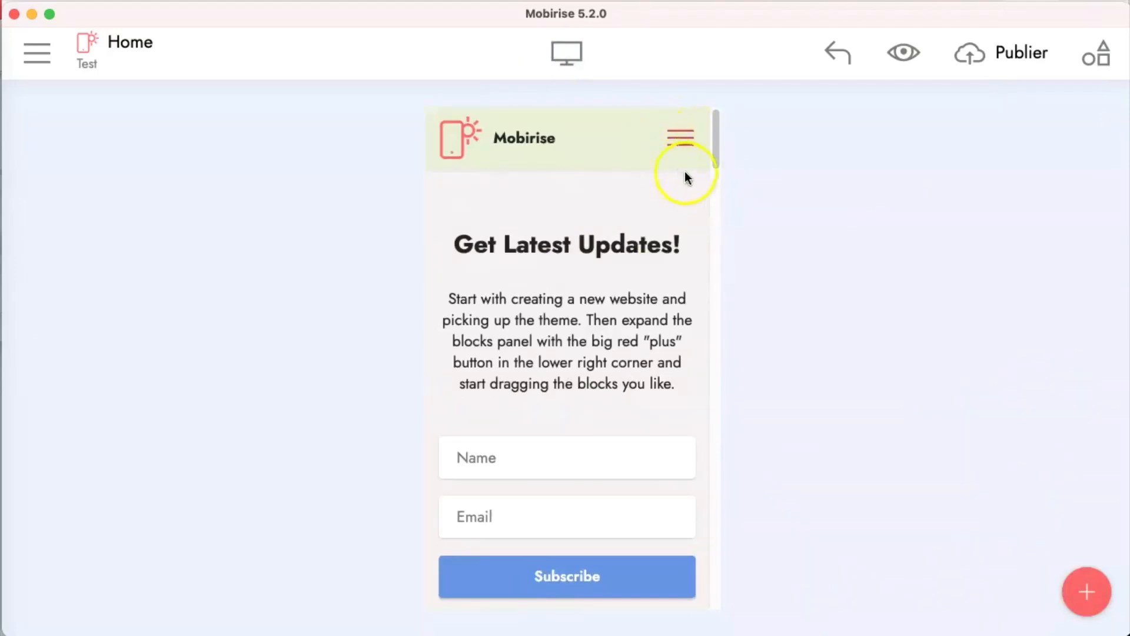
pyautogui.click(567, 53)
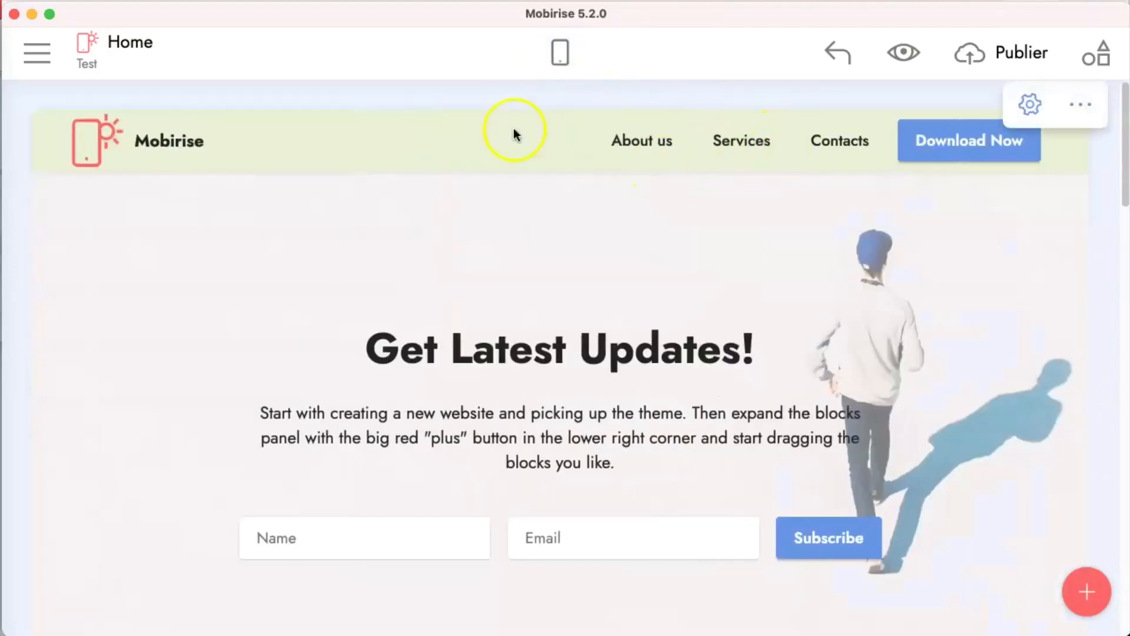
pyautogui.click(1031, 105)
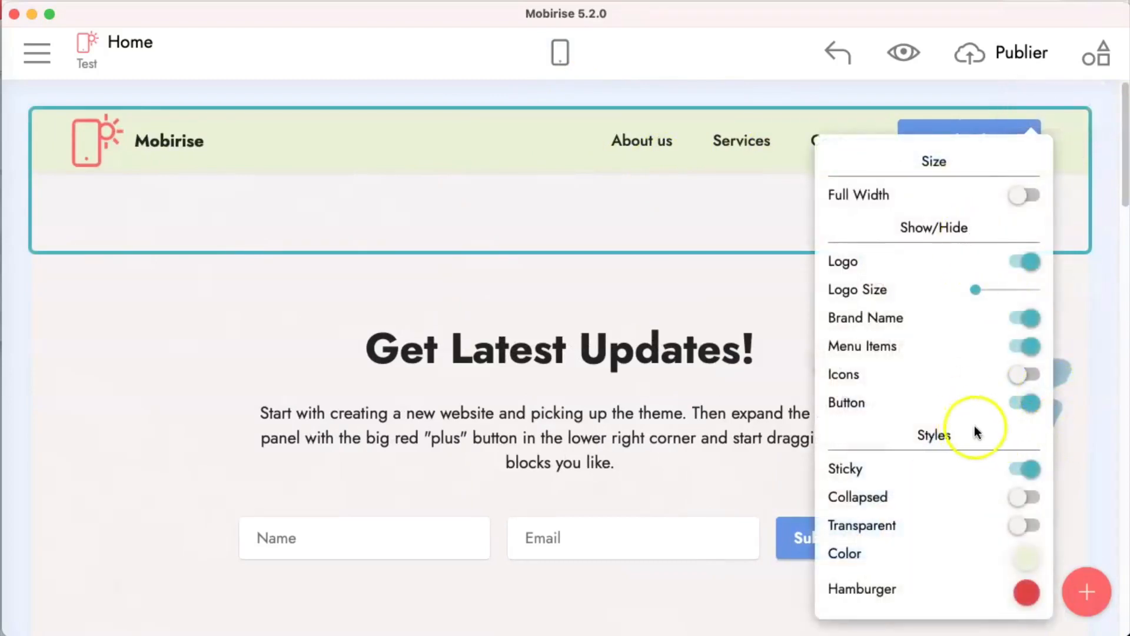
pyautogui.click(746, 292)
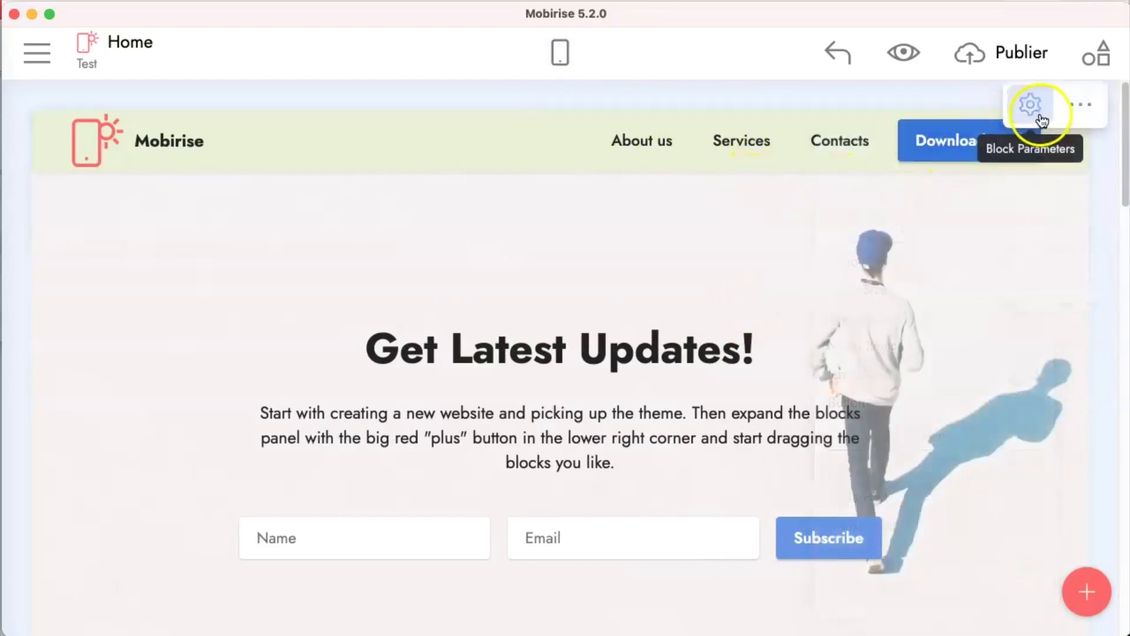
# - Reveal the menu block's additional actions and save the block to the User Blocks
pyautogui.click(1079, 108)
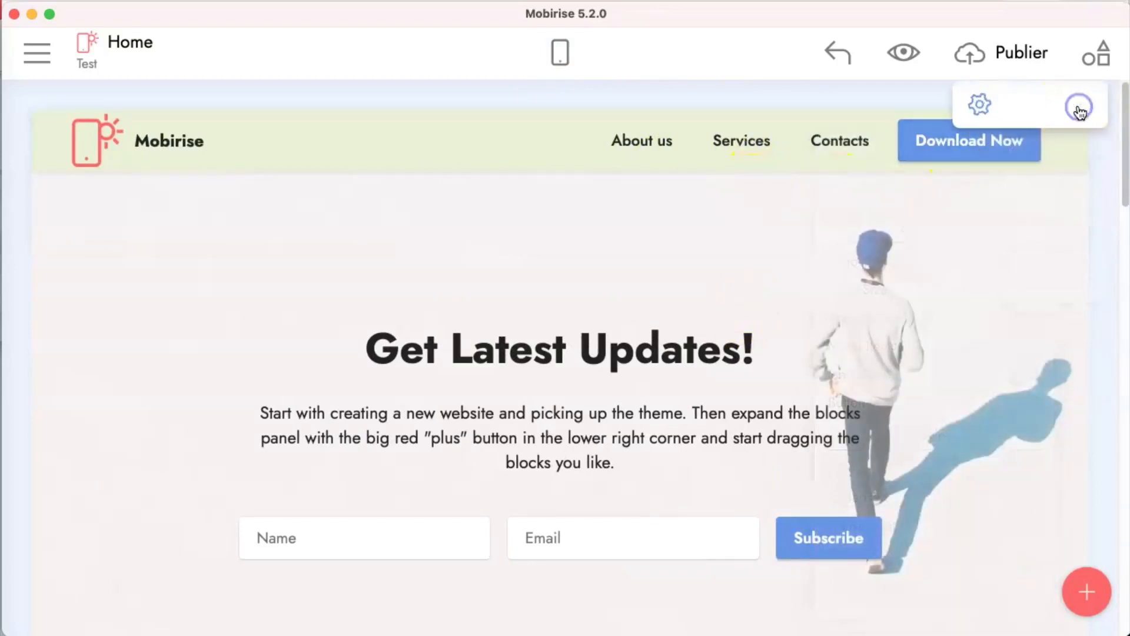
pyautogui.click(980, 107)
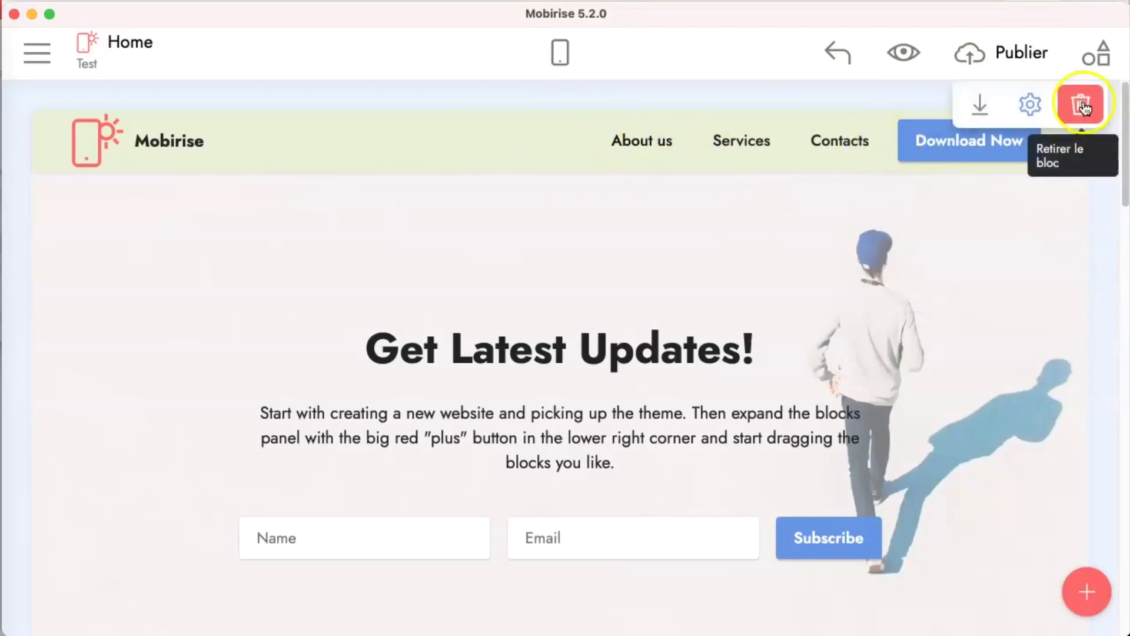
pyautogui.click(981, 105)
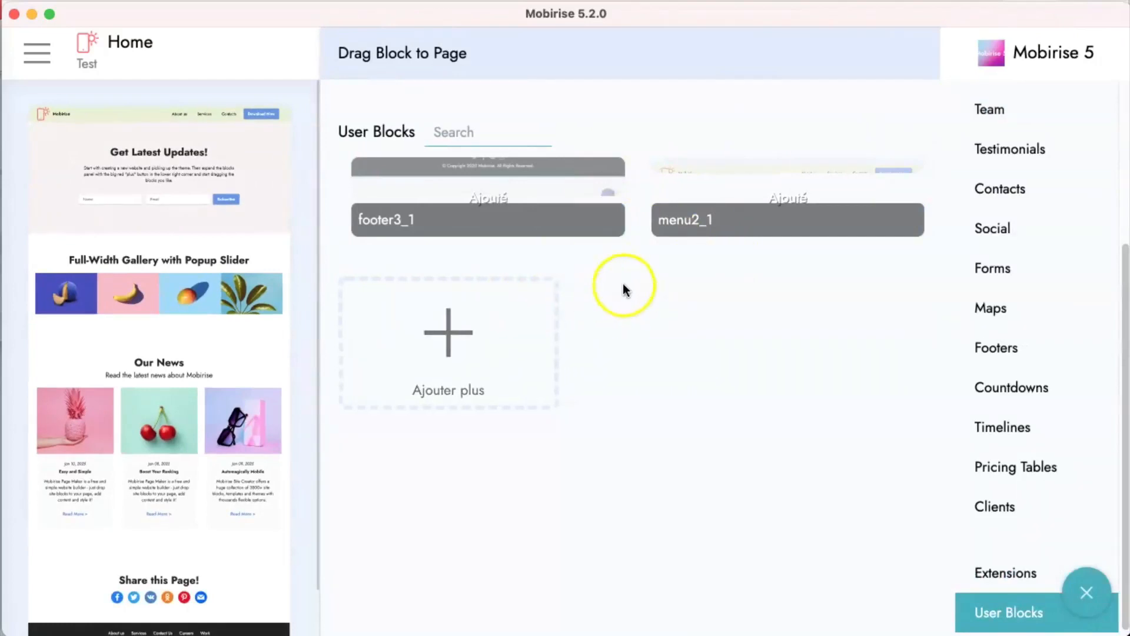
# - Rename the saved menu2_1 user block as "Menu-HAUT" and return to the Home page
pyautogui.moveTo(704, 169)
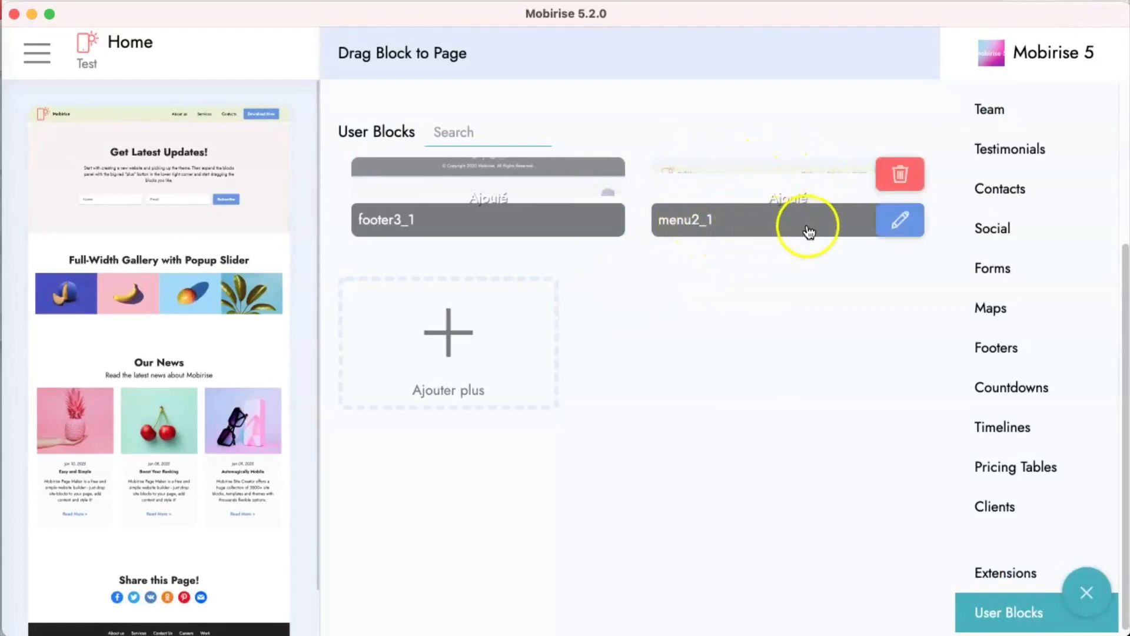
pyautogui.doubleClick(721, 221)
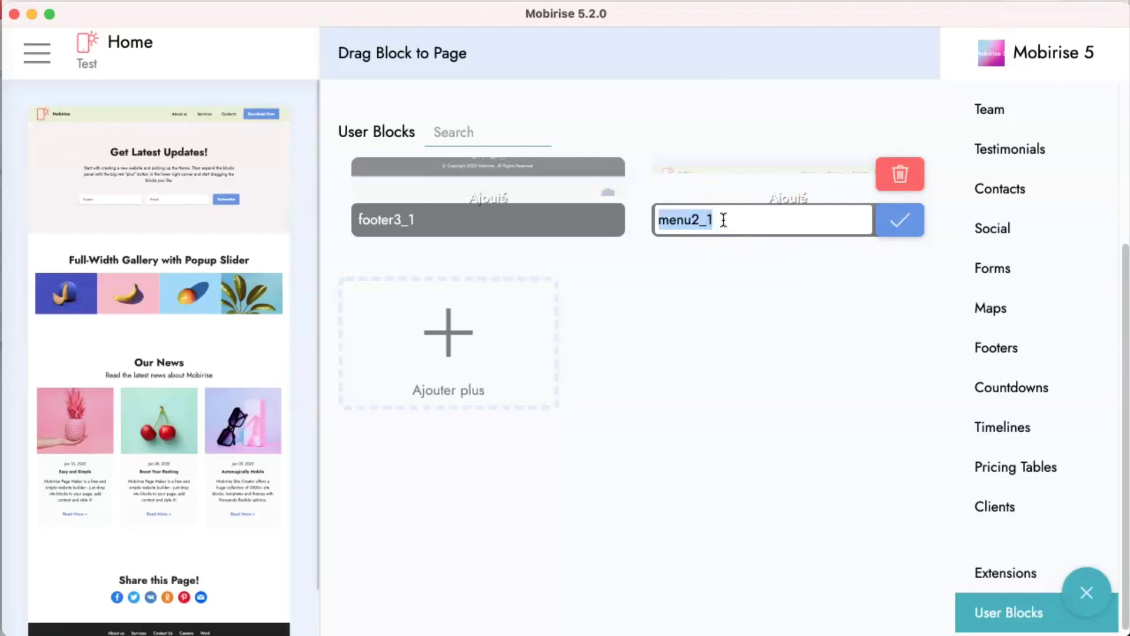
pyautogui.write('Menu-HAUT')
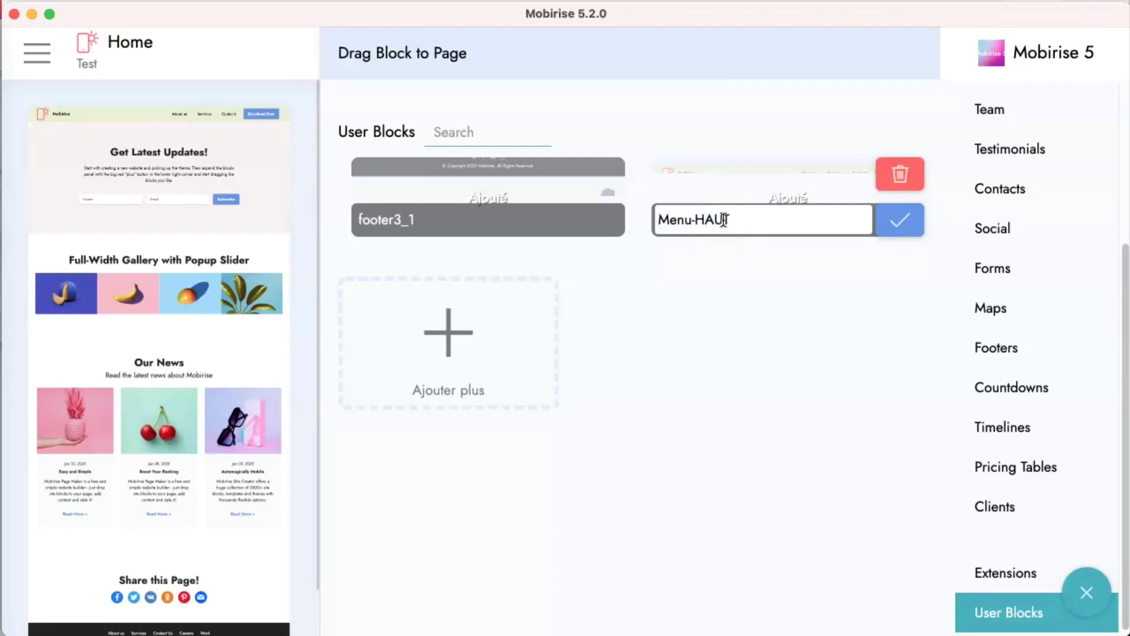
pyautogui.click(901, 220)
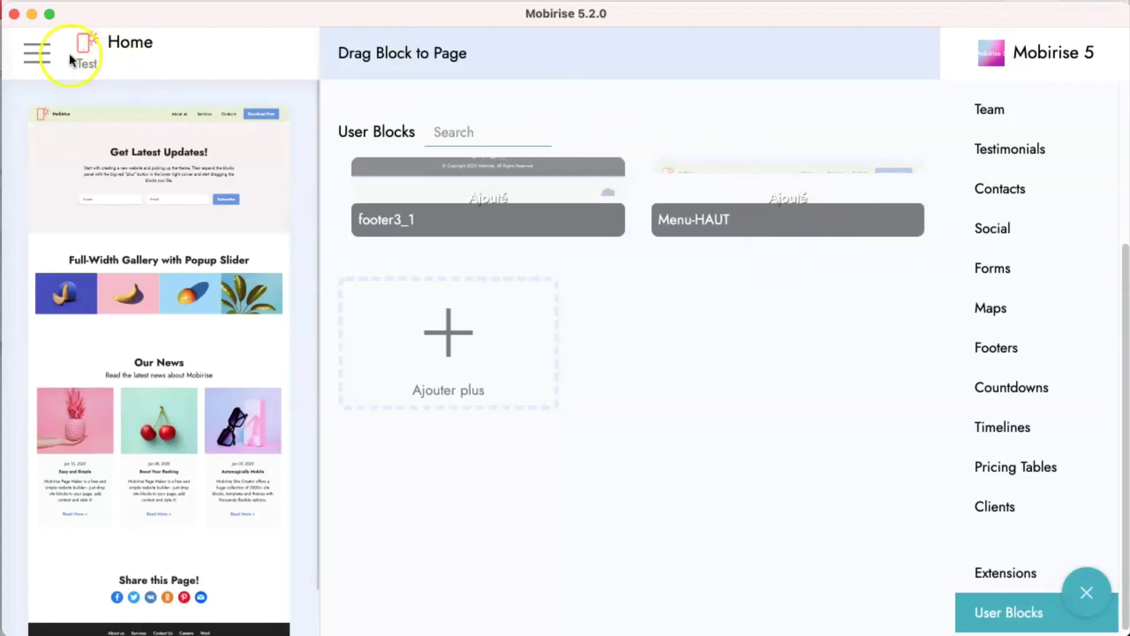
pyautogui.click(37, 54)
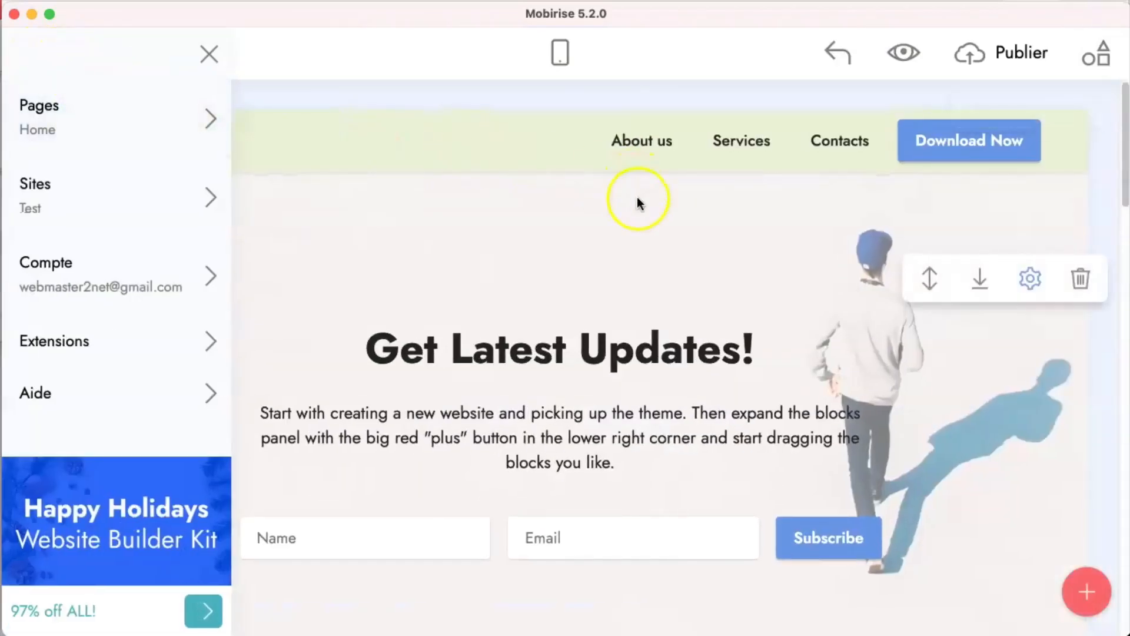
pyautogui.click(639, 201)
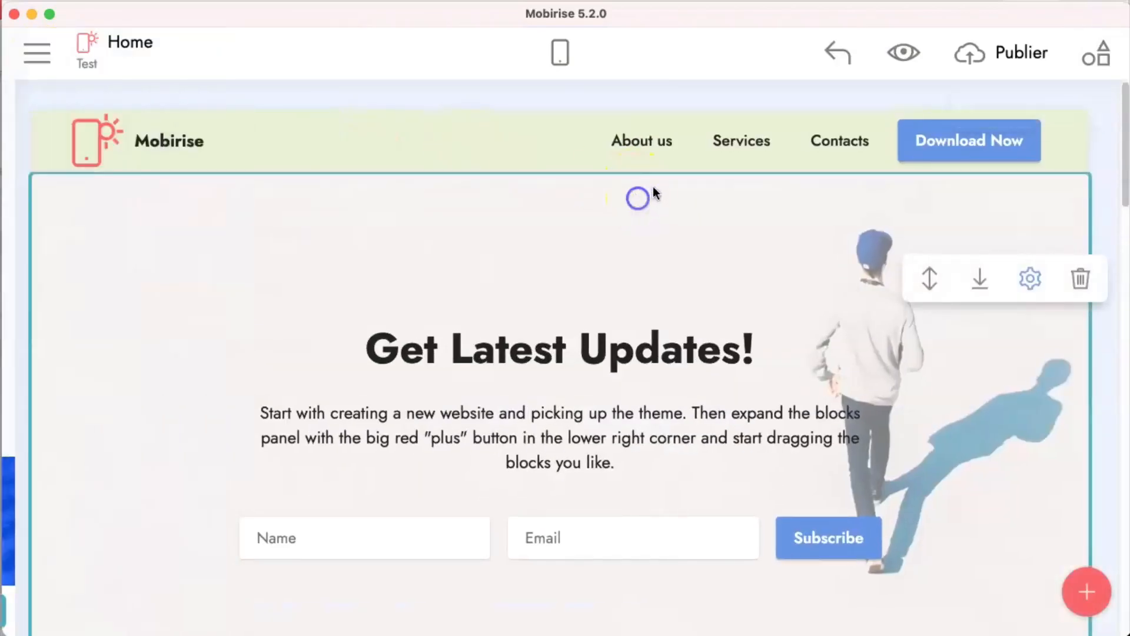
# - Rename the menu's "About us" item as "A Propos"
pyautogui.click(691, 145)
pyautogui.click(670, 138)
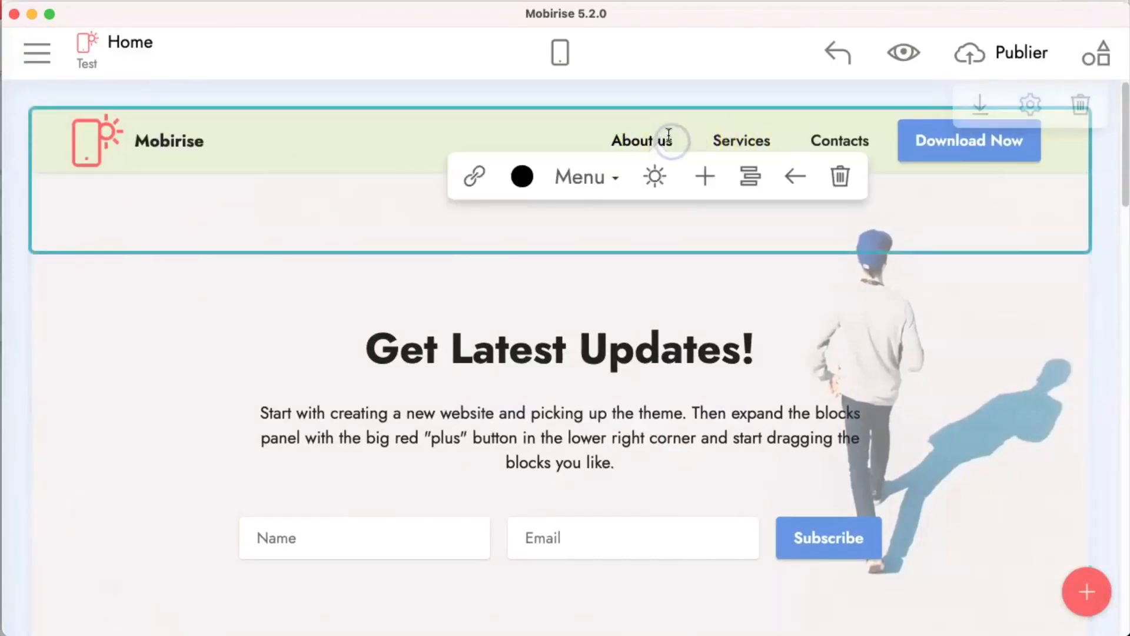
pyautogui.click(672, 140)
pyautogui.click(656, 140)
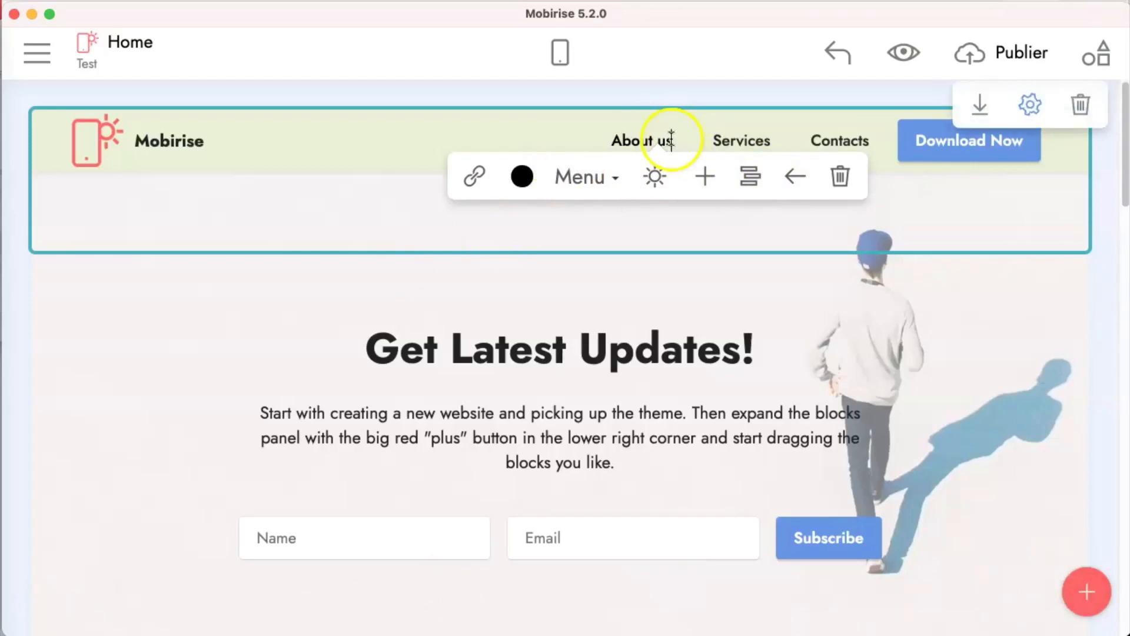
pyautogui.moveTo(675, 141); pyautogui.dragTo(612, 141)
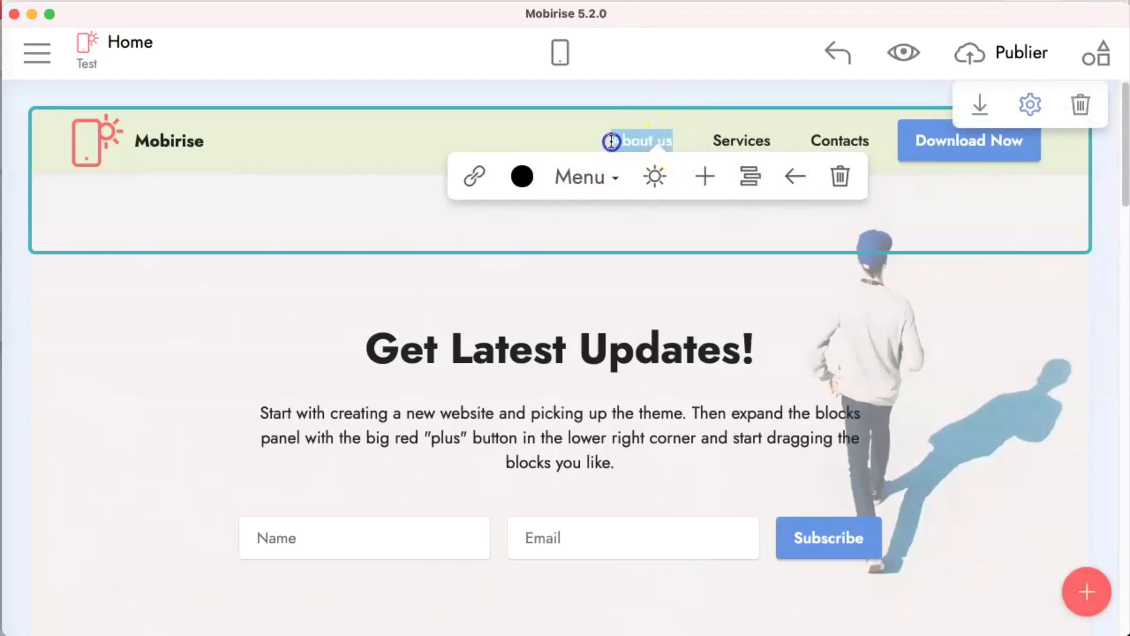
pyautogui.write('A ')
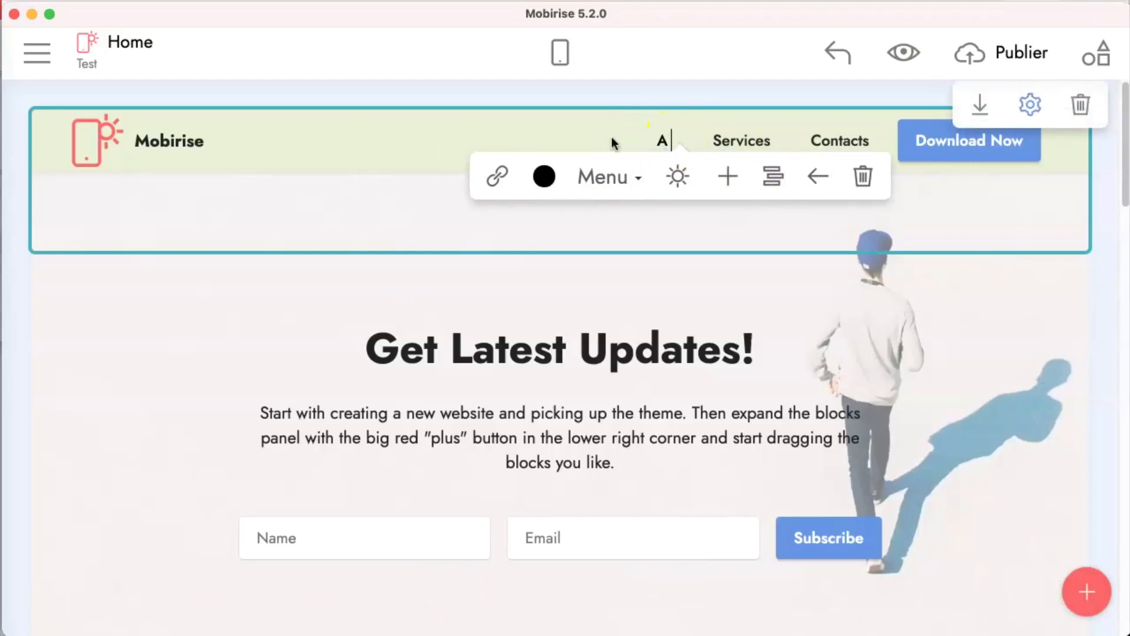
pyautogui.write('Propo')
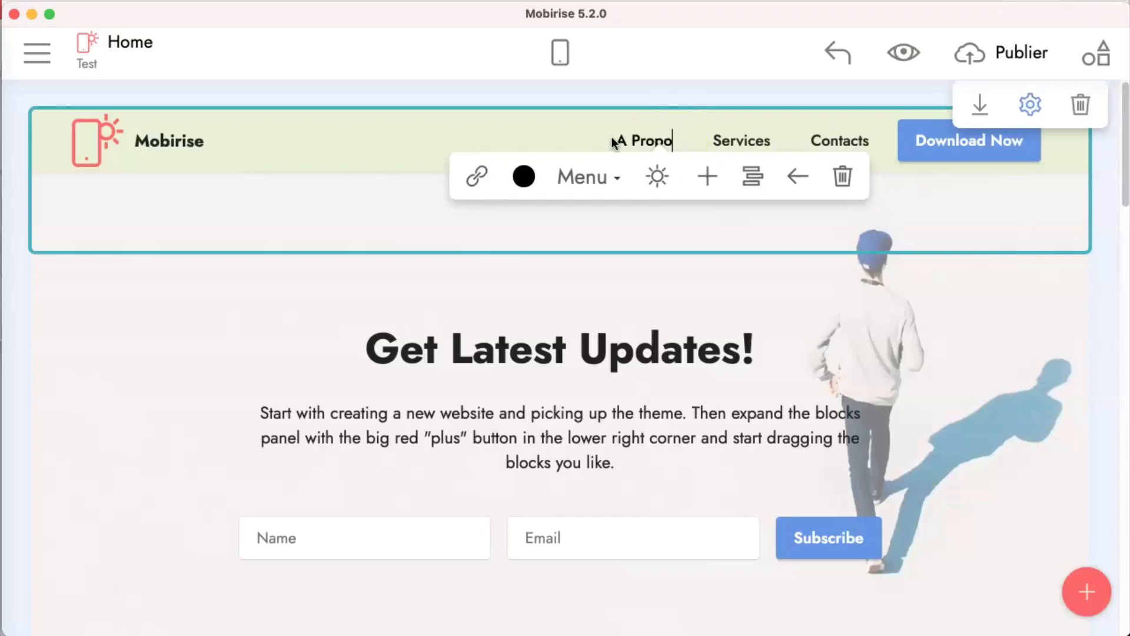
pyautogui.write('s')
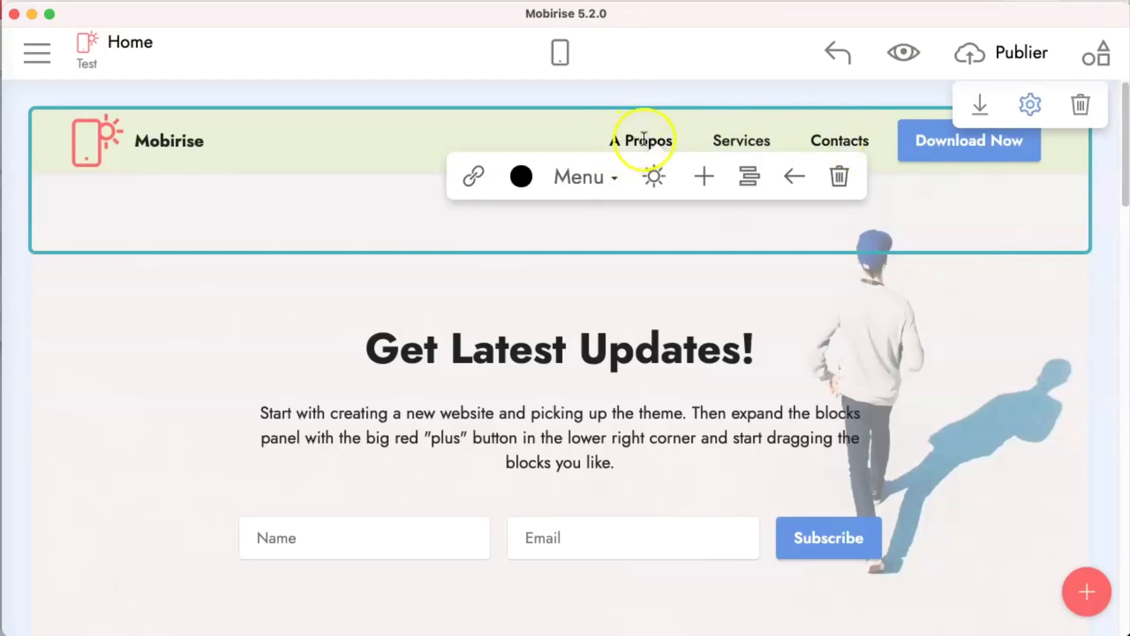
# - Set the menu items' text color to the red swatch of the site palette
pyautogui.moveTo(672, 140); pyautogui.dragTo(616, 142)
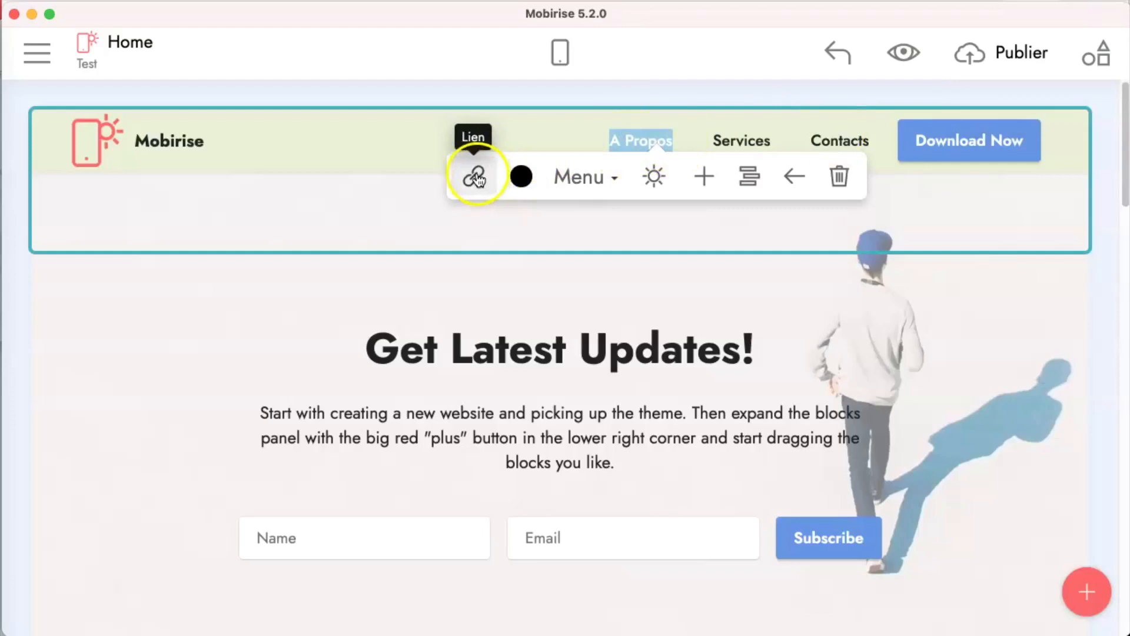
pyautogui.click(524, 179)
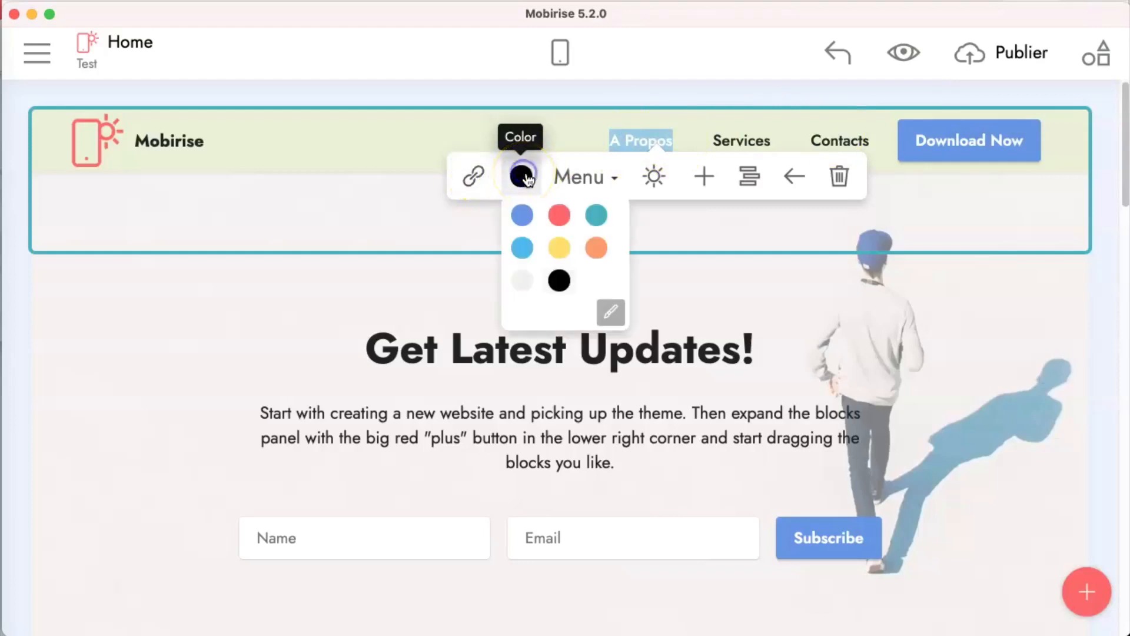
pyautogui.click(558, 216)
pyautogui.click(599, 232)
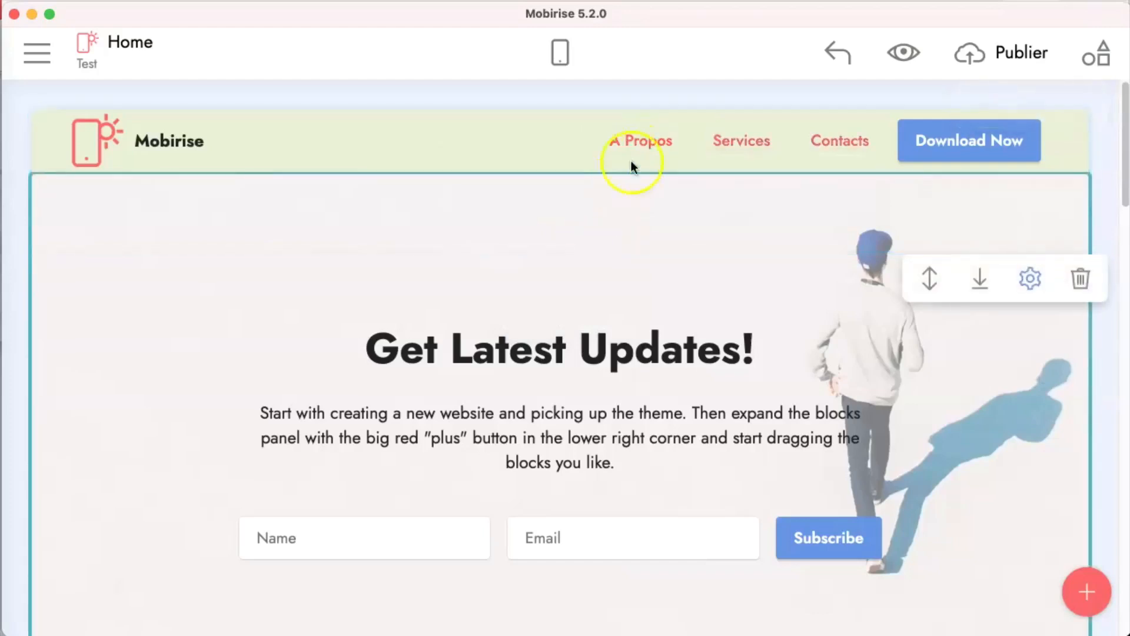
# - Review the Site Styles colors and fonts reached from the A Propos item's color palette, and examine its available font styles
pyautogui.click(673, 142)
pyautogui.click(521, 176)
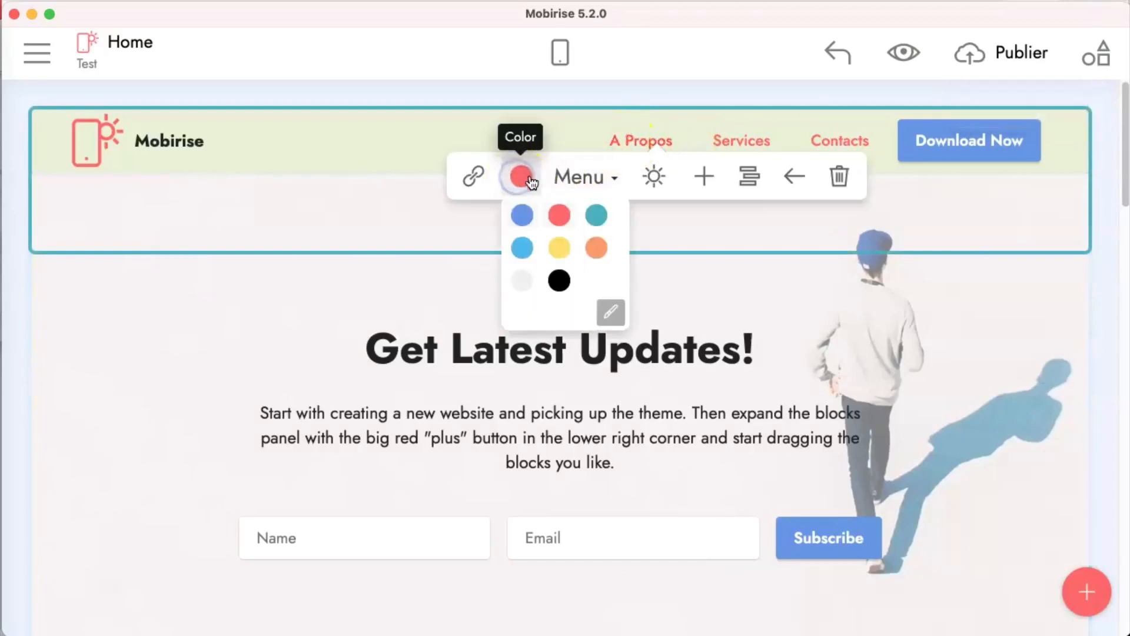
pyautogui.click(611, 309)
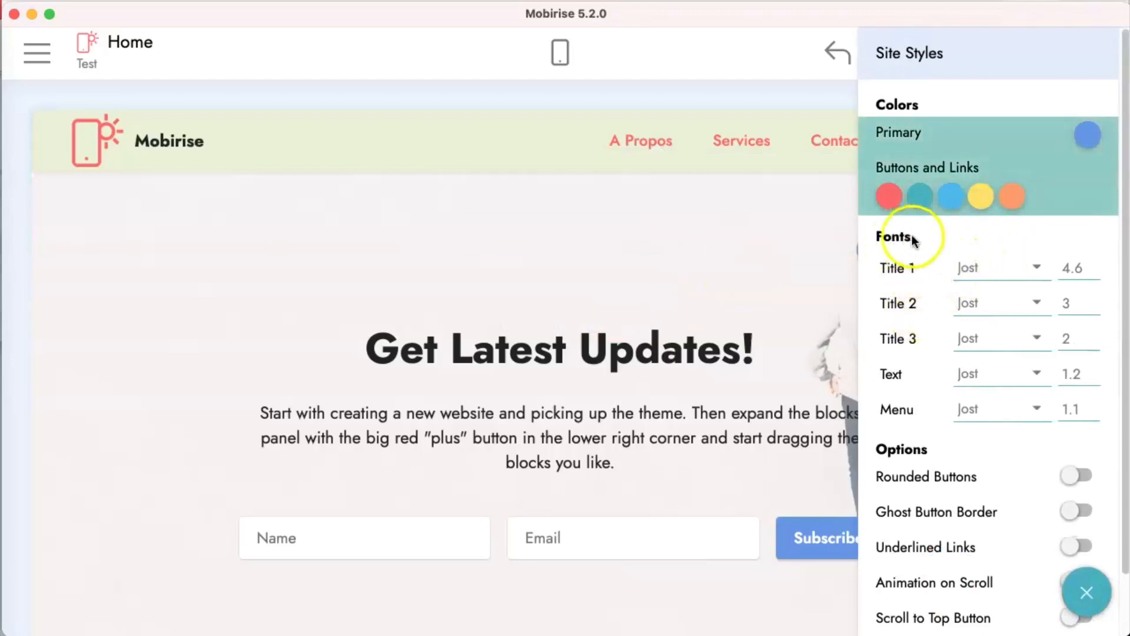
pyautogui.scroll(-2, 957, 418)
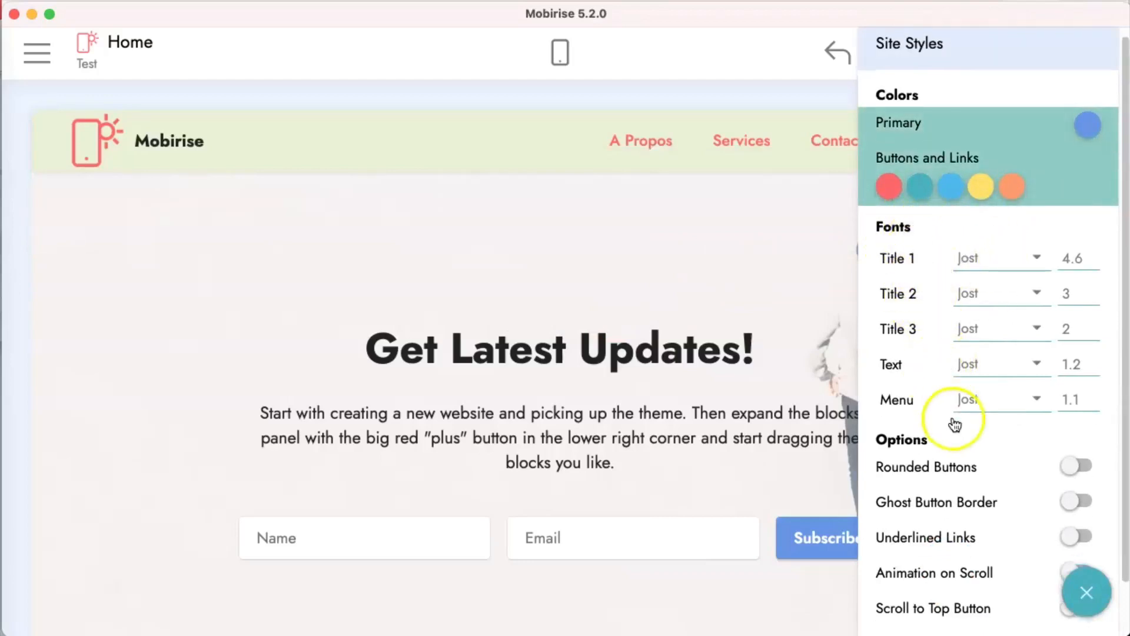
pyautogui.scroll(2, 941, 384)
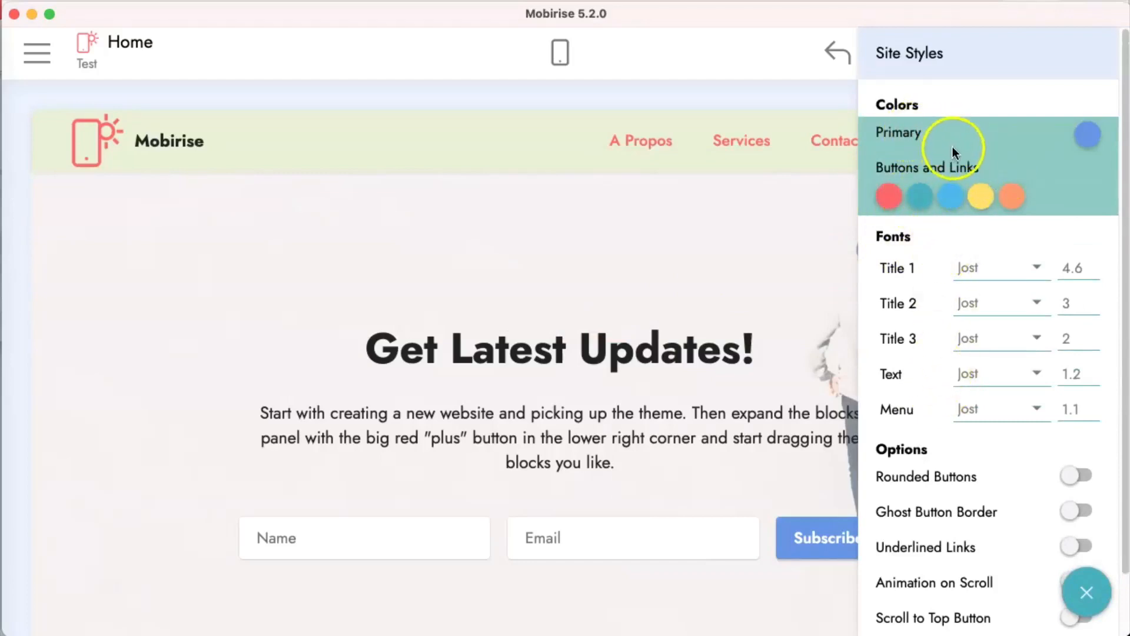
pyautogui.click(724, 209)
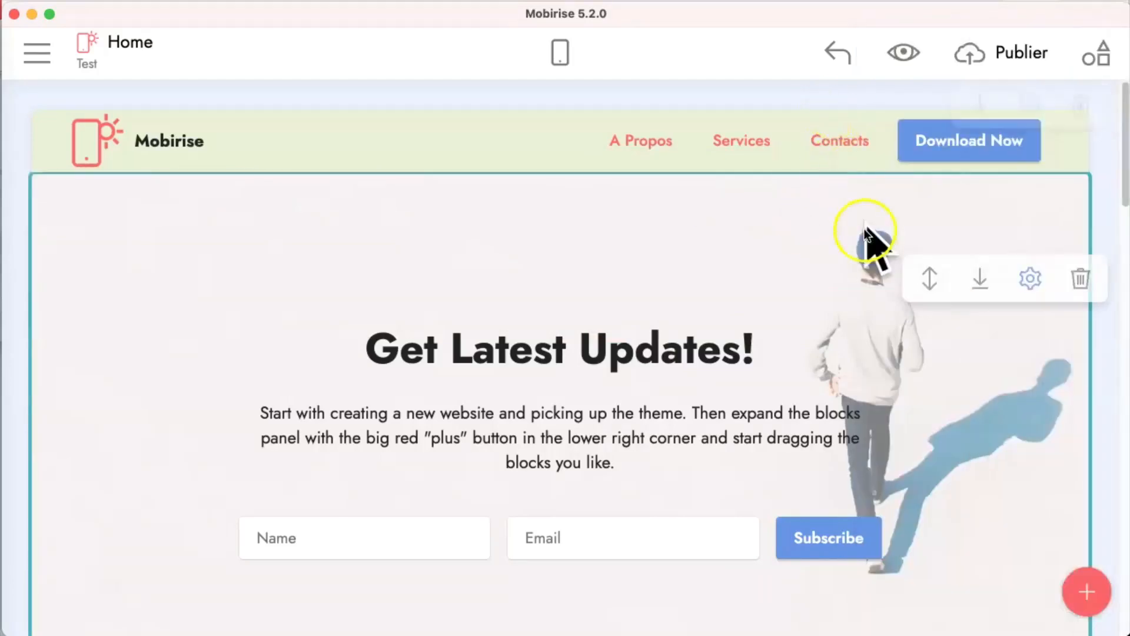
pyautogui.click(671, 140)
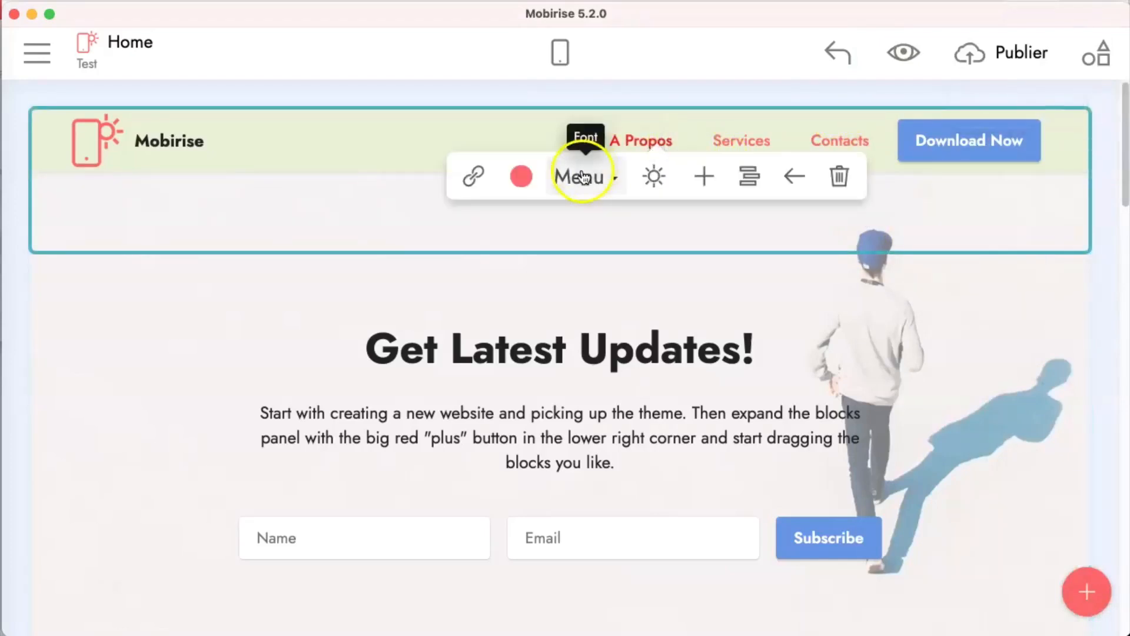
pyautogui.click(614, 177)
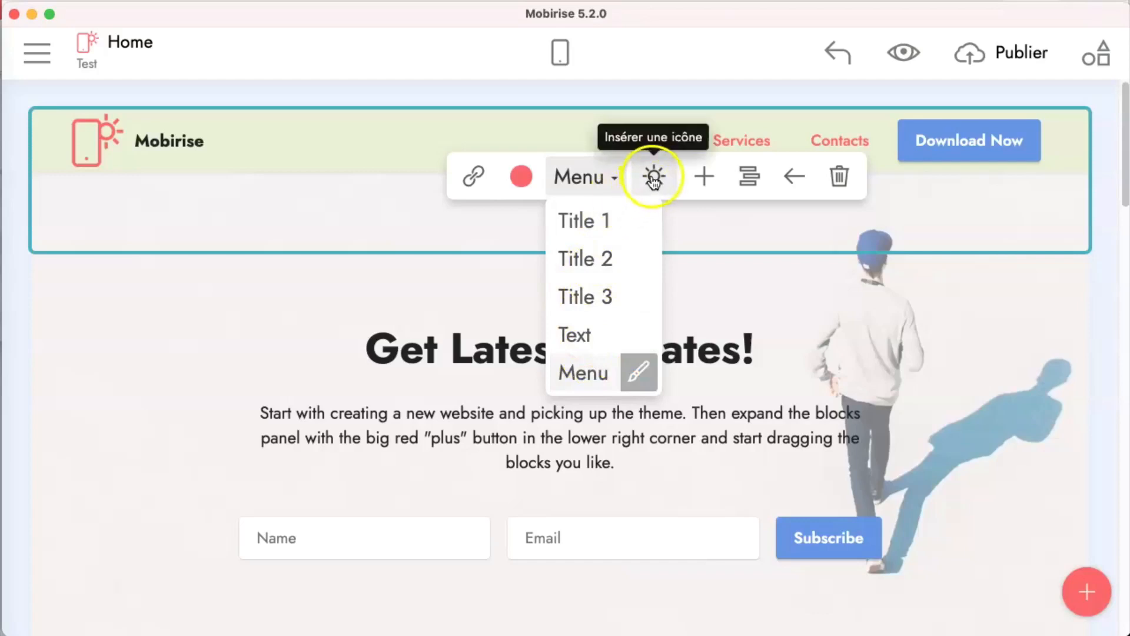
pyautogui.click(718, 245)
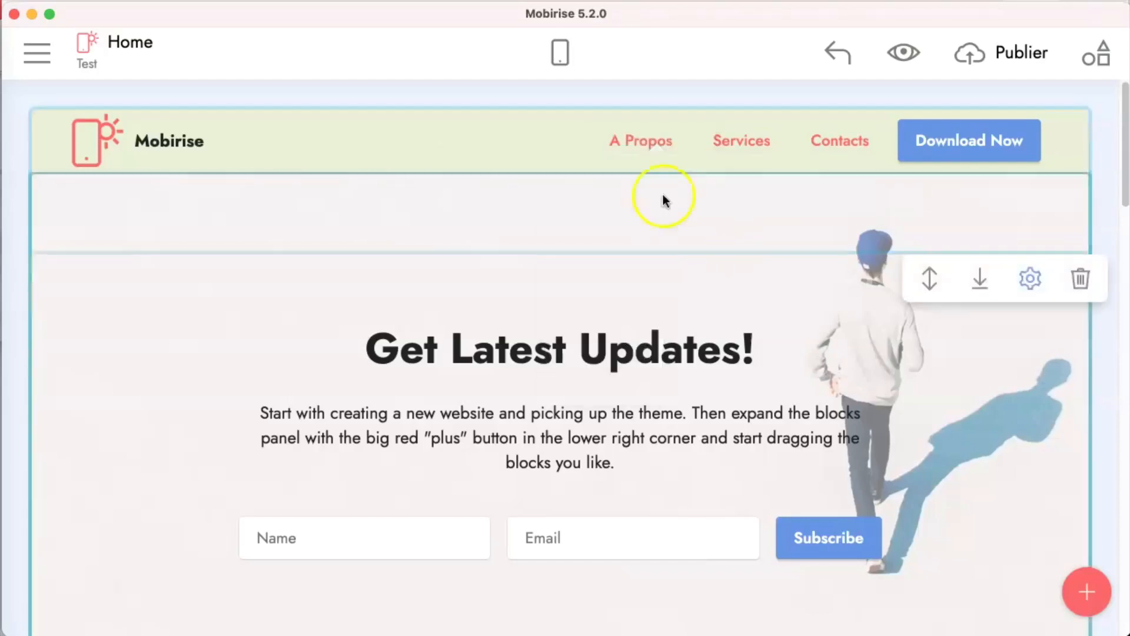
# - Insert the Android icon from the Mobirise 2 set in the A Propos menu item
pyautogui.click(647, 146)
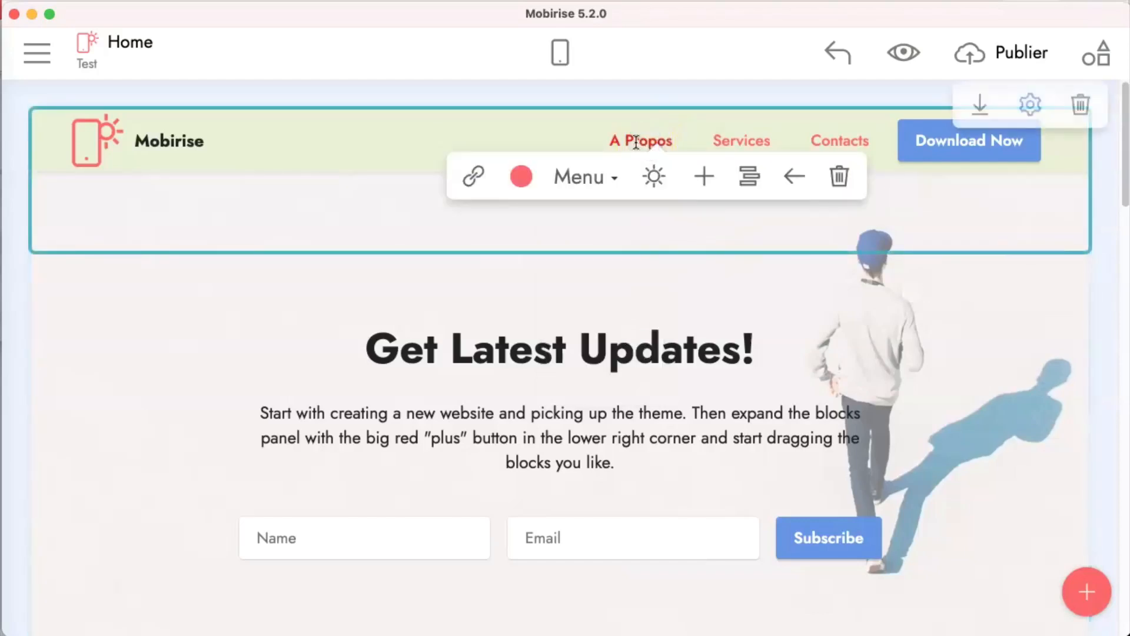
pyautogui.click(653, 176)
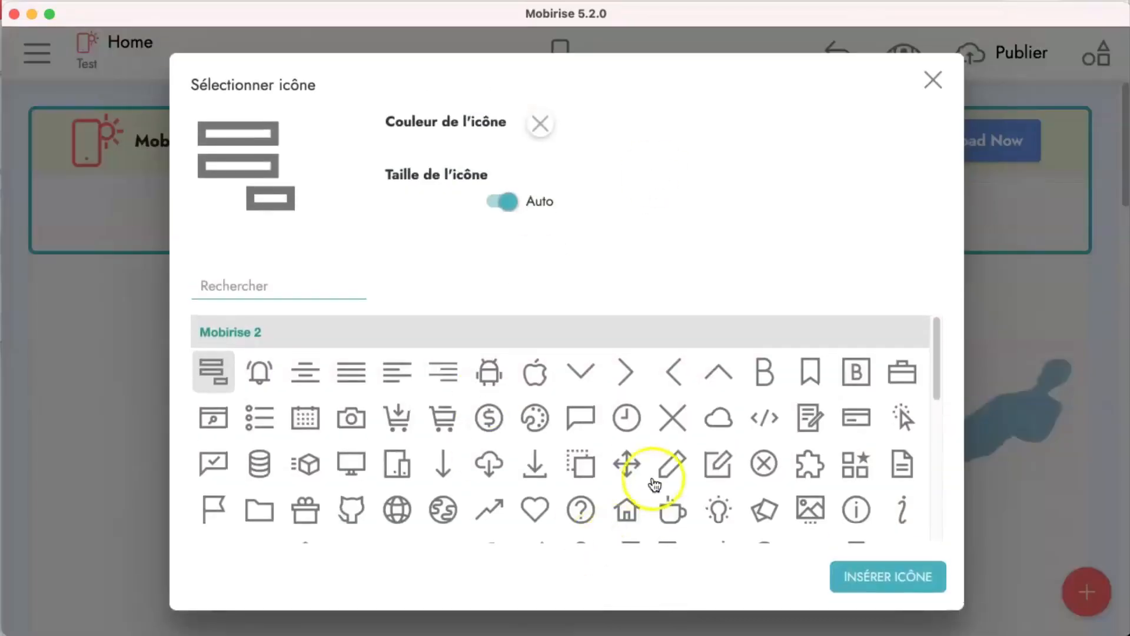
pyautogui.scroll(-2, 645, 477)
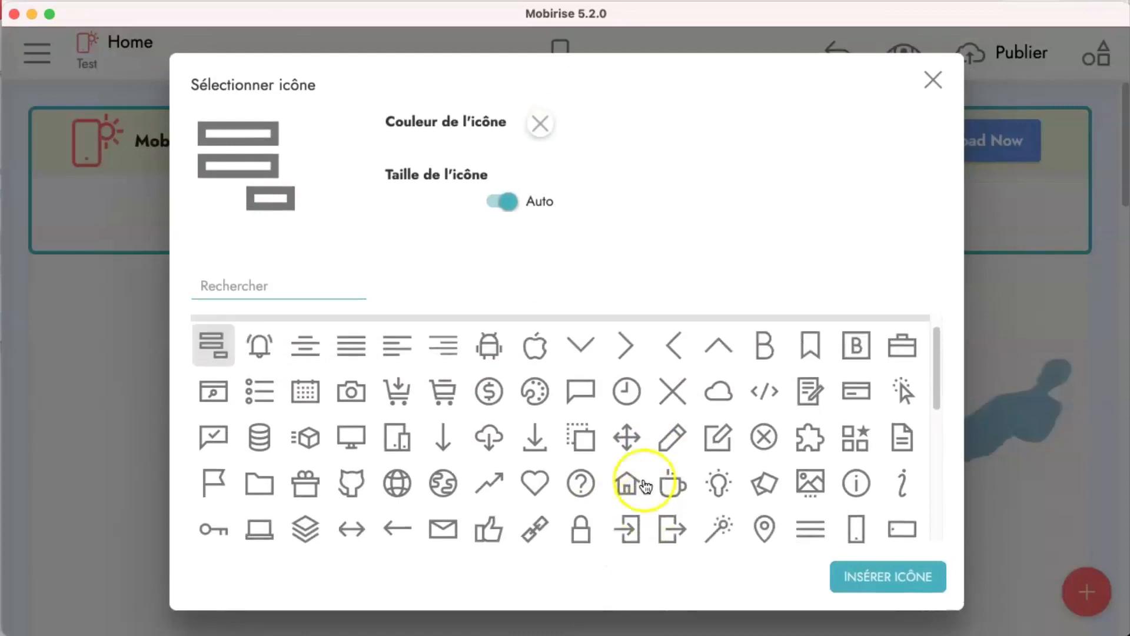
pyautogui.scroll(2, 589, 447)
pyautogui.click(490, 373)
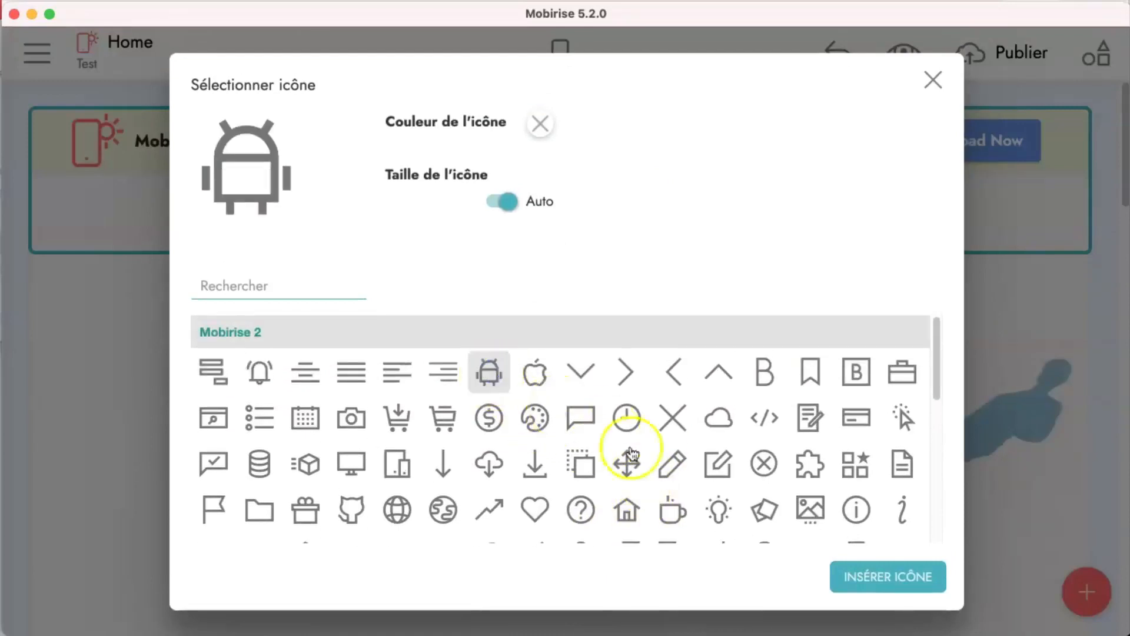
pyautogui.click(897, 579)
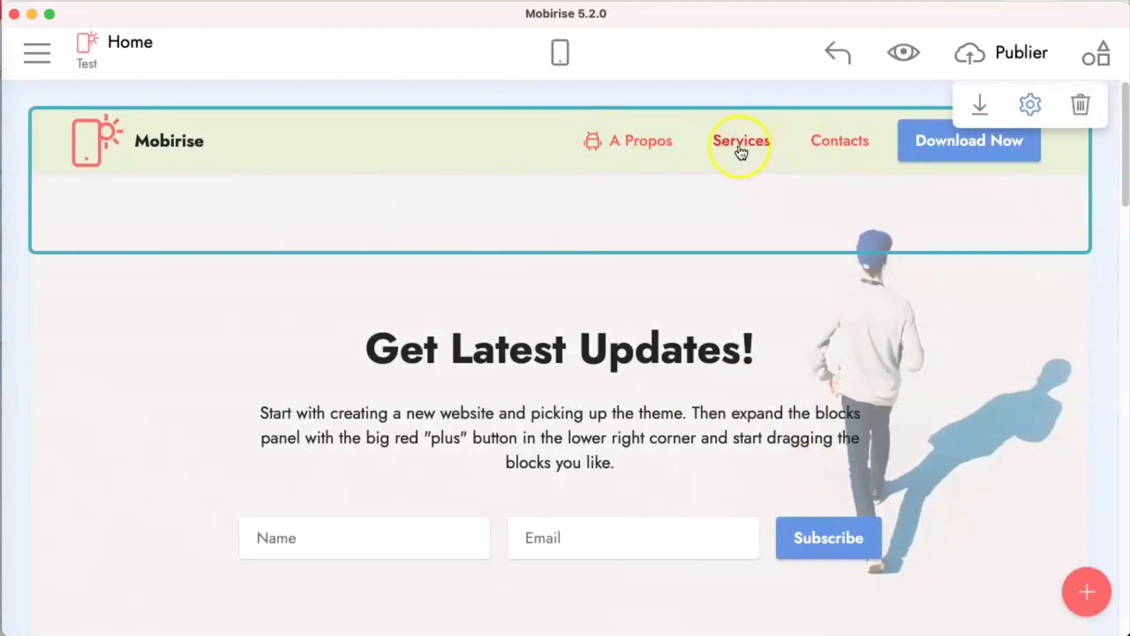
# - Add another menu item from A Propos and delete the duplicate
pyautogui.click(666, 143)
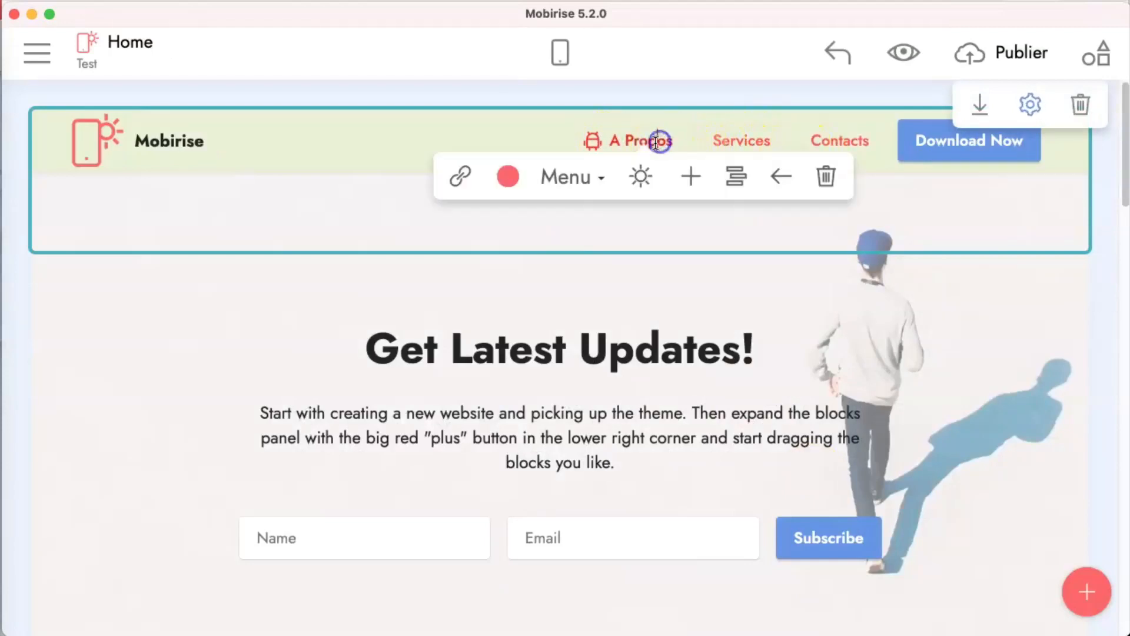
pyautogui.click(691, 176)
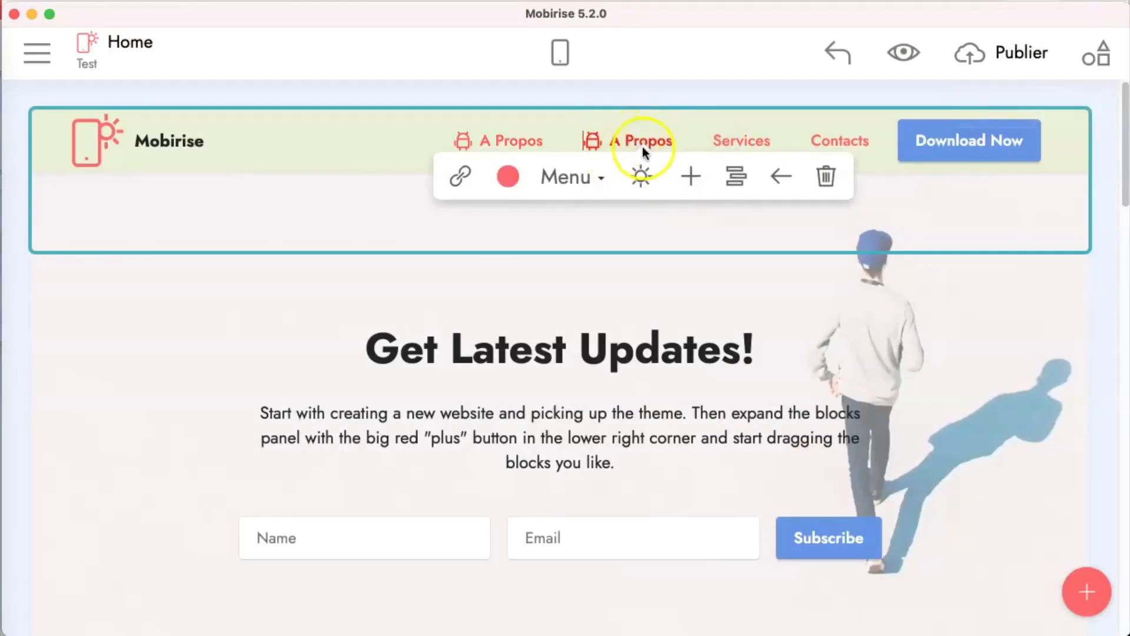
pyautogui.click(826, 177)
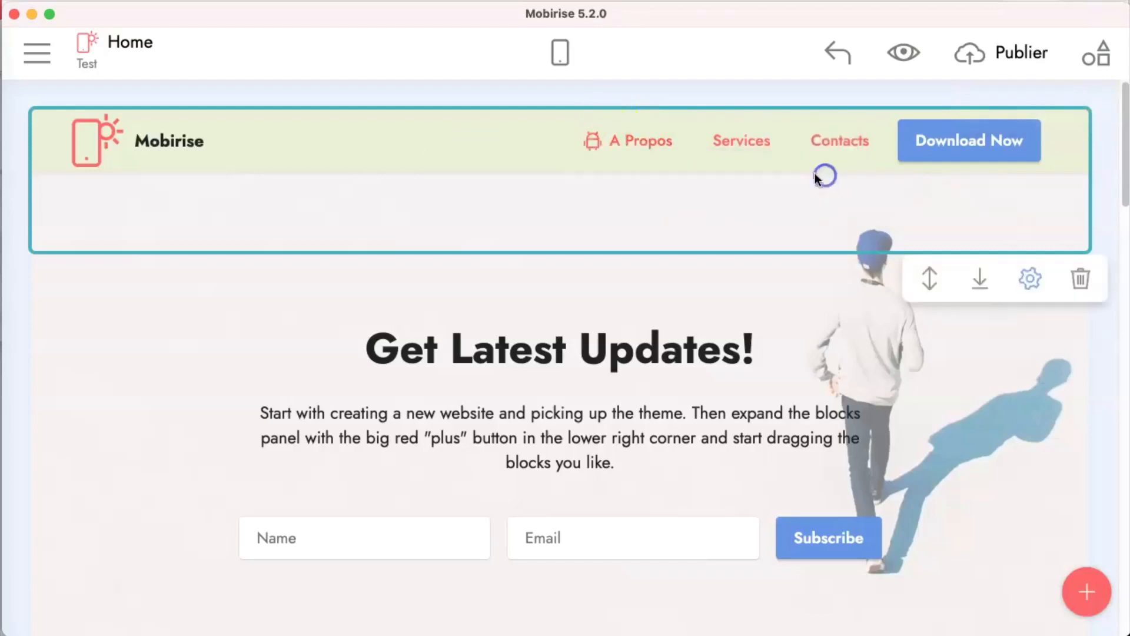
# - Add a submenu item under A Propos and name it "Qui suis-je ?"
pyautogui.click(643, 141)
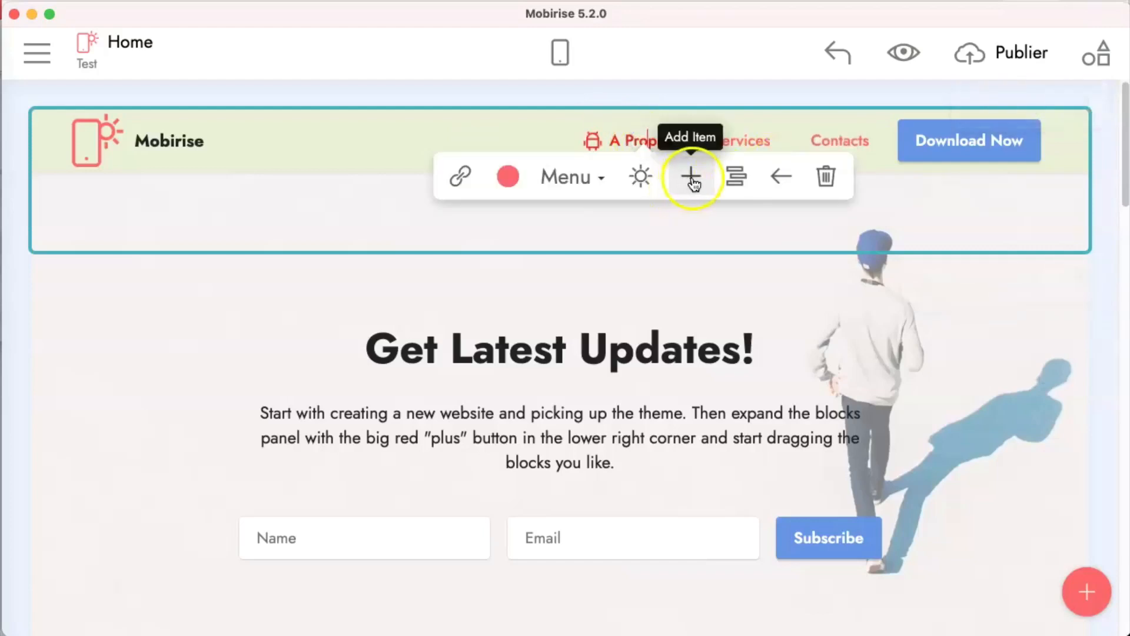
pyautogui.click(739, 183)
pyautogui.click(651, 184)
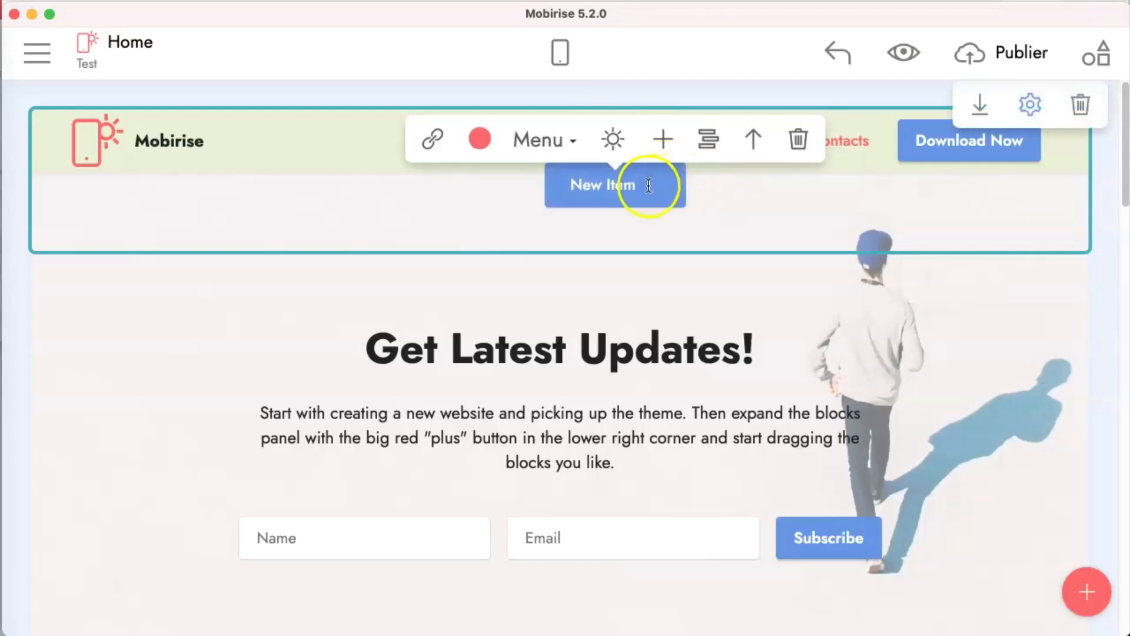
pyautogui.click(576, 185)
pyautogui.write('Qui suis-')
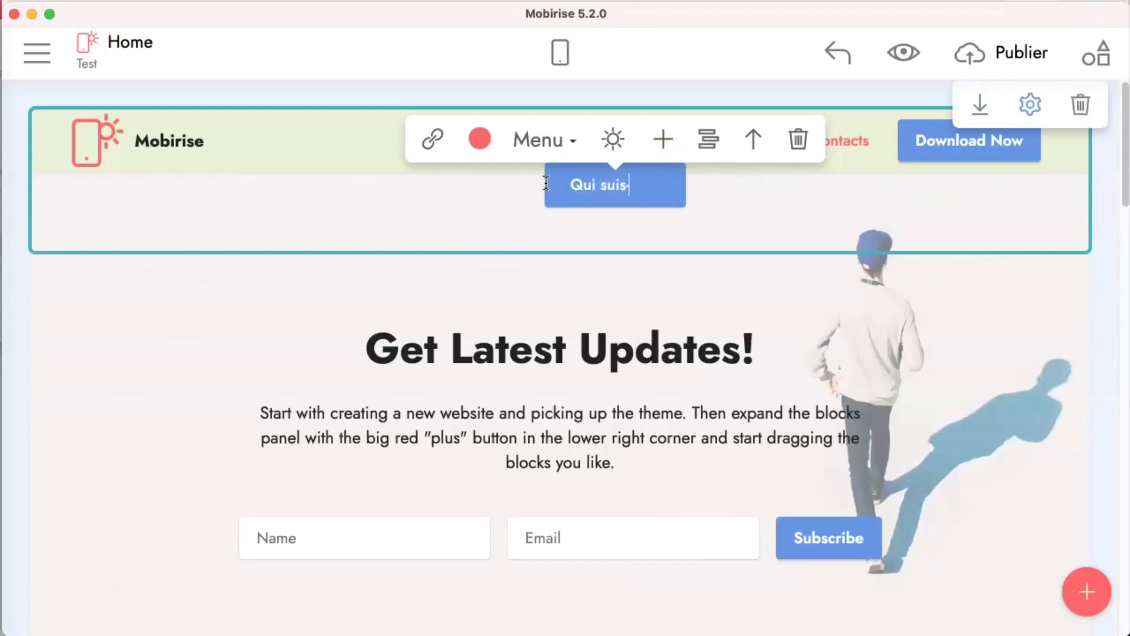
pyautogui.press('Return')
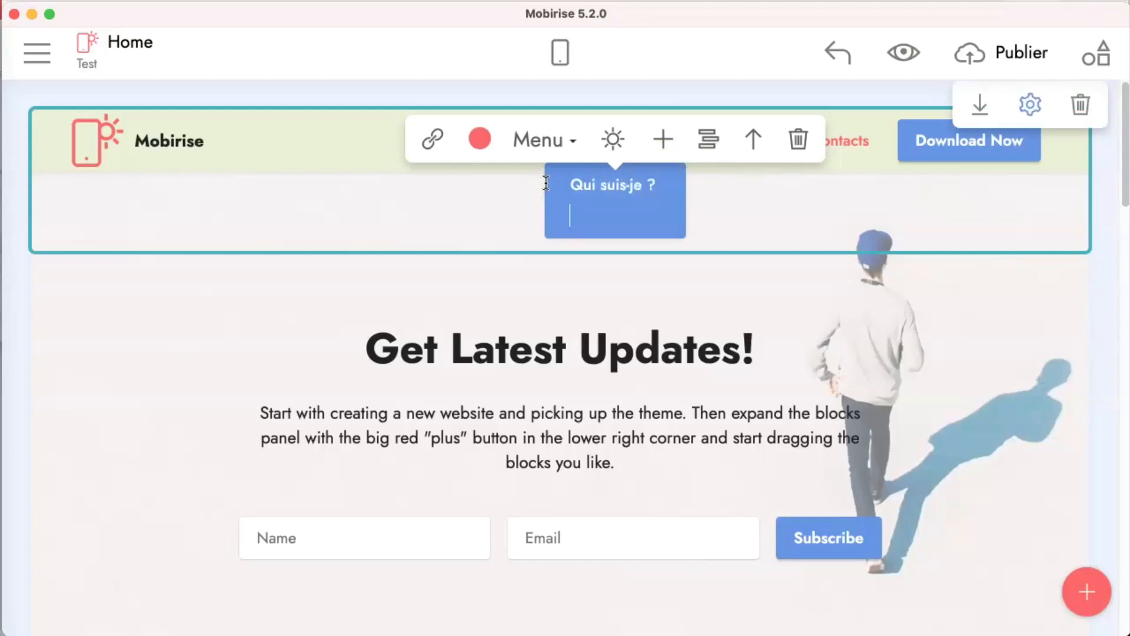
pyautogui.click(470, 227)
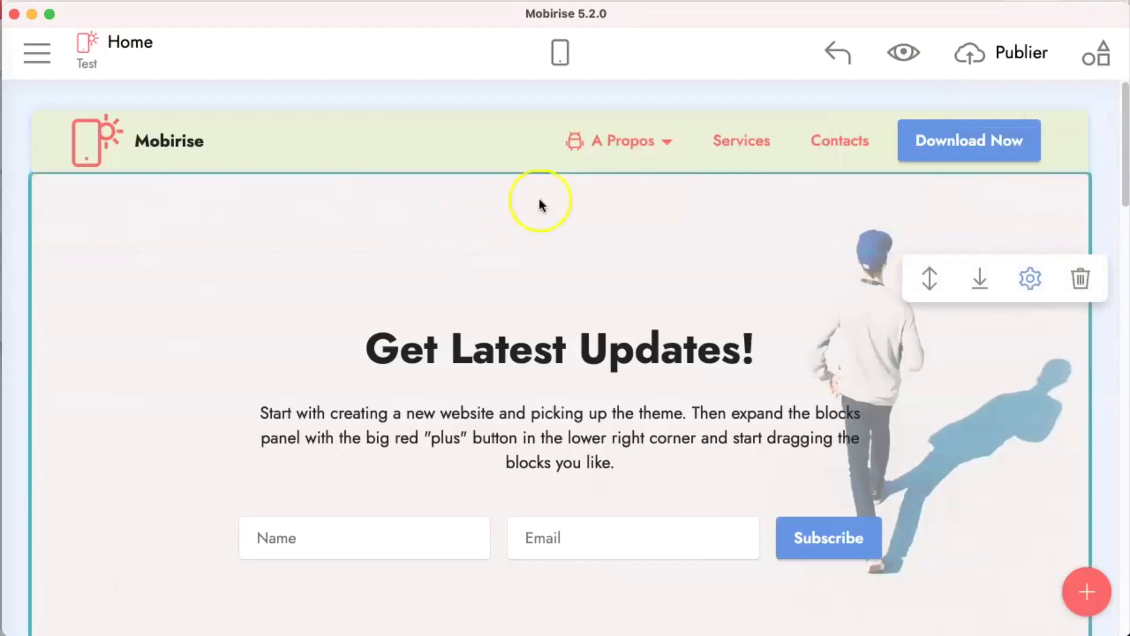
# - Cycle the A Propos item through the menu positions until it is back before Services
pyautogui.click(667, 143)
pyautogui.click(665, 139)
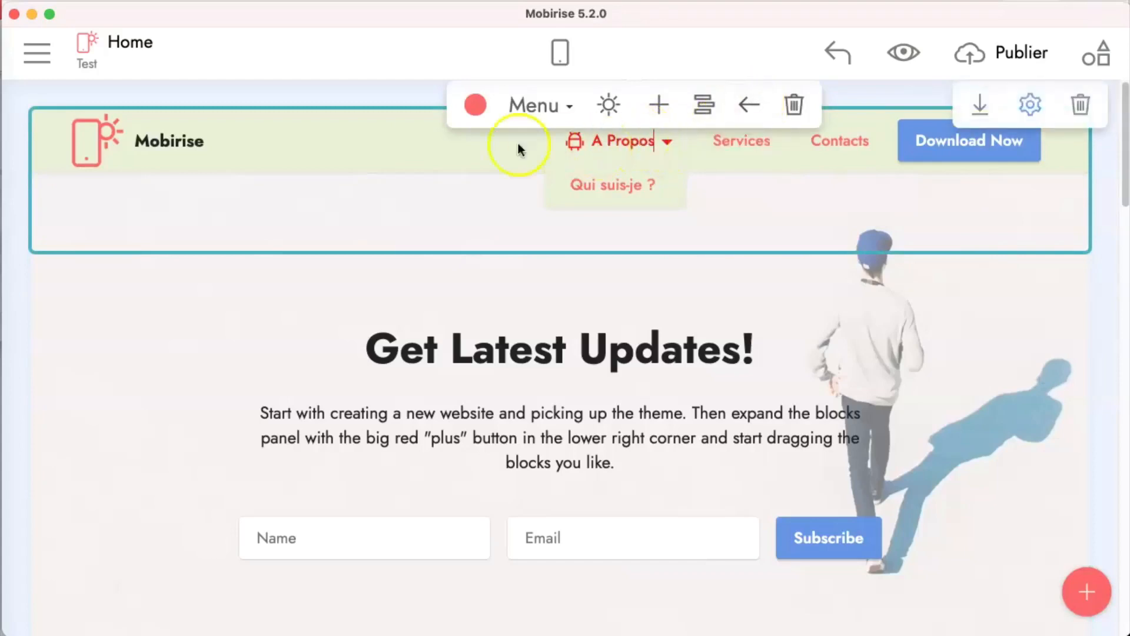
pyautogui.click(749, 104)
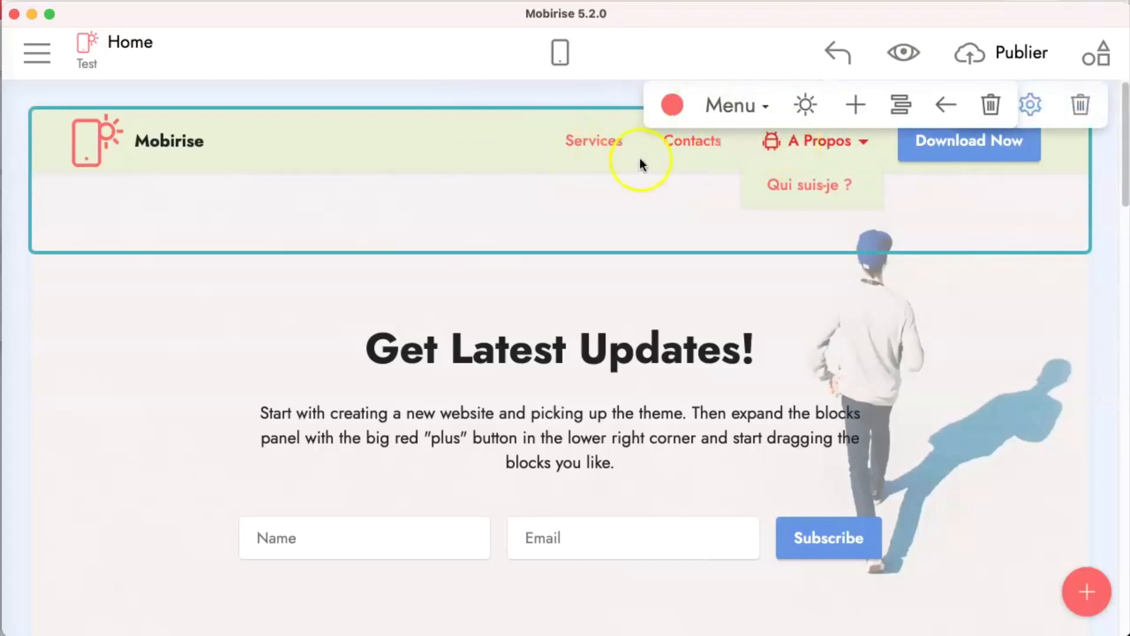
pyautogui.click(946, 104)
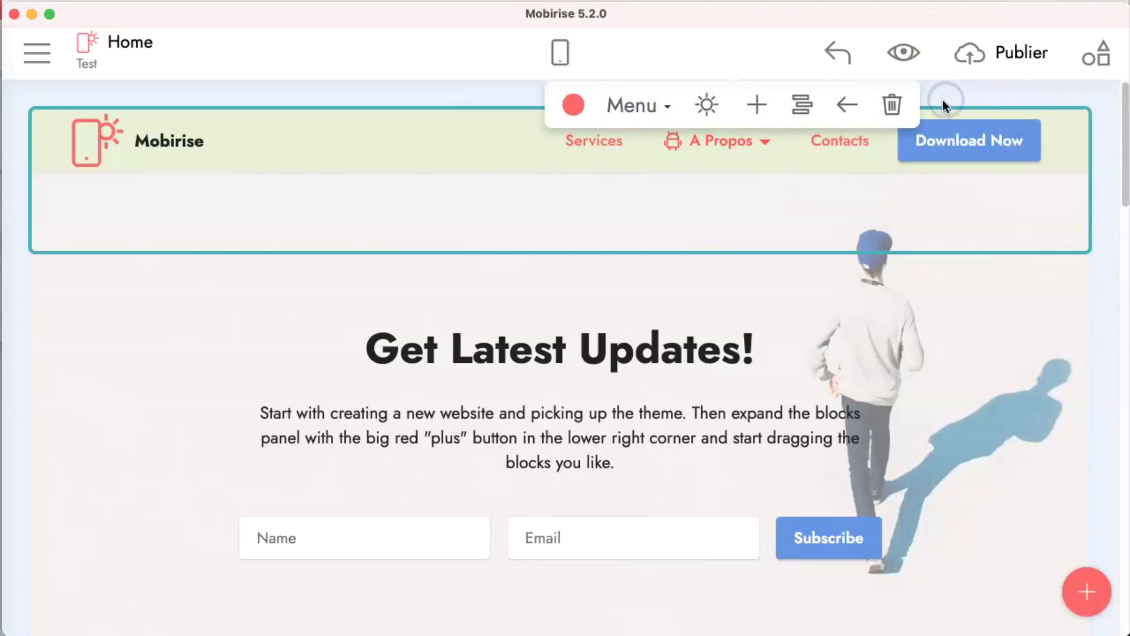
pyautogui.click(845, 104)
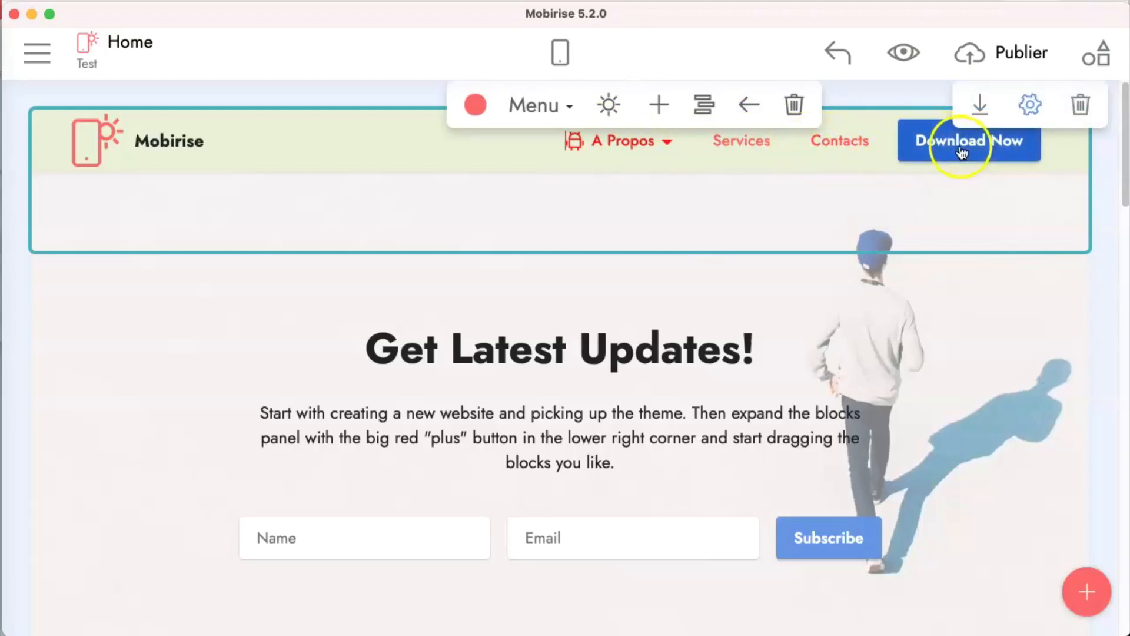
# - Hide the Download Now button in the menu block's parameters
pyautogui.click(1031, 106)
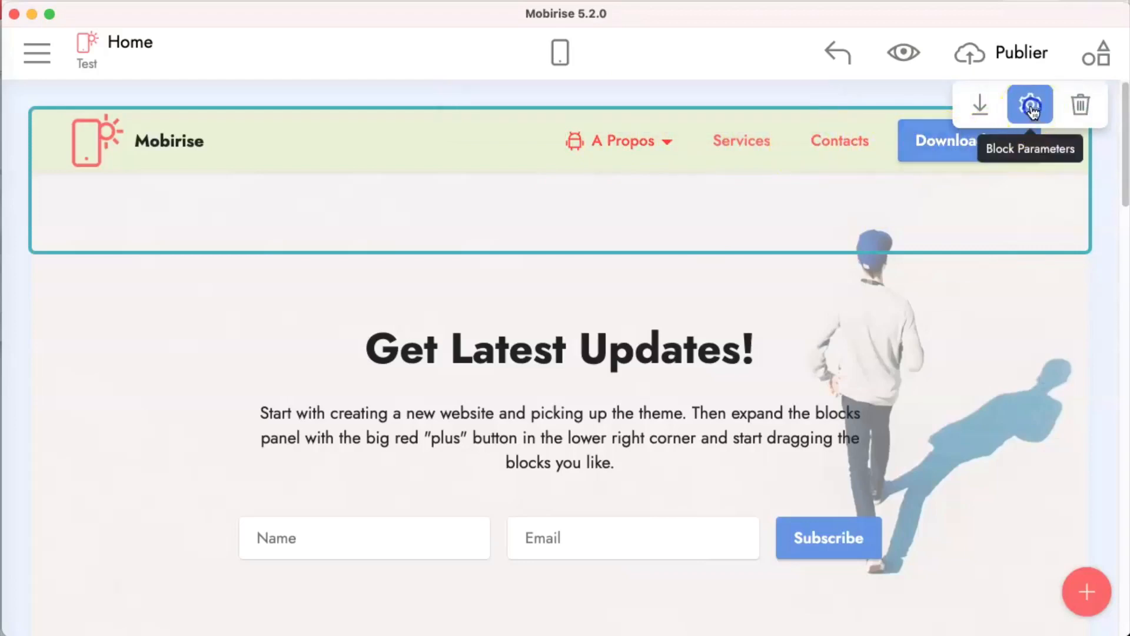
pyautogui.click(1020, 402)
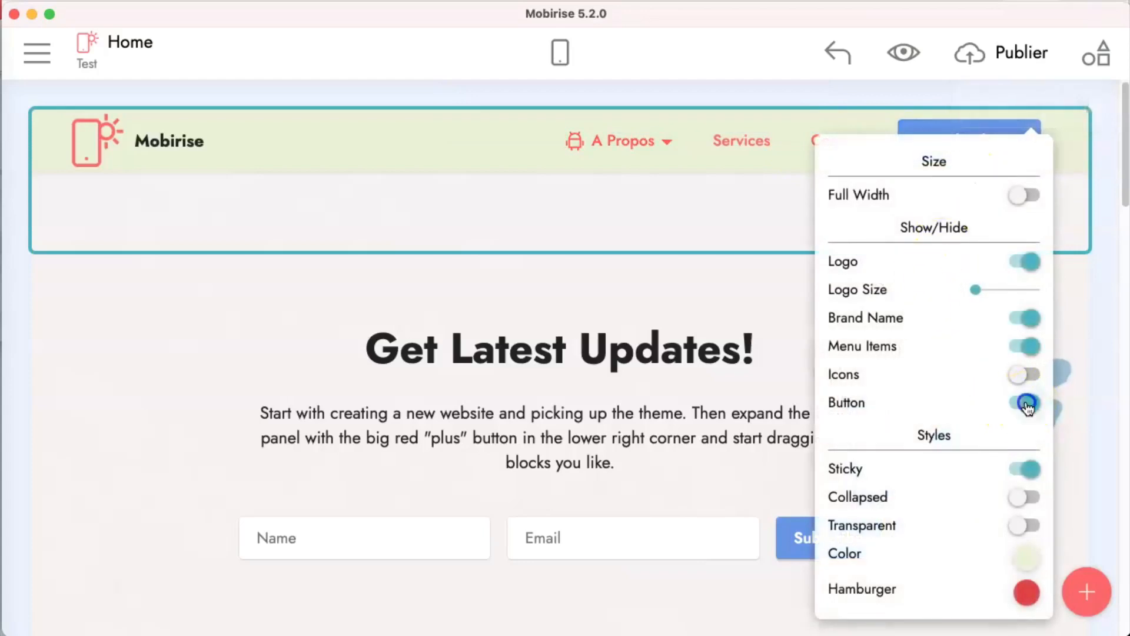
pyautogui.click(756, 323)
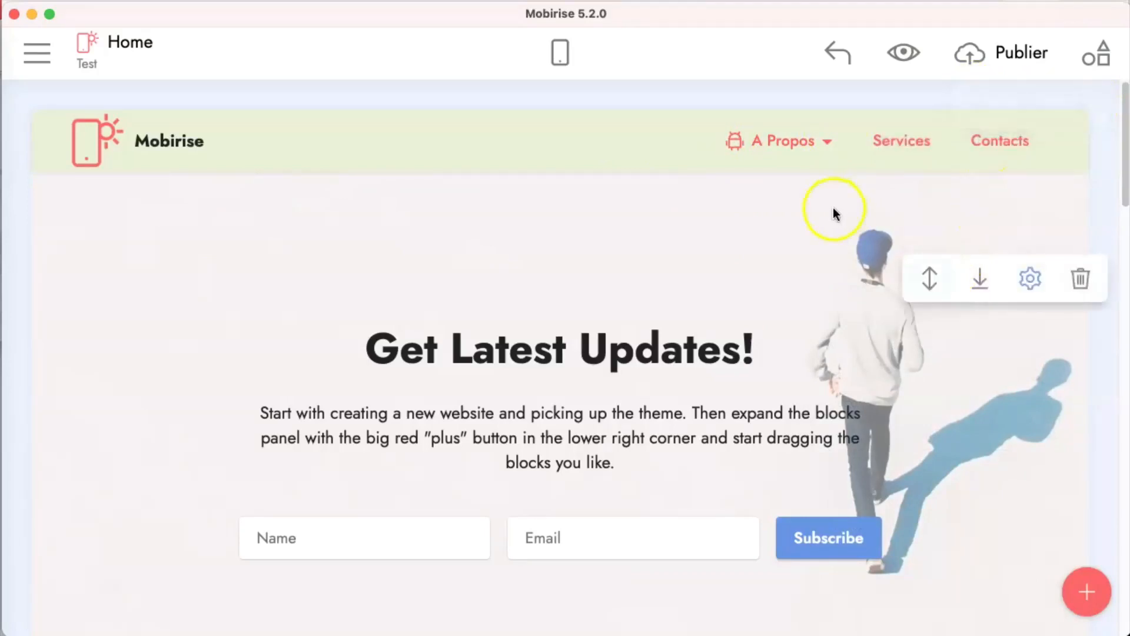
# - Examine the Get Latest Updates block and the gallery block below it, including their move and save-to-user-blocks controls
pyautogui.scroll(-3, 750, 228)
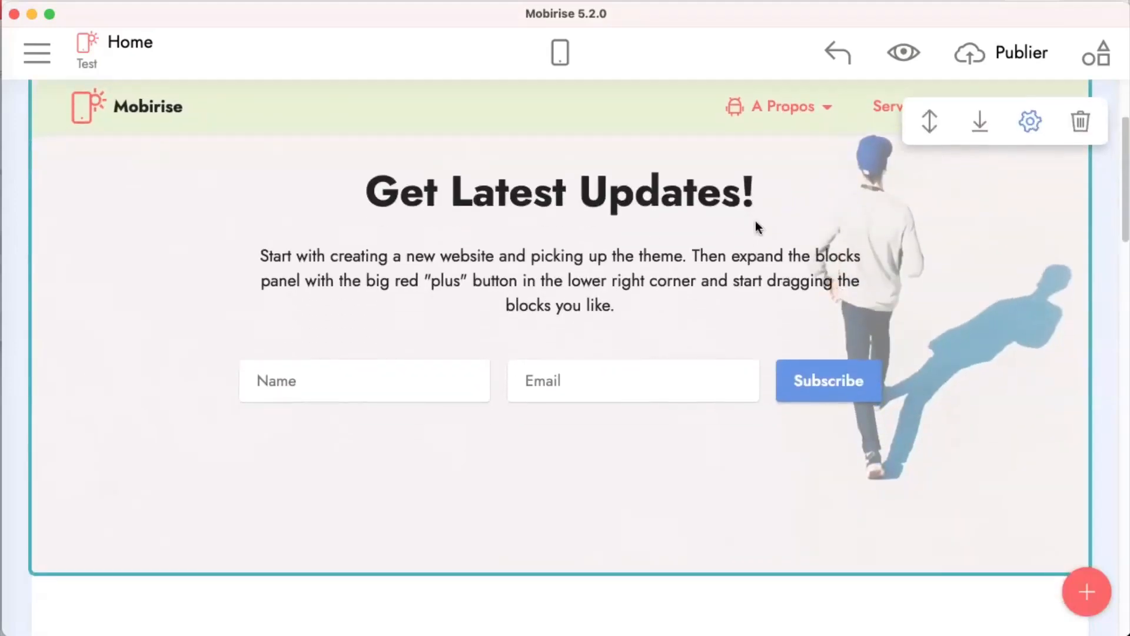
pyautogui.scroll(2, 758, 224)
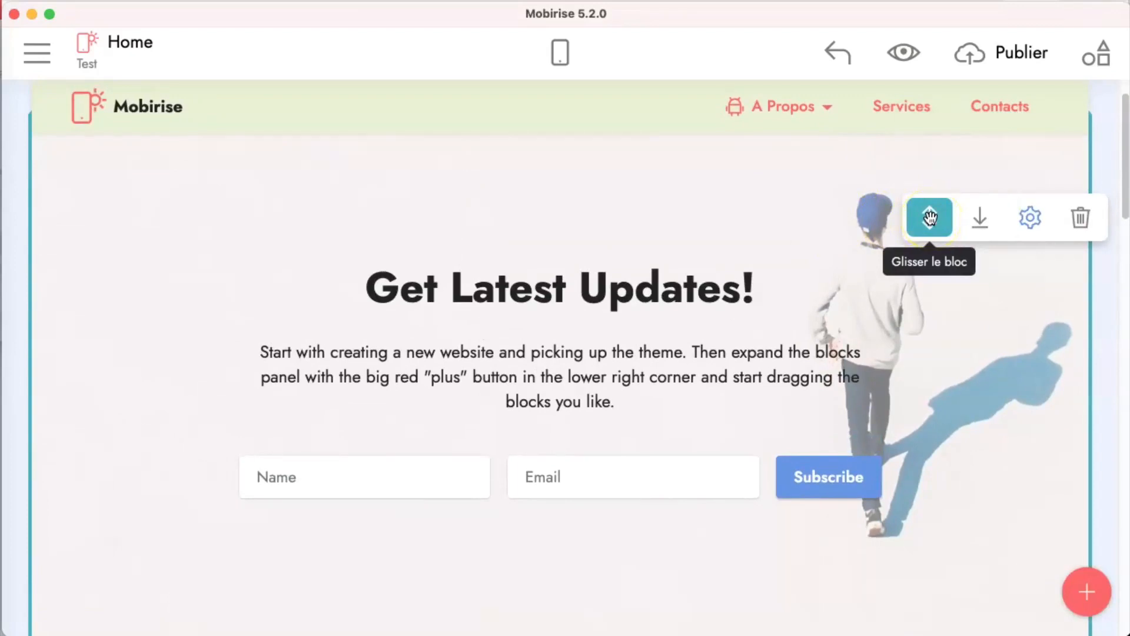
pyautogui.scroll(-7, 815, 295)
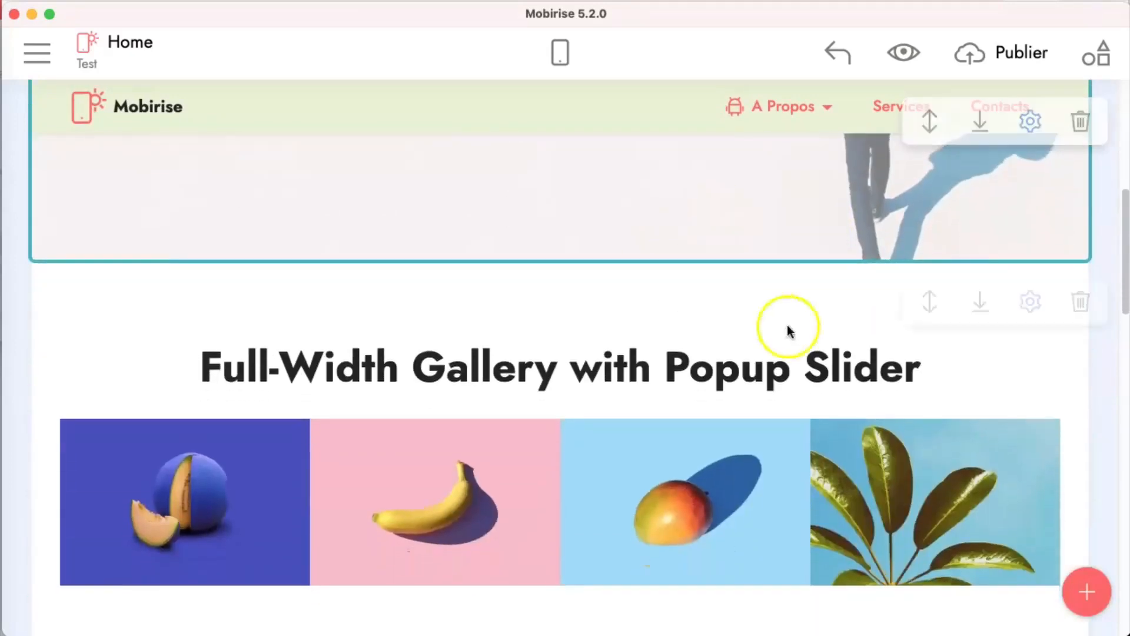
pyautogui.scroll(5, 805, 276)
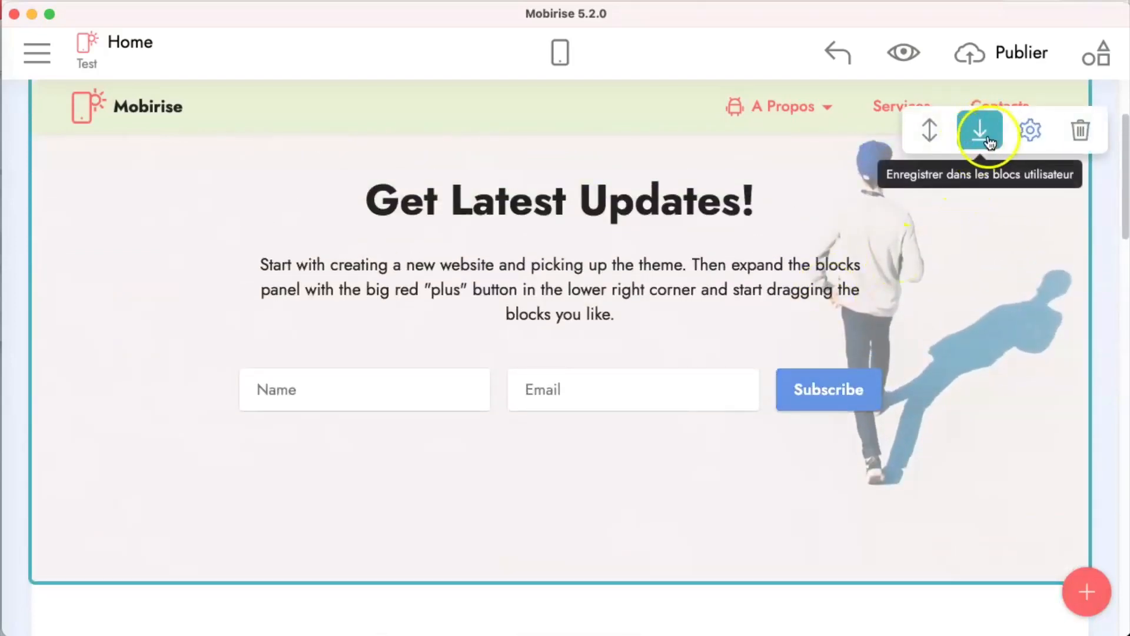
pyautogui.scroll(2, 732, 235)
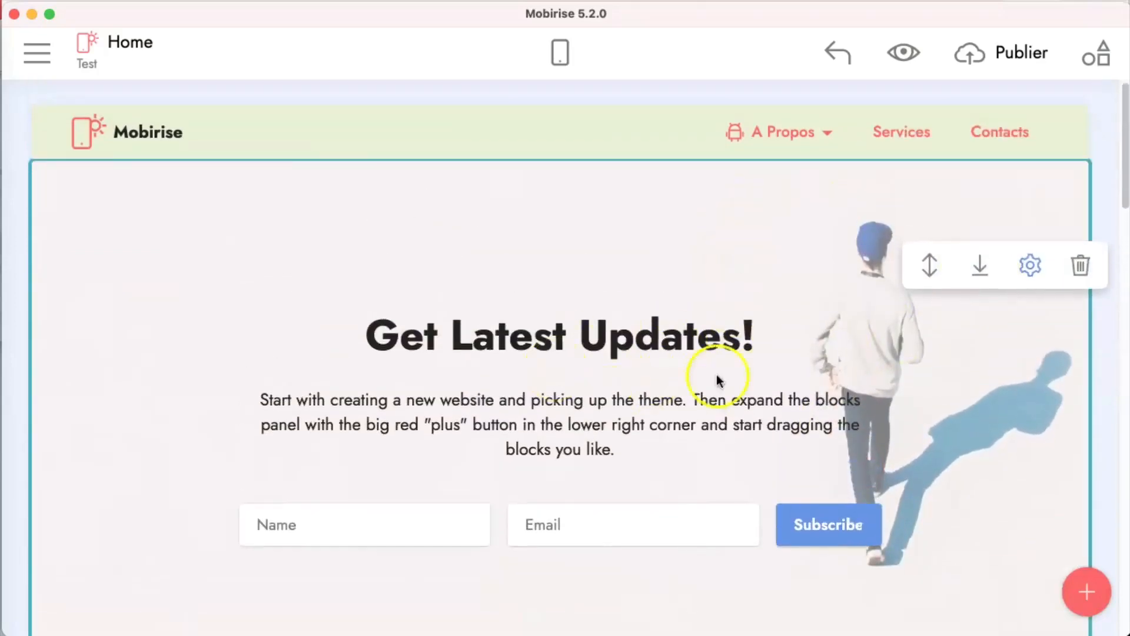
# - Review the Get Latest Updates block's size, show/hide, background, parallax and overlay parameters
pyautogui.click(1034, 264)
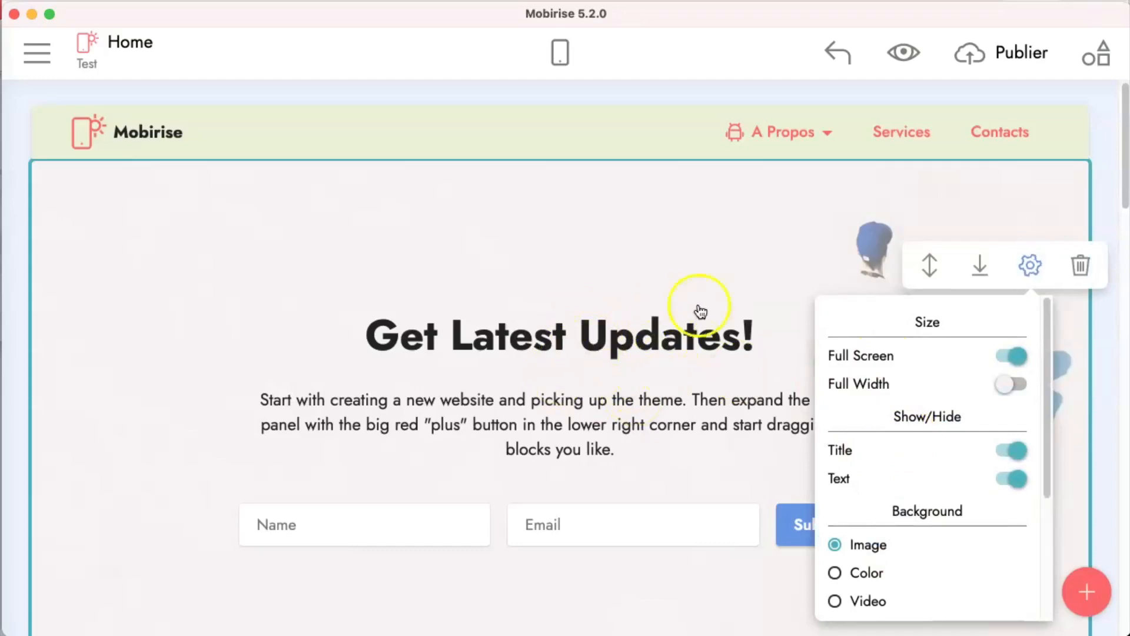
pyautogui.scroll(-2, 789, 405)
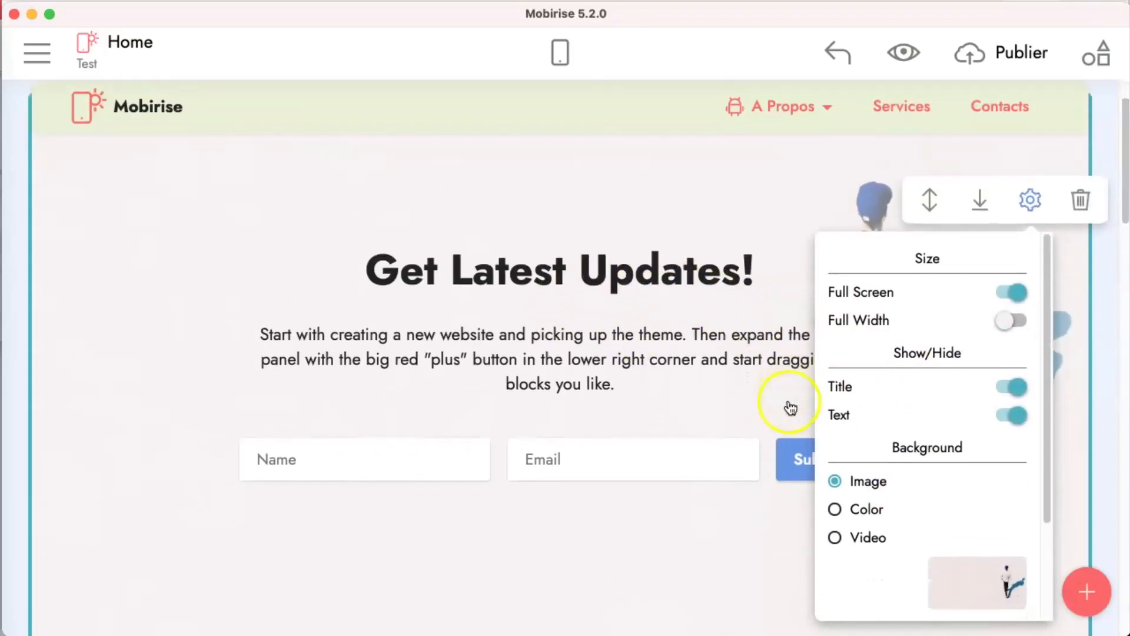
pyautogui.scroll(-2, 868, 431)
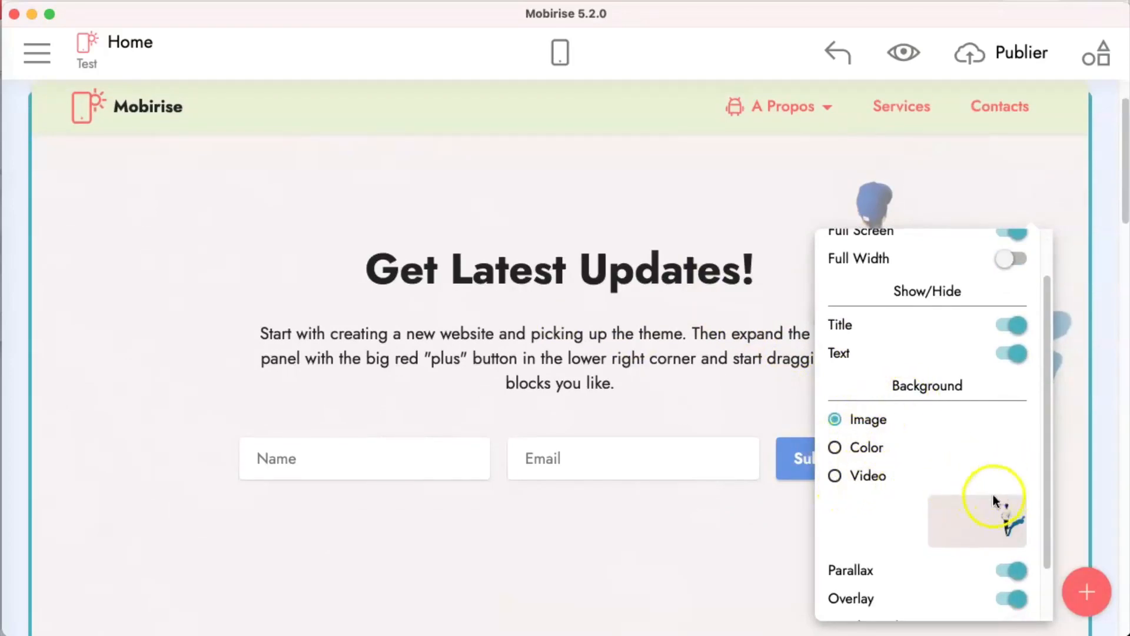
pyautogui.scroll(-2, 768, 517)
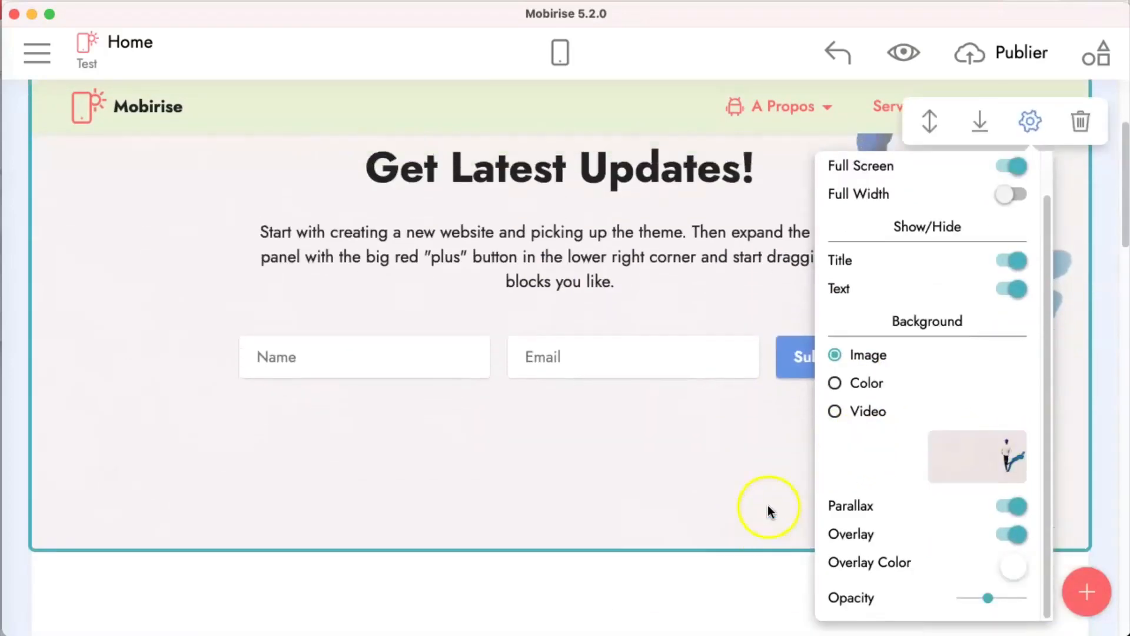
pyautogui.scroll(2, 768, 511)
pyautogui.scroll(-2, 900, 506)
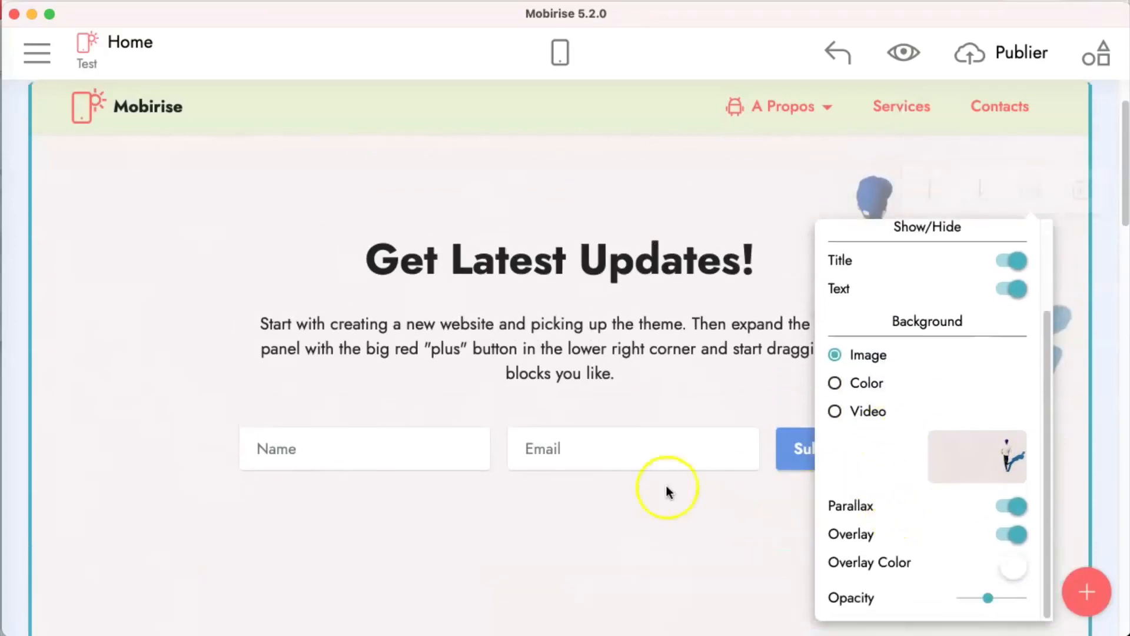
# - Examine how the Get Latest Updates block's parallax background behaves as the page moves toward the gallery and back
pyautogui.scroll(-3, 674, 489)
pyautogui.scroll(-2, 686, 493)
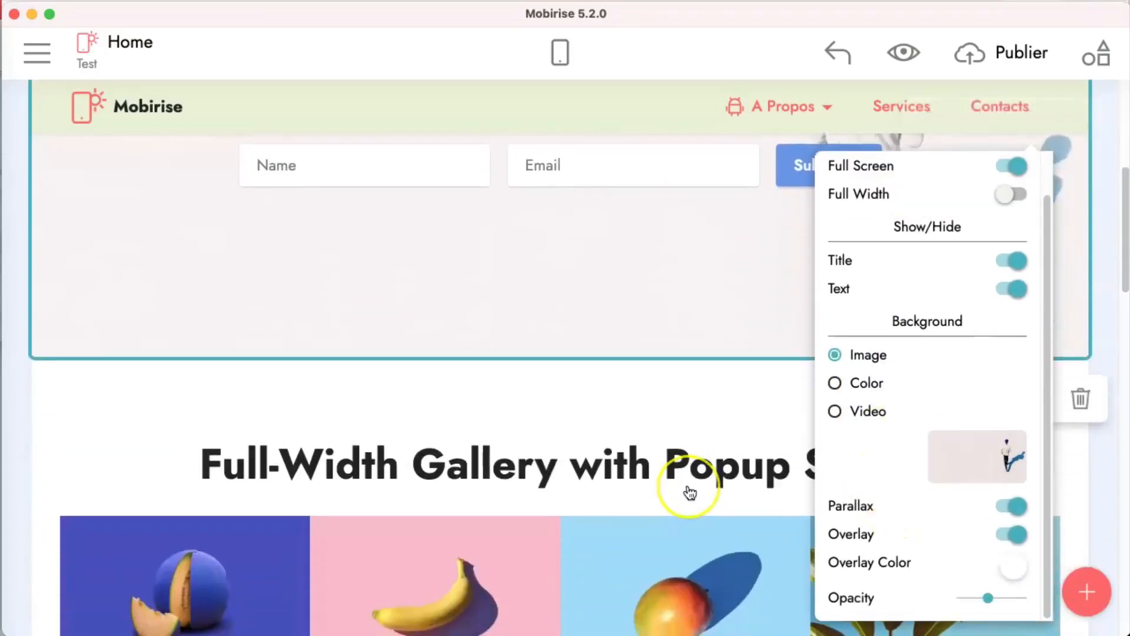
pyautogui.scroll(4, 688, 493)
pyautogui.scroll(1, 690, 488)
pyautogui.scroll(-2, 691, 486)
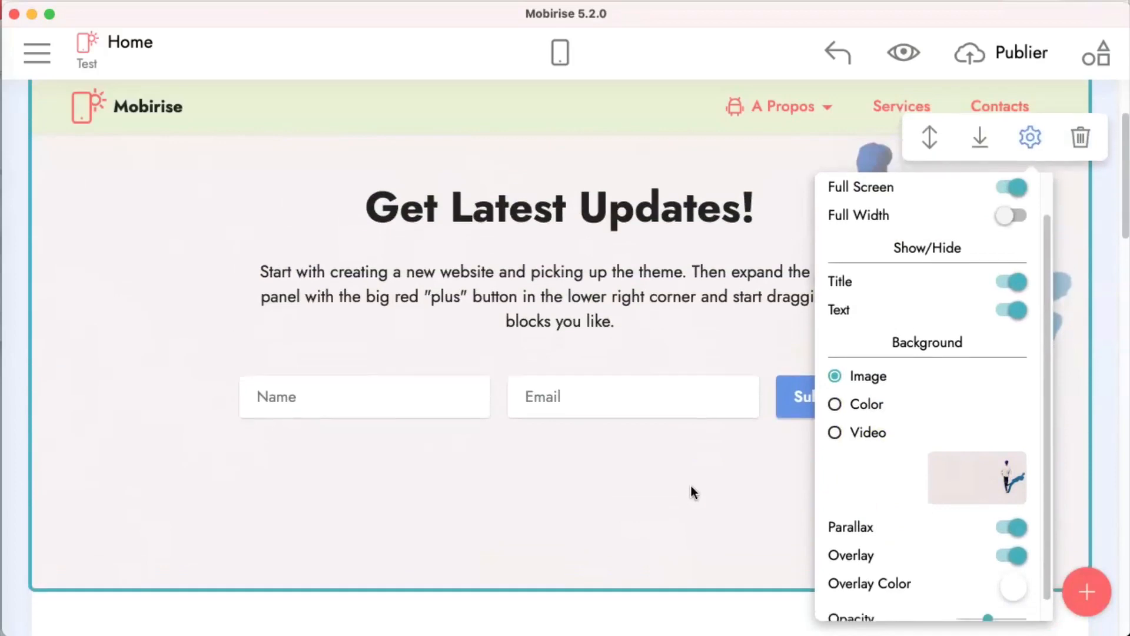
pyautogui.scroll(1, 700, 483)
pyautogui.scroll(1, 700, 487)
pyautogui.click(697, 497)
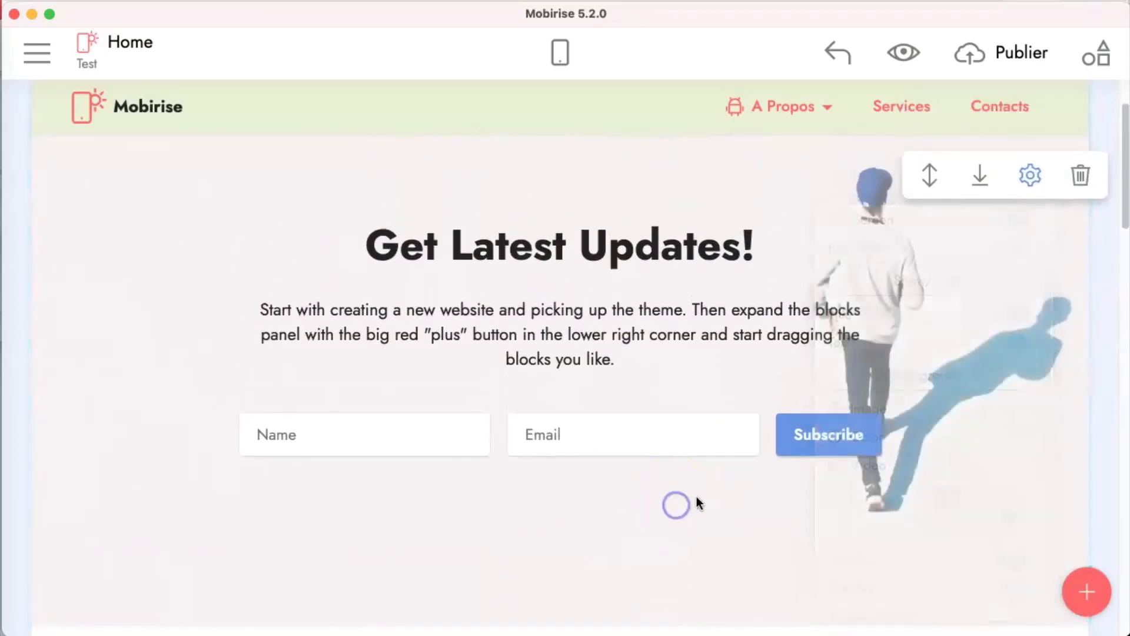
pyautogui.scroll(-4, 705, 501)
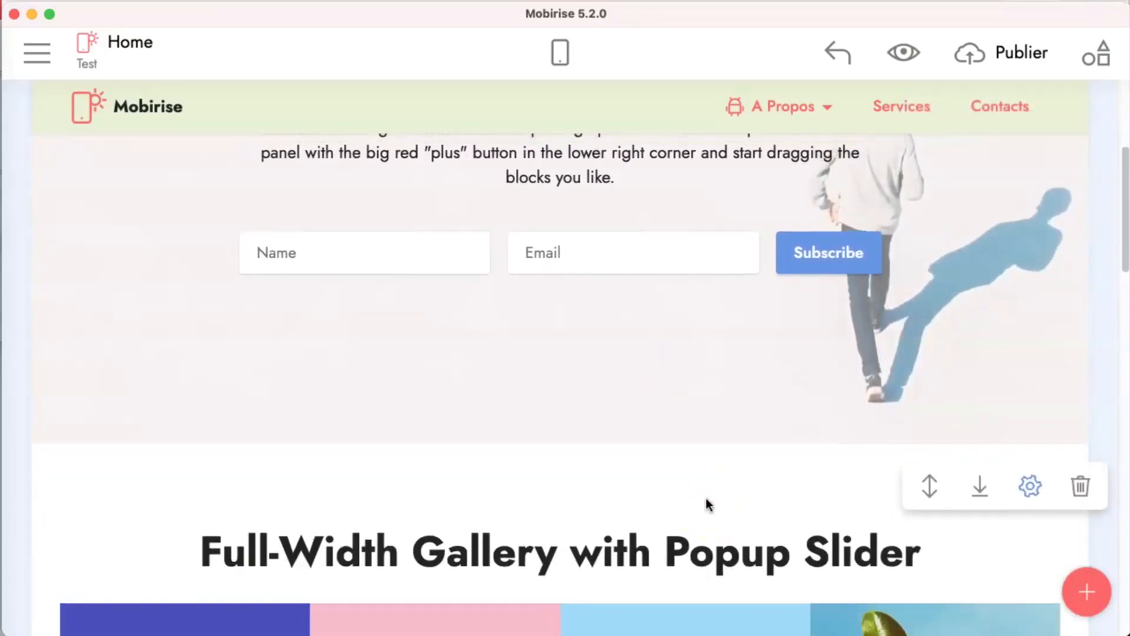
pyautogui.scroll(5, 706, 498)
pyautogui.scroll(-5, 706, 499)
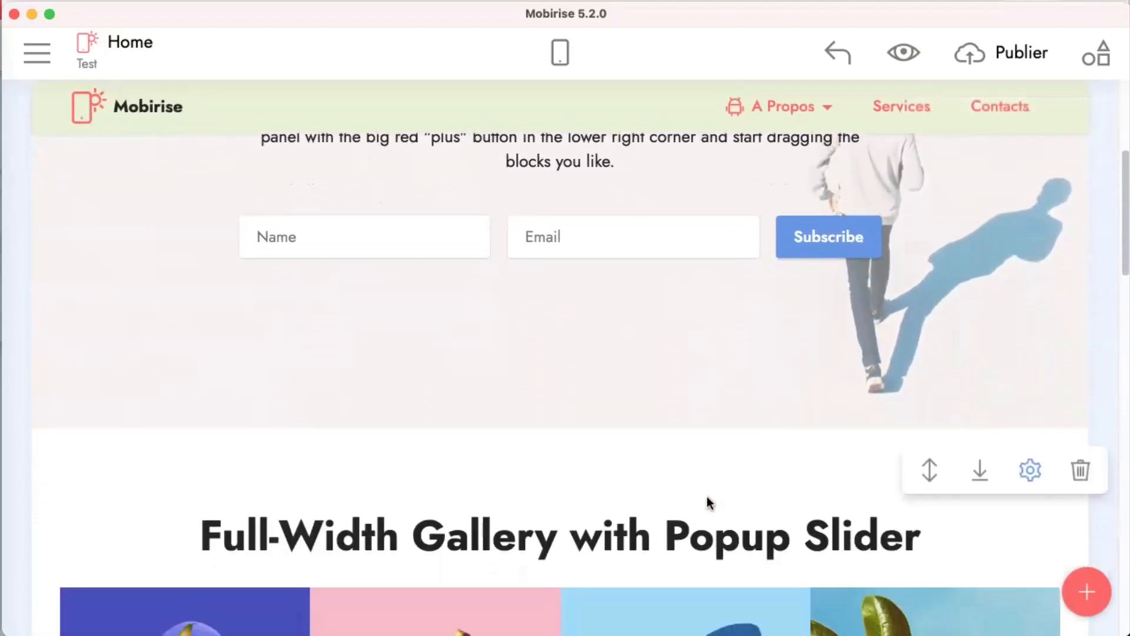
pyautogui.scroll(5, 708, 502)
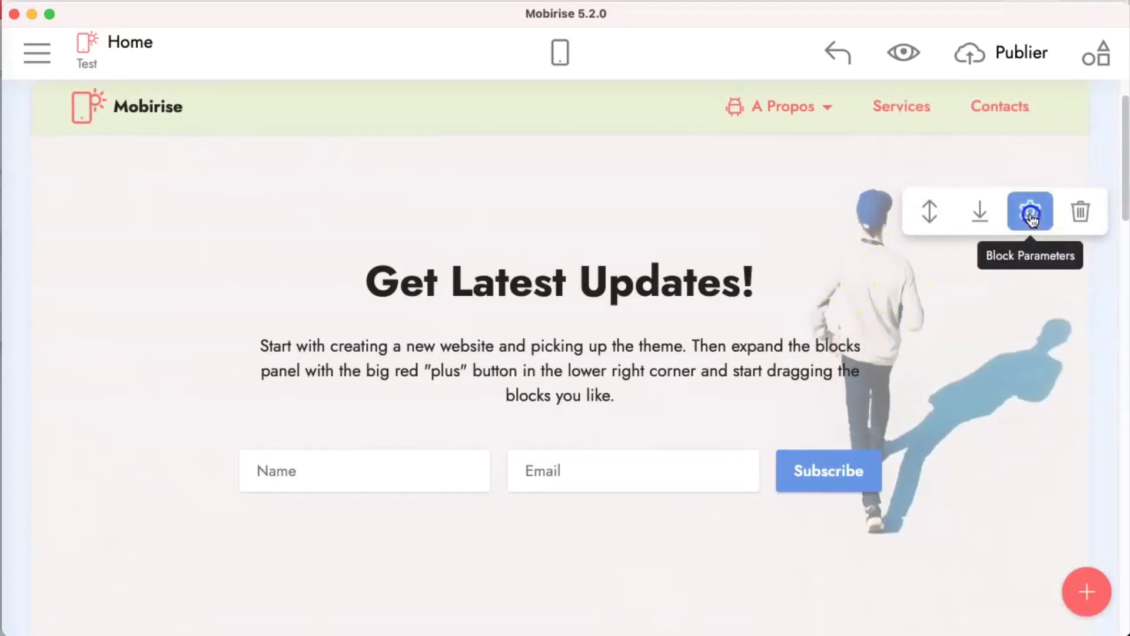
# - Turn off the Get Latest Updates block's background overlay and inspect the background image without it
pyautogui.click(1031, 212)
pyautogui.scroll(-2, 941, 414)
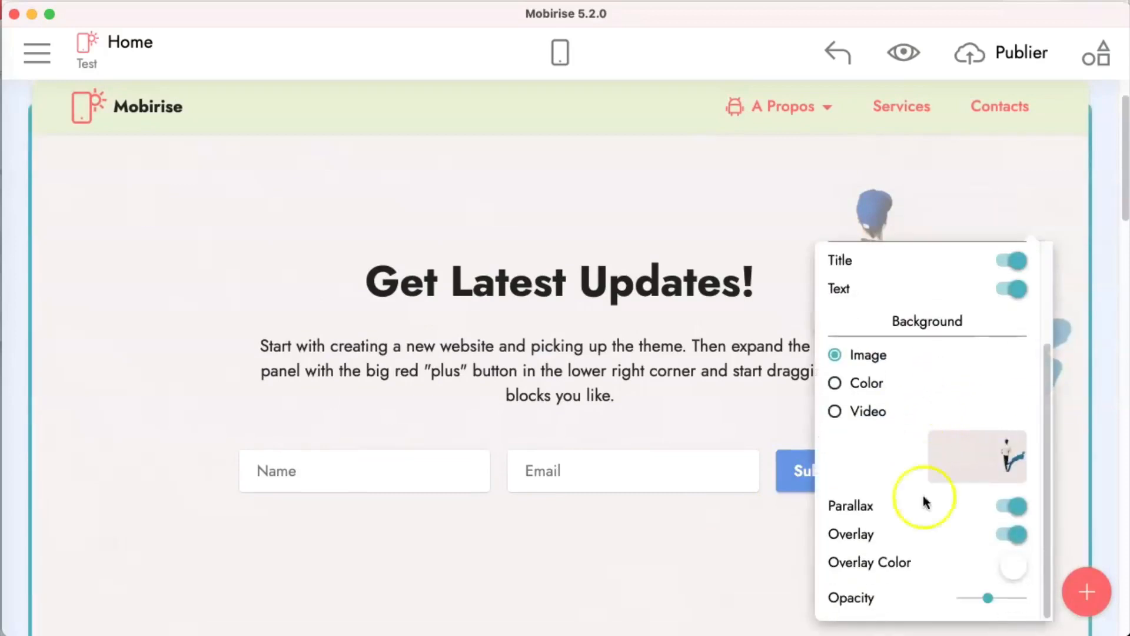
pyautogui.click(1014, 536)
pyautogui.click(712, 545)
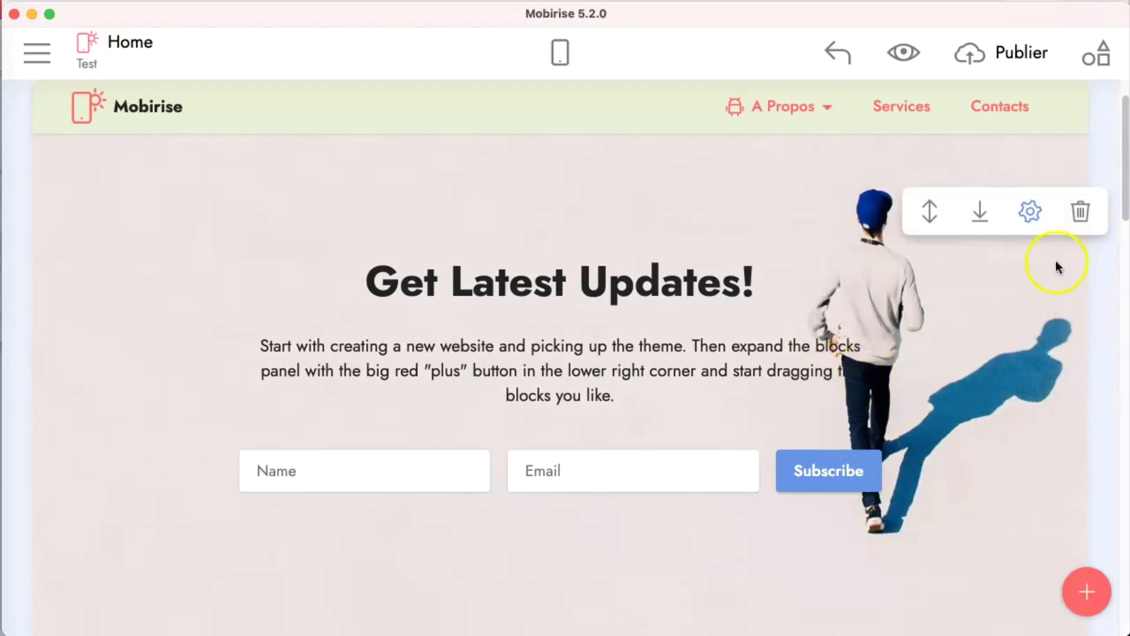
pyautogui.scroll(-3, 1023, 410)
pyautogui.scroll(5, 1024, 400)
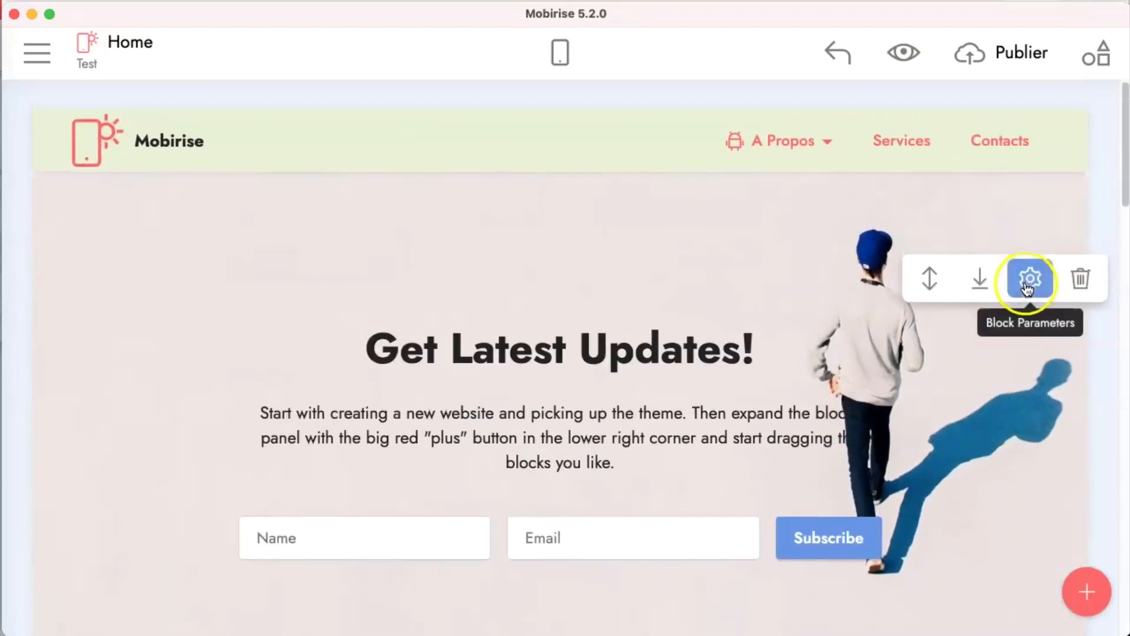
# - Turn the Get Latest Updates block's background overlay back on
pyautogui.click(1030, 272)
pyautogui.scroll(-2, 886, 529)
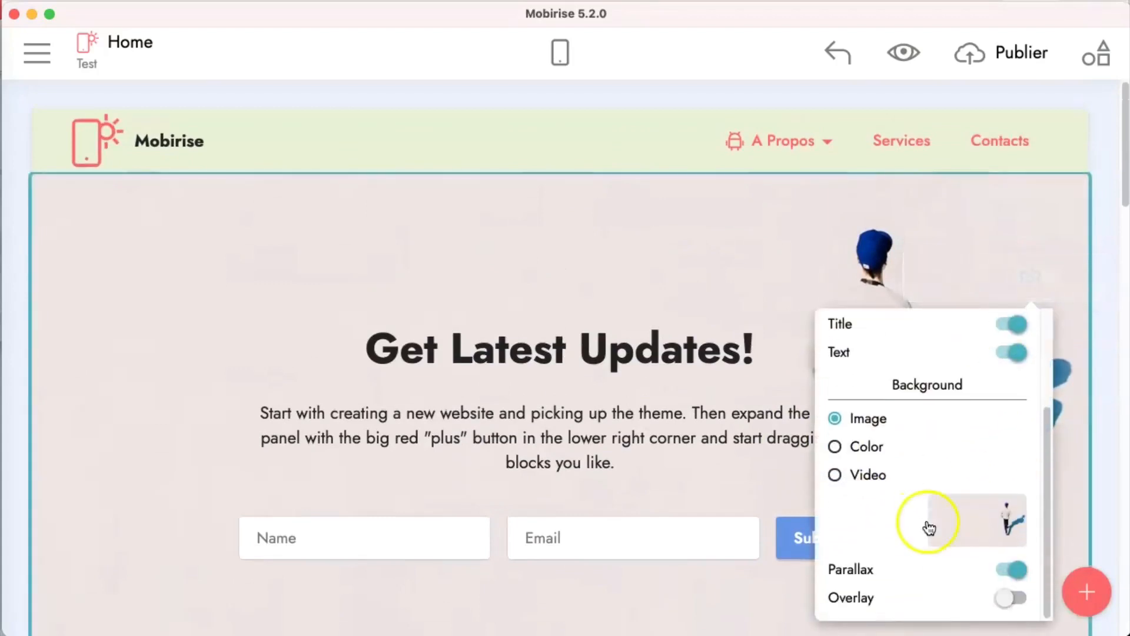
pyautogui.click(1008, 598)
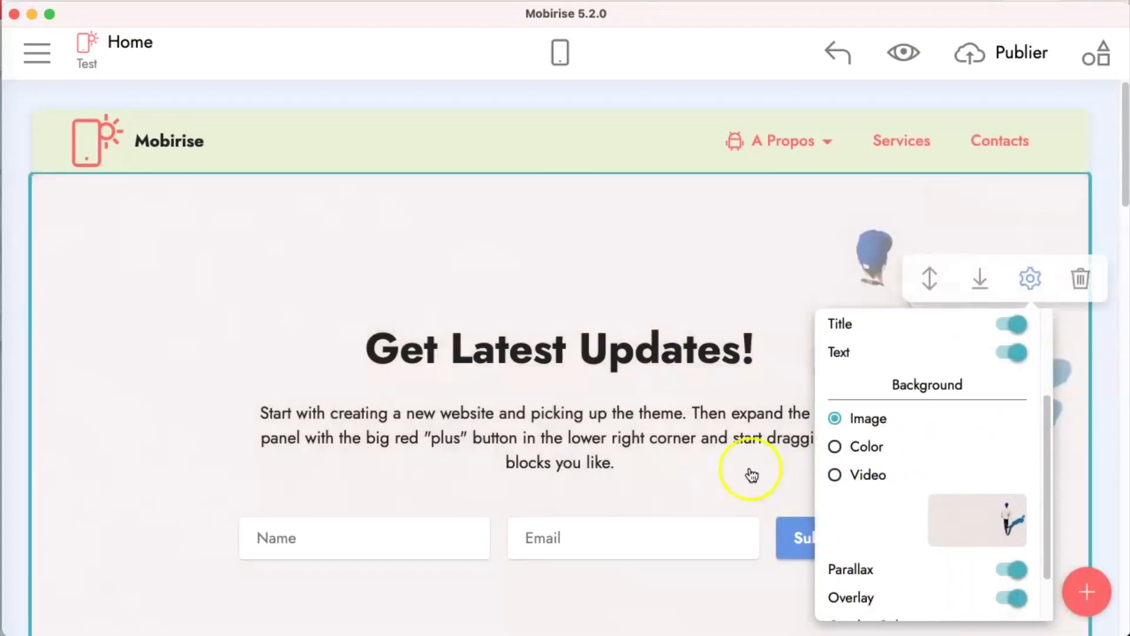
# - Raise the overlay opacity of the Get Latest Updates block slightly and close its parameters
pyautogui.scroll(-3, 747, 470)
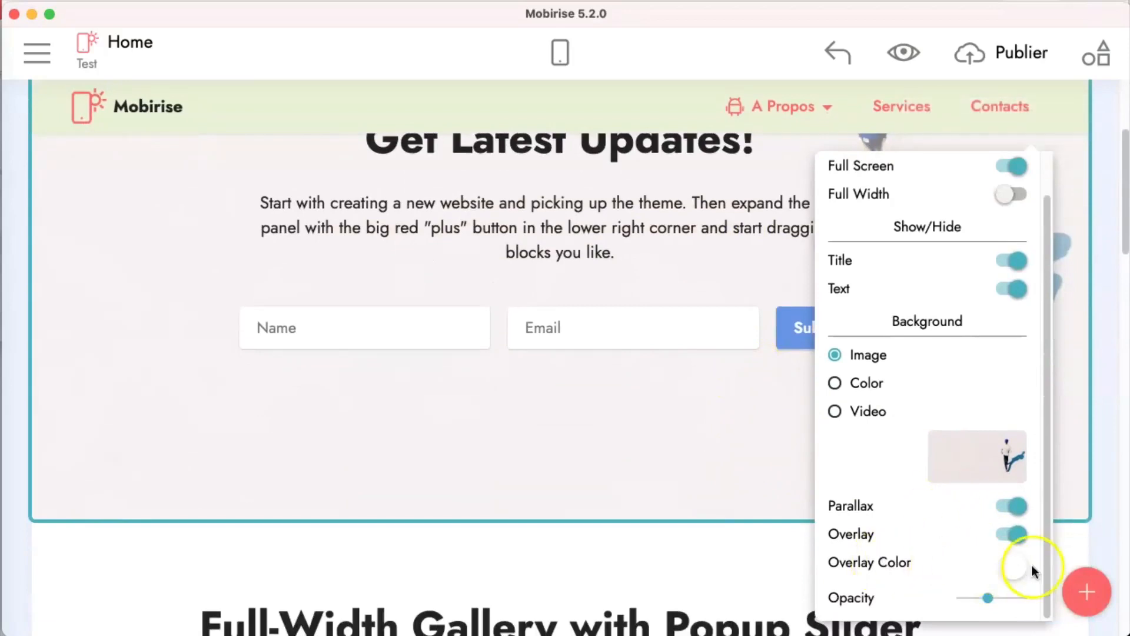
pyautogui.scroll(2, 733, 505)
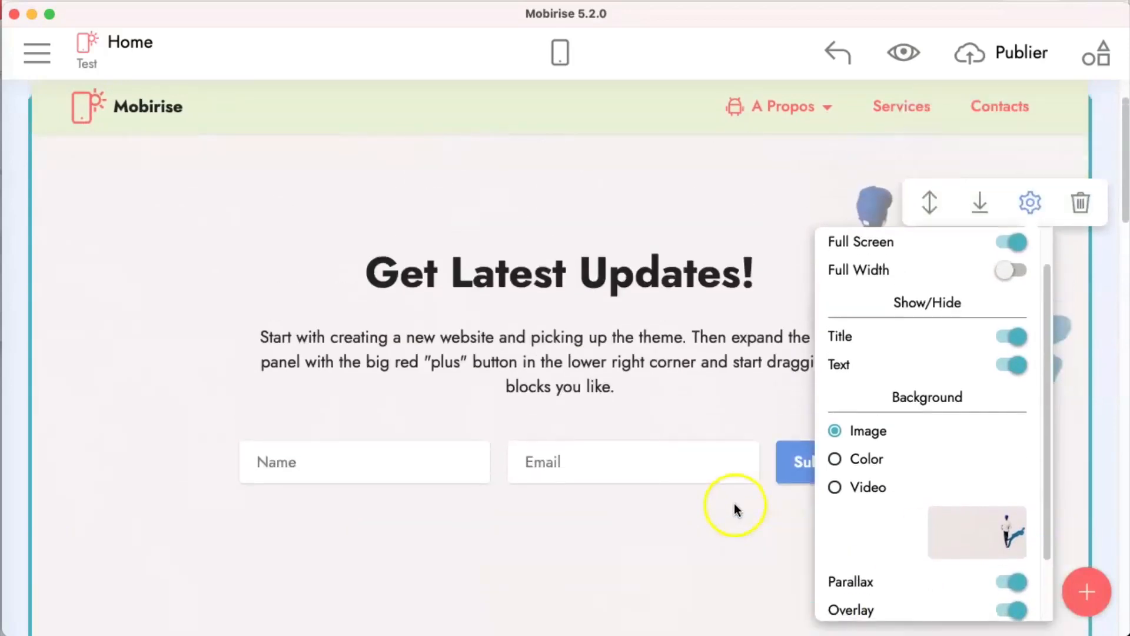
pyautogui.scroll(-2, 931, 577)
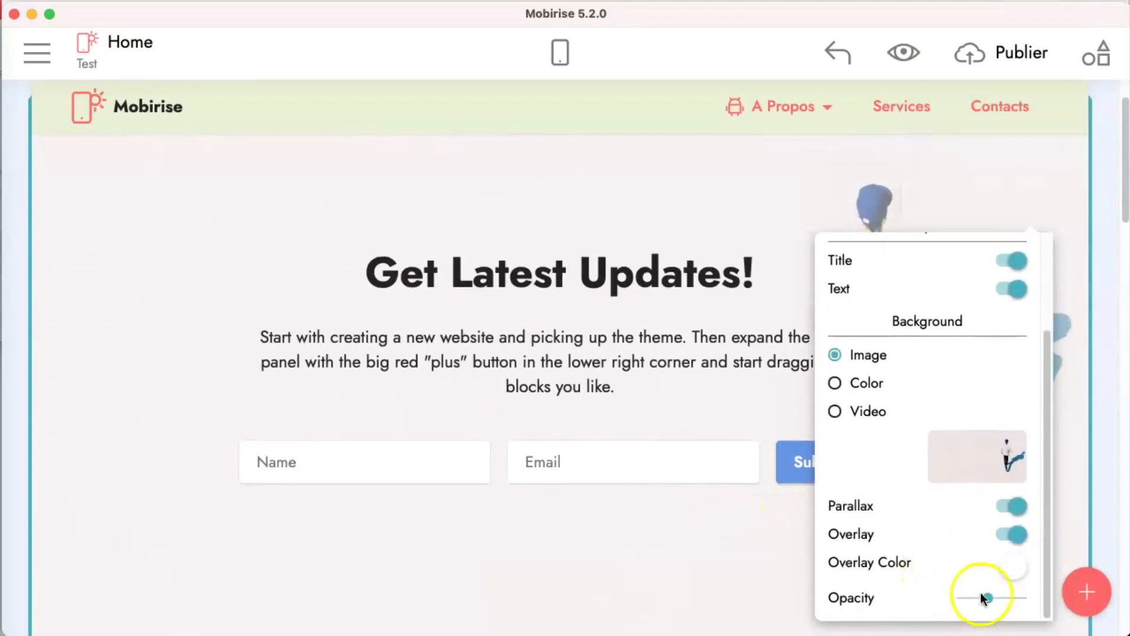
pyautogui.moveTo(990, 598)
pyautogui.mouseDown()
pyautogui.moveTo(954, 599)
pyautogui.moveTo(1007, 598)
pyautogui.moveTo(995, 599)
pyautogui.mouseUp()
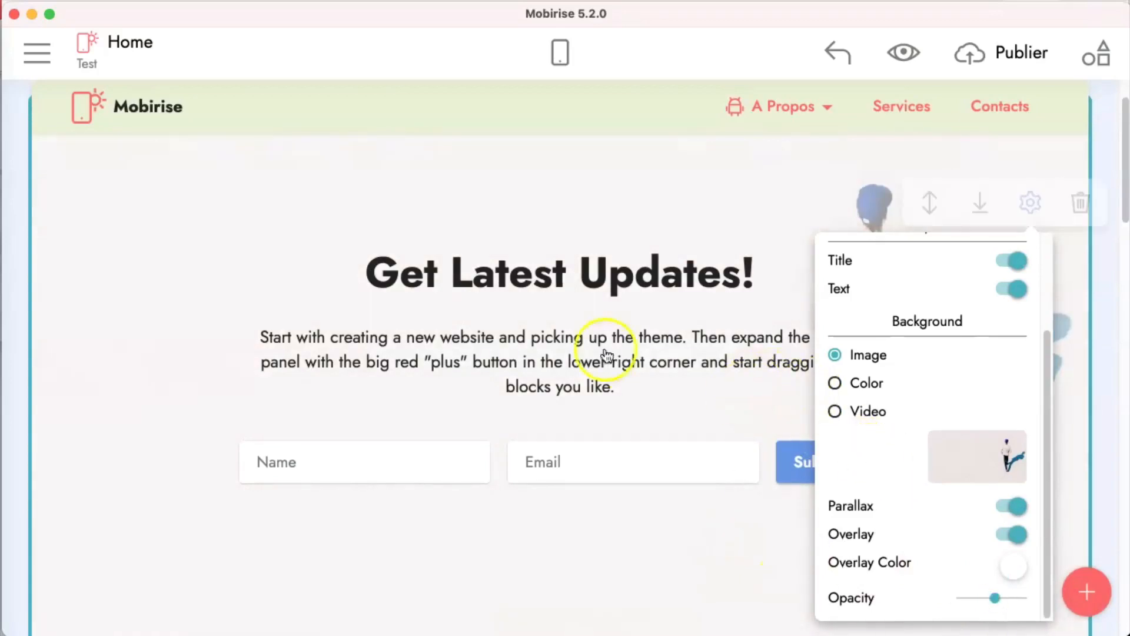
pyautogui.click(626, 361)
pyautogui.click(1028, 322)
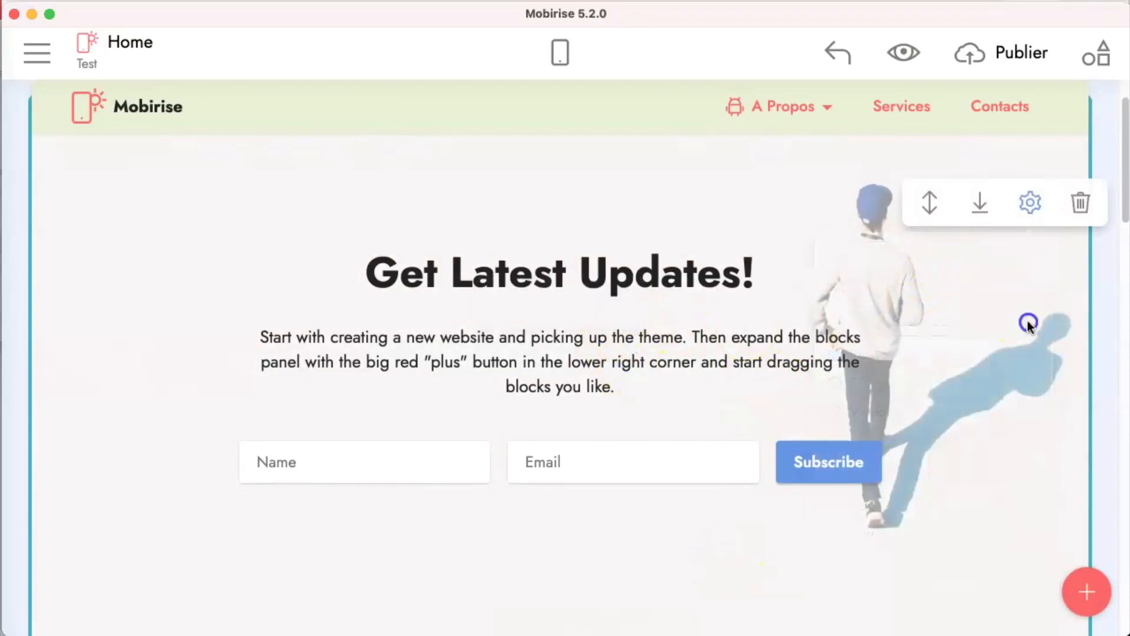
# - Set the Name field's placeholder in the Get Latest Updates form to Prénom and save the form settings
pyautogui.click(667, 274)
pyautogui.click(694, 340)
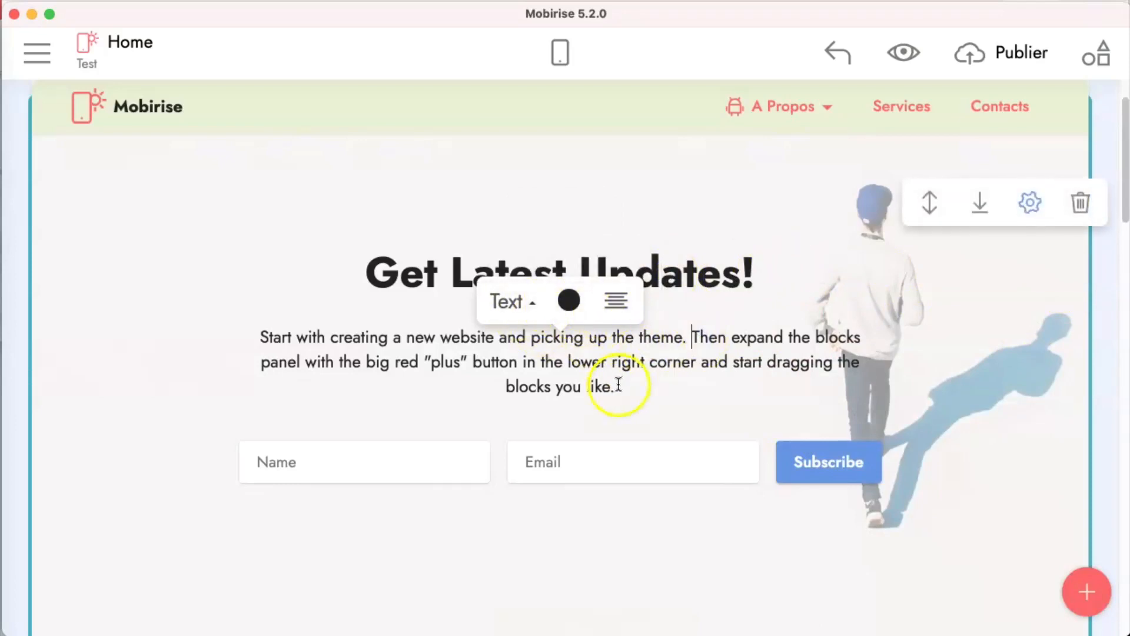
pyautogui.click(484, 456)
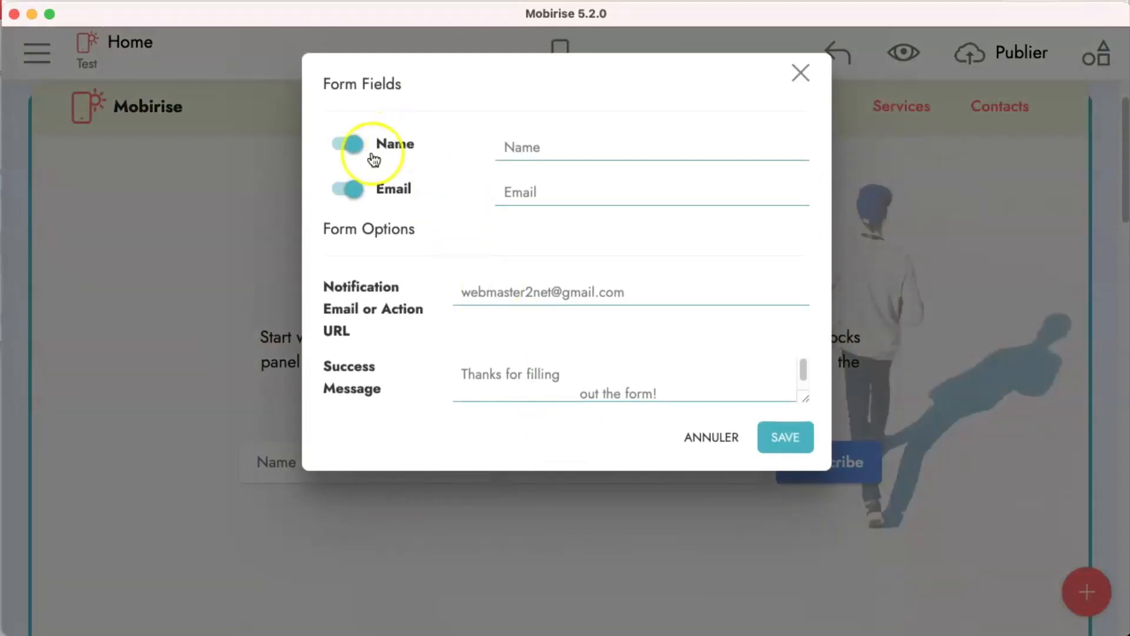
pyautogui.click(523, 147)
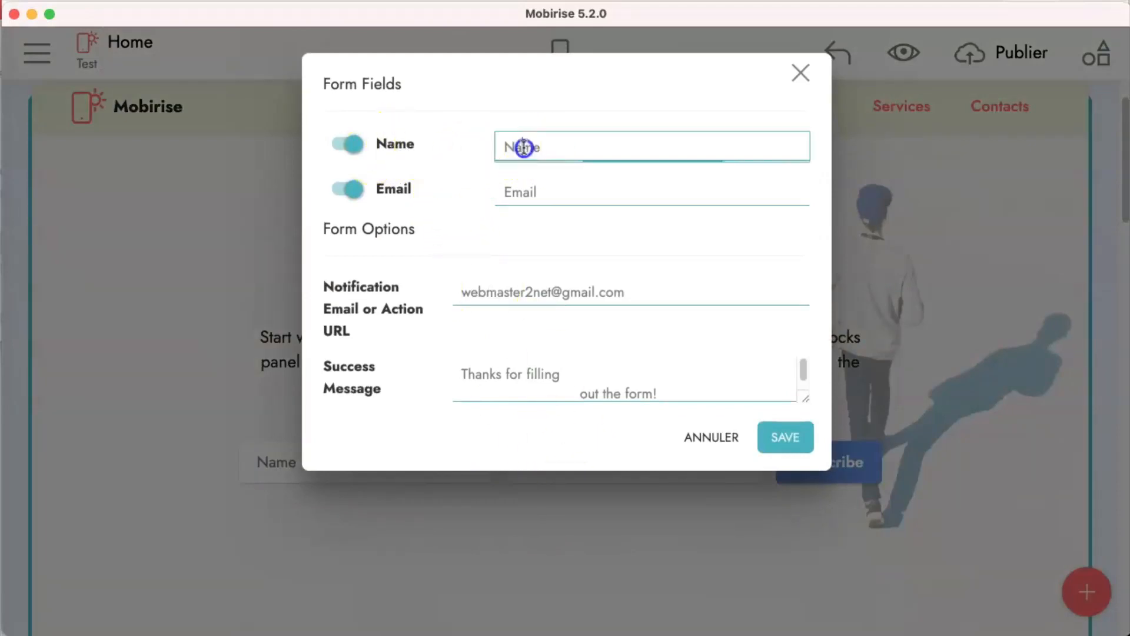
pyautogui.doubleClick(523, 147)
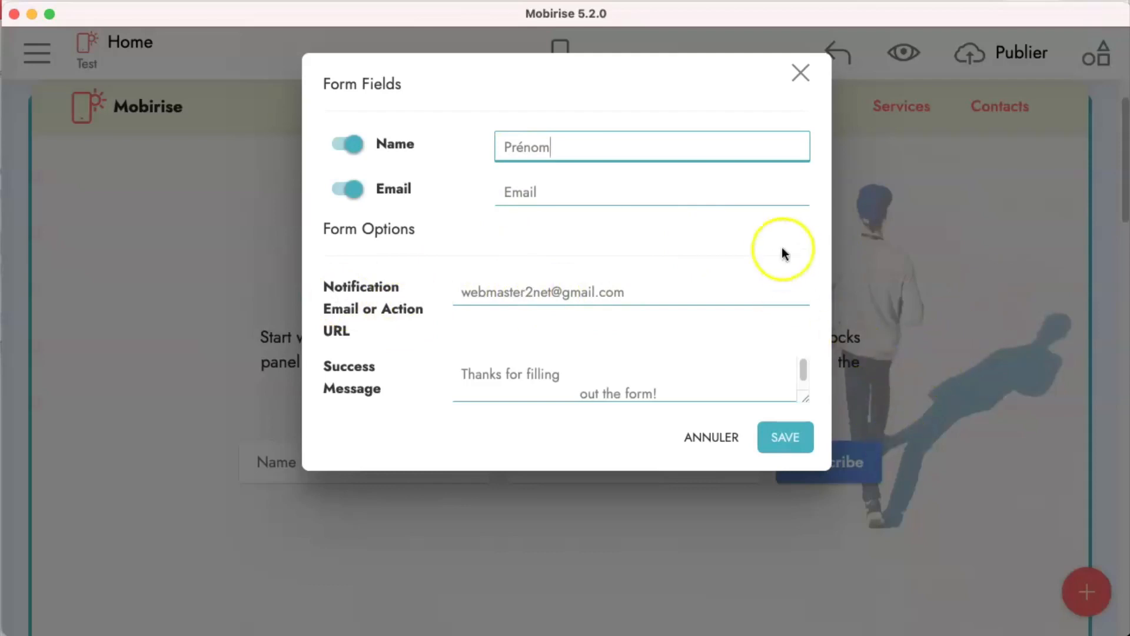
pyautogui.click(512, 374)
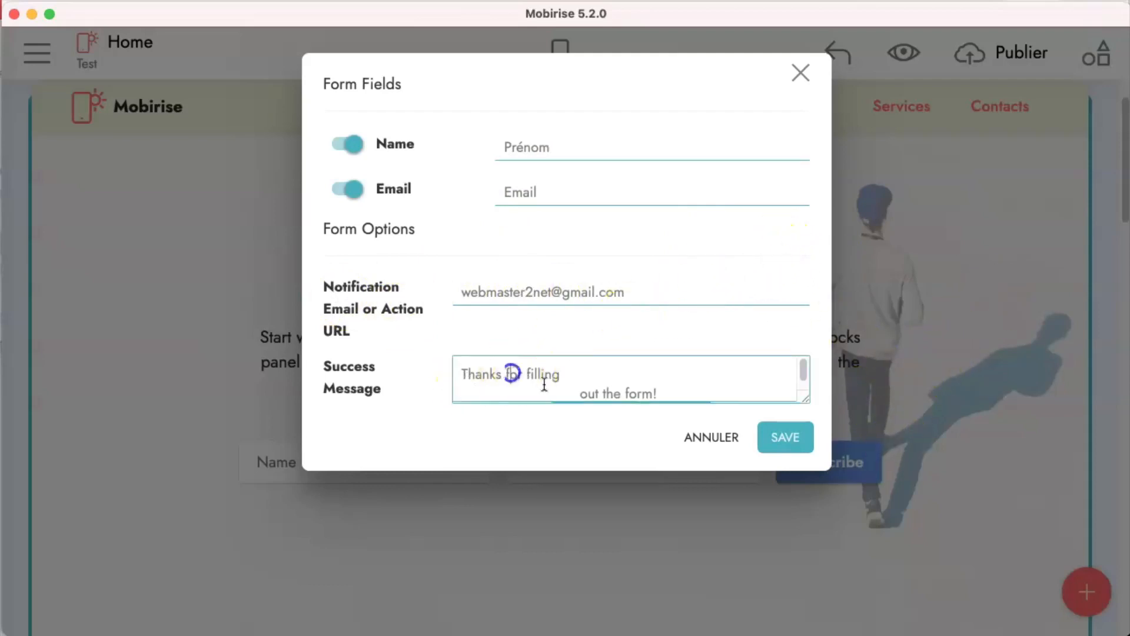
pyautogui.scroll(-1, 580, 383)
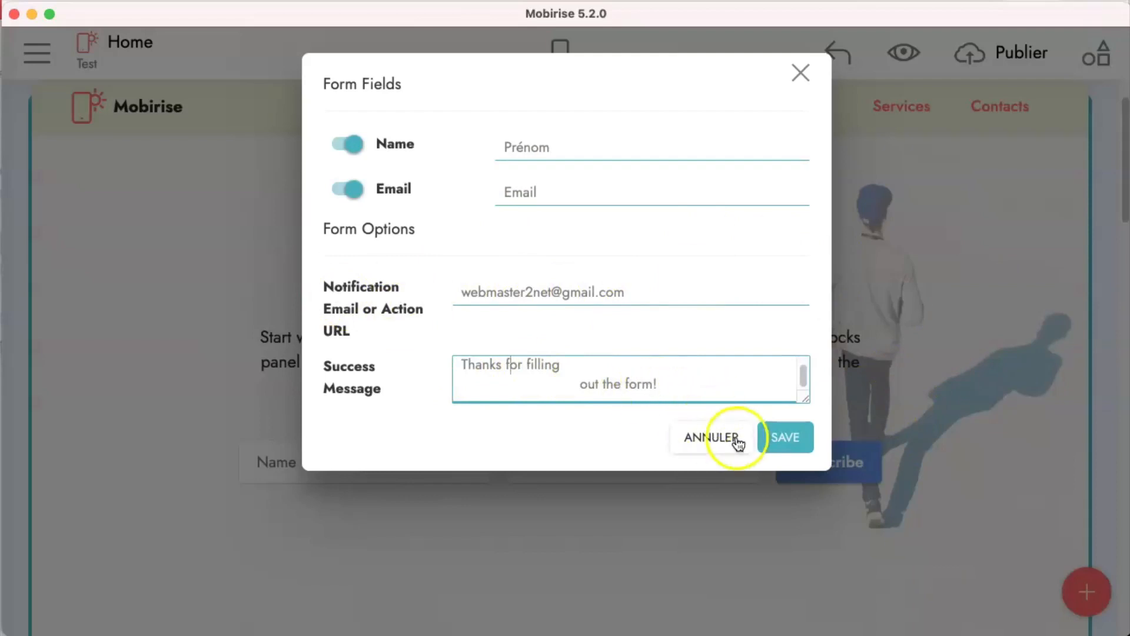
pyautogui.click(786, 436)
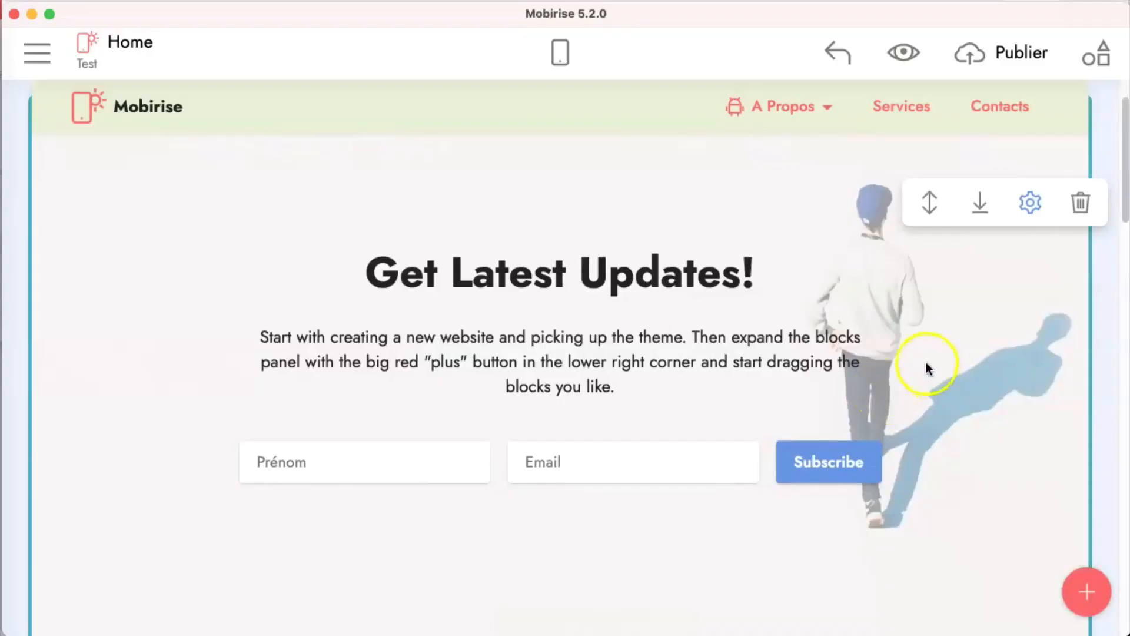
# - Preview the Home page in the browser, review it from the form block down to the footer, and return to Mobirise
pyautogui.scroll(-10, 923, 367)
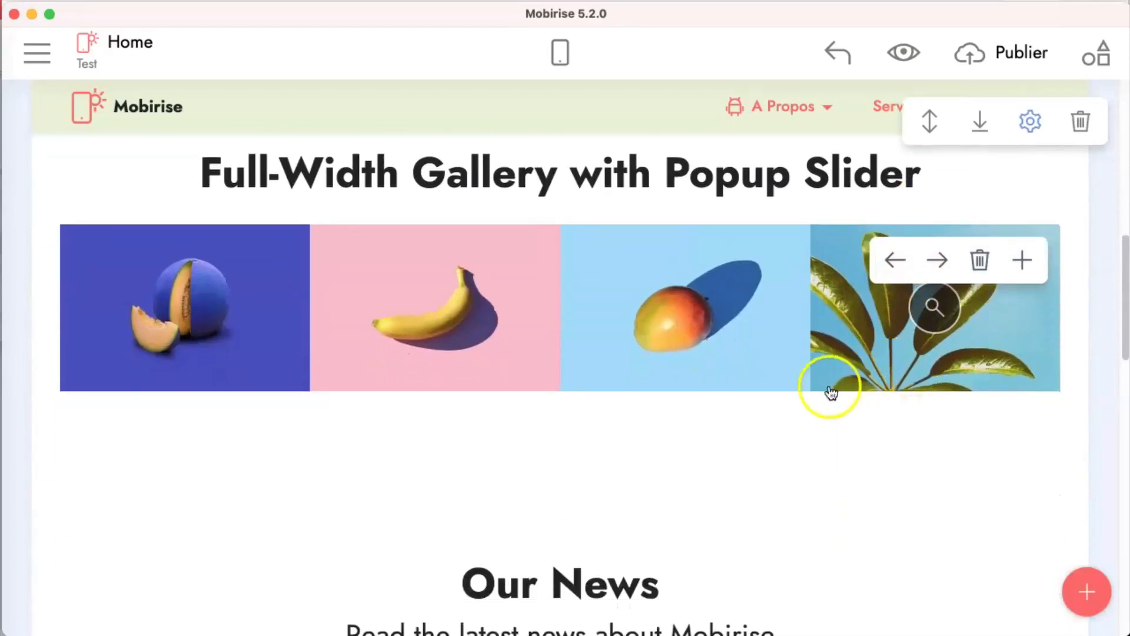
pyautogui.scroll(6, 814, 385)
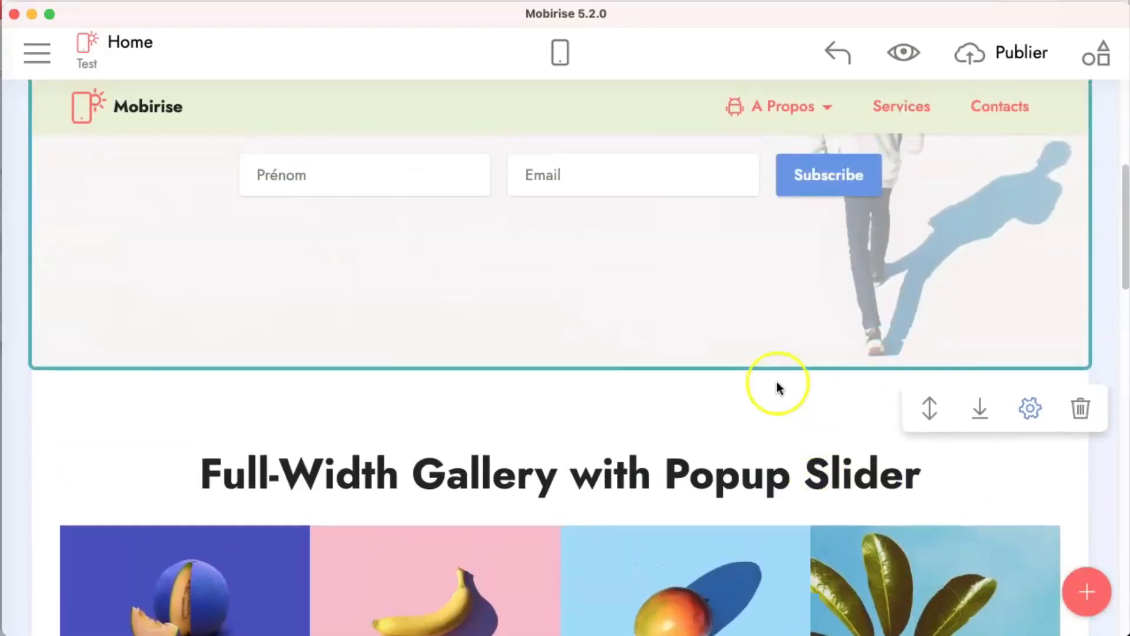
pyautogui.scroll(7, 805, 388)
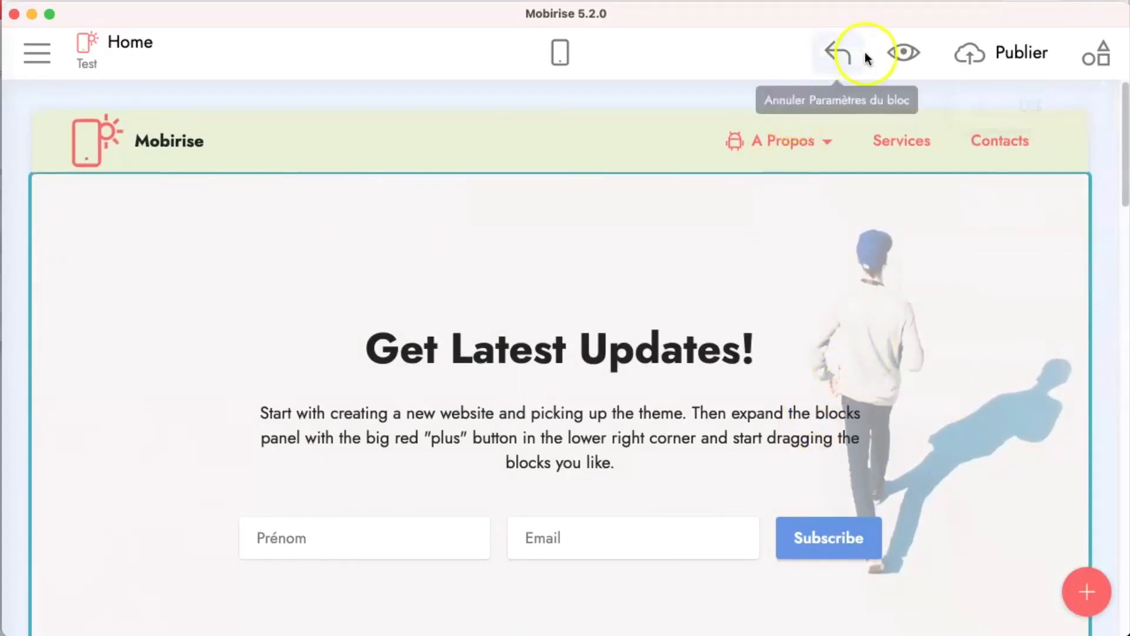
pyautogui.click(905, 57)
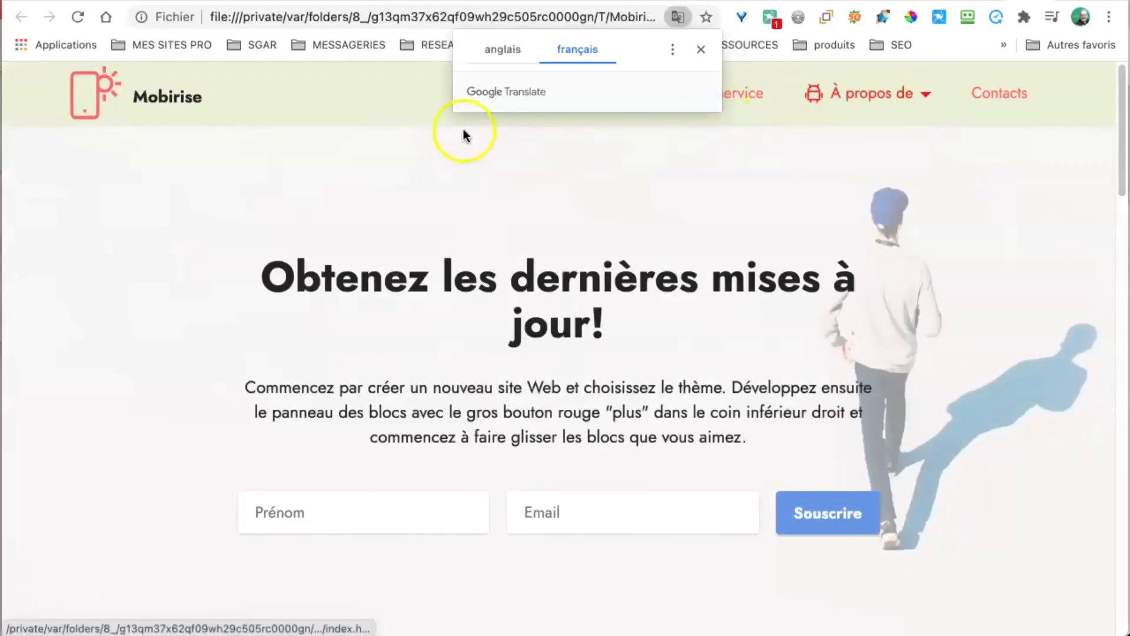
pyautogui.scroll(-7, 676, 245)
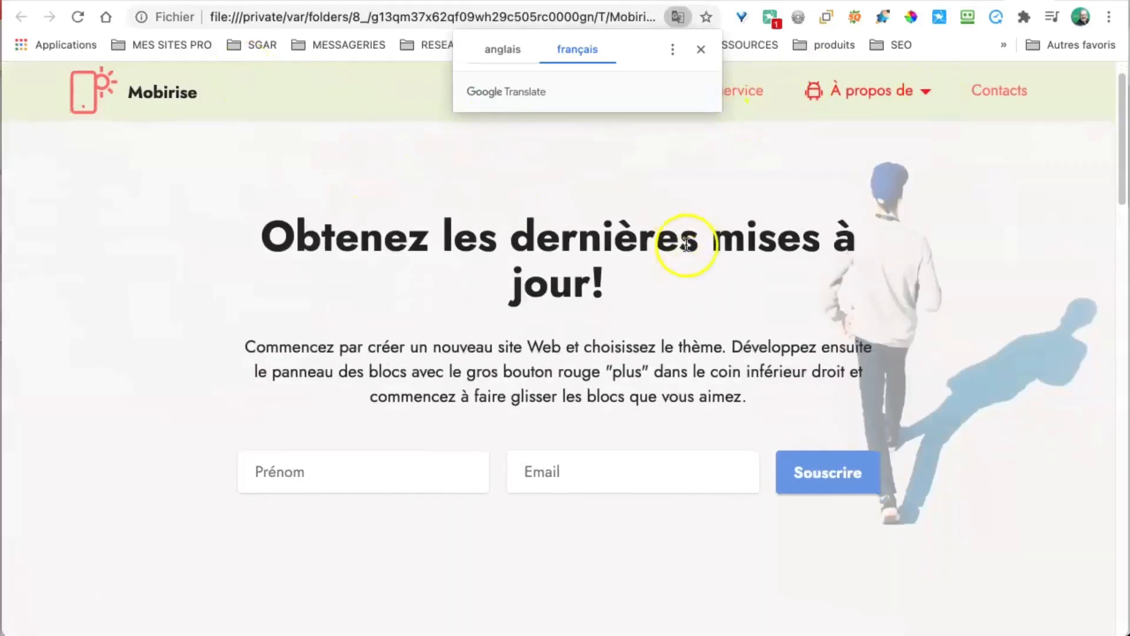
pyautogui.scroll(-15, 766, 254)
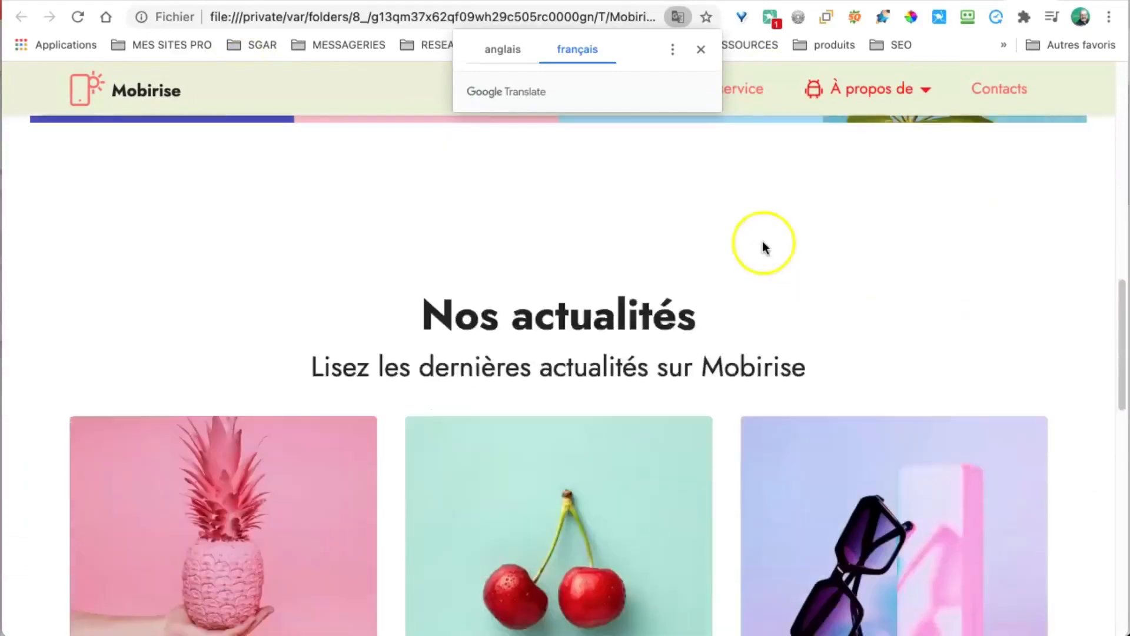
pyautogui.scroll(15, 763, 249)
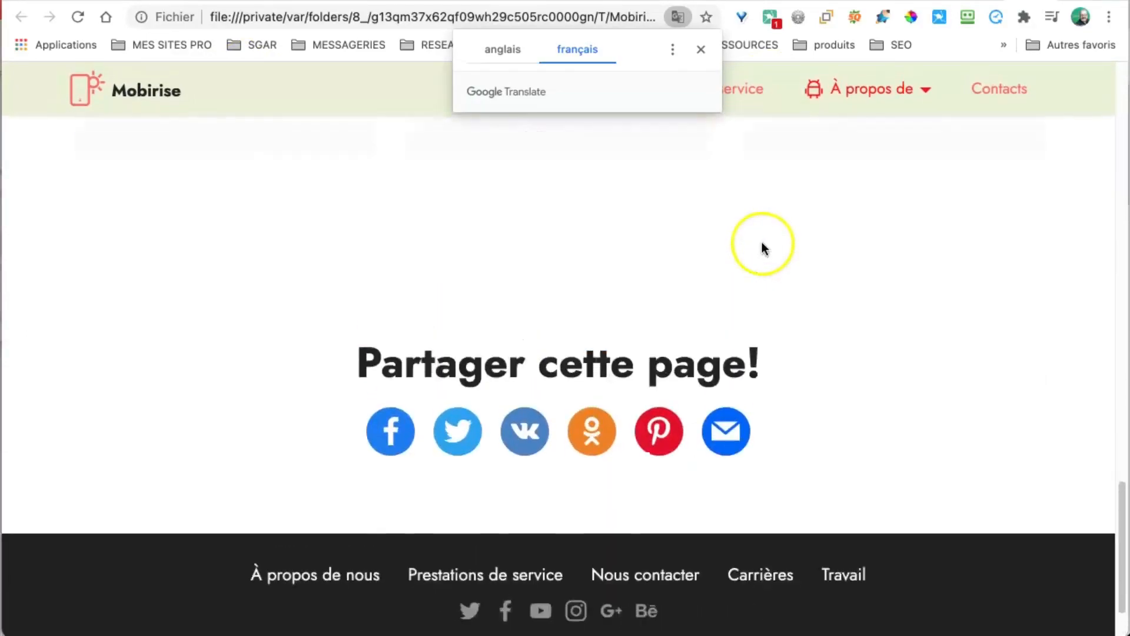
pyautogui.scroll(8, 762, 242)
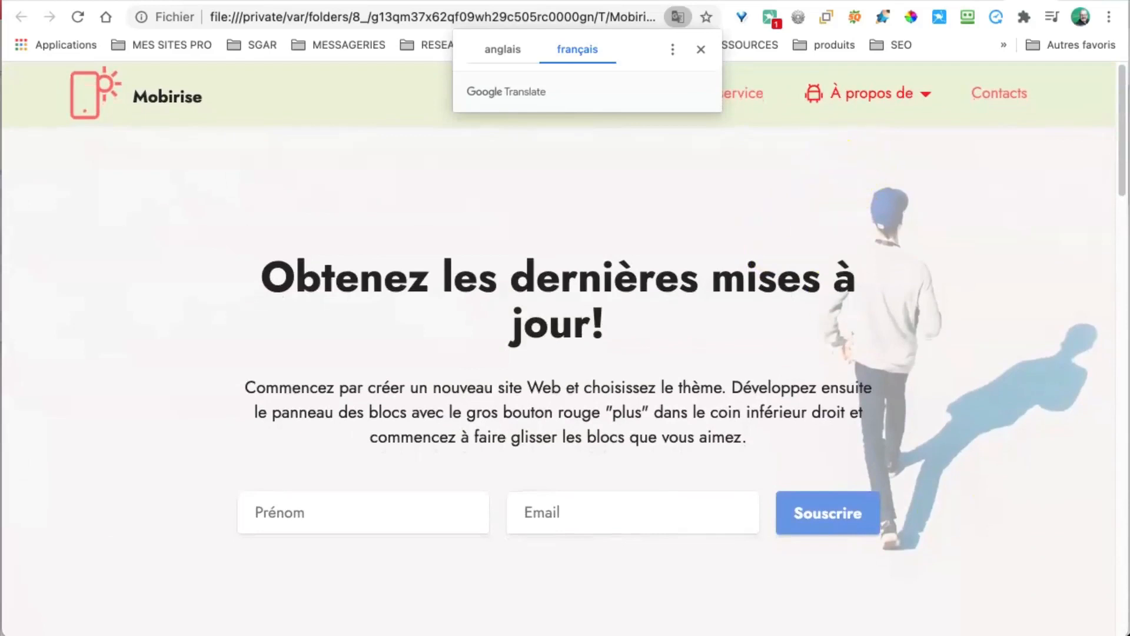
pyautogui.press('super+Tab')
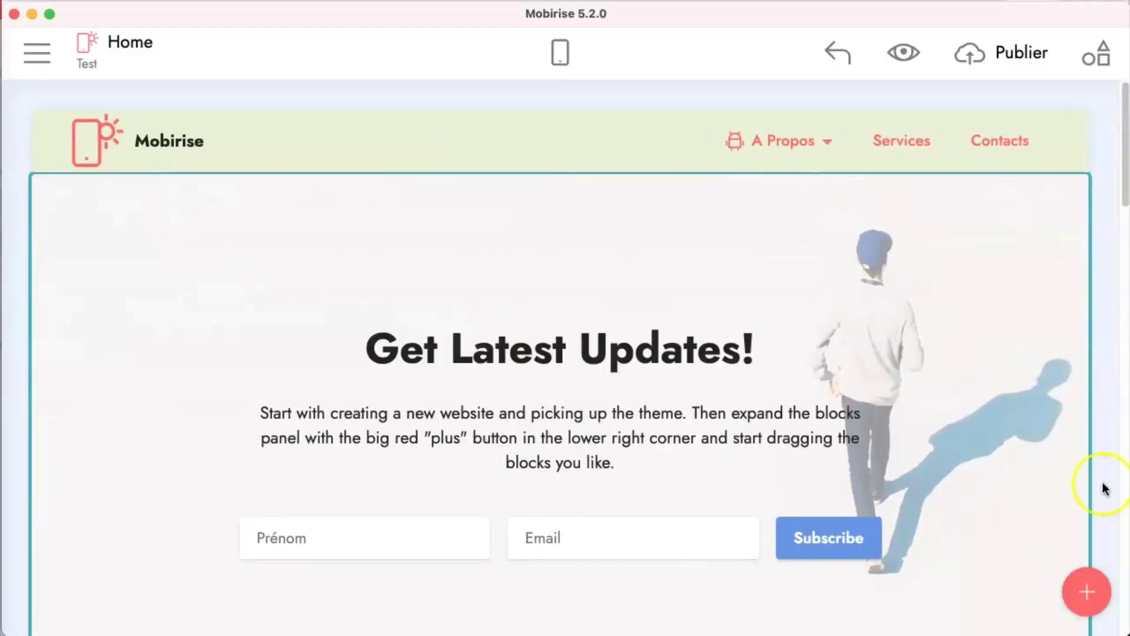
# - Publish the site to a local drive folder, choosing the assets folder in Téléchargements as the destination
pyautogui.moveTo(907, 125)
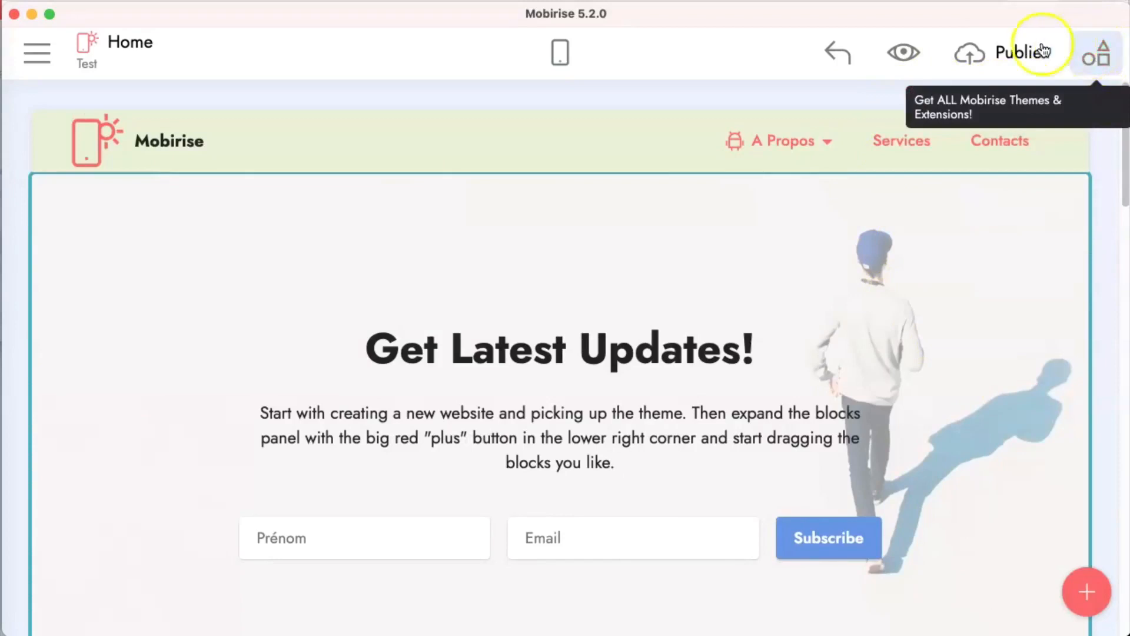
pyautogui.click(999, 57)
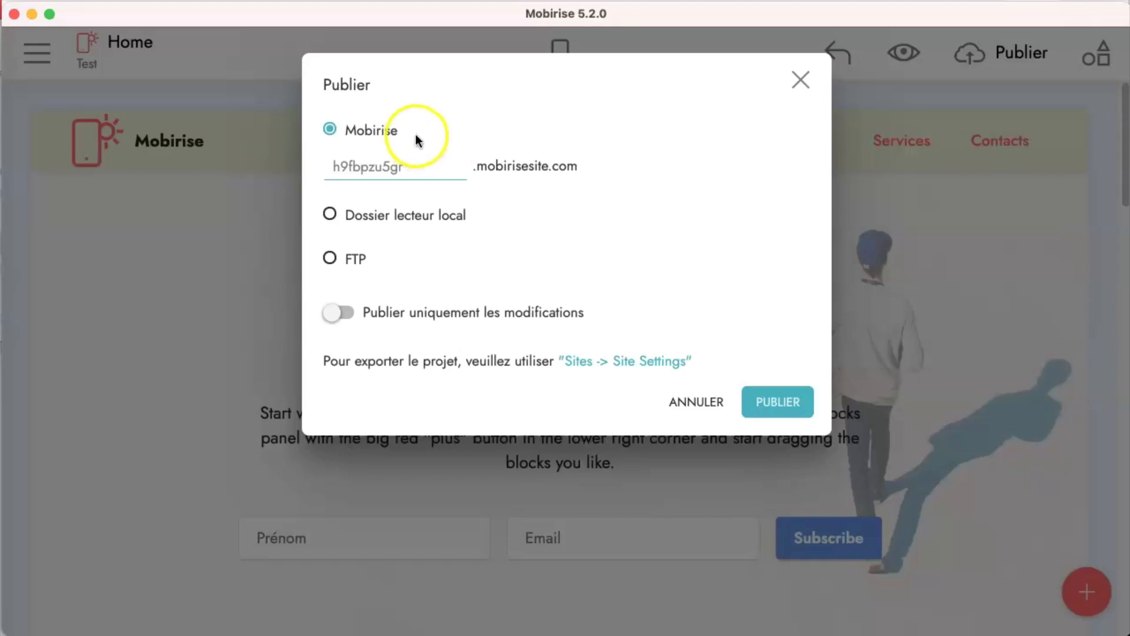
pyautogui.click(333, 214)
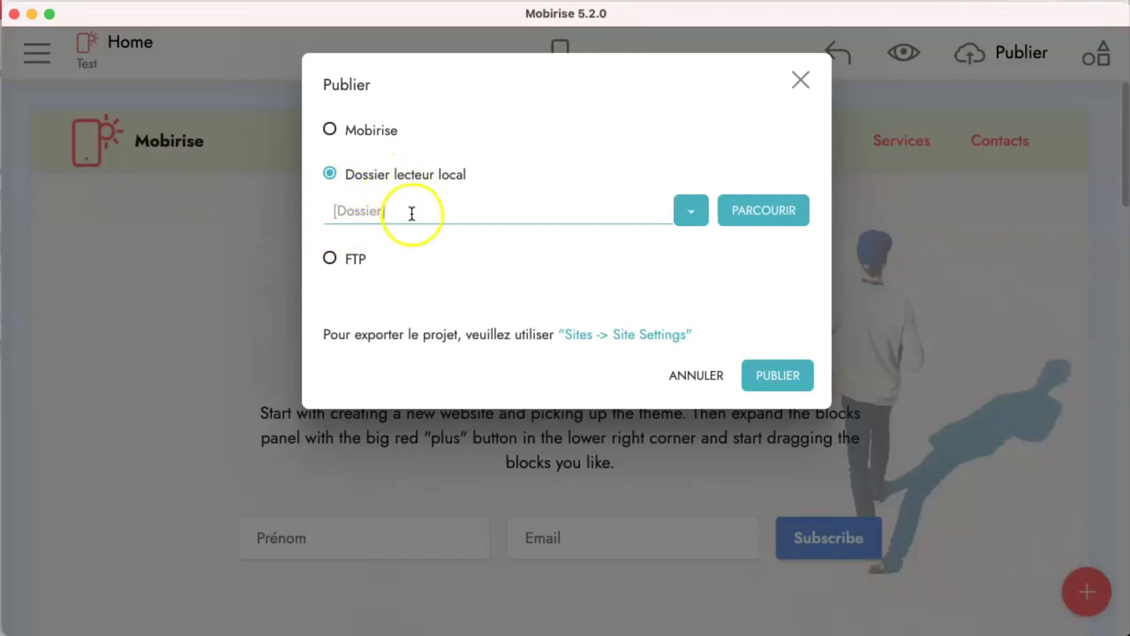
pyautogui.click(763, 212)
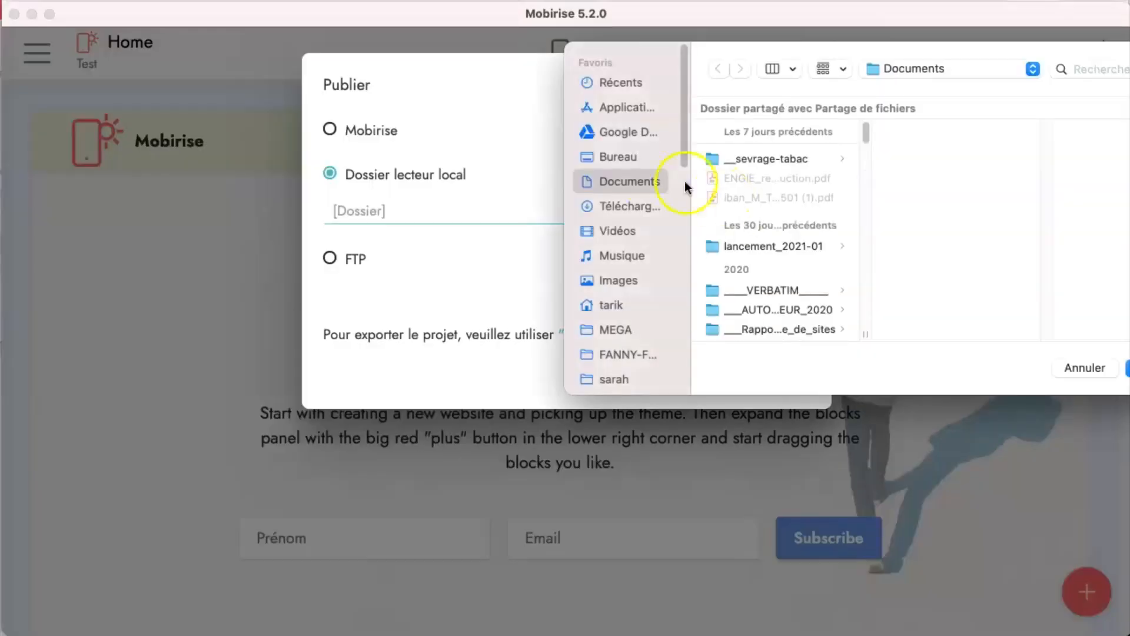
pyautogui.click(628, 206)
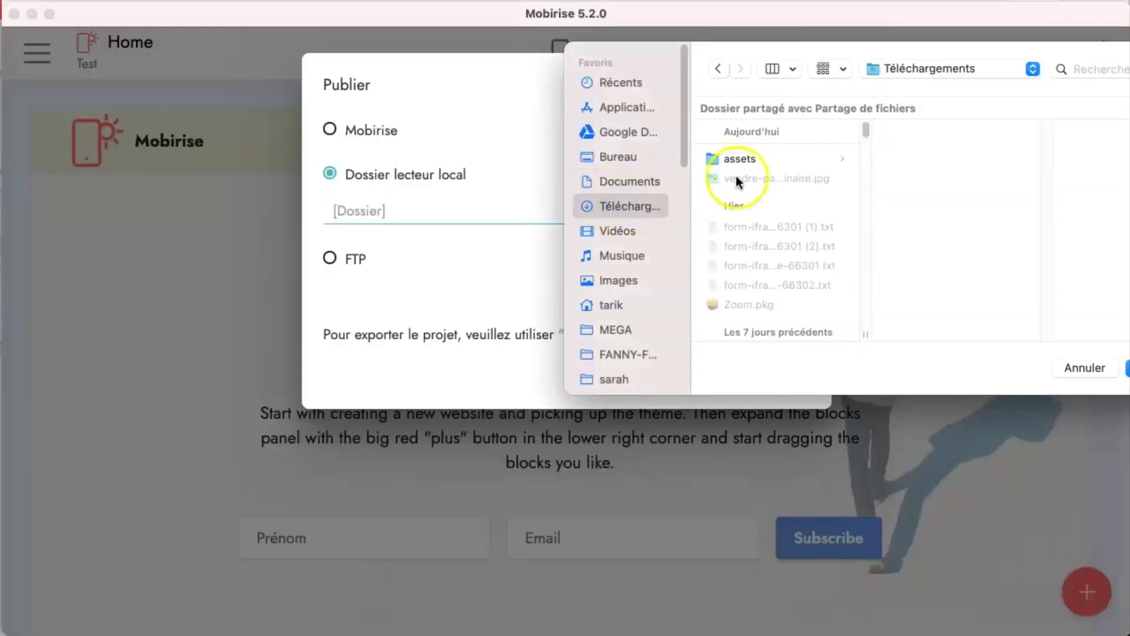
pyautogui.click(738, 160)
pyautogui.click(910, 167)
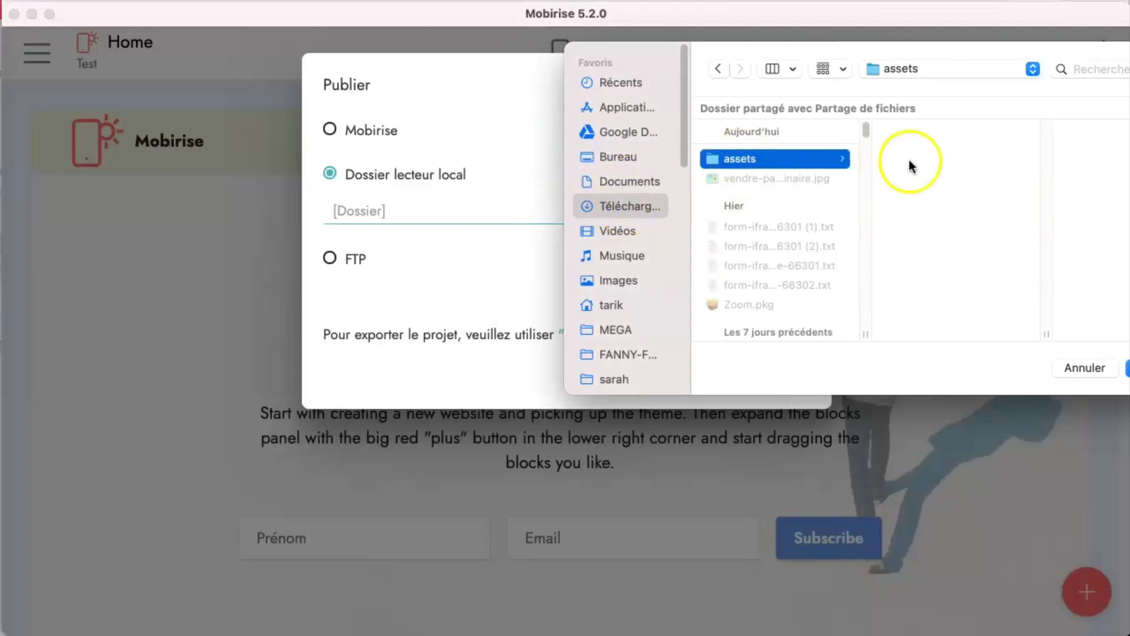
pyautogui.moveTo(1005, 57); pyautogui.dragTo(825, 59)
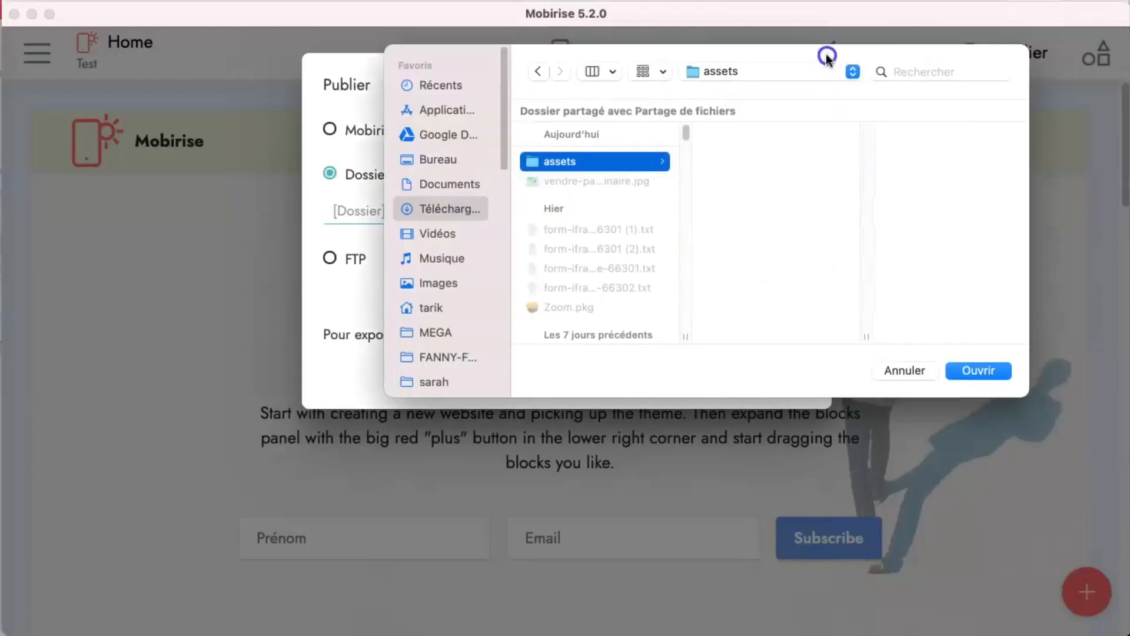
pyautogui.click(979, 371)
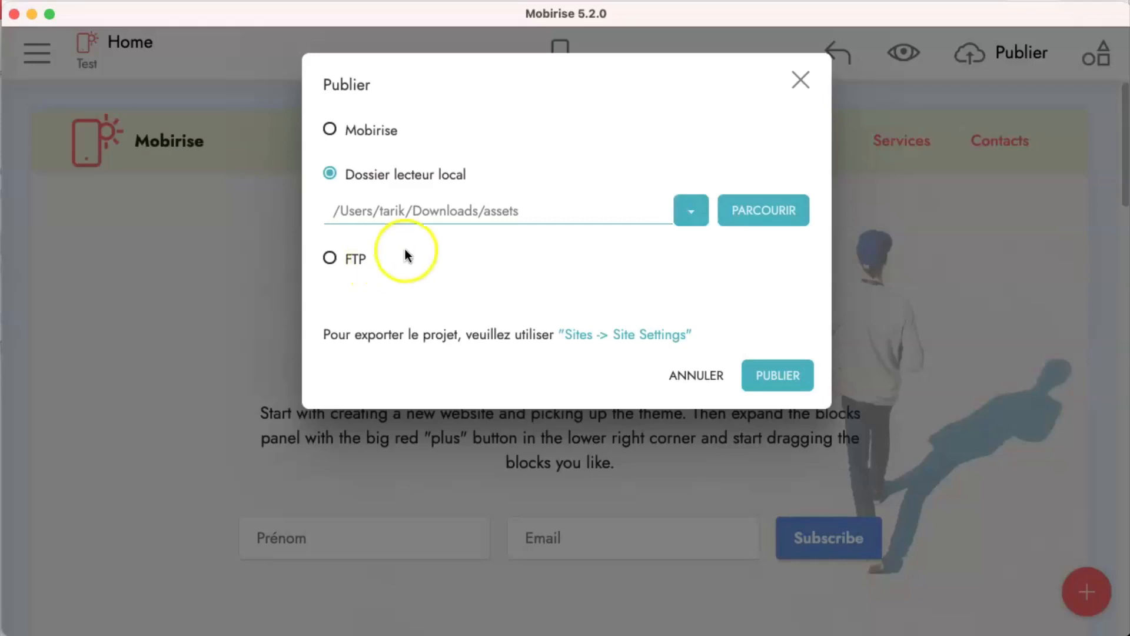
pyautogui.click(772, 376)
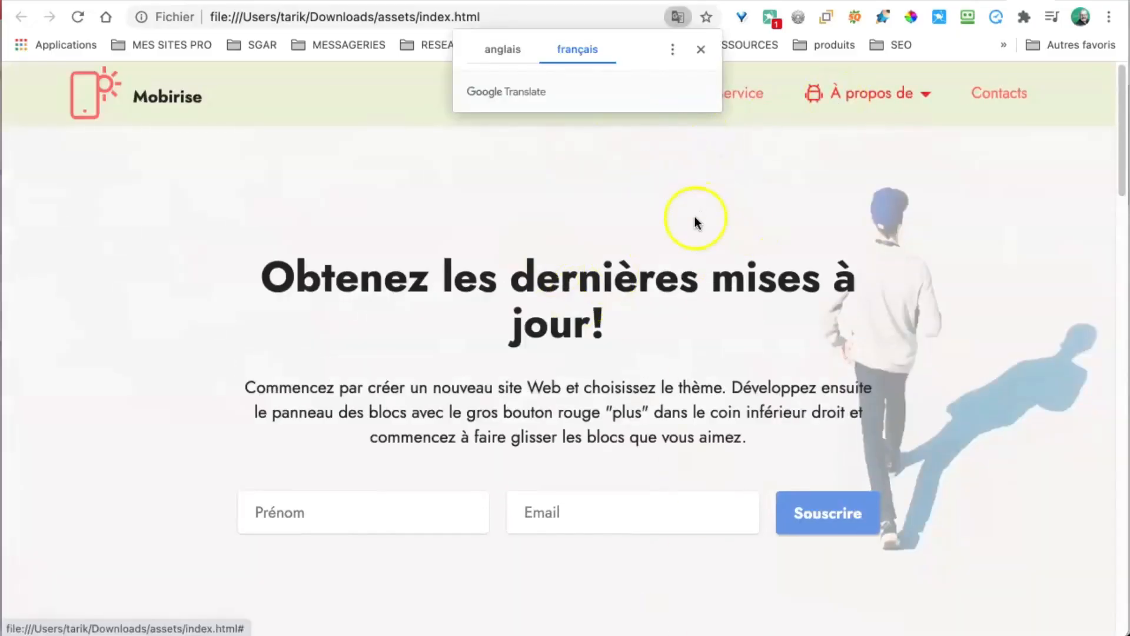
# - Review the published index.html page in the browser from the form block down to the gallery and back
pyautogui.scroll(-3, 687, 283)
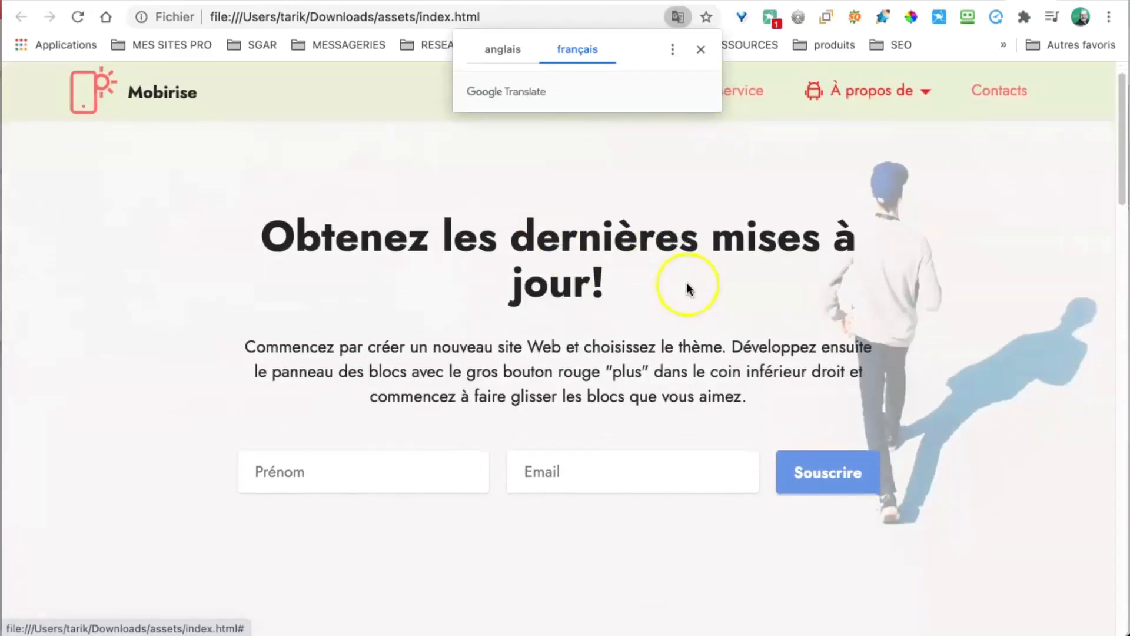
pyautogui.scroll(-10, 687, 281)
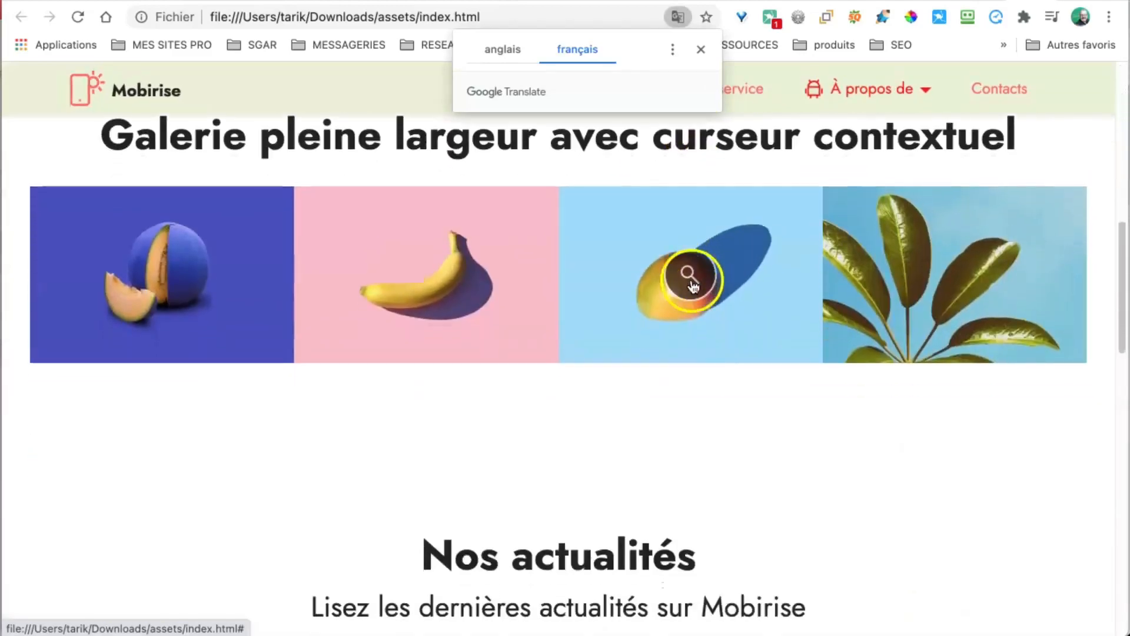
pyautogui.scroll(15, 689, 282)
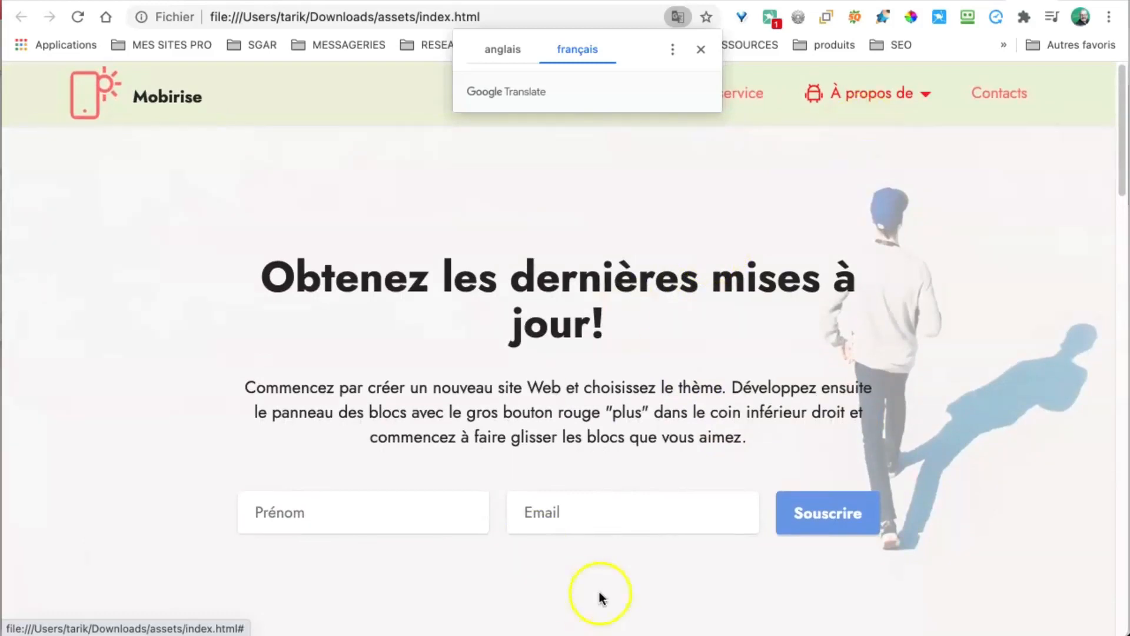
# - Switch to Finder, open the published assets folder in Téléchargements, and inspect the project.mobirise file
pyautogui.click(601, 635)
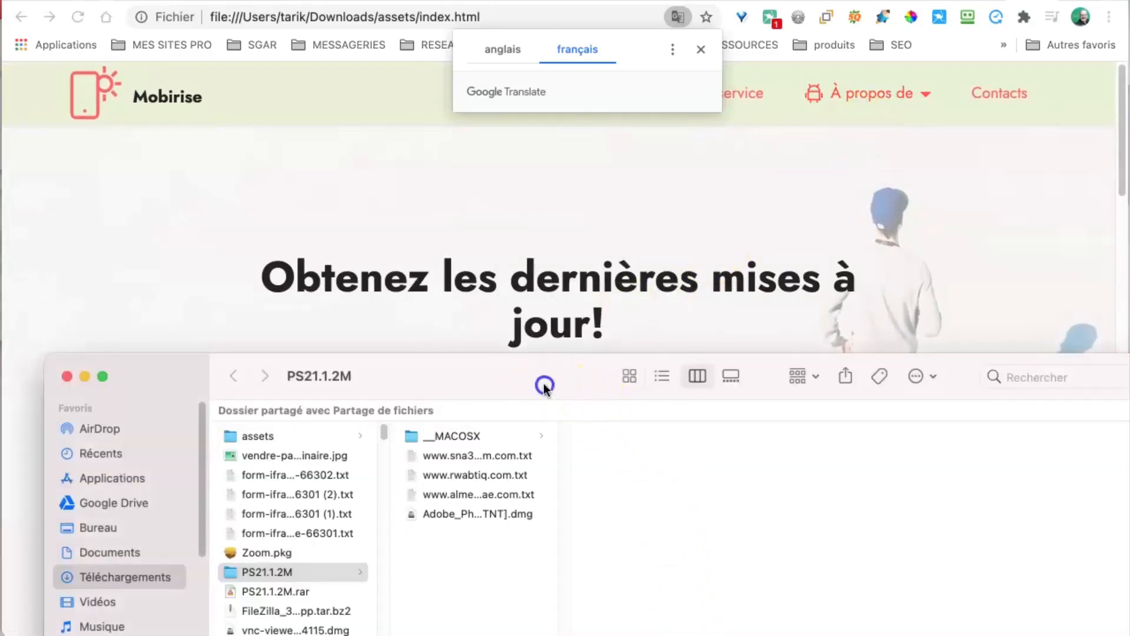
pyautogui.moveTo(543, 383); pyautogui.dragTo(554, 233)
pyautogui.click(265, 285)
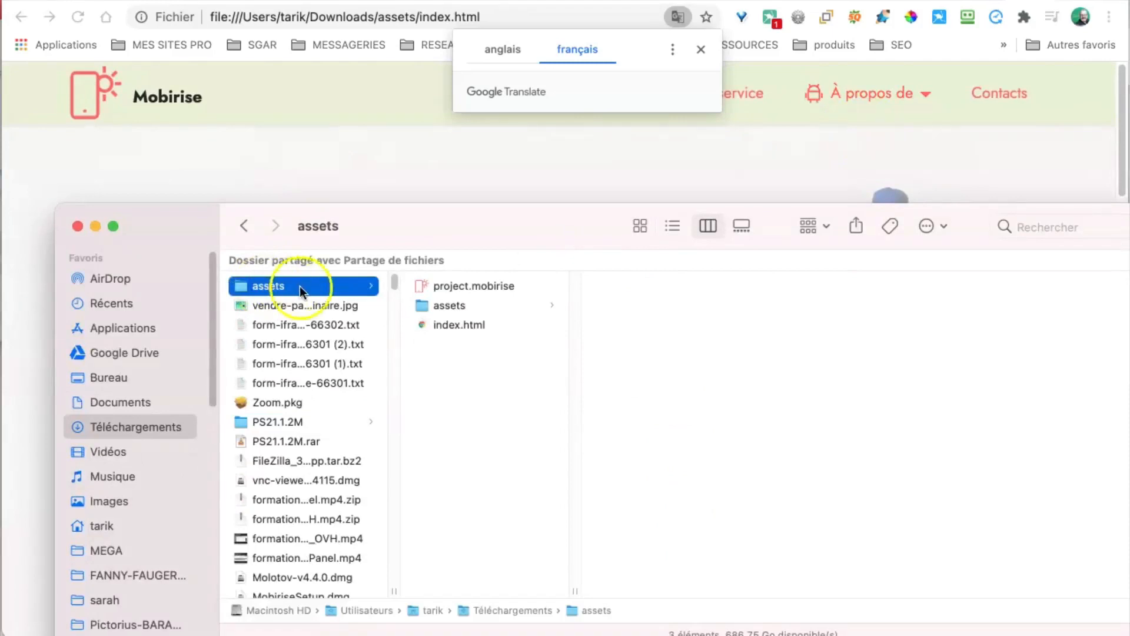
pyautogui.click(480, 287)
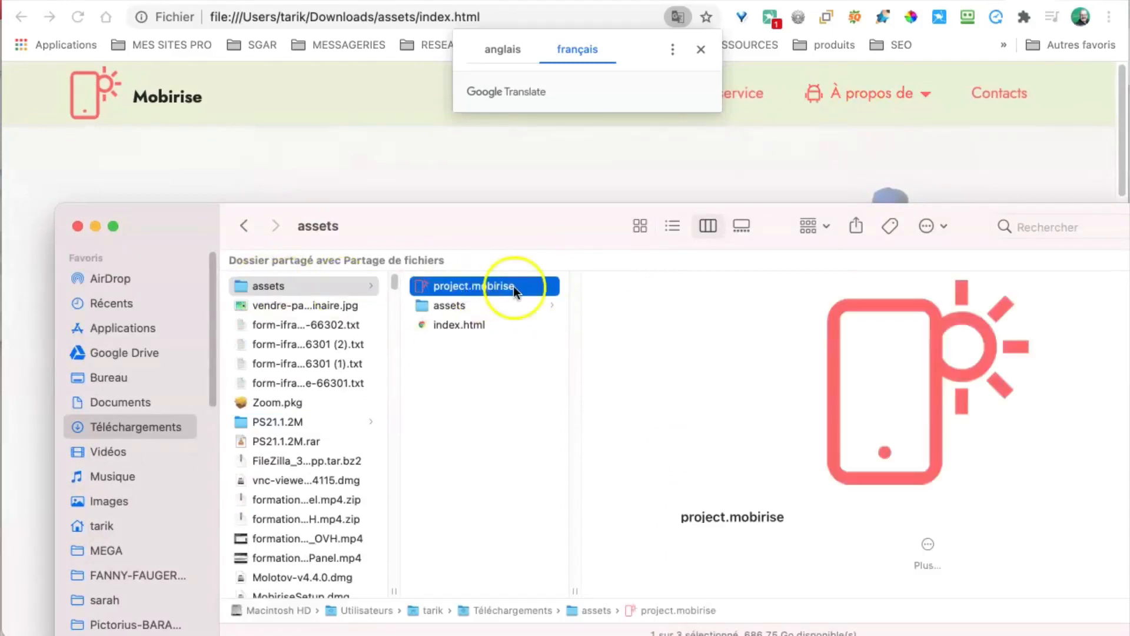
pyautogui.moveTo(507, 233); pyautogui.dragTo(465, 243)
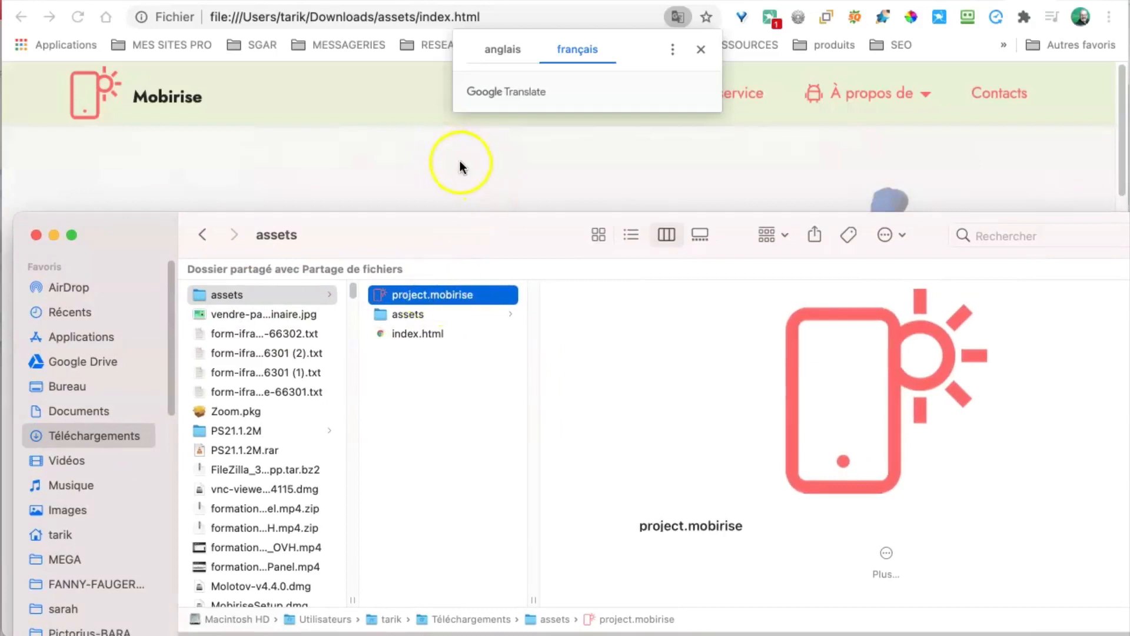
# - Inspect the published index.html file and the subfolders of the nested assets folder
pyautogui.doubleClick(408, 333)
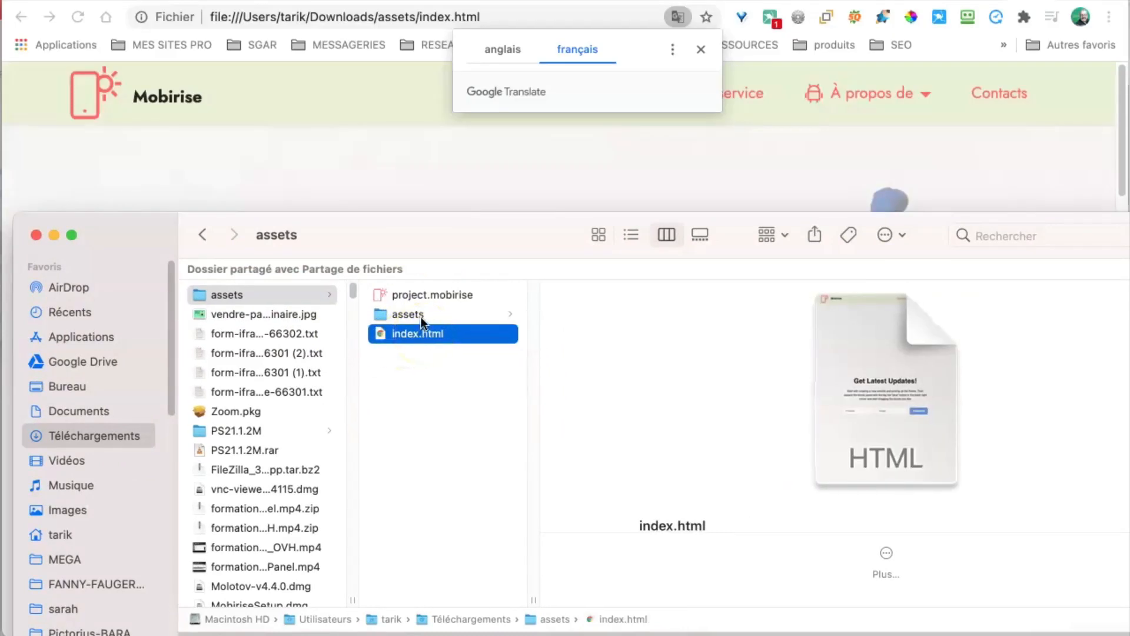
pyautogui.click(416, 314)
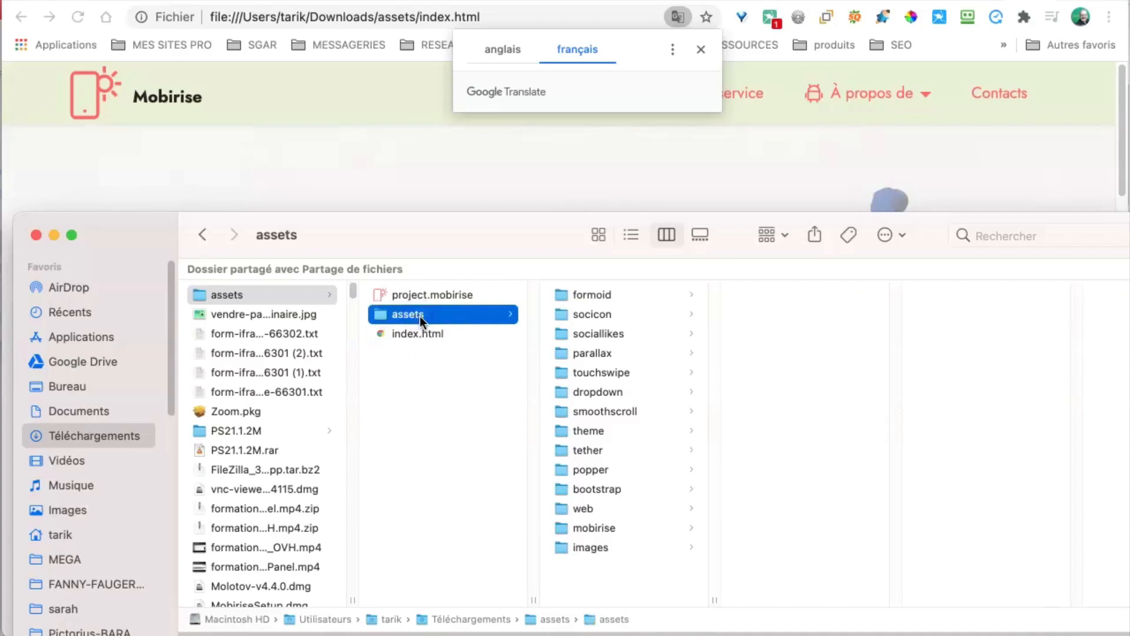
pyautogui.click(574, 294)
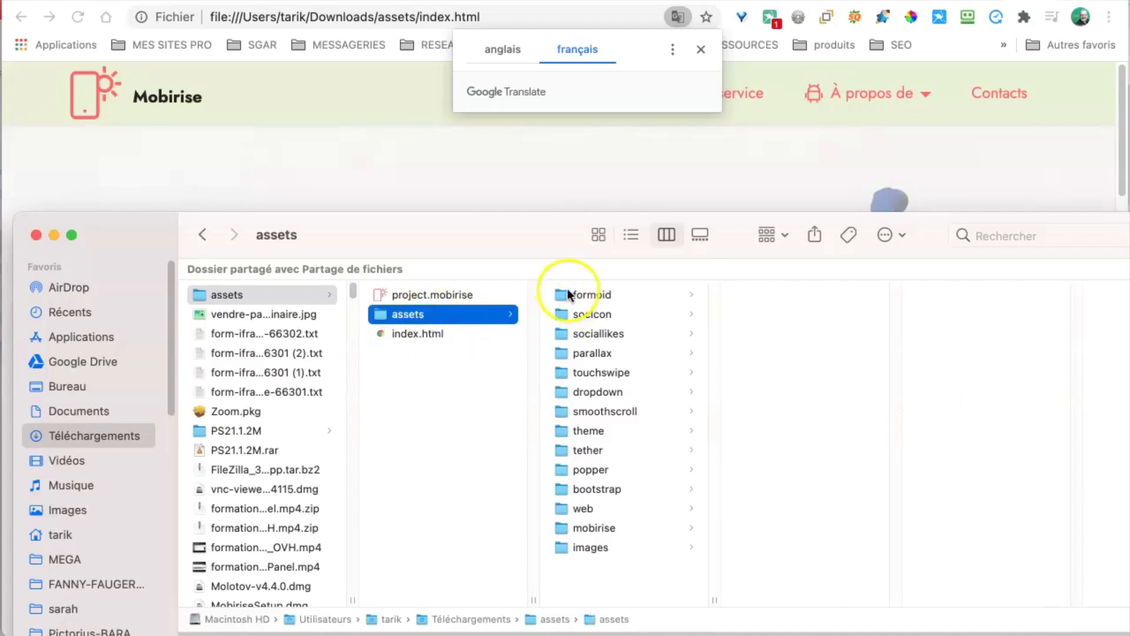
# - Inspect the socicon, parallax and theme subfolders of the nested assets folder, and preview the project.mobirise file
pyautogui.click(606, 315)
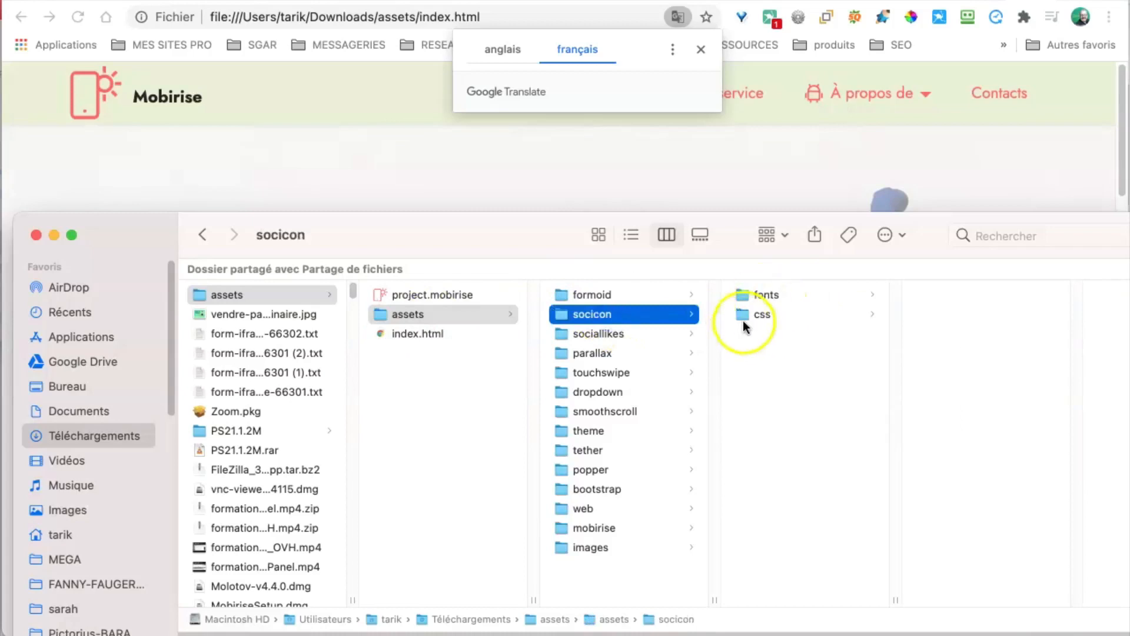
pyautogui.click(608, 354)
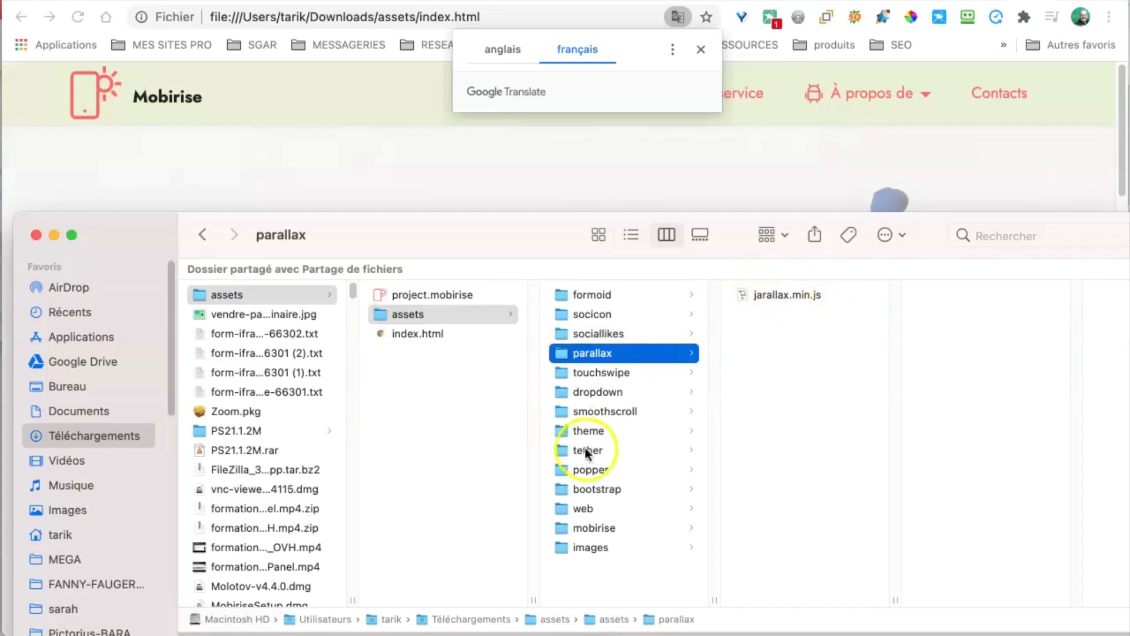
pyautogui.click(580, 430)
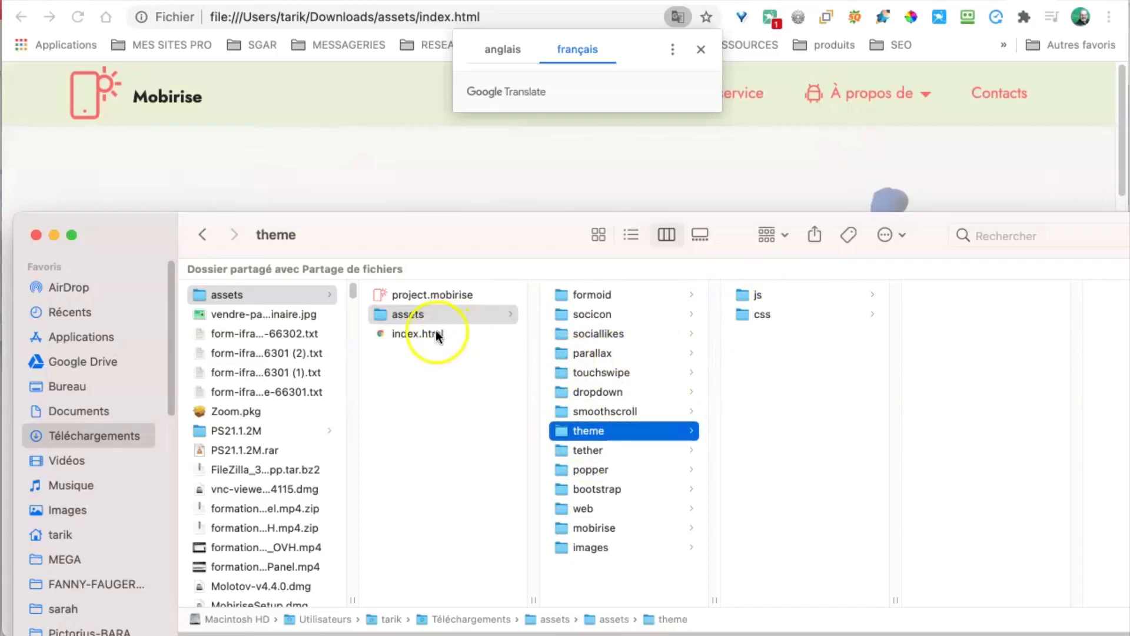
pyautogui.click(417, 294)
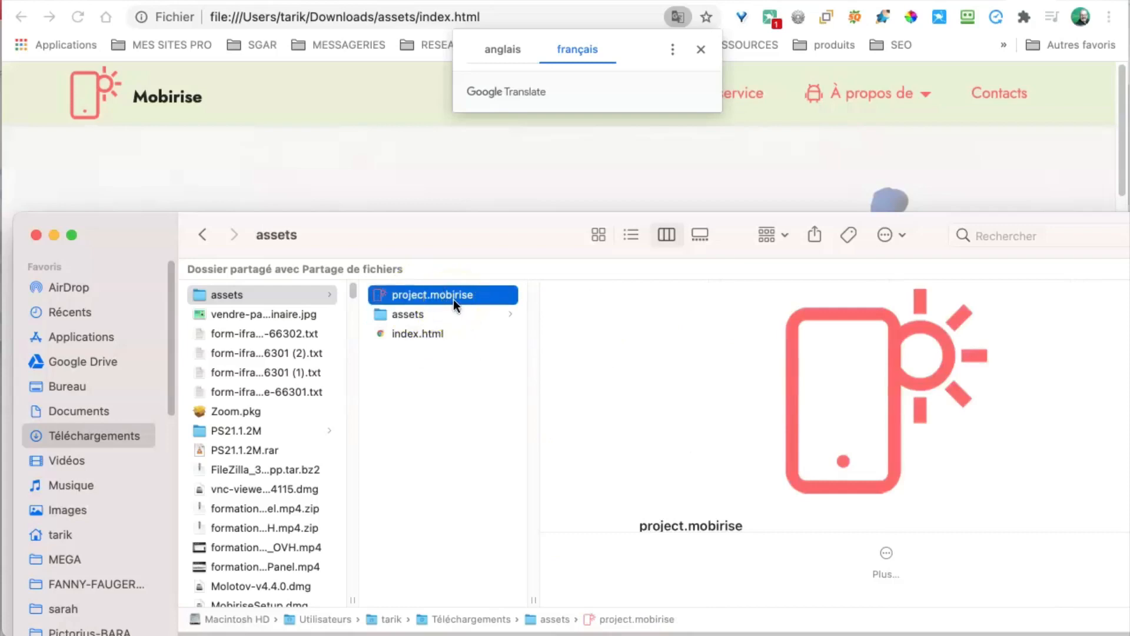
# - Switch to the published page in the browser, view the Home page in Mobirise, and return to Finder with its window moved higher
pyautogui.click(390, 178)
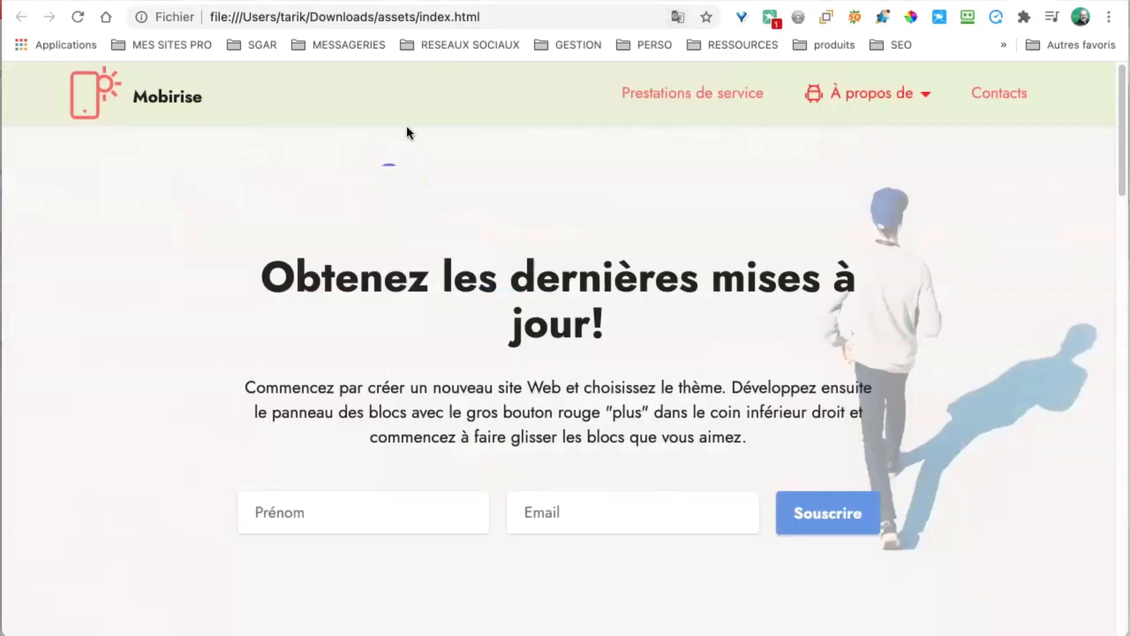
pyautogui.moveTo(243, 18); pyautogui.dragTo(215, 19)
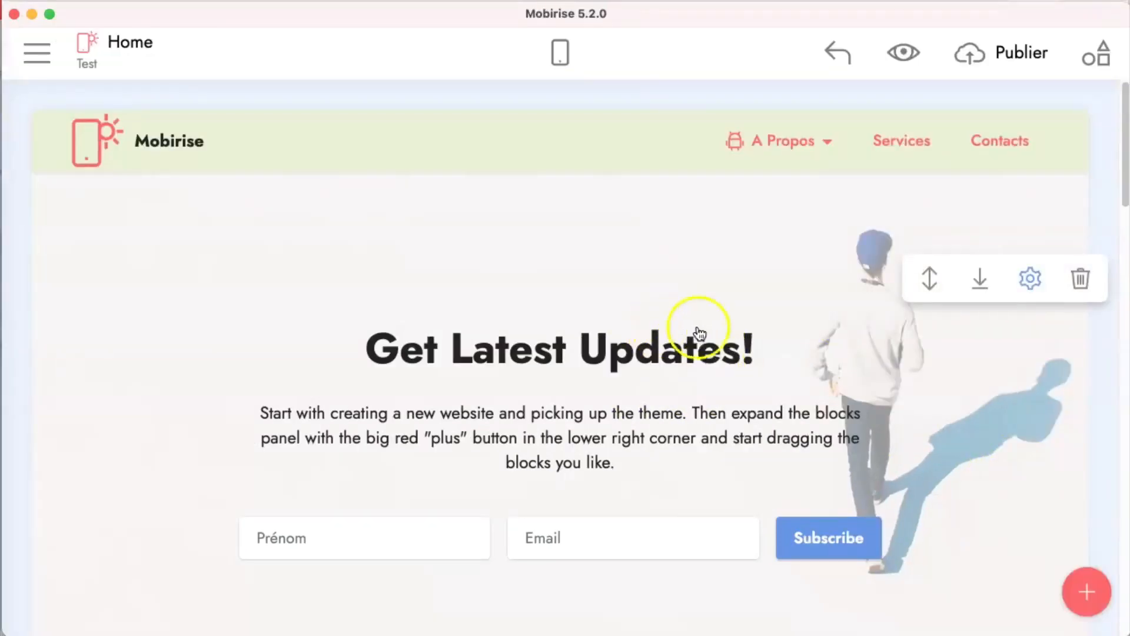
pyautogui.press('super+Tab')
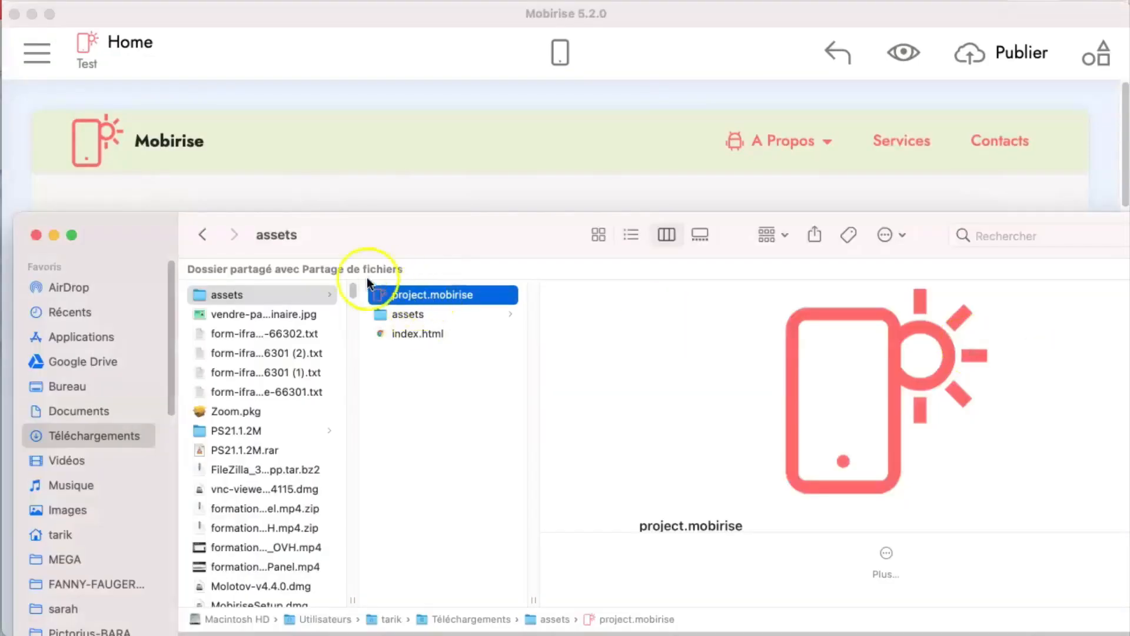
pyautogui.moveTo(439, 236); pyautogui.dragTo(440, 149)
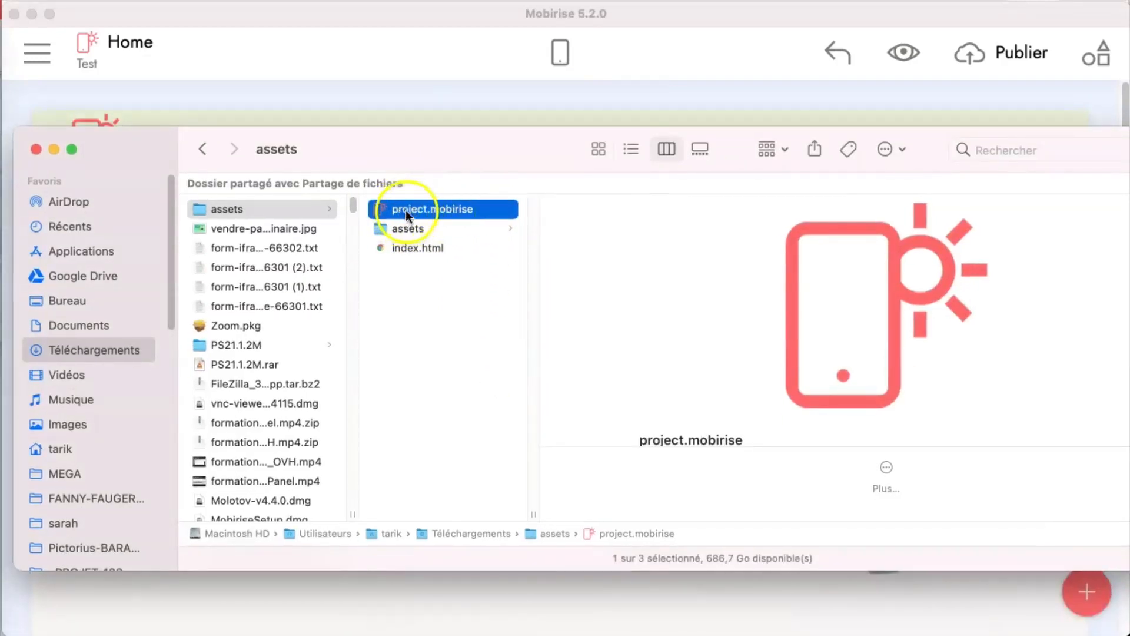
# - Point out project.mobirise in the published folder, and select only the nested assets folder and index.html together
pyautogui.click(421, 211)
pyautogui.click(461, 210)
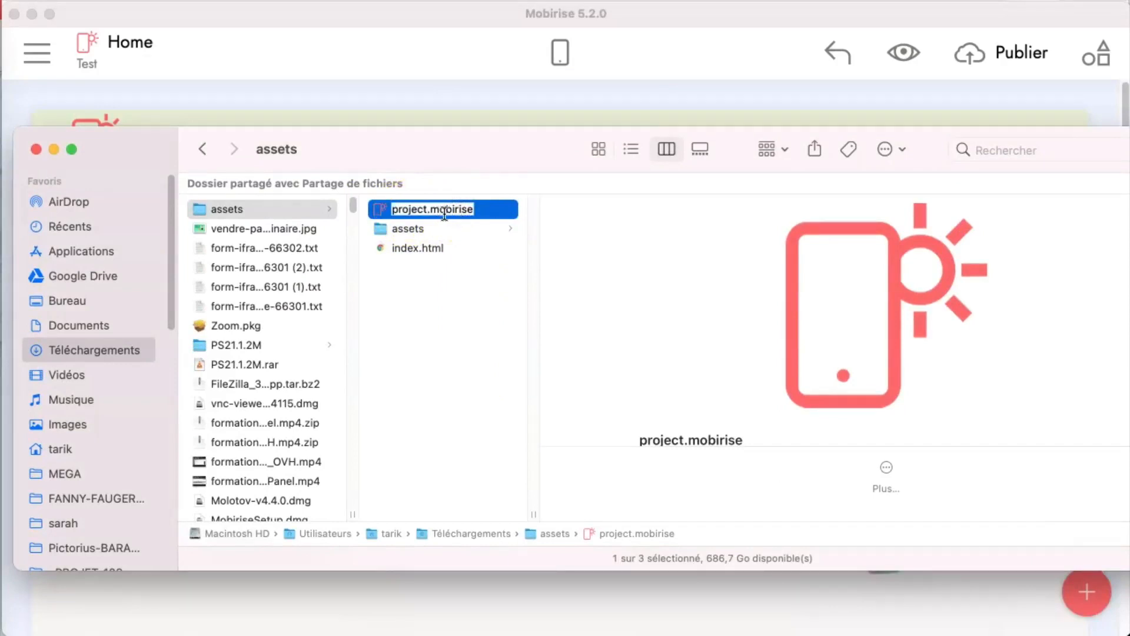
pyautogui.moveTo(404, 264); pyautogui.dragTo(372, 226)
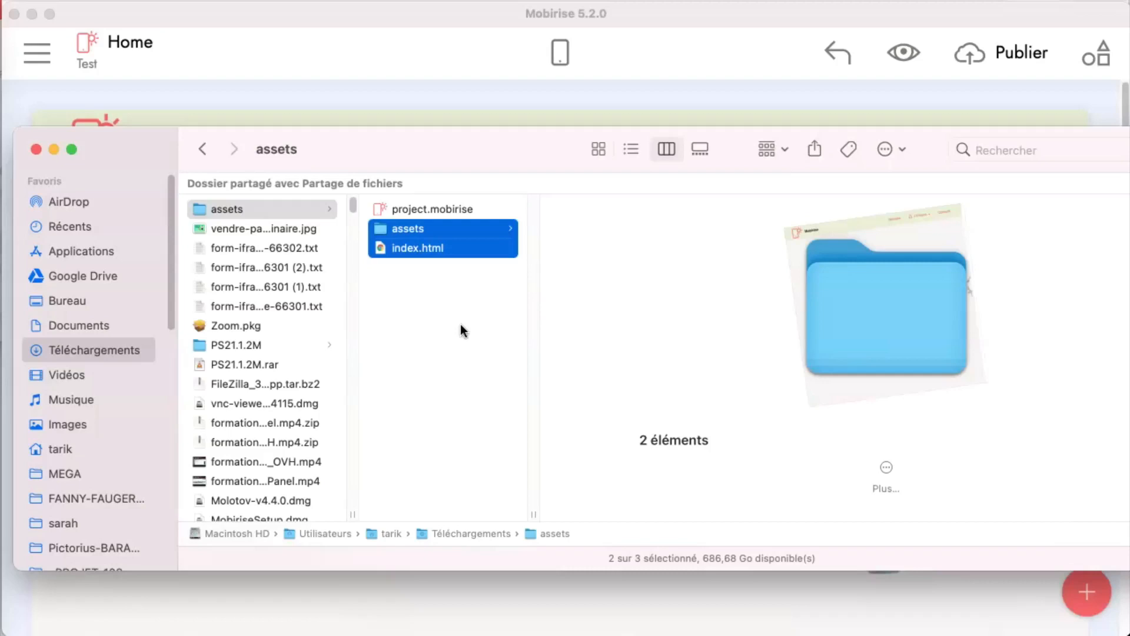
pyautogui.click(451, 328)
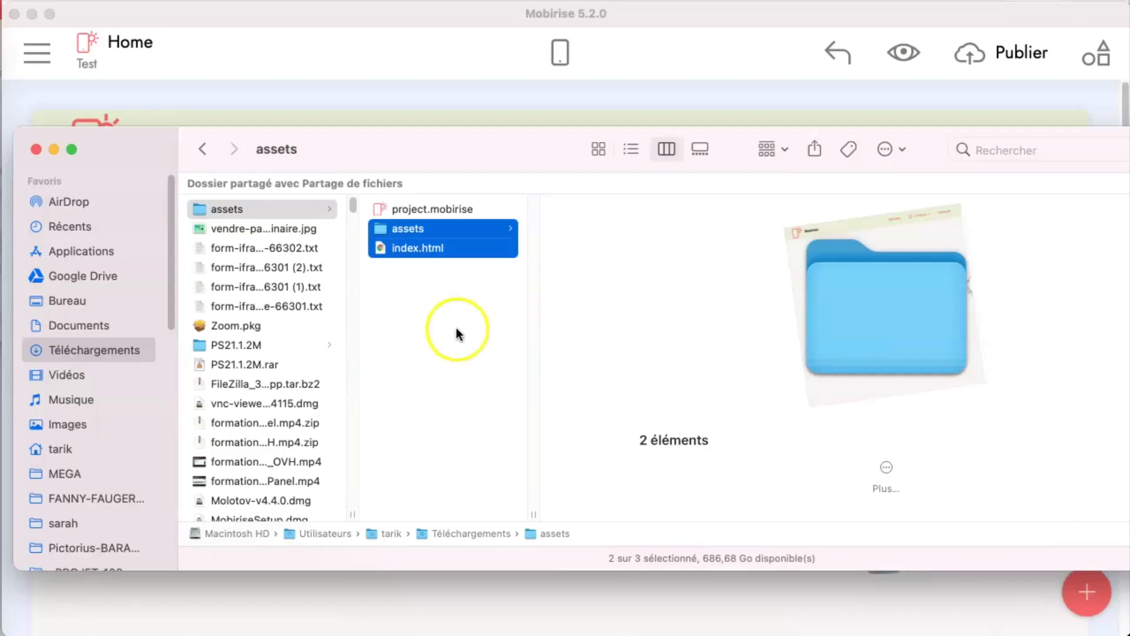